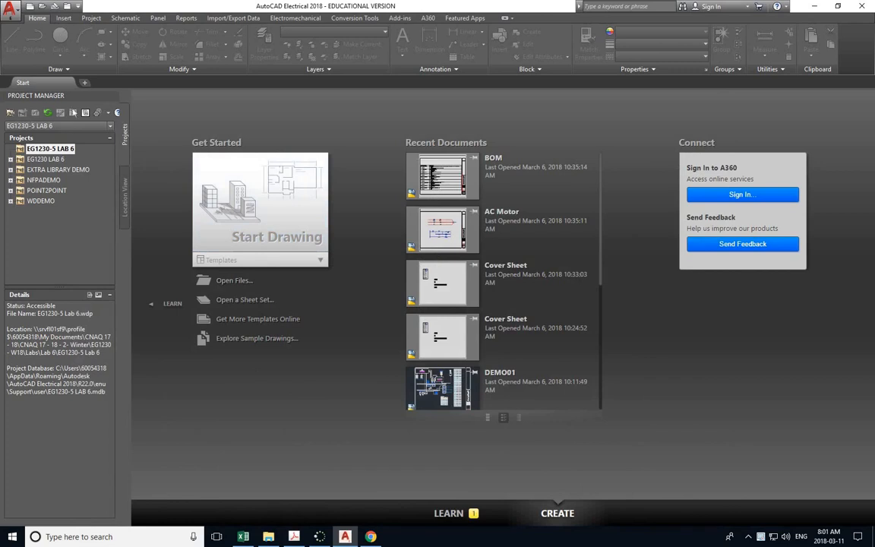
Close and reopen the Project Manager, and start a new drawing
{"action": "left_click", "coordinate": [111, 96]}
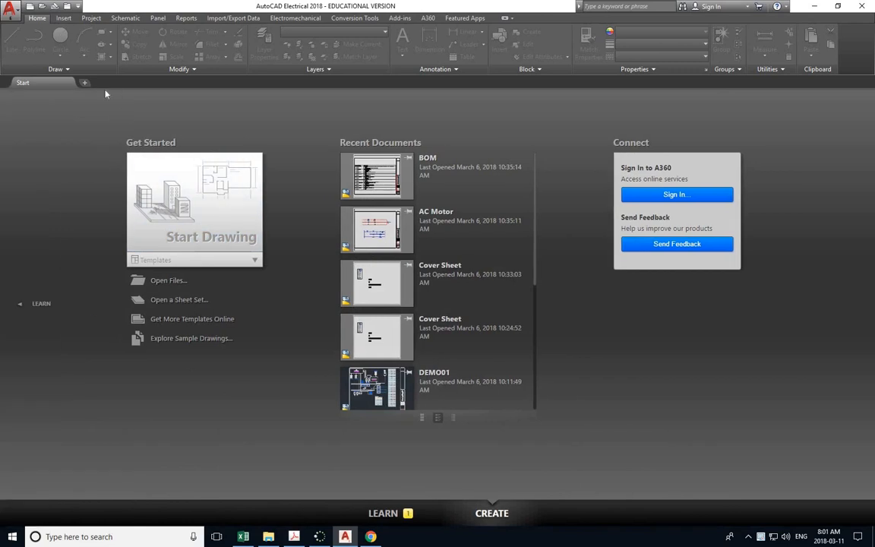
{"action": "left_click", "coordinate": [67, 7]}
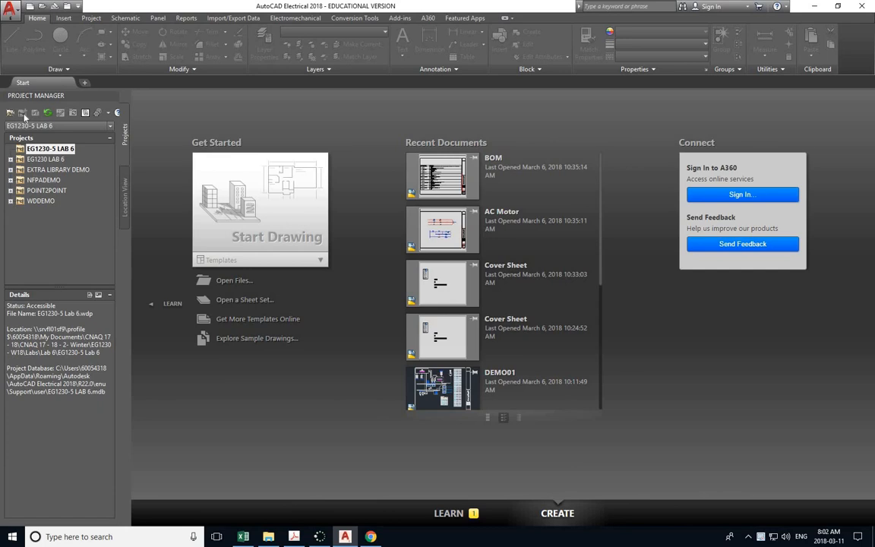
{"action": "left_click", "coordinate": [244, 204]}
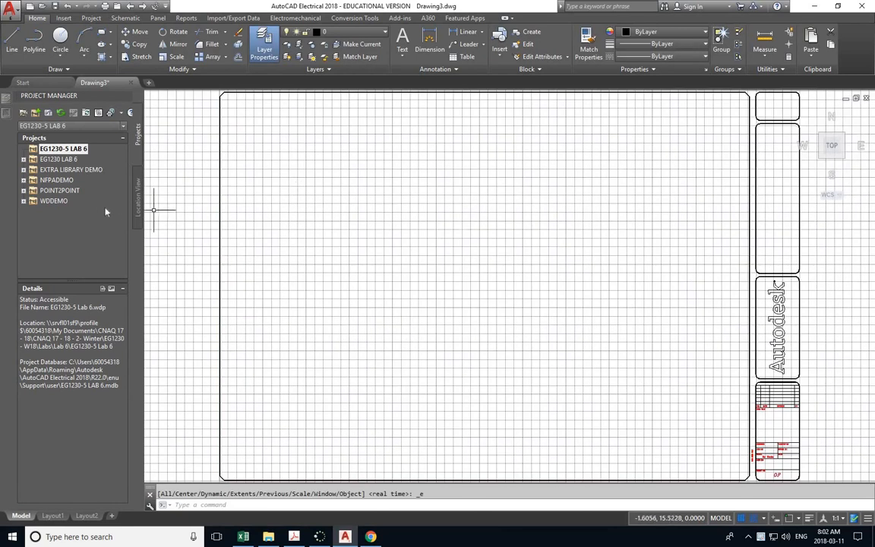
Begin a new project and name it EG1230-5 Lab 6 Demo
{"action": "left_click", "coordinate": [35, 114]}
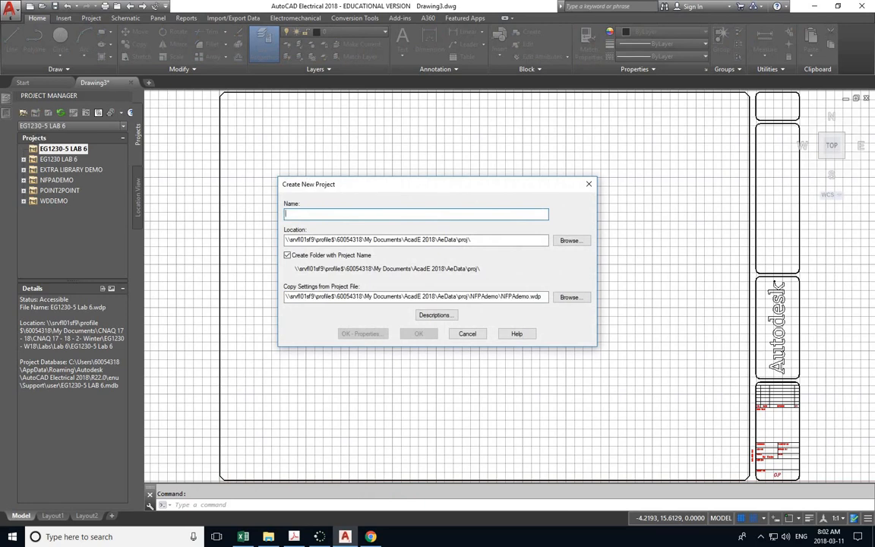
{"action": "type", "text": "EG1230"}
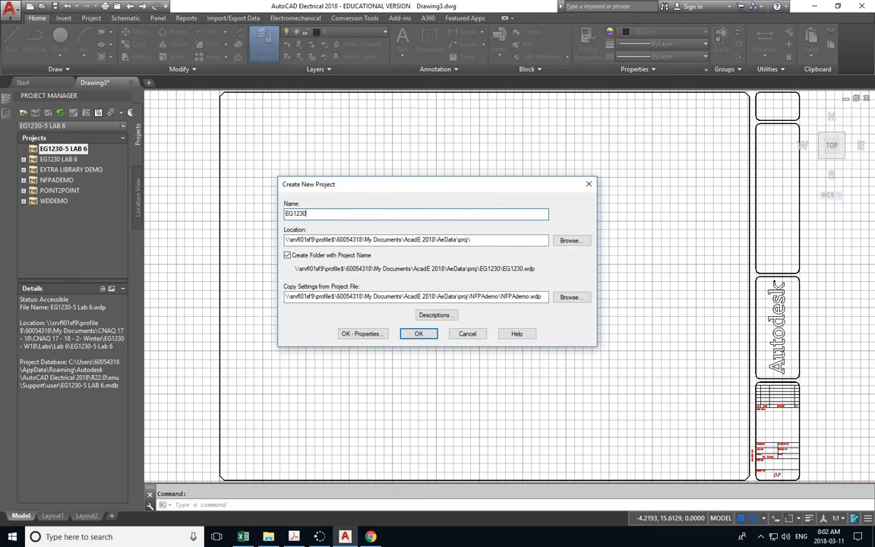
{"action": "type", "text": "-5 Lab 6"}
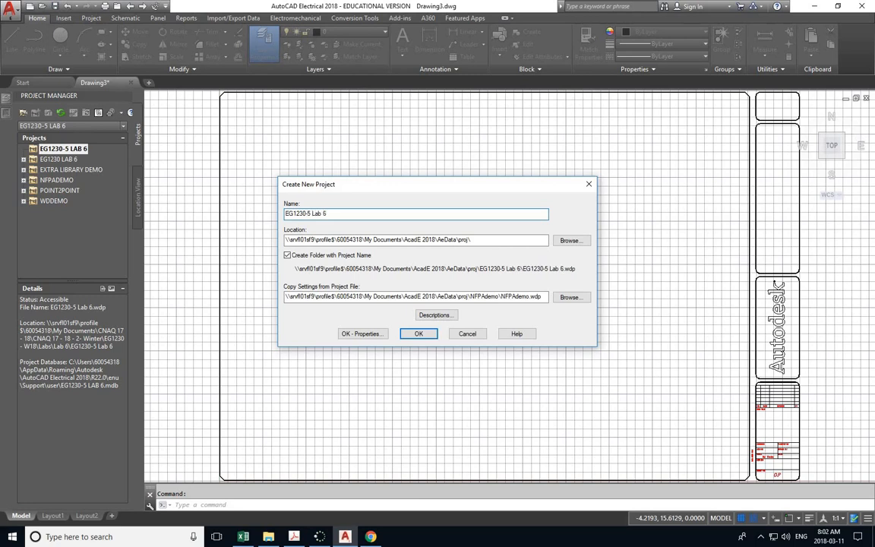
{"action": "type", "text": " Demi"}
{"action": "key", "text": "BackSpace"}
{"action": "type", "text": "o"}
Set the project location to the Lab 6 folder within CNAQ 17 - 18, CNAQ 17 - 18 - 2- Winter, EG1230 - W18, Labs
{"action": "left_click", "coordinate": [570, 241]}
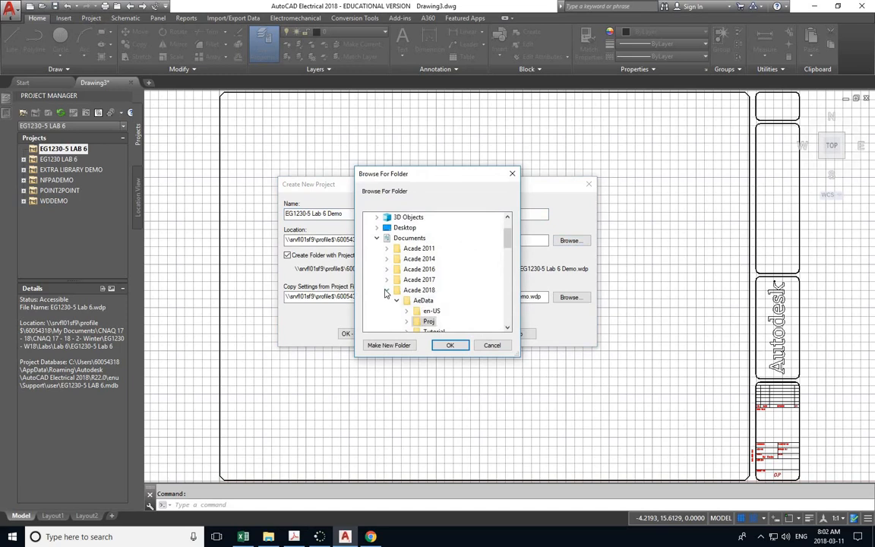
{"action": "left_click", "coordinate": [385, 290]}
{"action": "scroll", "coordinate": [433, 299], "scroll_direction": "down", "scroll_amount": 2}
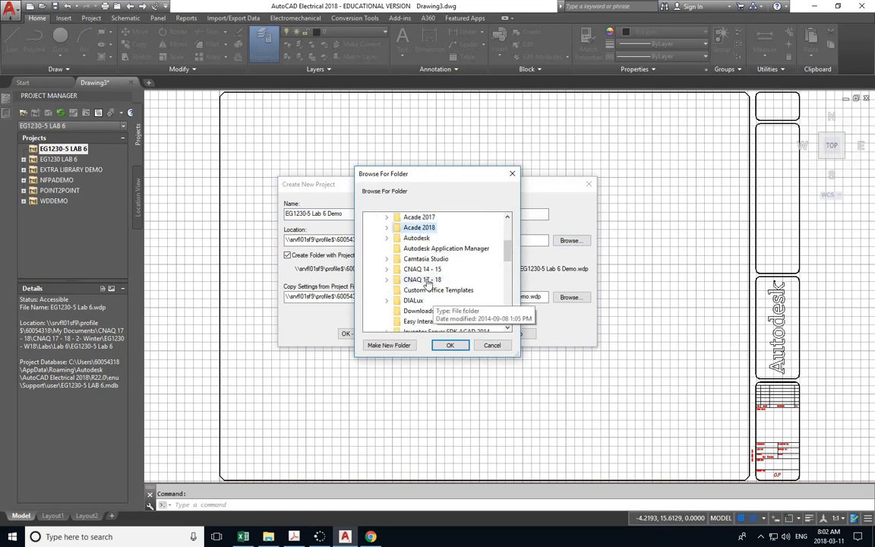
{"action": "double_click", "coordinate": [427, 280]}
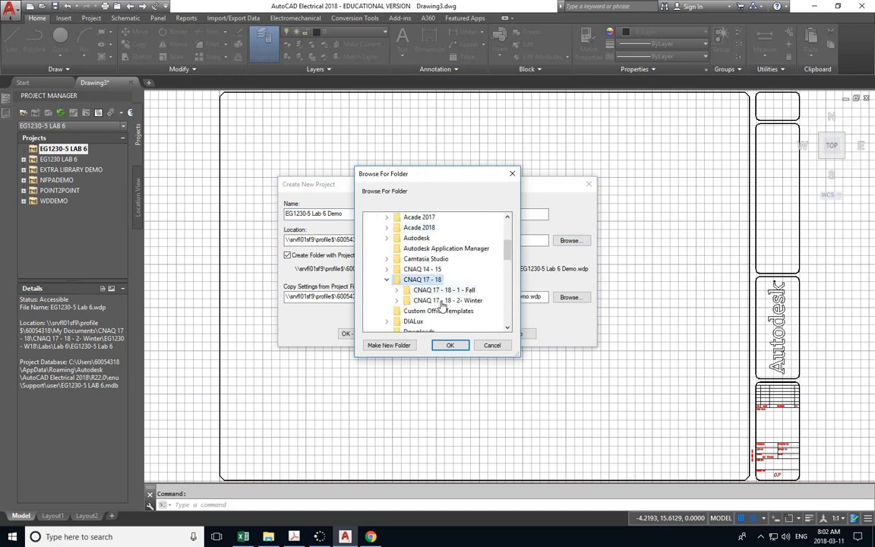
{"action": "double_click", "coordinate": [447, 300]}
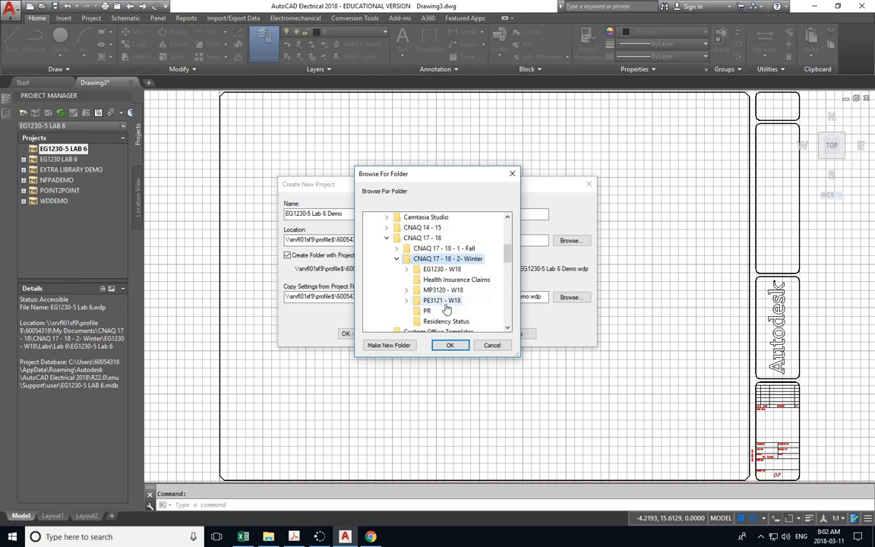
{"action": "double_click", "coordinate": [443, 270]}
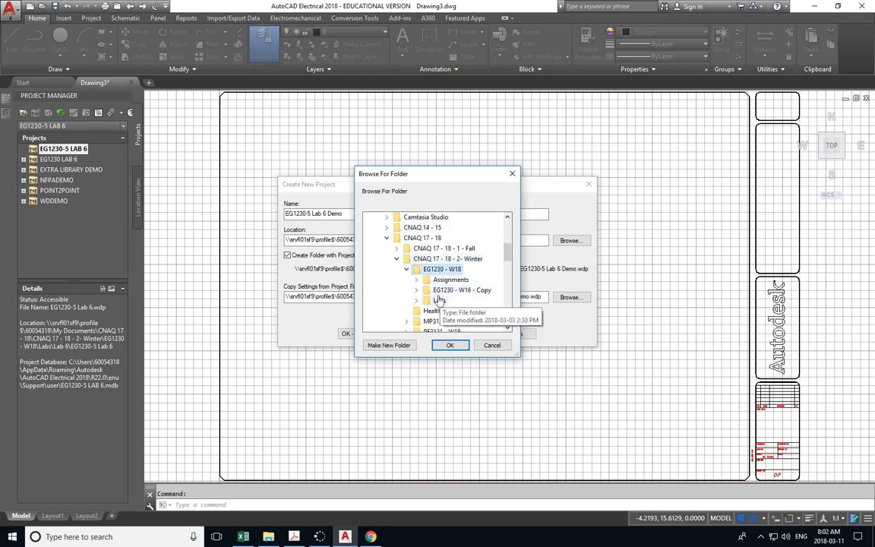
{"action": "double_click", "coordinate": [448, 301]}
{"action": "scroll", "coordinate": [456, 302], "scroll_direction": "down", "scroll_amount": 2}
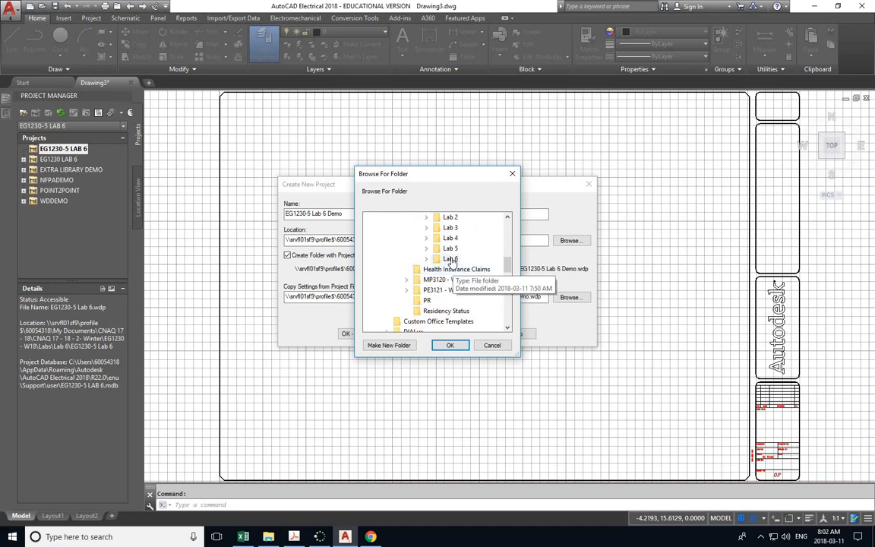
{"action": "double_click", "coordinate": [449, 258]}
{"action": "left_click", "coordinate": [449, 346]}
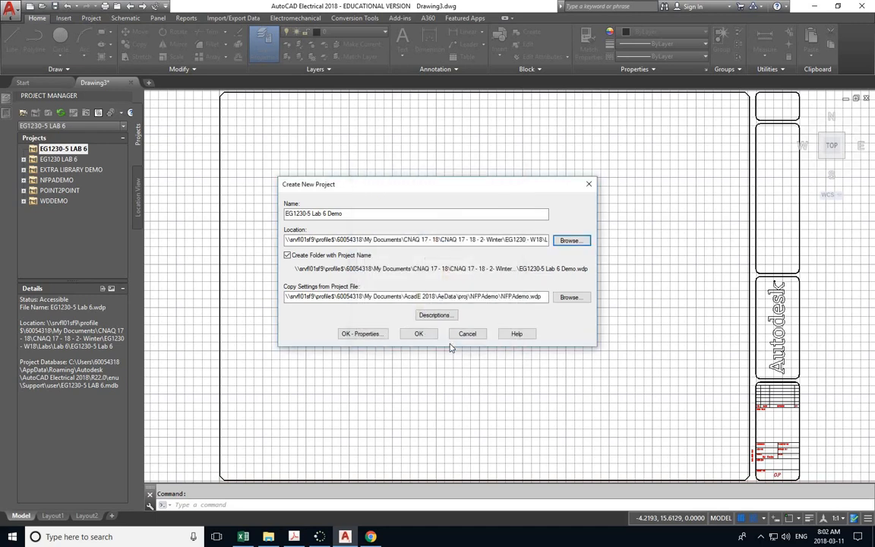
Create the project and set its ladder defaults to width 15, spacing 1.5 and multi-wire spacing 1.5
{"action": "left_click", "coordinate": [361, 335]}
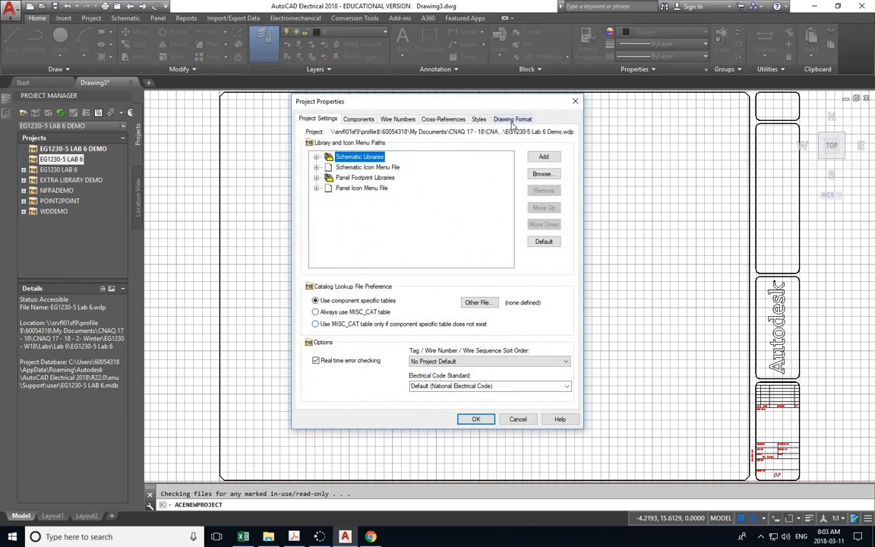
{"action": "left_click", "coordinate": [513, 121]}
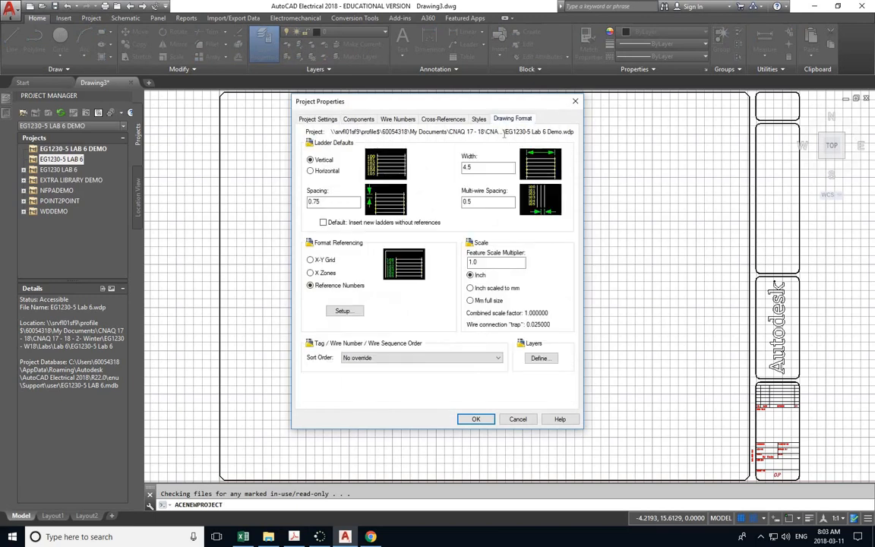
{"action": "double_click", "coordinate": [481, 168]}
{"action": "type", "text": "15"}
{"action": "key", "text": "Tab"}
{"action": "type", "text": "1.5"}
{"action": "key", "text": "Tab"}
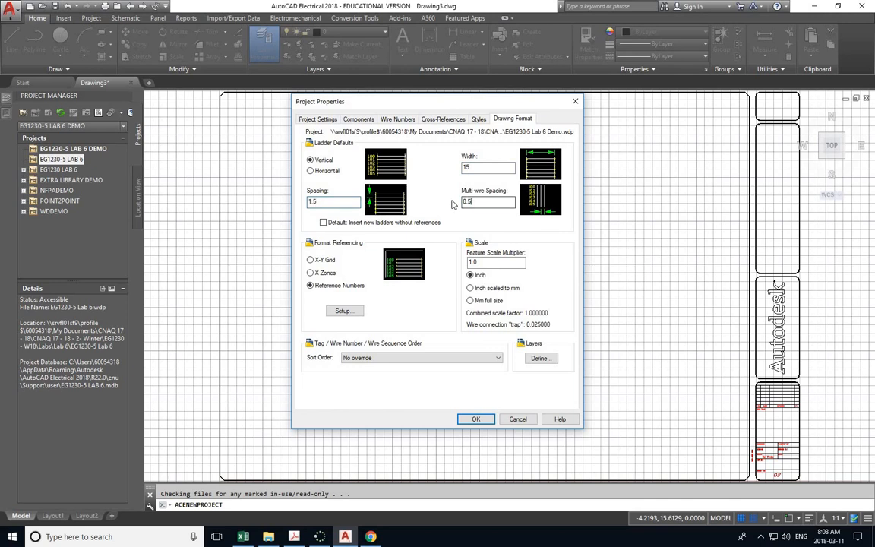
{"action": "type", "text": "1.5"}
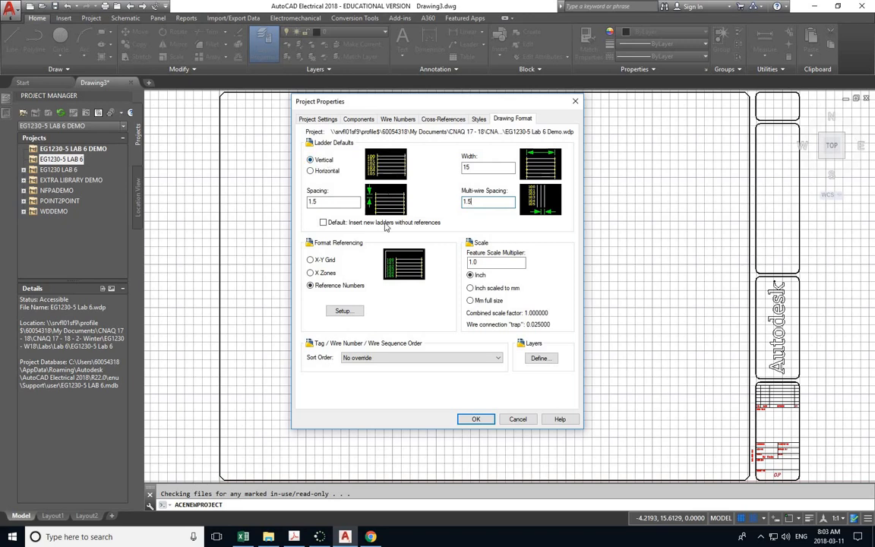
{"action": "left_click", "coordinate": [476, 419]}
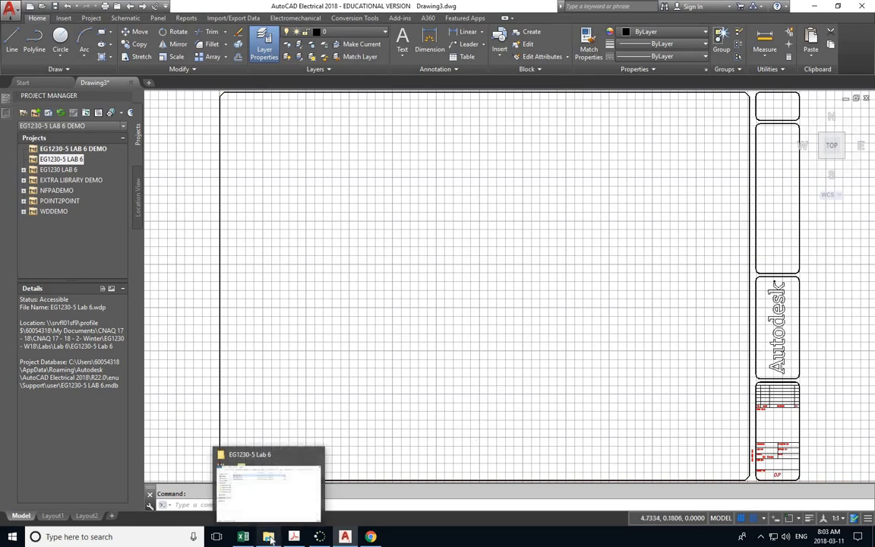
Switch to Chrome and locate the Cover Sheet DWG in the course's Labs list
{"action": "left_click", "coordinate": [369, 537]}
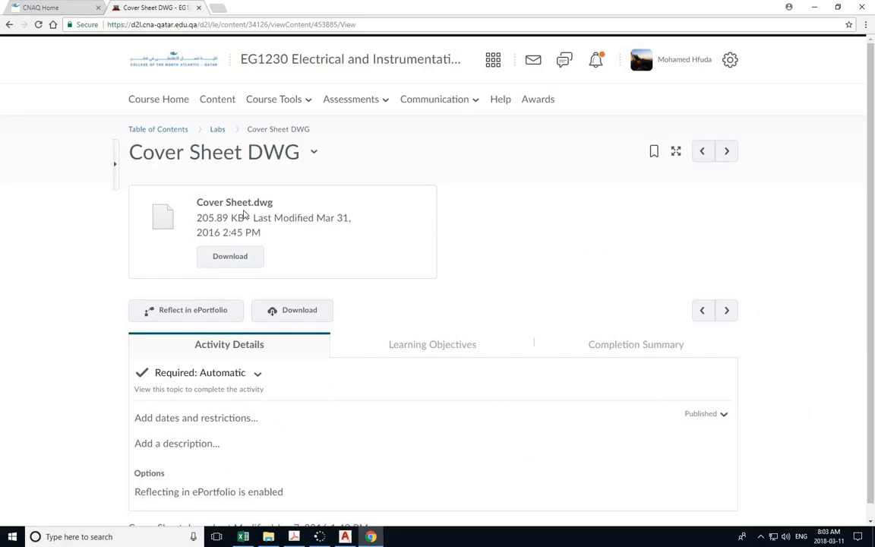
{"action": "left_click", "coordinate": [9, 25]}
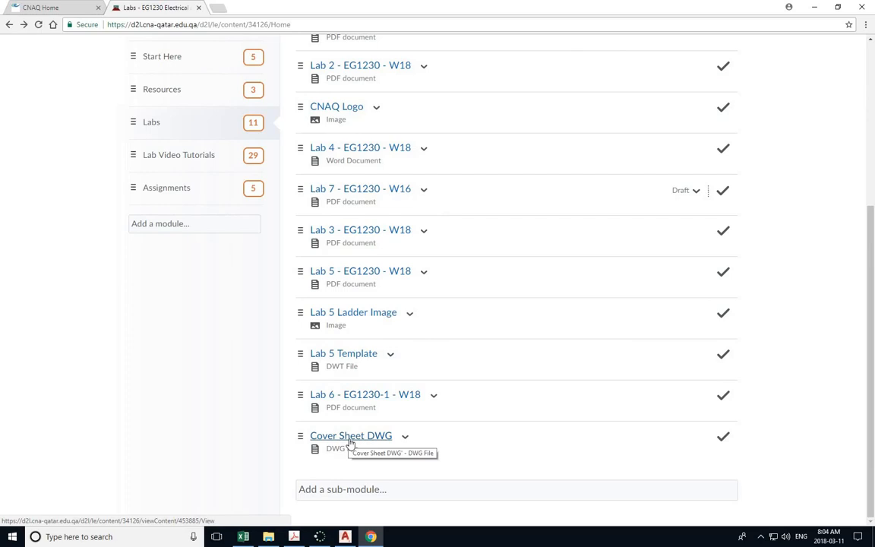
{"action": "left_click", "coordinate": [812, 9]}
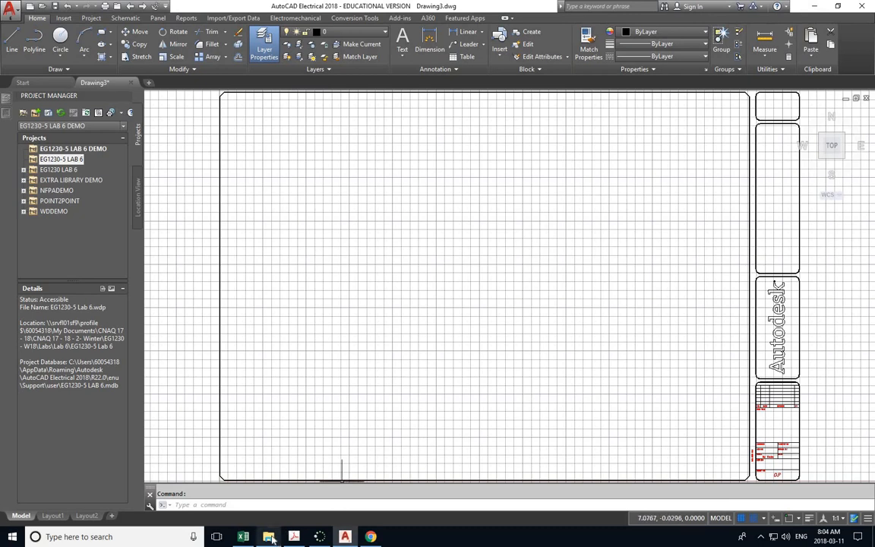
In File Explorer, copy the Cover Sheet drawing from the EG1230-5 Lab 6 folder into EG1230-5 Lab 6 Demo, and return to AutoCAD Electrical
{"action": "left_click", "coordinate": [269, 537]}
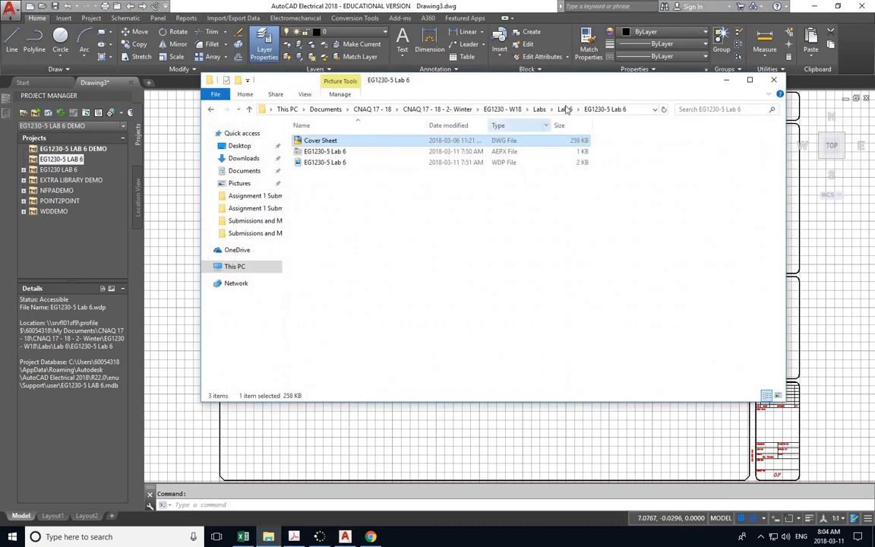
{"action": "left_click", "coordinate": [565, 110]}
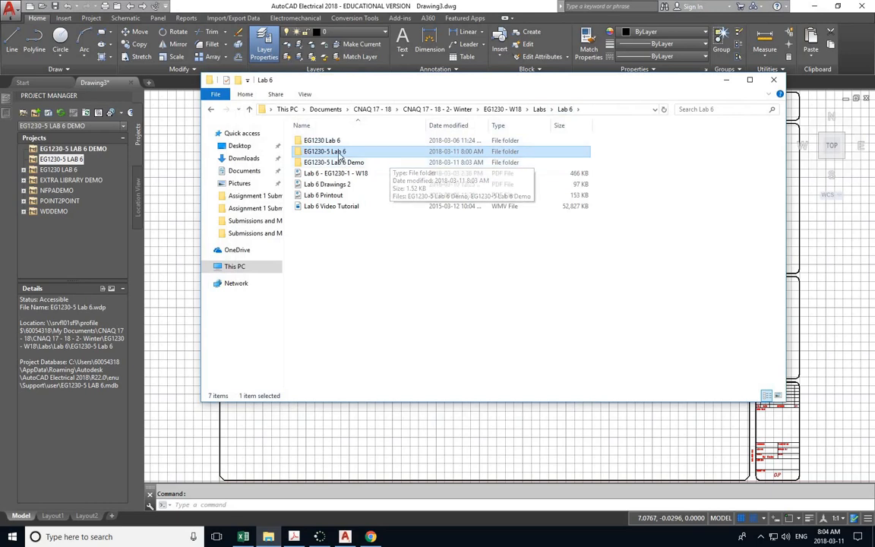
{"action": "double_click", "coordinate": [332, 152]}
{"action": "left_click", "coordinate": [331, 141]}
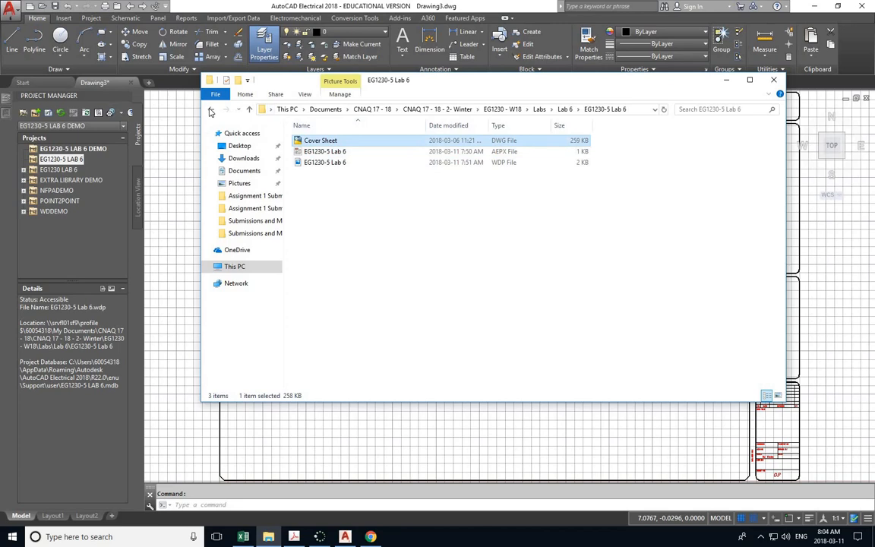
{"action": "left_click", "coordinate": [211, 109]}
{"action": "double_click", "coordinate": [332, 163]}
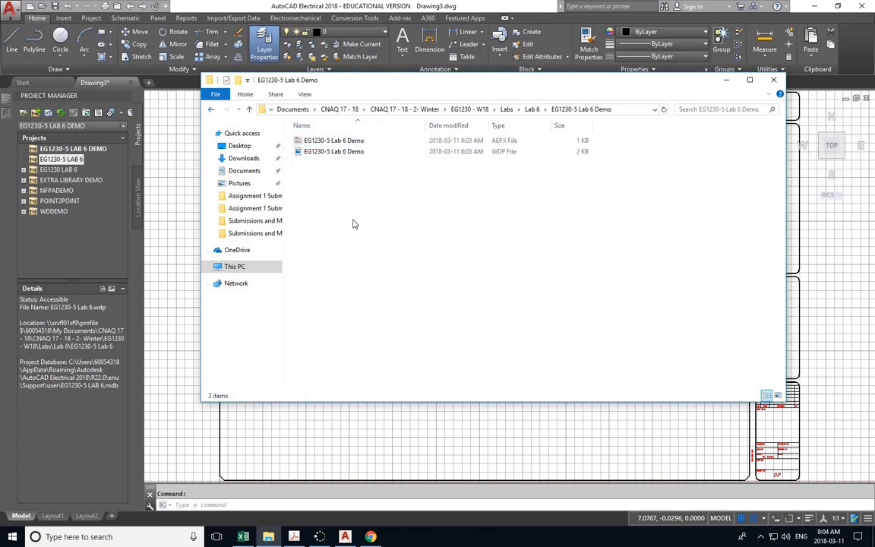
{"action": "key", "text": "ctrl+v"}
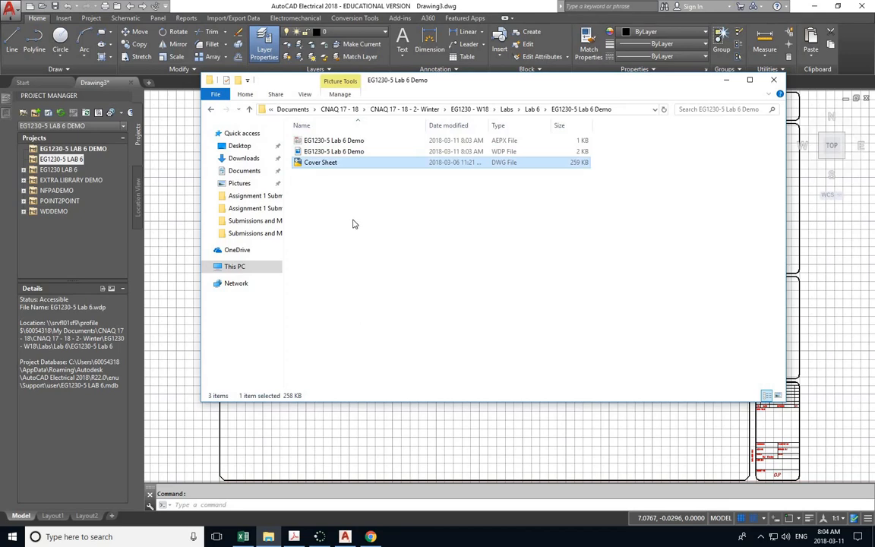
{"action": "left_click", "coordinate": [187, 157]}
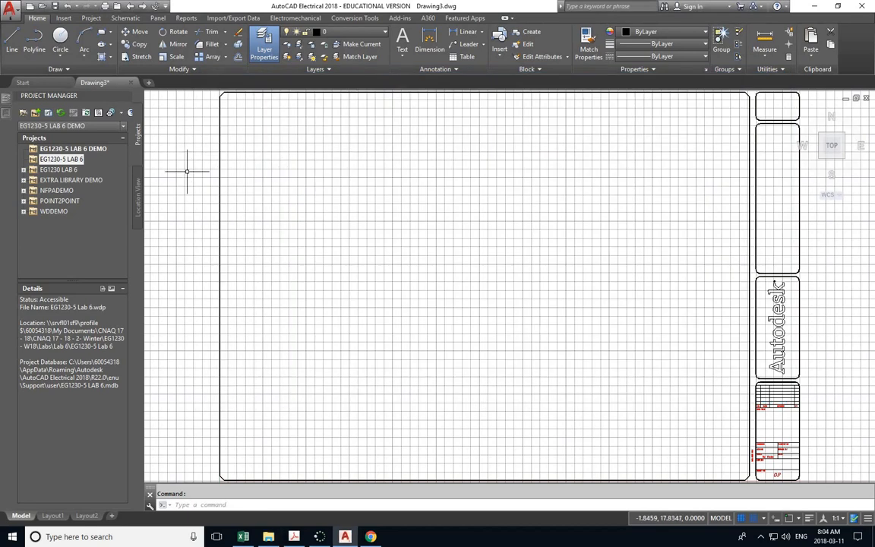
View the EG1230-5 LAB 6 DEMO project's options and inspect the Cover Sheet file in its folder in File Explorer
{"action": "left_click", "coordinate": [73, 148]}
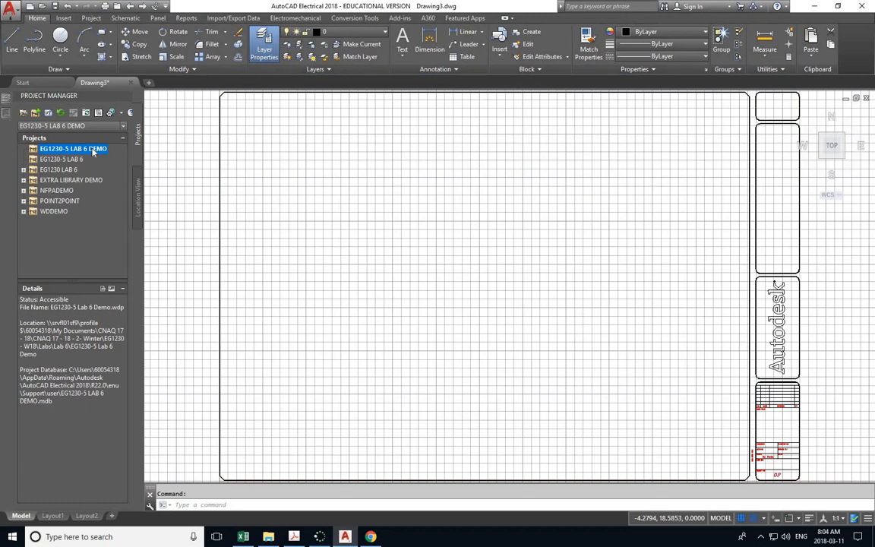
{"action": "right_click", "coordinate": [94, 152]}
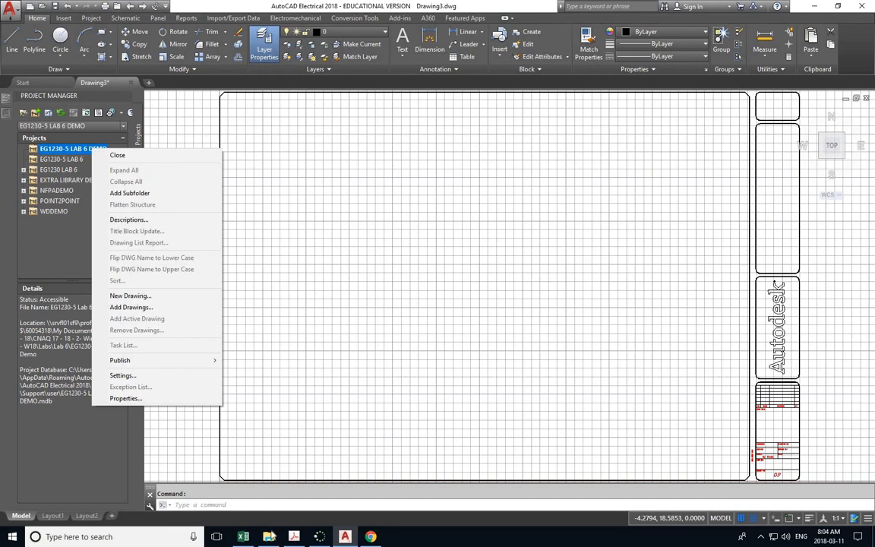
{"action": "left_click", "coordinate": [269, 536]}
{"action": "left_click", "coordinate": [331, 142]}
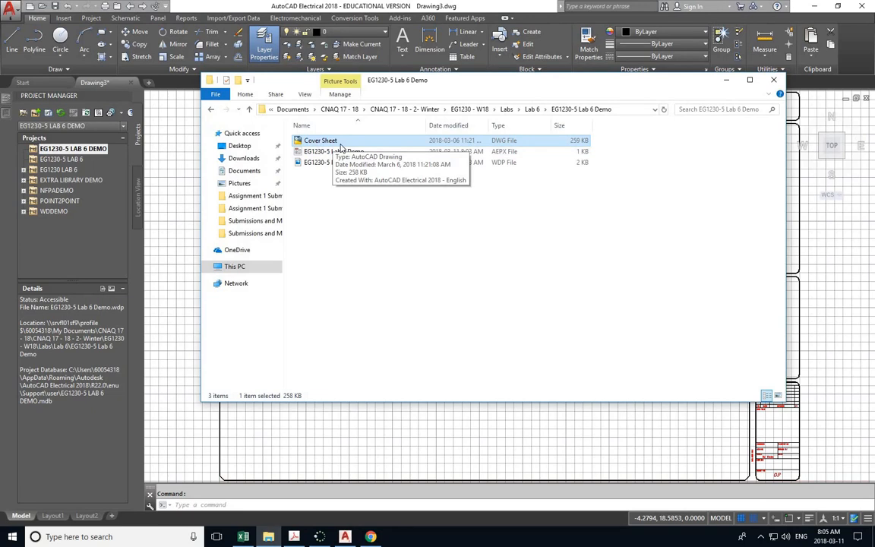
{"action": "double_click", "coordinate": [340, 144]}
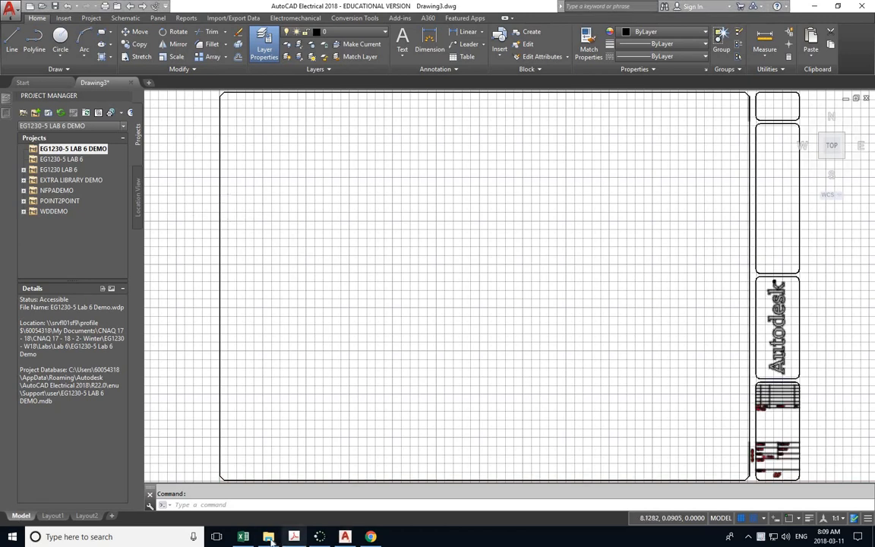
In File Explorer, check the files in the EG1230-5 Lab 6 and EG1230-5 Lab 6 Demo folders
{"action": "mouse_move", "coordinate": [269, 538]}
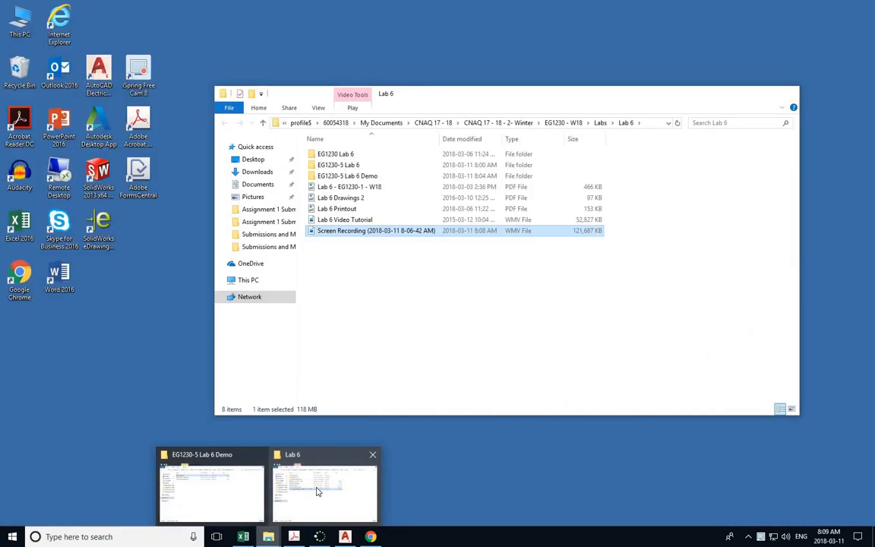
{"action": "left_click", "coordinate": [317, 491]}
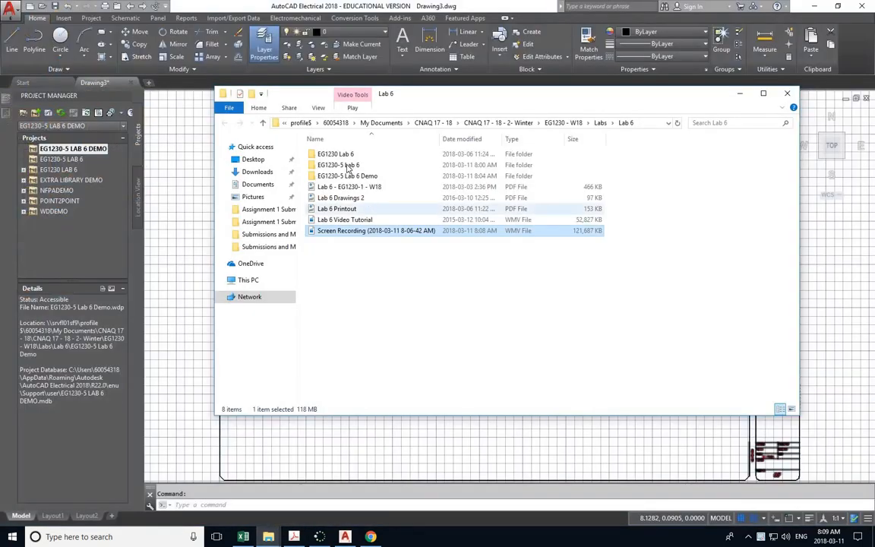
{"action": "double_click", "coordinate": [342, 165]}
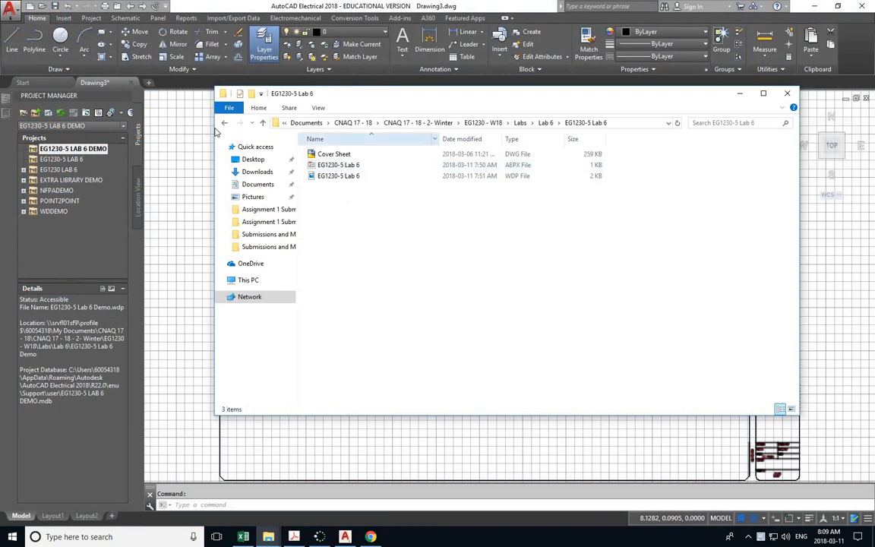
{"action": "key", "text": "BackSpace"}
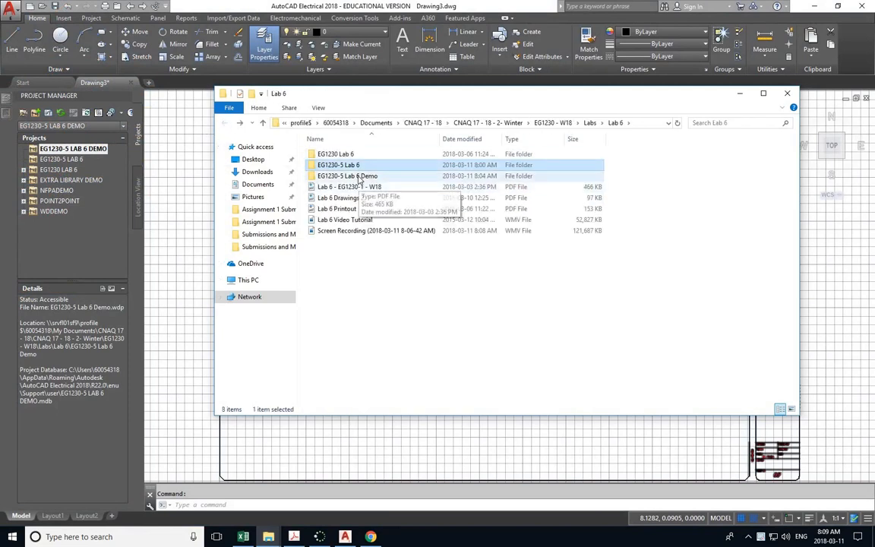
{"action": "double_click", "coordinate": [345, 168]}
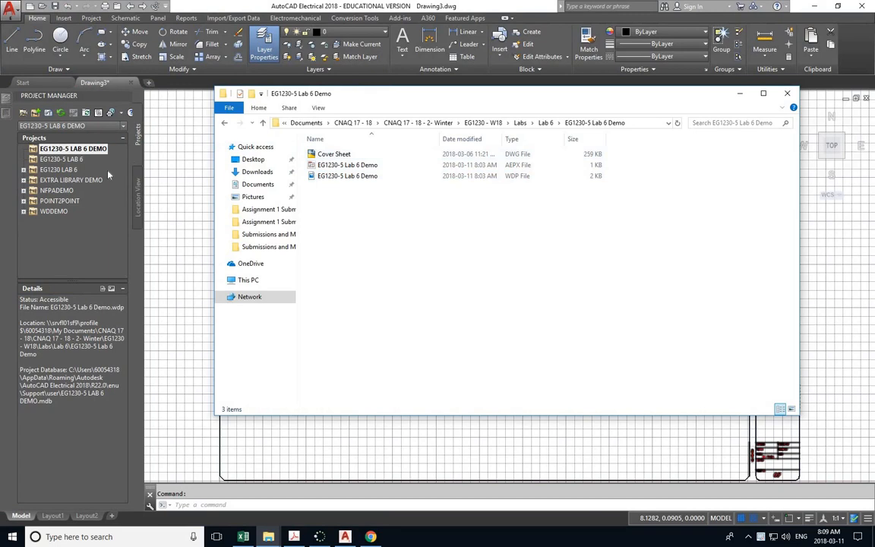
Back in AutoCAD Electrical, add the Cover Sheet drawing to the EG1230-5 LAB 6 DEMO project, applying the project default values to its drawing settings
{"action": "right_click", "coordinate": [53, 152]}
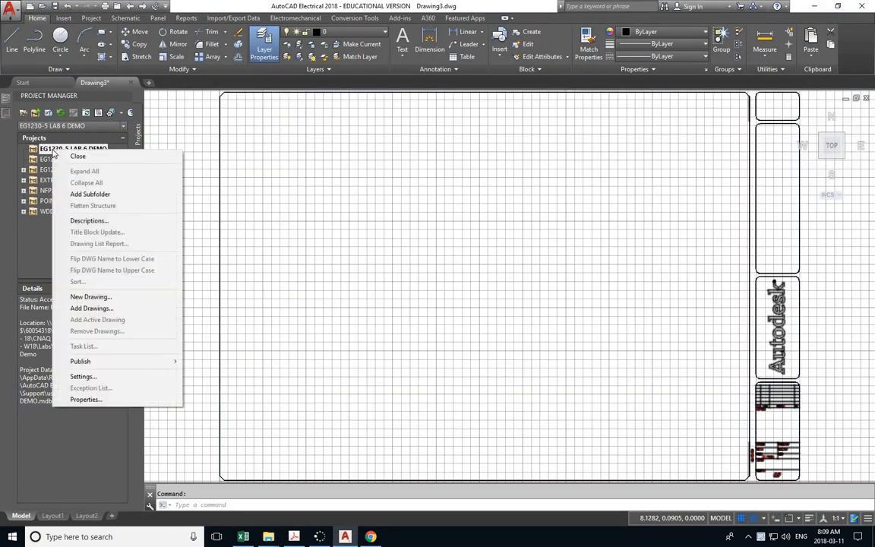
{"action": "left_click", "coordinate": [89, 309]}
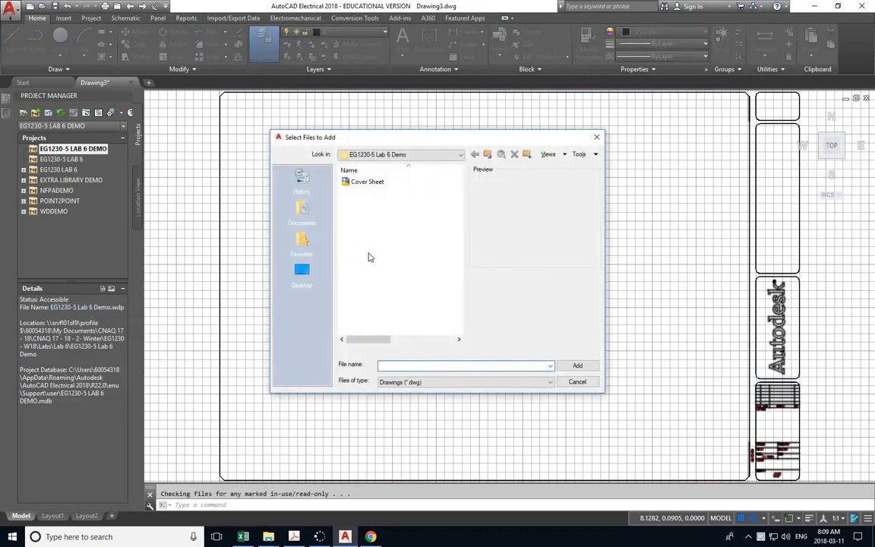
{"action": "double_click", "coordinate": [367, 182]}
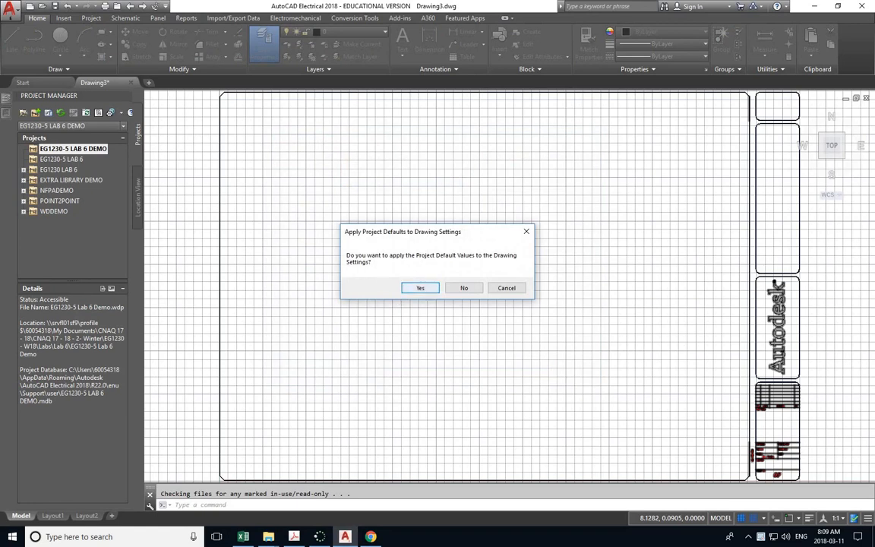
{"action": "left_click", "coordinate": [421, 288]}
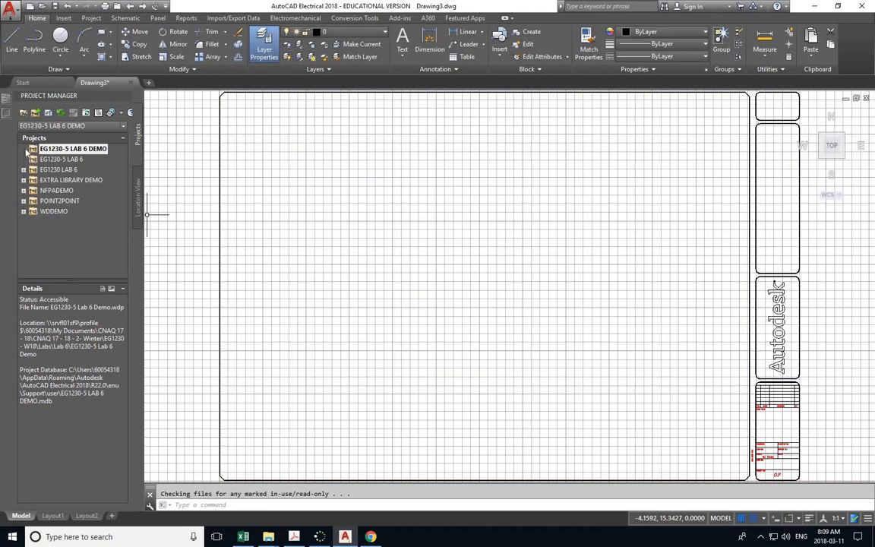
Close the EG1230-5 LAB 6 DEMO and EG1230-5 LAB 6 projects
{"action": "left_click", "coordinate": [61, 148]}
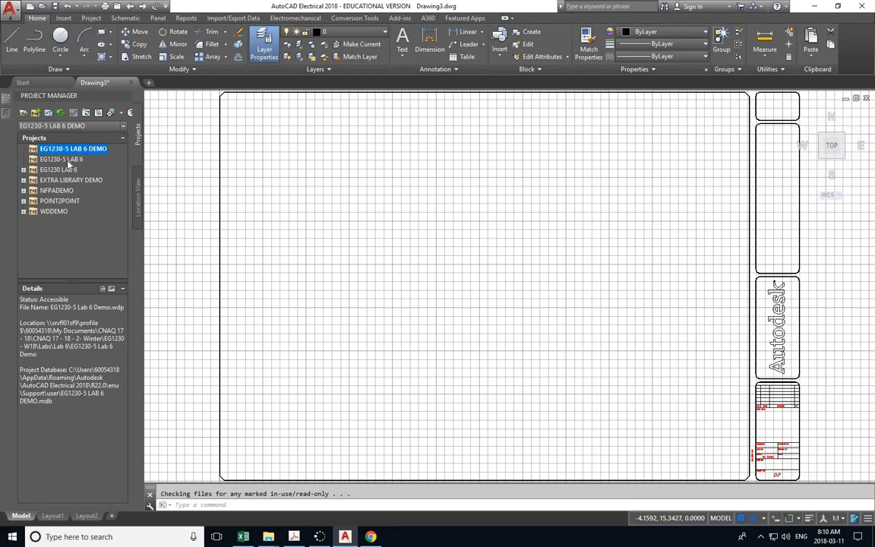
{"action": "left_click", "coordinate": [24, 170]}
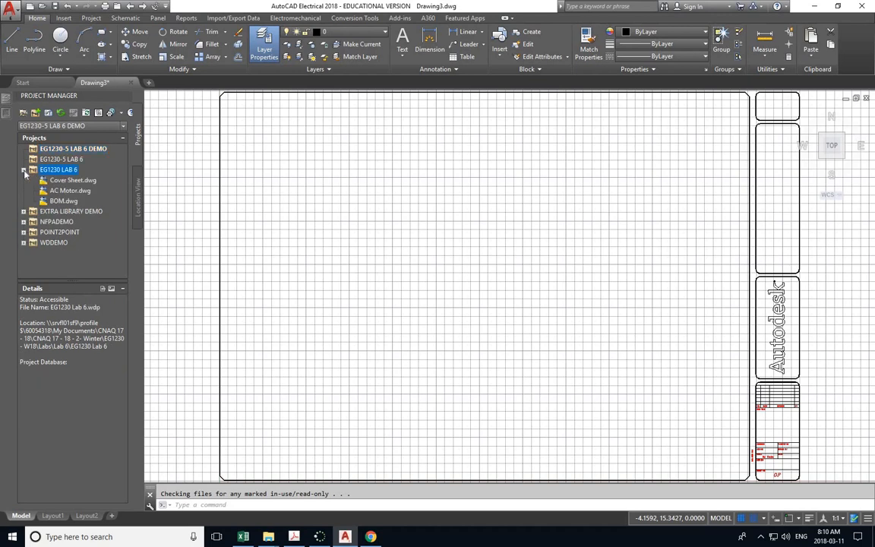
{"action": "left_click", "coordinate": [23, 170]}
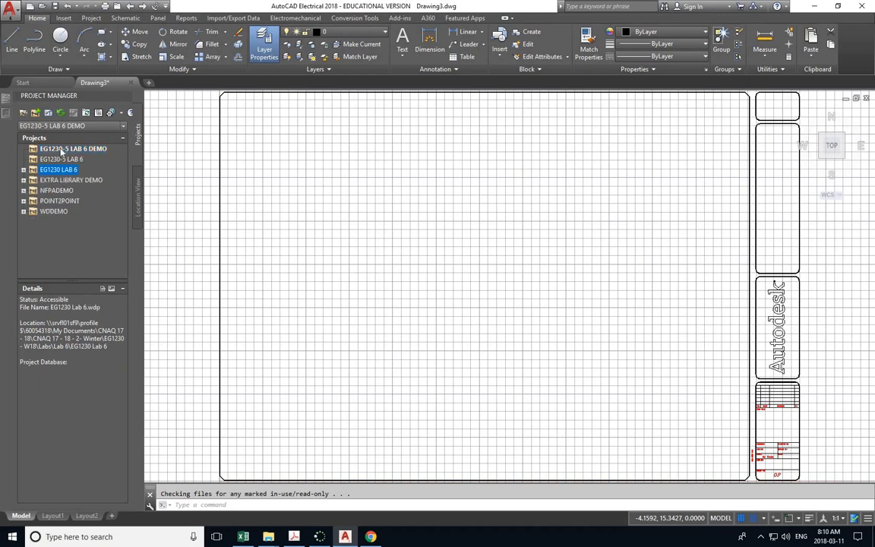
{"action": "left_click", "coordinate": [61, 149]}
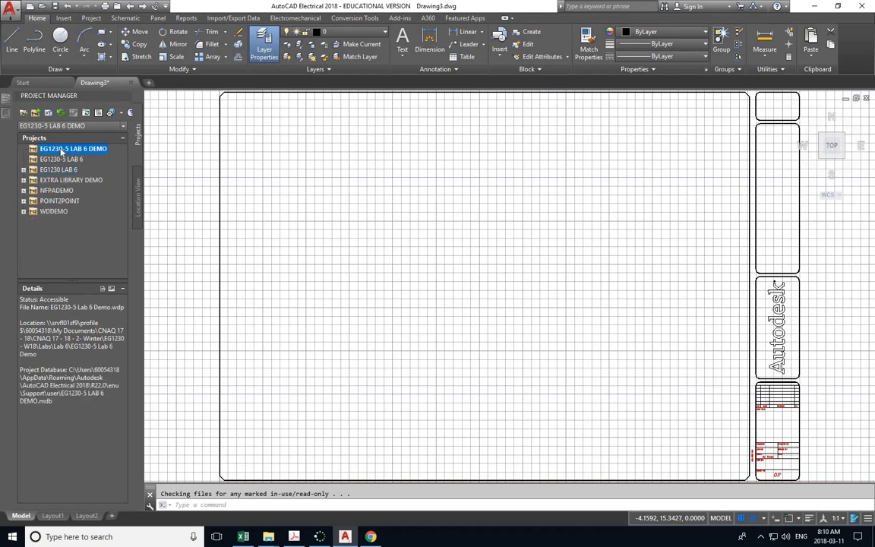
{"action": "right_click", "coordinate": [61, 151]}
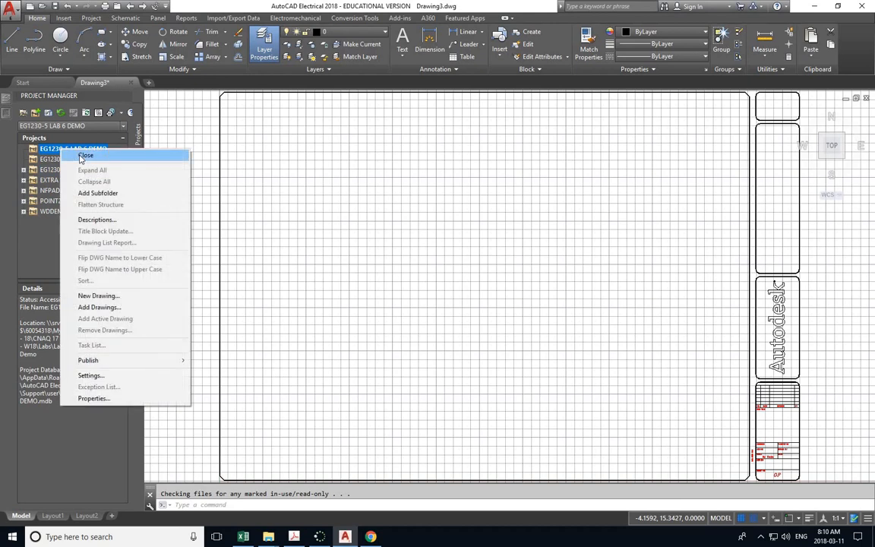
{"action": "left_click", "coordinate": [83, 155]}
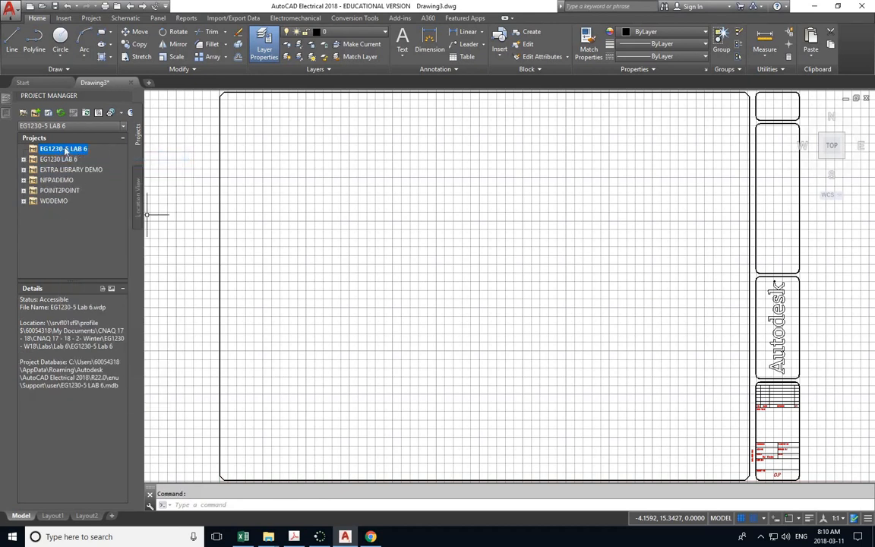
{"action": "right_click", "coordinate": [66, 150]}
{"action": "left_click", "coordinate": [77, 140]}
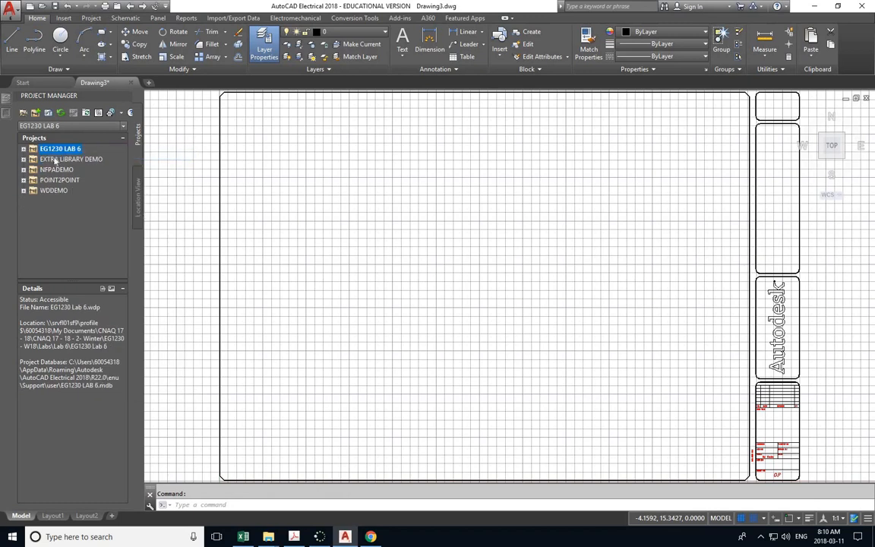
Reopen the EG1230-5 Lab 6 Demo project file from its folder under Lab 6 and expand its drawing list
{"action": "left_click", "coordinate": [24, 113]}
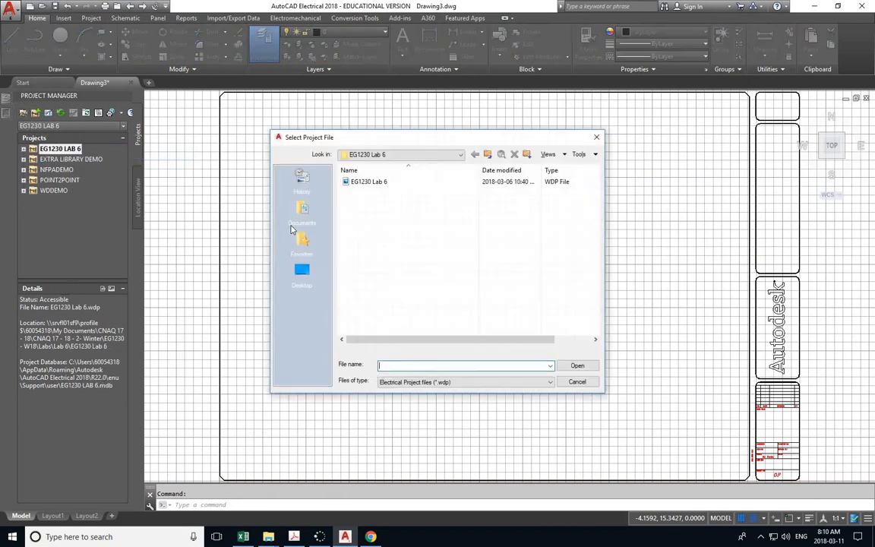
{"action": "left_click", "coordinate": [460, 155]}
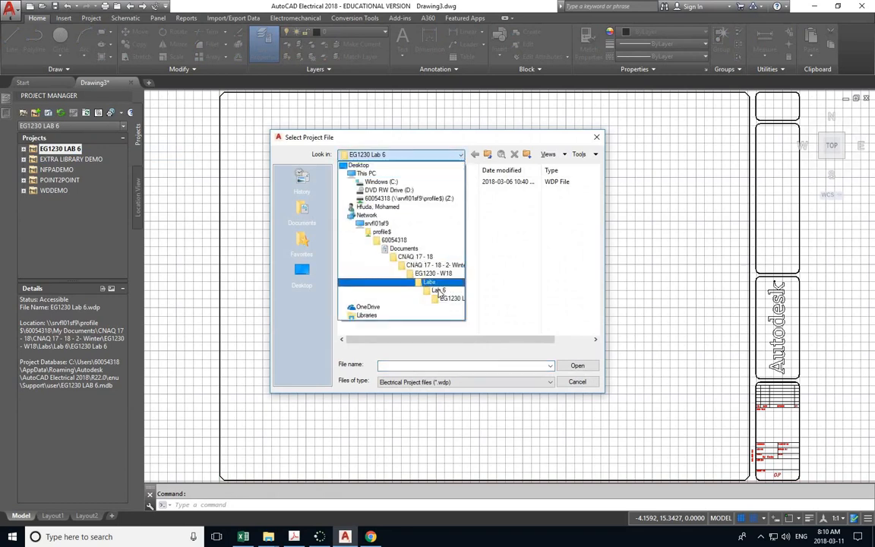
{"action": "left_click", "coordinate": [438, 290]}
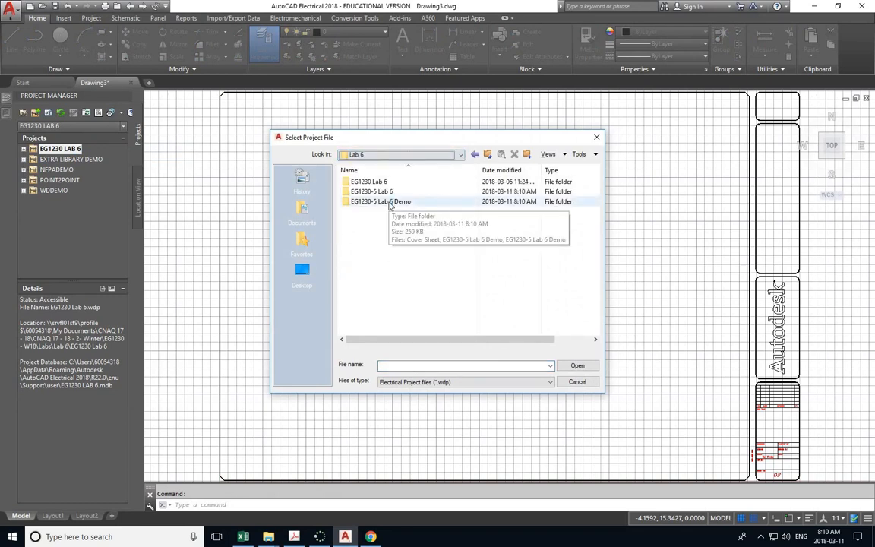
{"action": "double_click", "coordinate": [389, 202]}
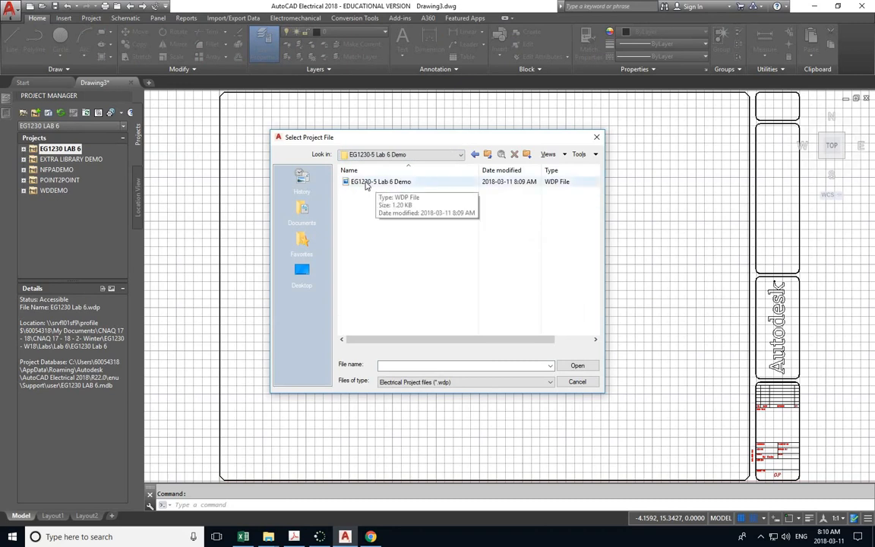
{"action": "double_click", "coordinate": [365, 183]}
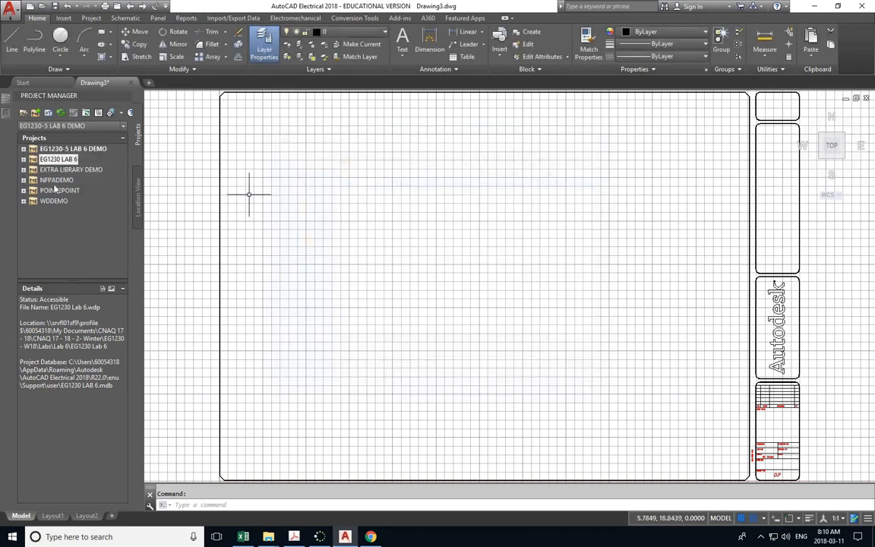
{"action": "left_click", "coordinate": [24, 150]}
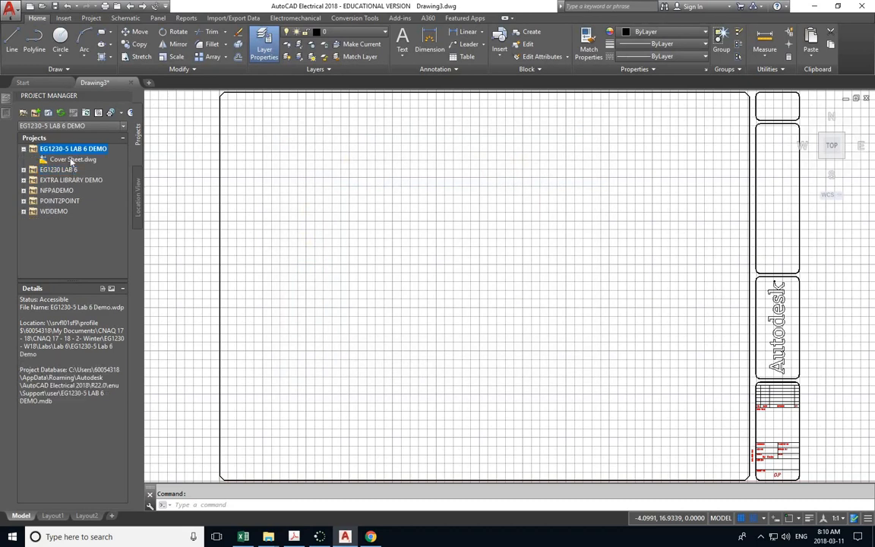
Open Cover Sheet.dwg from the EG1230-5 LAB 6 DEMO project and close Drawing3
{"action": "double_click", "coordinate": [70, 159]}
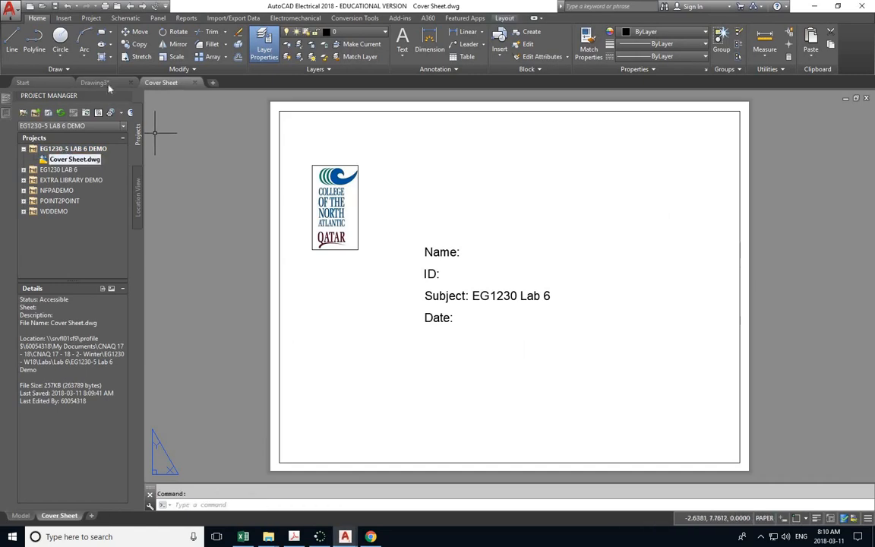
{"action": "left_click", "coordinate": [94, 82]}
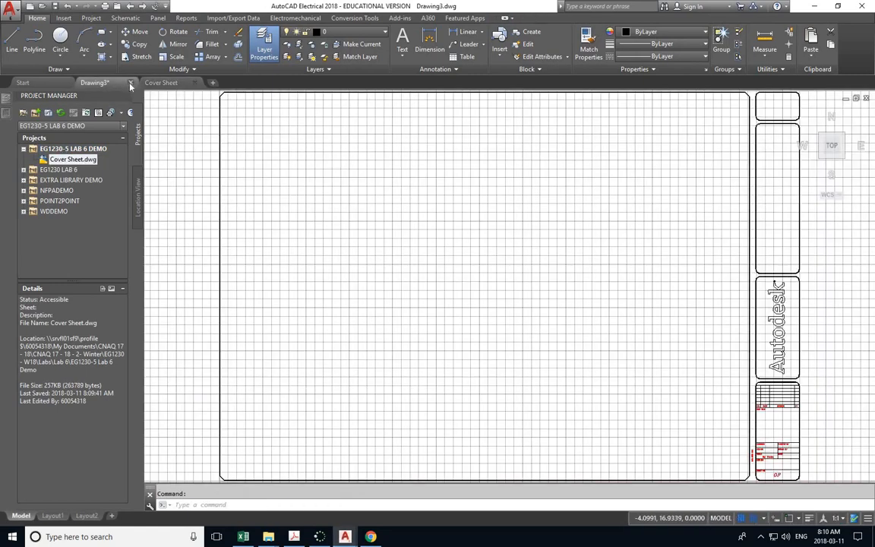
{"action": "left_click", "coordinate": [130, 83]}
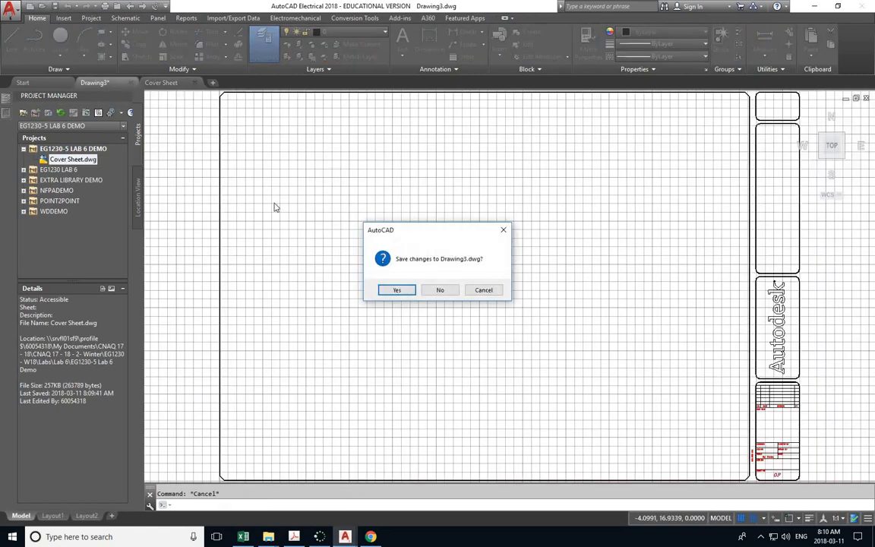
{"action": "left_click", "coordinate": [408, 288]}
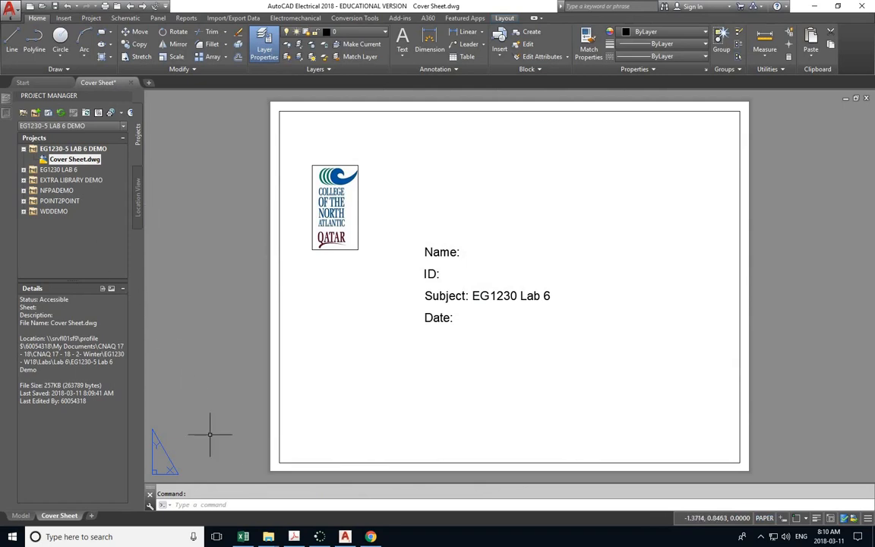
View the EG1230-5 Lab 6 Demo folder's files in File Explorer and return to AutoCAD Electrical
{"action": "mouse_move", "coordinate": [268, 536]}
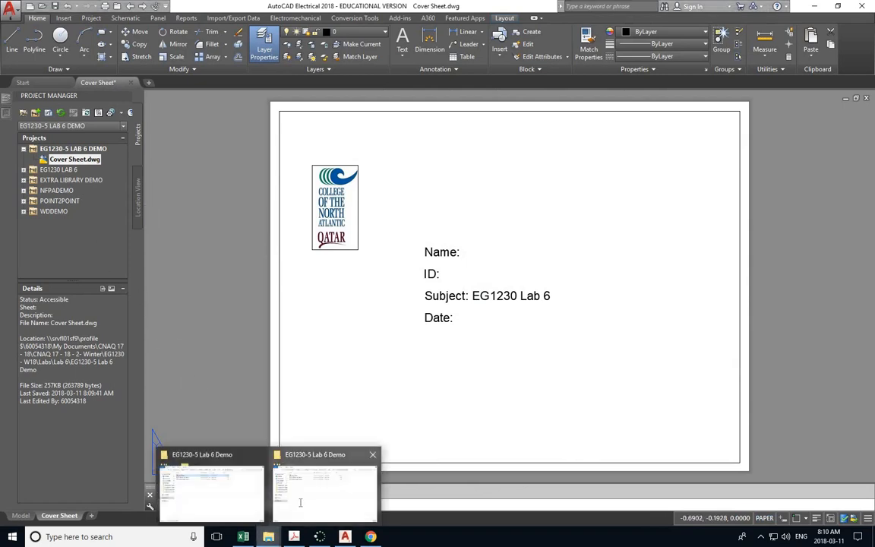
{"action": "left_click", "coordinate": [300, 502]}
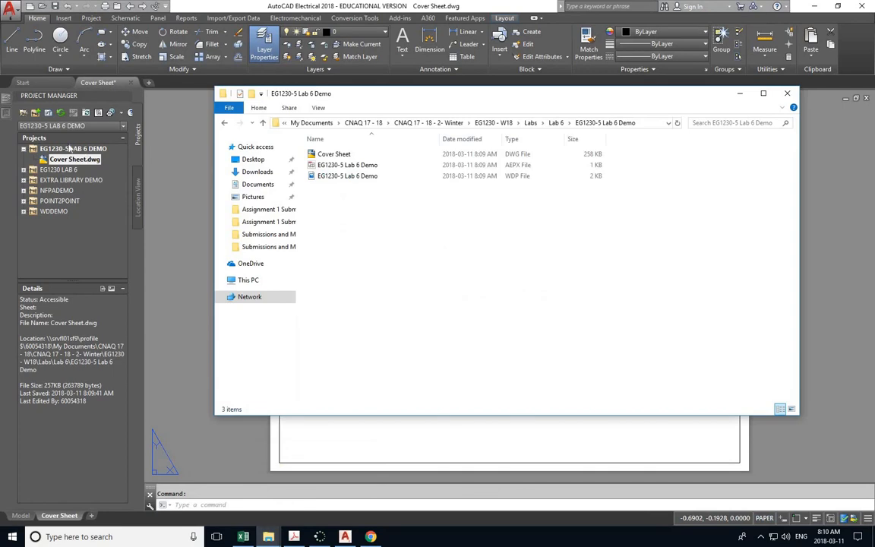
{"action": "left_click", "coordinate": [68, 150]}
{"action": "right_click", "coordinate": [67, 151]}
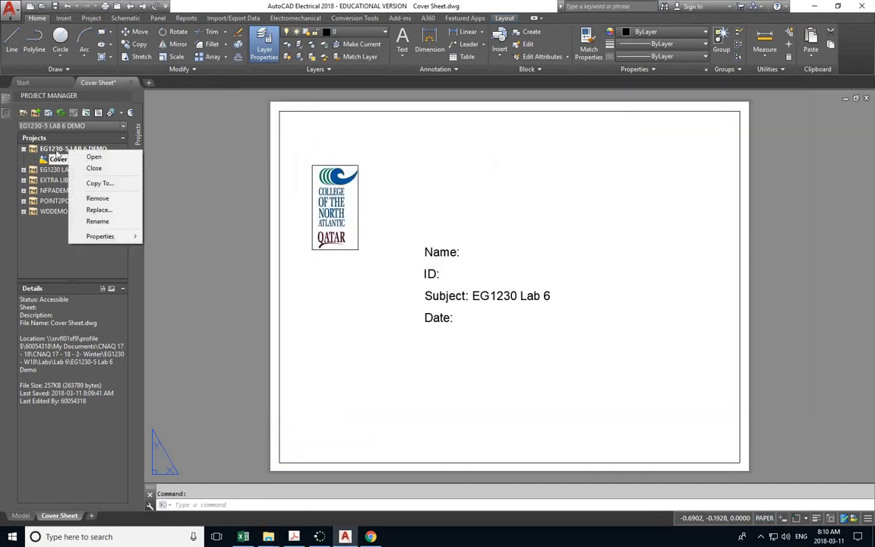
{"action": "left_click", "coordinate": [54, 149]}
{"action": "right_click", "coordinate": [57, 149]}
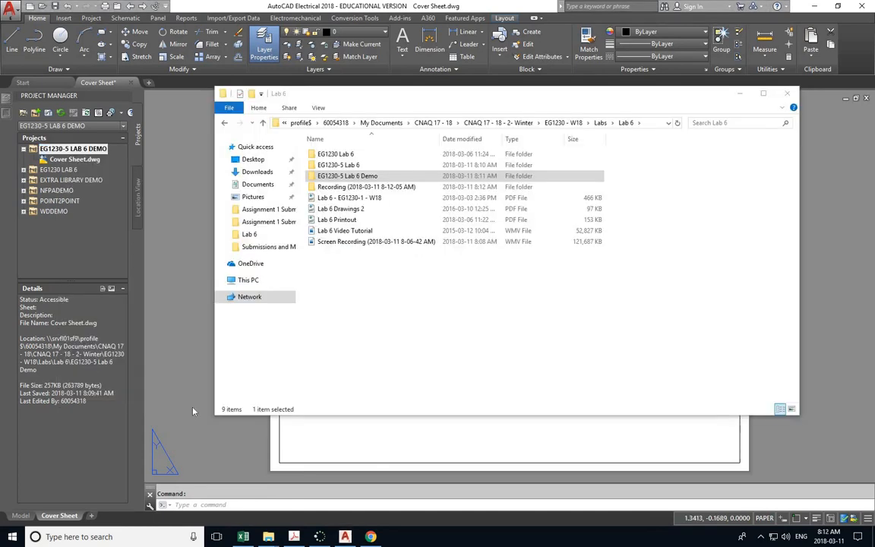
{"action": "left_click", "coordinate": [193, 410]}
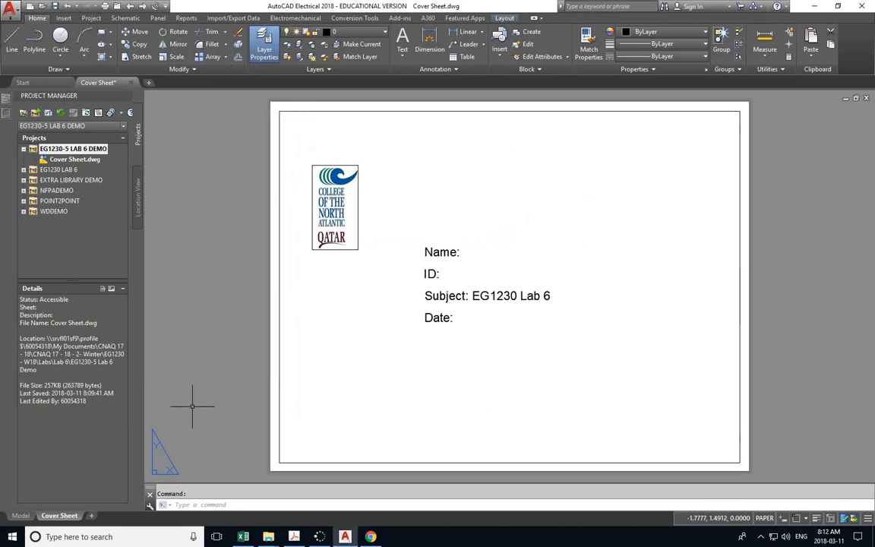
Start a new drawing in the EG1230-5 LAB 6 DEMO project, check the drawing specifications in the lab PDF, and name it AC Motor
{"action": "right_click", "coordinate": [76, 151]}
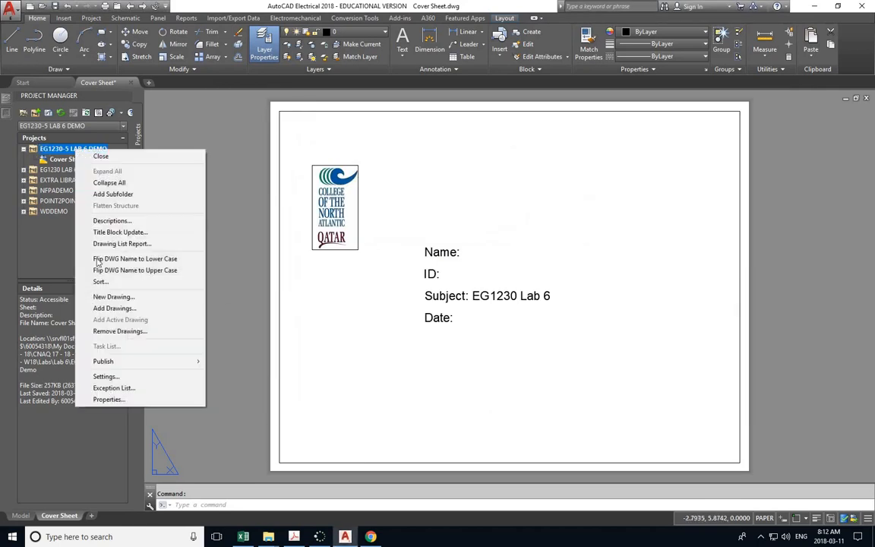
{"action": "left_click", "coordinate": [114, 297]}
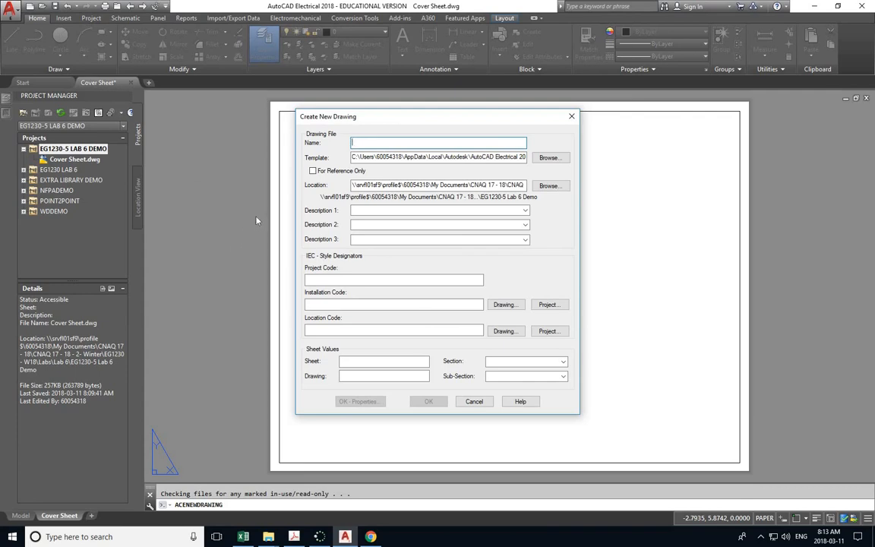
{"action": "left_click", "coordinate": [294, 536]}
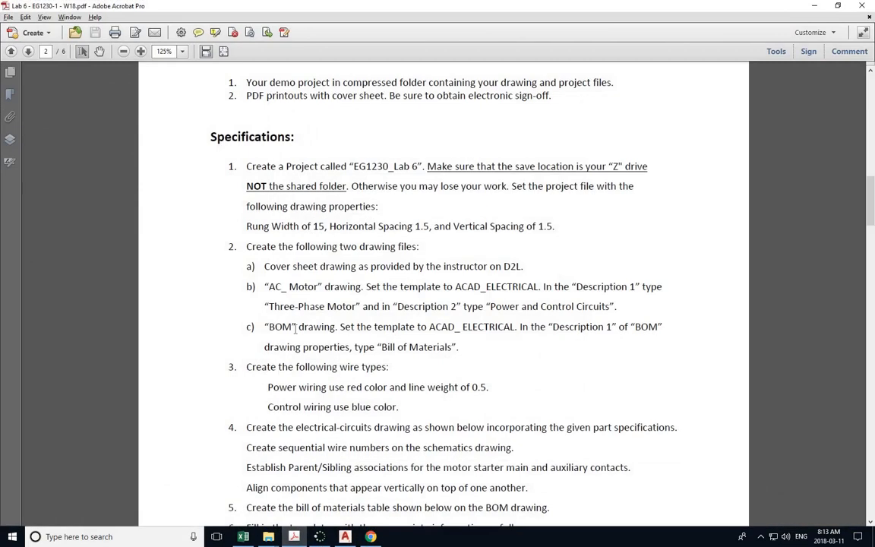
{"action": "scroll", "coordinate": [294, 328], "scroll_direction": "down", "scroll_amount": 1}
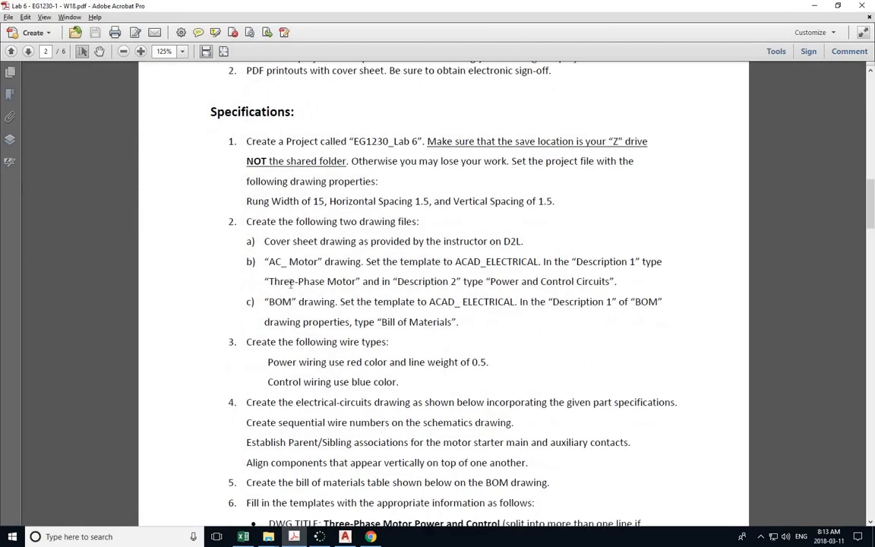
{"action": "scroll", "coordinate": [292, 258], "scroll_direction": "down", "scroll_amount": 1}
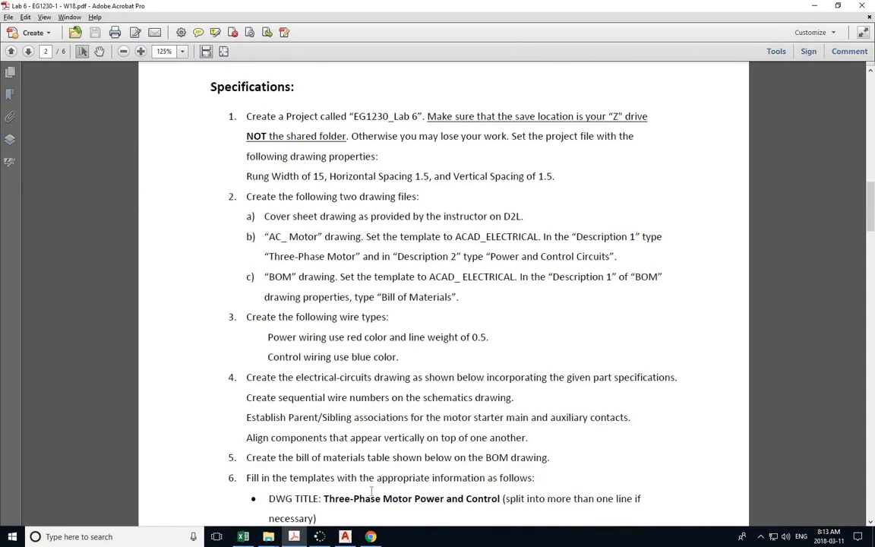
{"action": "left_click", "coordinate": [345, 536]}
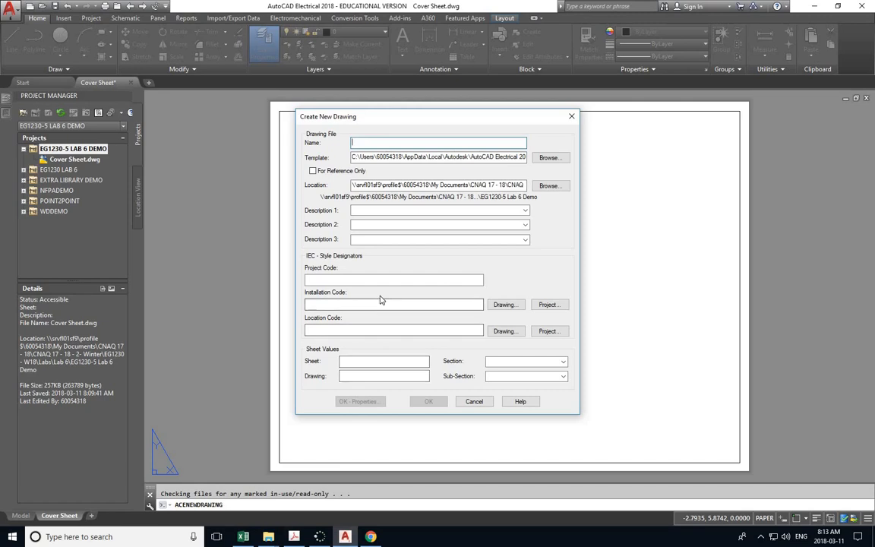
{"action": "type", "text": "AC Motor"}
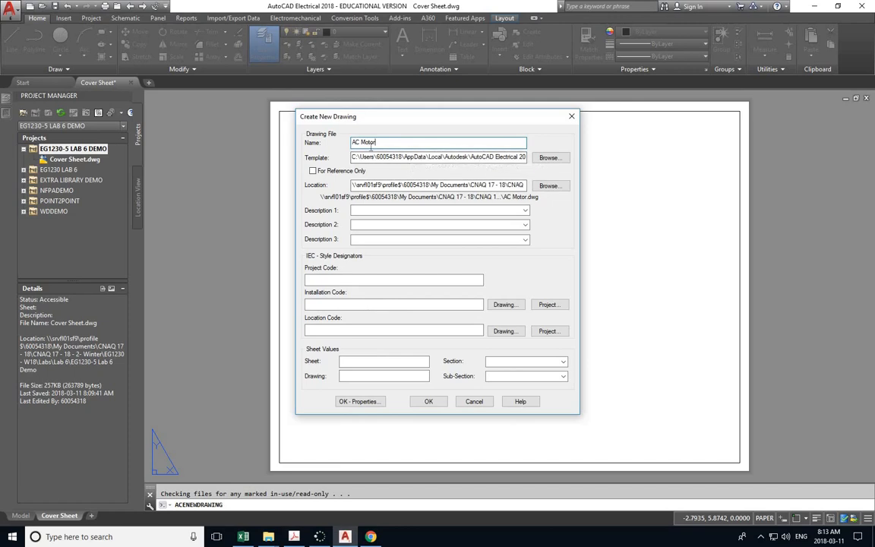
Choose ACAD_ELECTRICAL as the template for the AC Motor drawing
{"action": "left_click", "coordinate": [549, 158]}
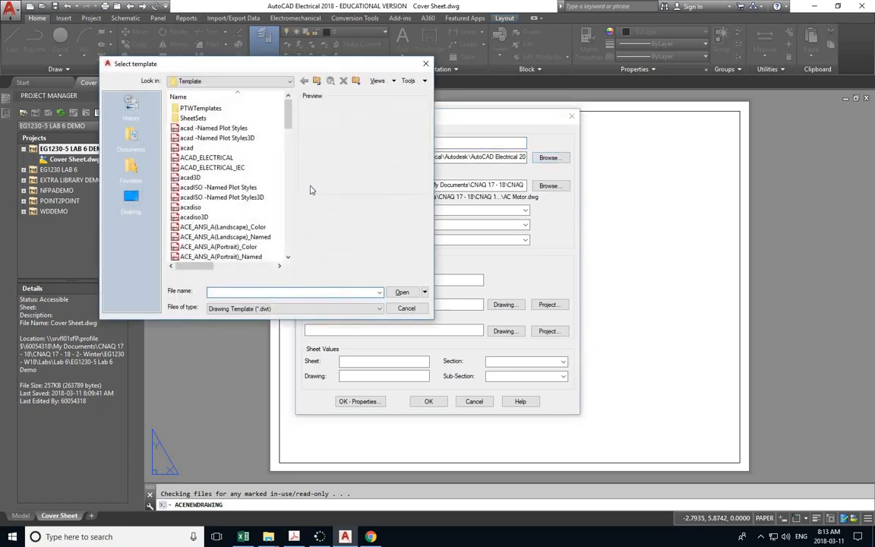
{"action": "left_click", "coordinate": [220, 158]}
{"action": "double_click", "coordinate": [222, 161]}
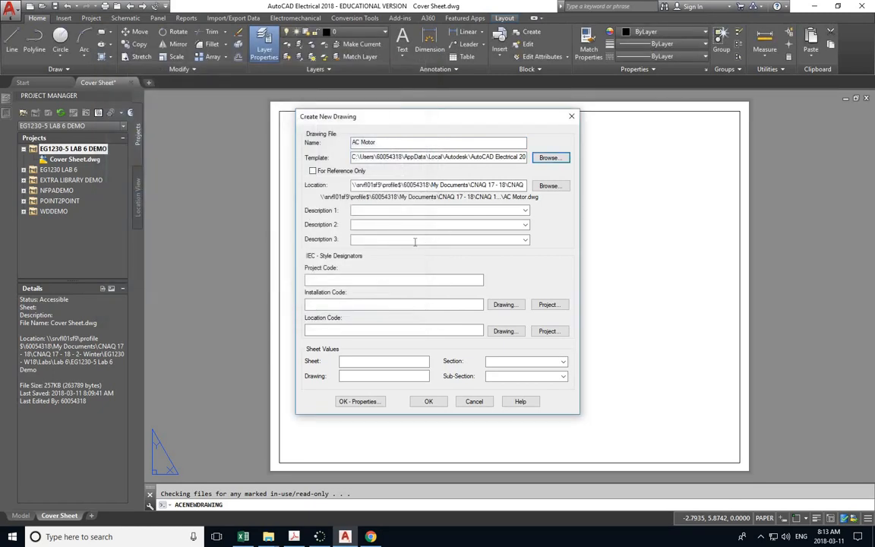
Copy Three-Phase Motor from the lab PDF into Description 1 of the AC Motor drawing, without the trailing quotation mark
{"action": "left_click", "coordinate": [370, 210]}
{"action": "key", "text": "alt+Tab"}
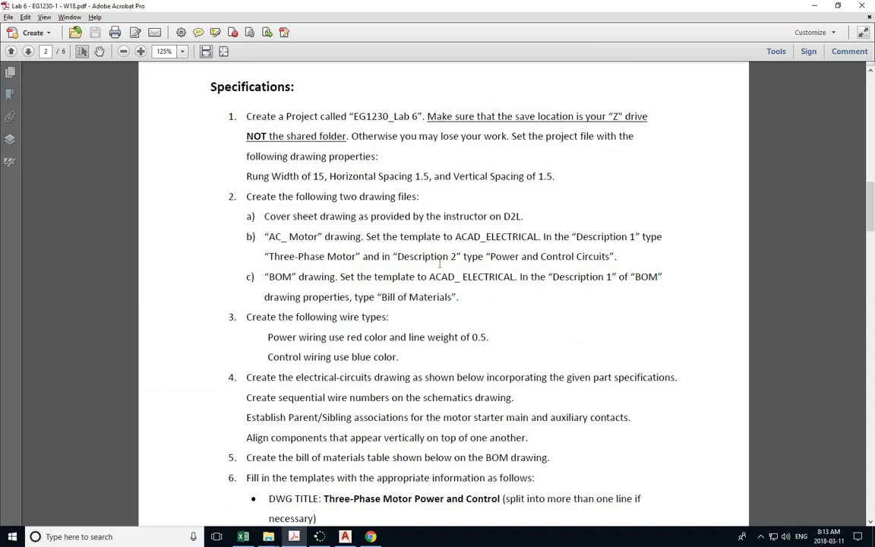
{"action": "scroll", "coordinate": [438, 263], "scroll_direction": "down", "scroll_amount": 1}
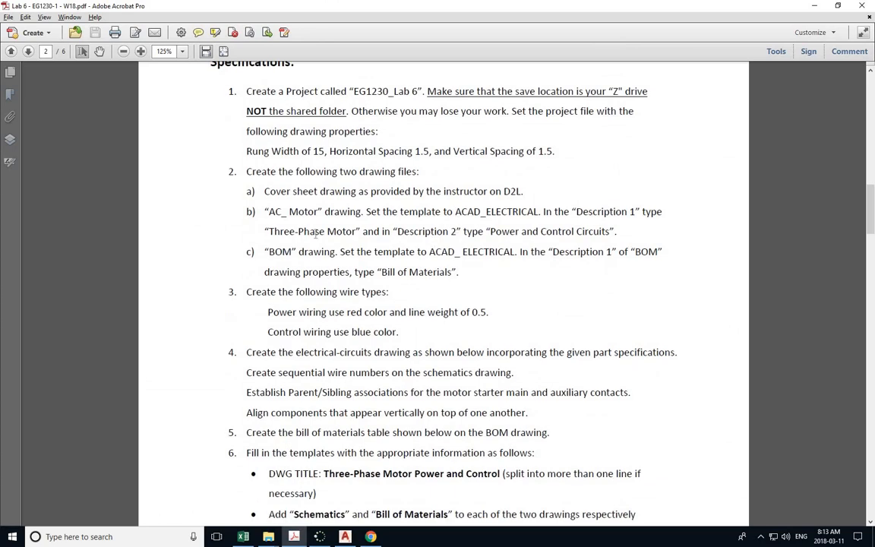
{"action": "left_click_drag", "start_coordinate": [360, 232], "coordinate": [269, 233]}
{"action": "key", "text": "ctrl+c"}
{"action": "key", "text": "alt+Tab"}
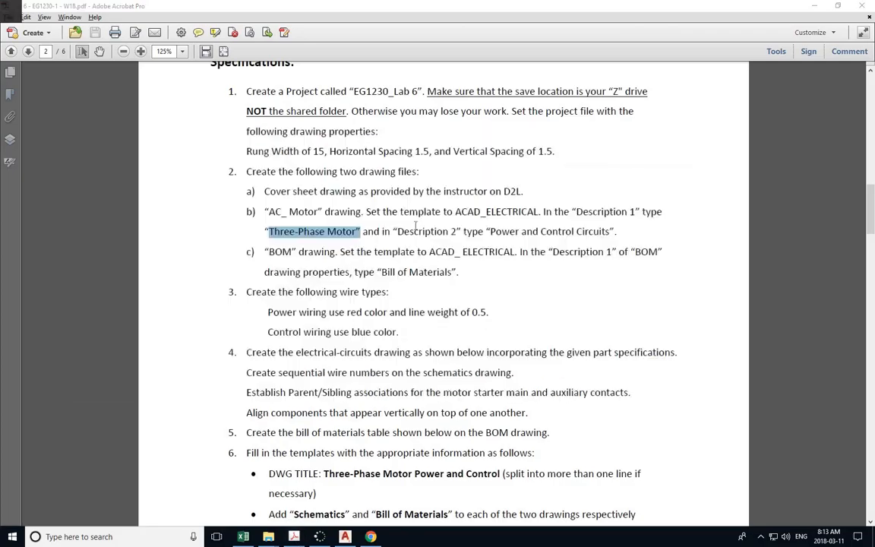
{"action": "key", "text": "ctrl+v"}
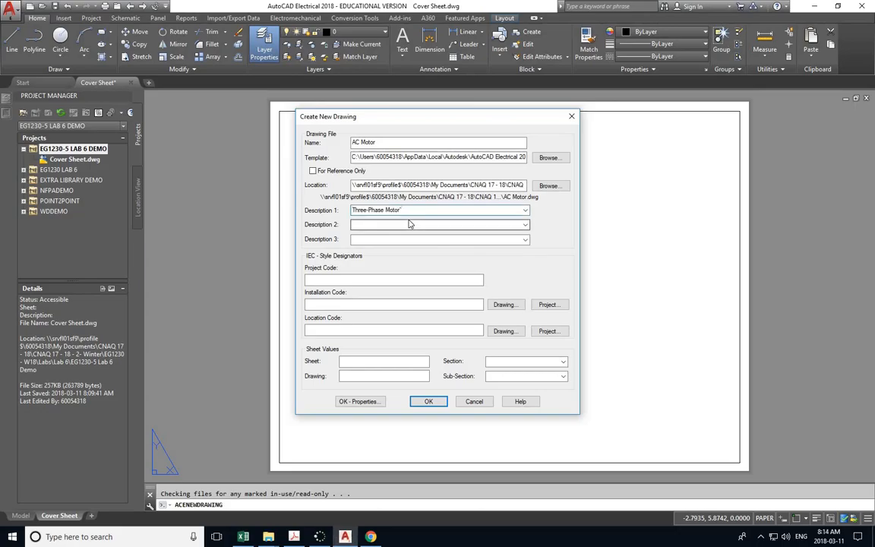
{"action": "key", "text": "alt+Tab"}
{"action": "key", "text": "alt+Tab"}
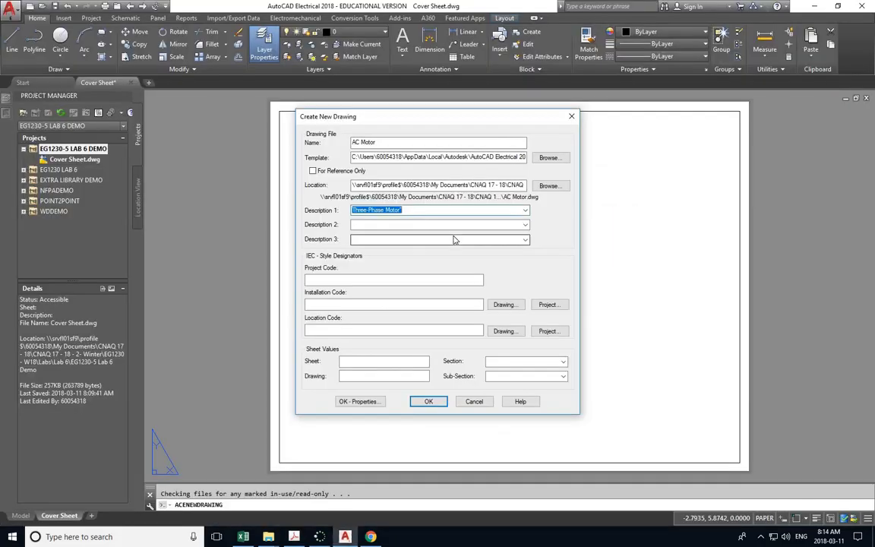
{"action": "left_click", "coordinate": [416, 211]}
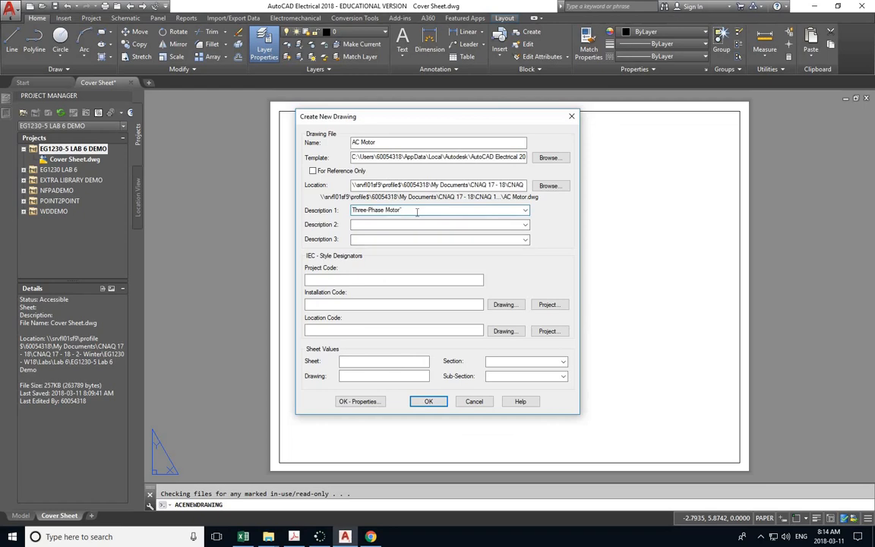
Copy Power and Control Circuits from the lab PDF into Description 2, without the leading quotation mark
{"action": "key", "text": "alt+Tab"}
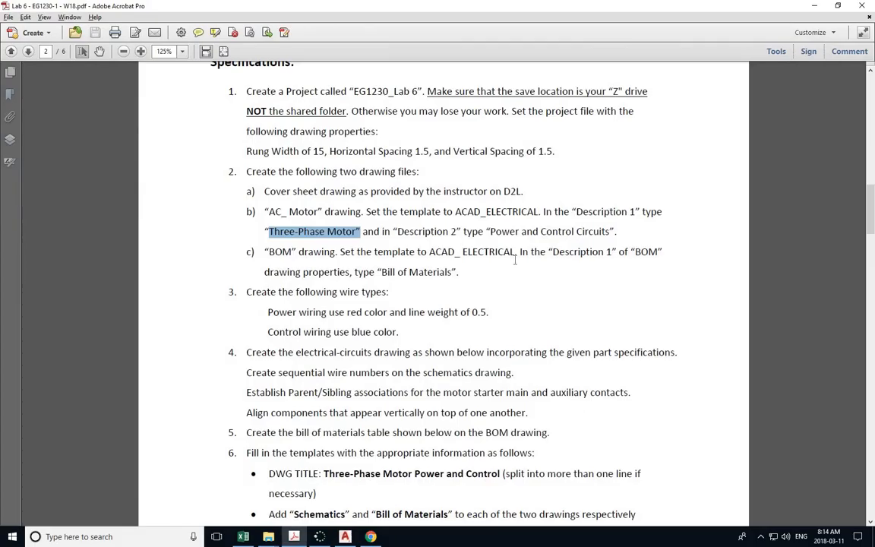
{"action": "left_click_drag", "start_coordinate": [486, 231], "coordinate": [609, 231]}
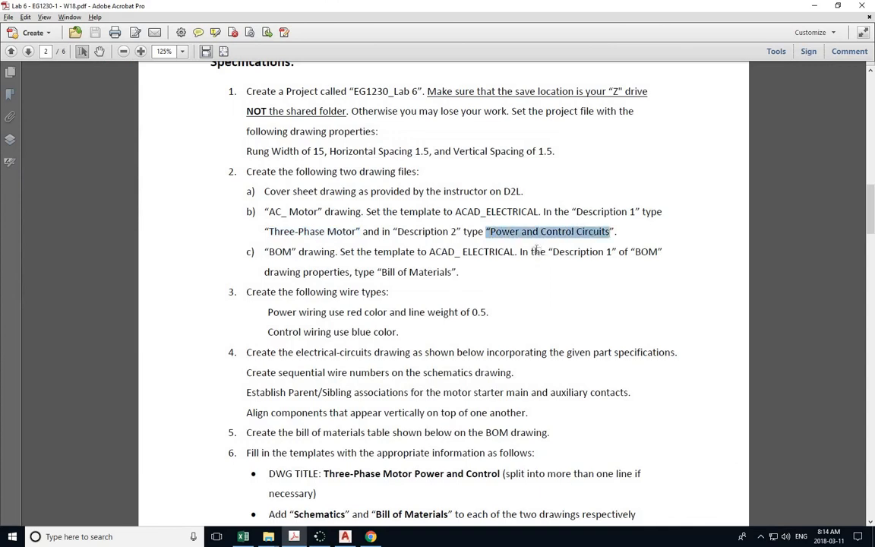
{"action": "key", "text": "alt+Tab"}
{"action": "left_click", "coordinate": [390, 224]}
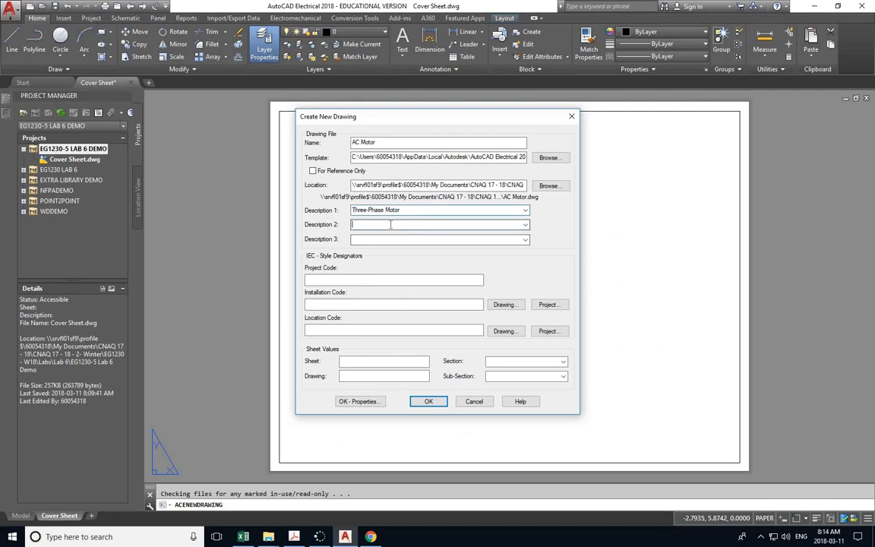
{"action": "key", "text": "ctrl+v"}
{"action": "key", "text": "Home"}
{"action": "key", "text": "Delete"}
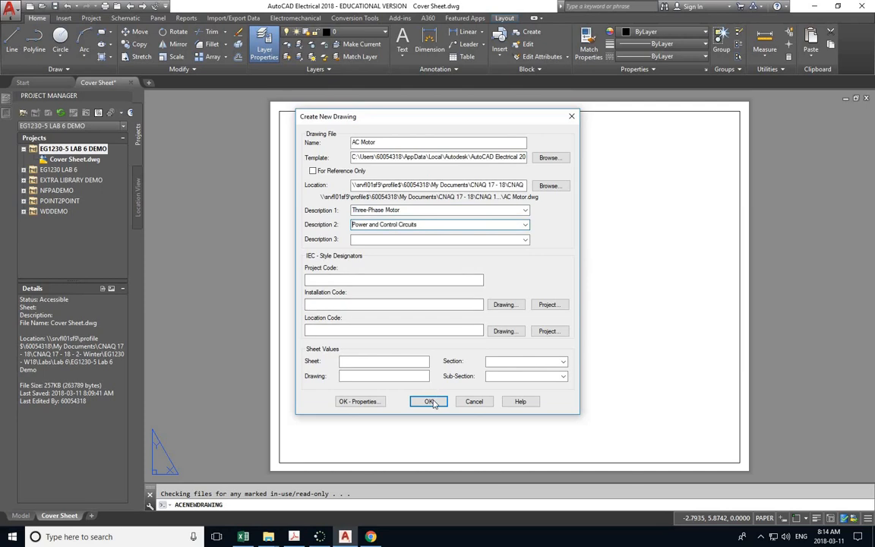
Create the AC Motor drawing with its properties opened, review the Drawing Format ladder defaults, and accept them
{"action": "left_click", "coordinate": [359, 401]}
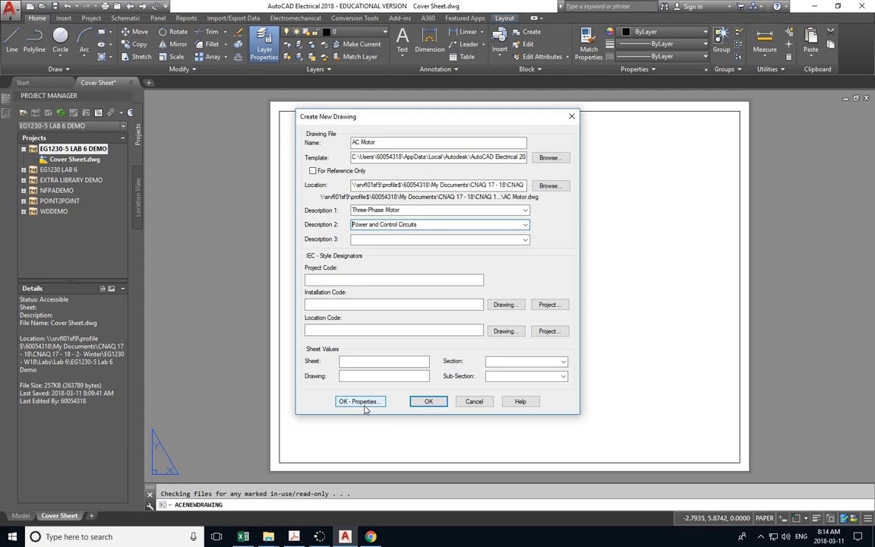
{"action": "left_click", "coordinate": [359, 402]}
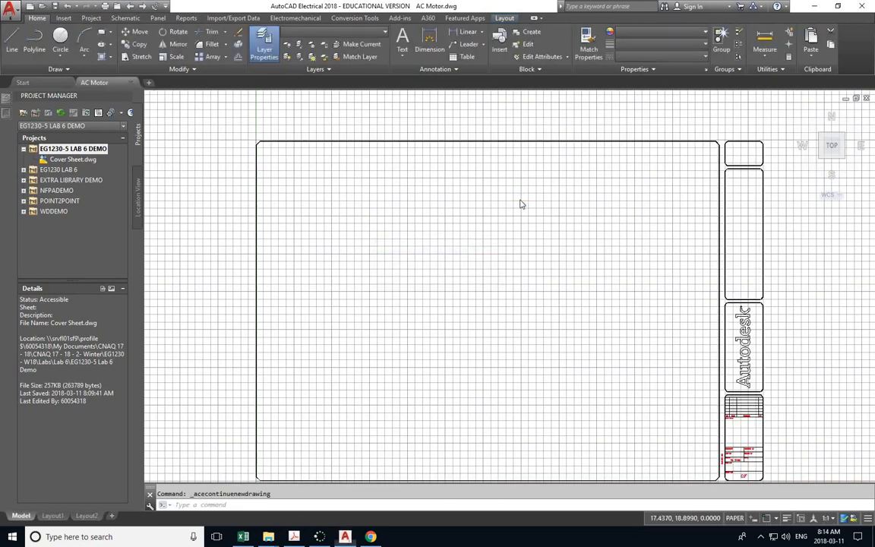
{"action": "left_click", "coordinate": [510, 134]}
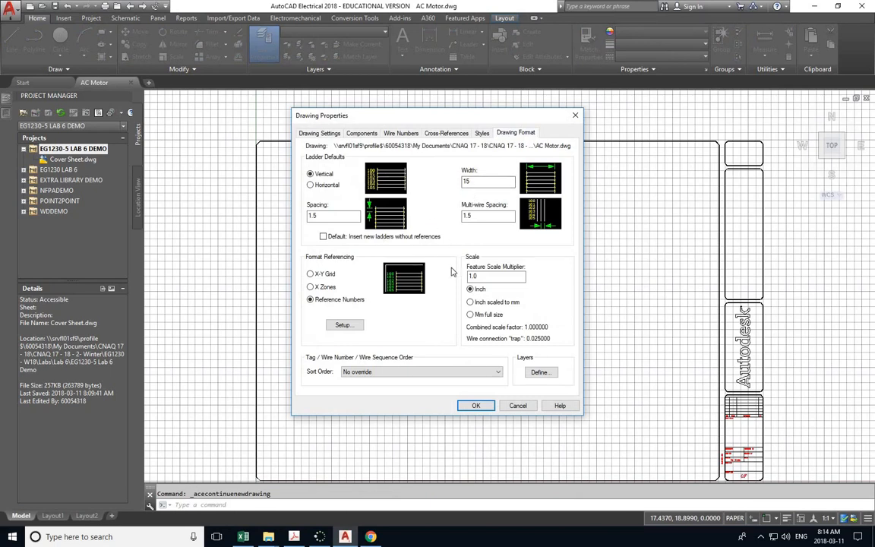
{"action": "left_click", "coordinate": [478, 406]}
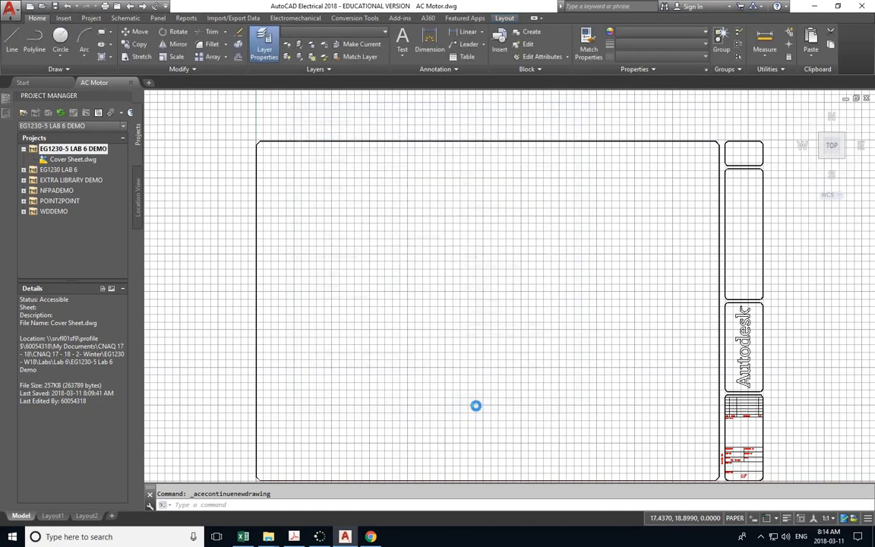
{"action": "right_click", "coordinate": [66, 153]}
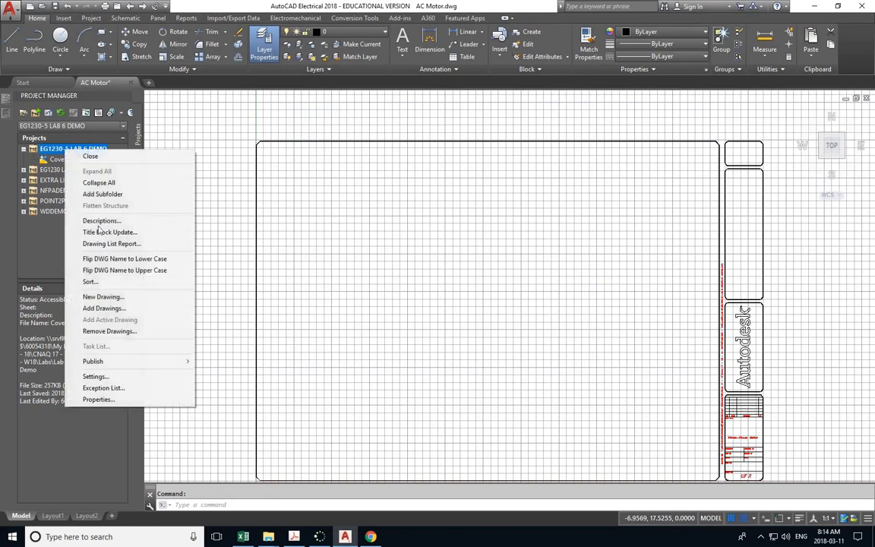
{"action": "left_click", "coordinate": [102, 308]}
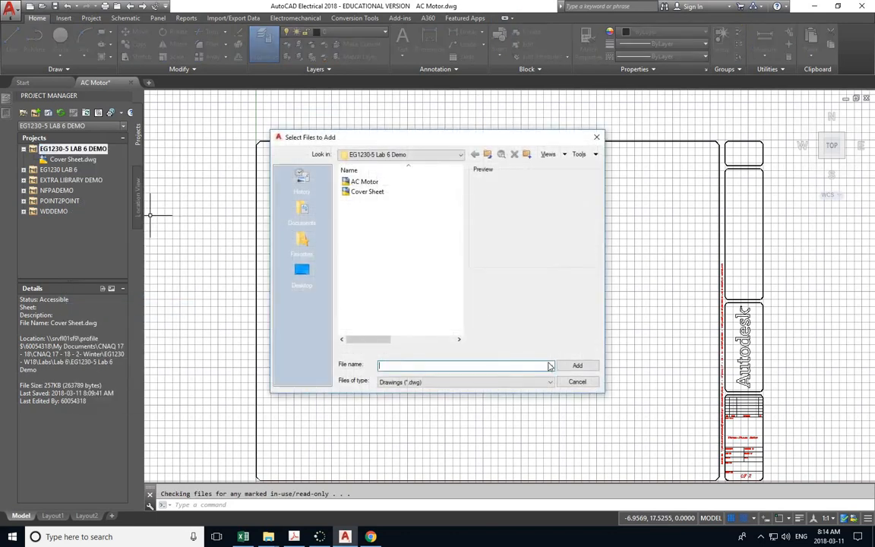
{"action": "left_click", "coordinate": [577, 381]}
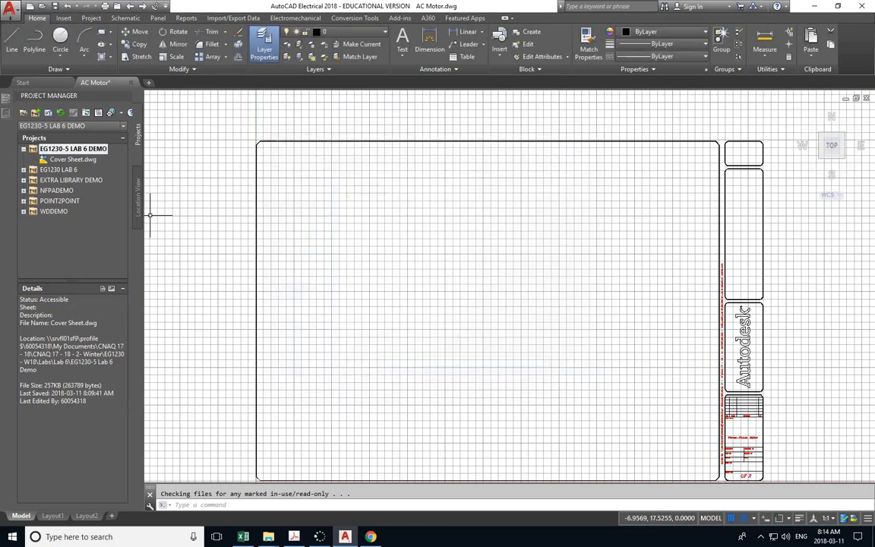
Start a new project drawing named BOM and set its Description 1 to BOM, copied from the lab PDF
{"action": "right_click", "coordinate": [67, 150]}
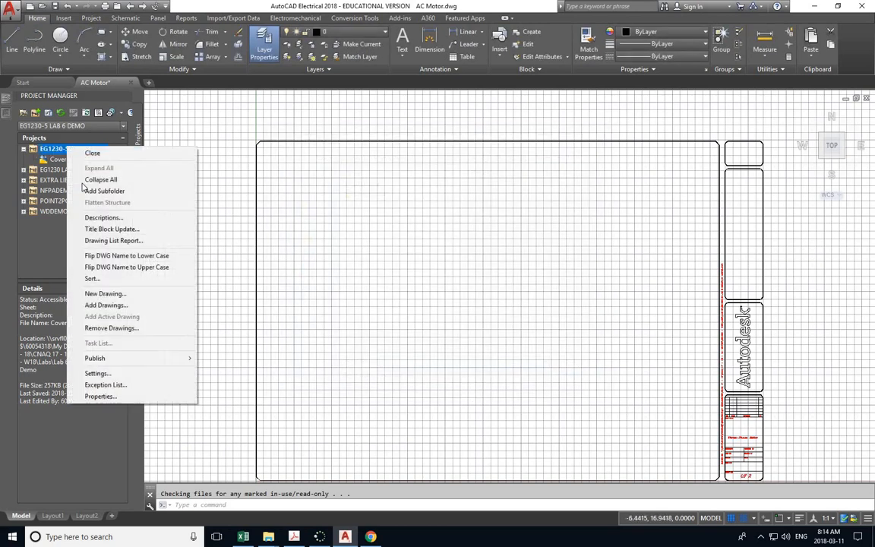
{"action": "left_click", "coordinate": [106, 293]}
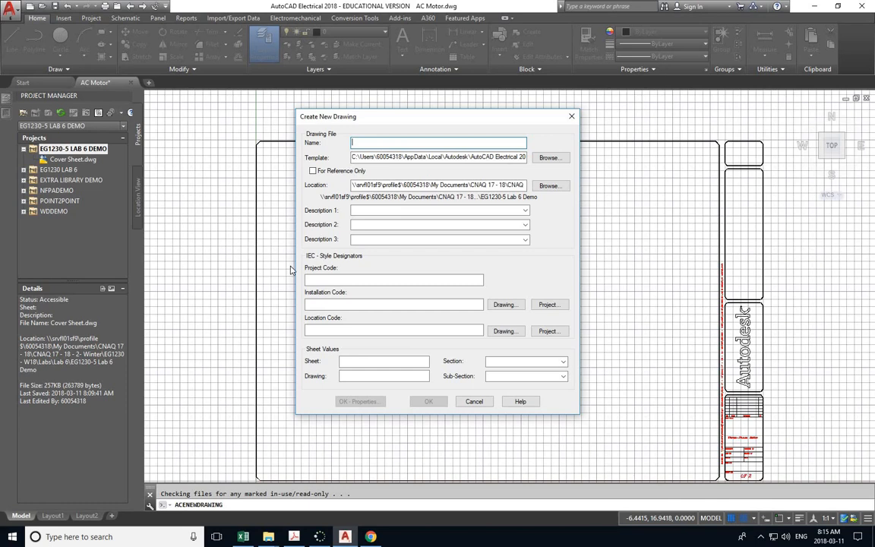
{"action": "type", "text": "BOM"}
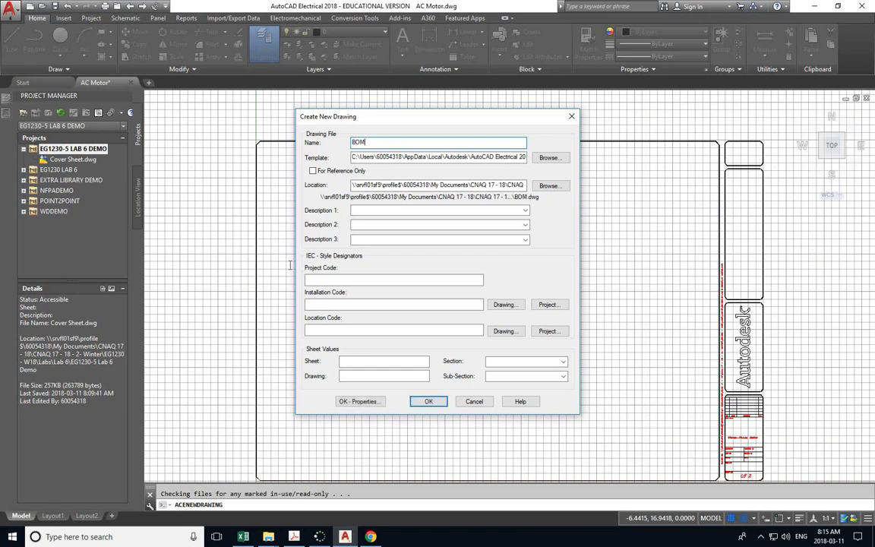
{"action": "key", "text": "alt+Tab"}
{"action": "scroll", "coordinate": [400, 243], "scroll_direction": "down", "scroll_amount": 1}
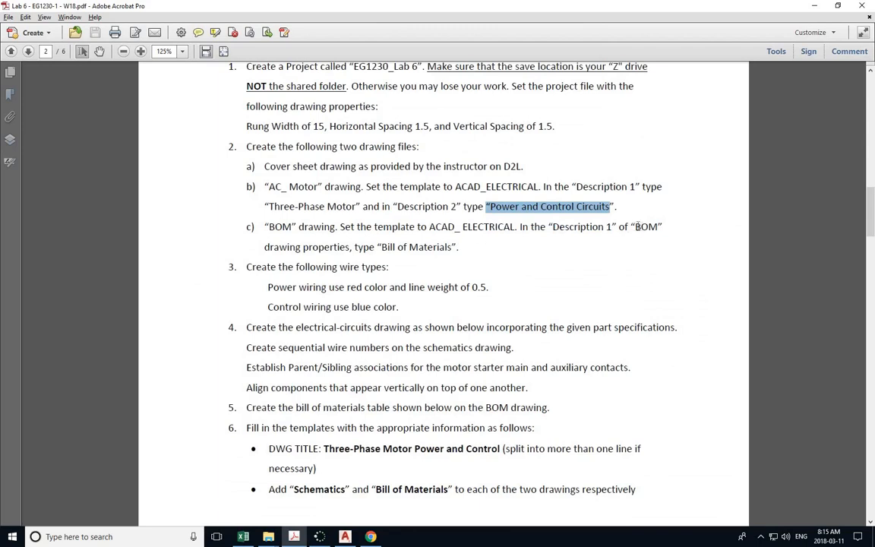
{"action": "left_click_drag", "start_coordinate": [635, 226], "coordinate": [657, 226]}
{"action": "key", "text": "ctrl+c"}
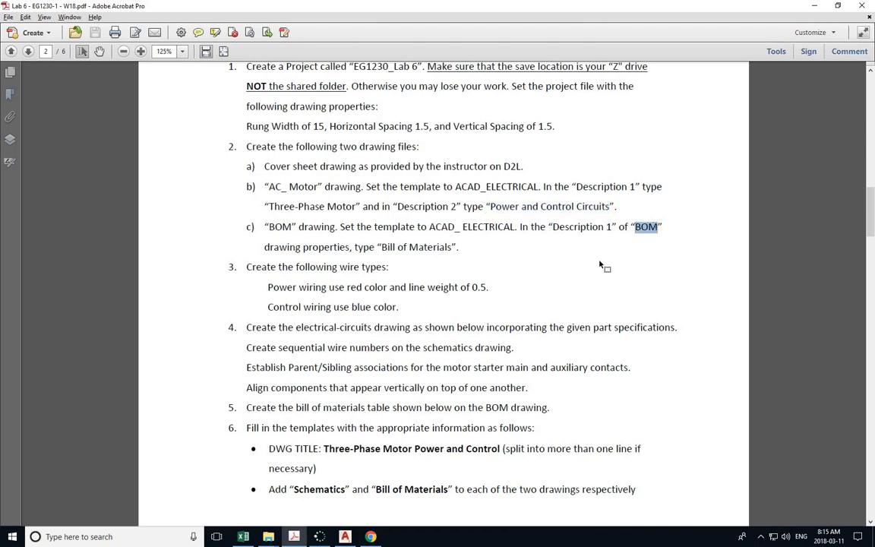
{"action": "key", "text": "alt+Tab"}
{"action": "left_click", "coordinate": [378, 211]}
{"action": "key", "text": "ctrl+v"}
Copy Bill of Materials from the lab PDF into Description 2 and create the BOM drawing
{"action": "key", "text": "alt+Tab"}
{"action": "left_click_drag", "start_coordinate": [382, 247], "coordinate": [452, 247]}
{"action": "key", "text": "ctrl+c"}
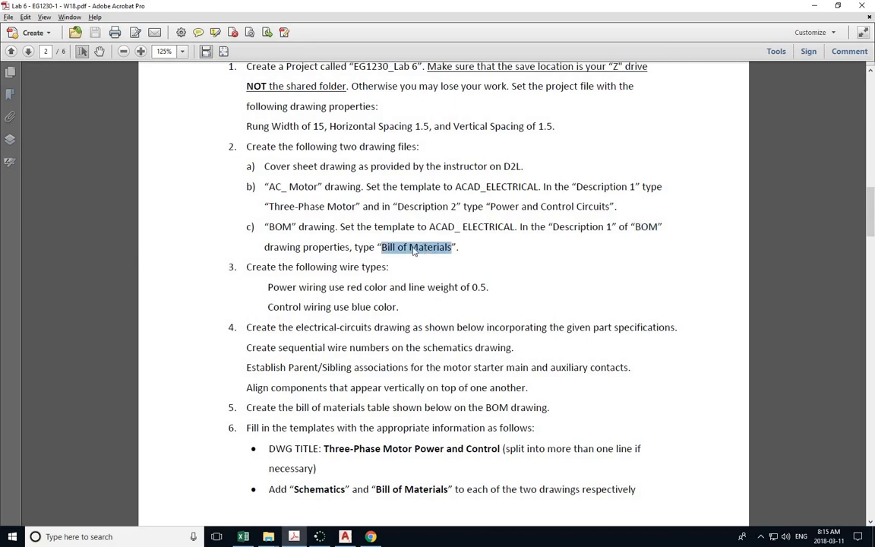
{"action": "key", "text": "alt+Tab"}
{"action": "left_click", "coordinate": [380, 224]}
{"action": "key", "text": "ctrl+v"}
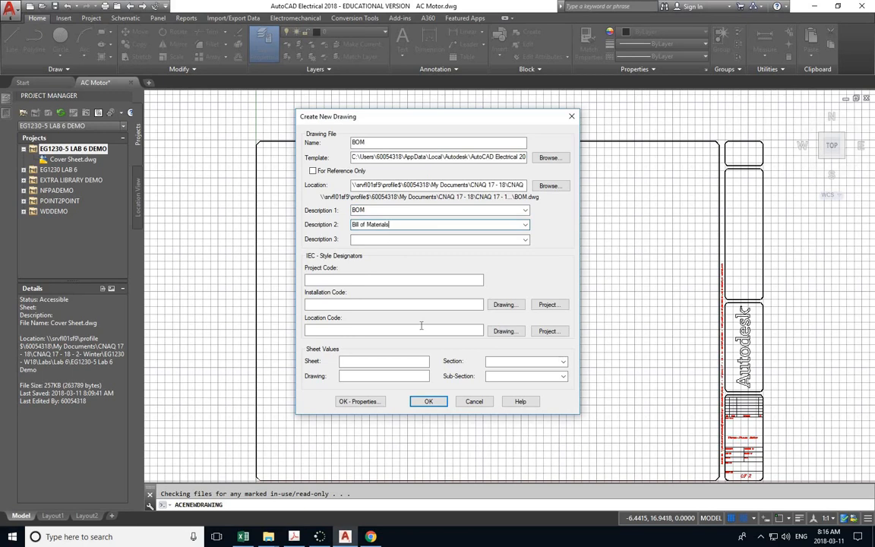
{"action": "left_click", "coordinate": [427, 402]}
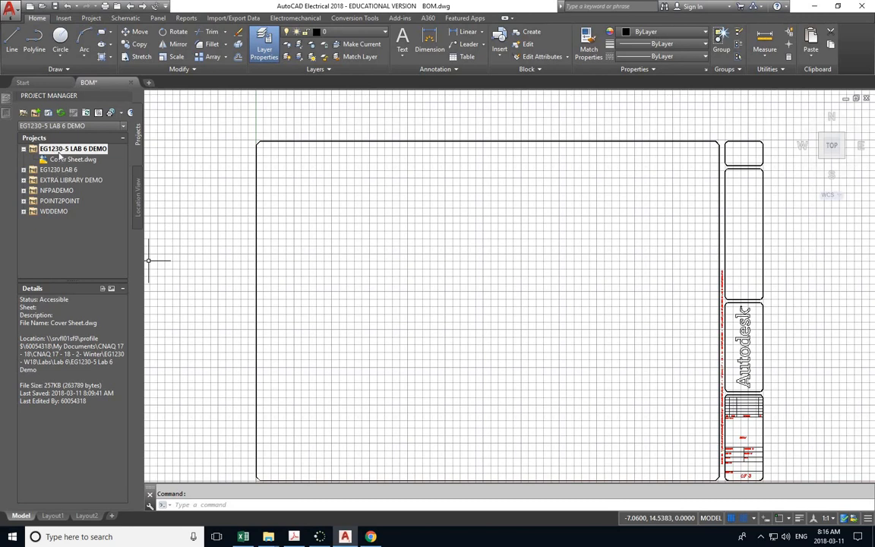
Close the EG1230-5 LAB 6 DEMO project, reopen its project file from the EG1230-5 Lab 6 Demo folder, and expand its drawing list
{"action": "right_click", "coordinate": [61, 150]}
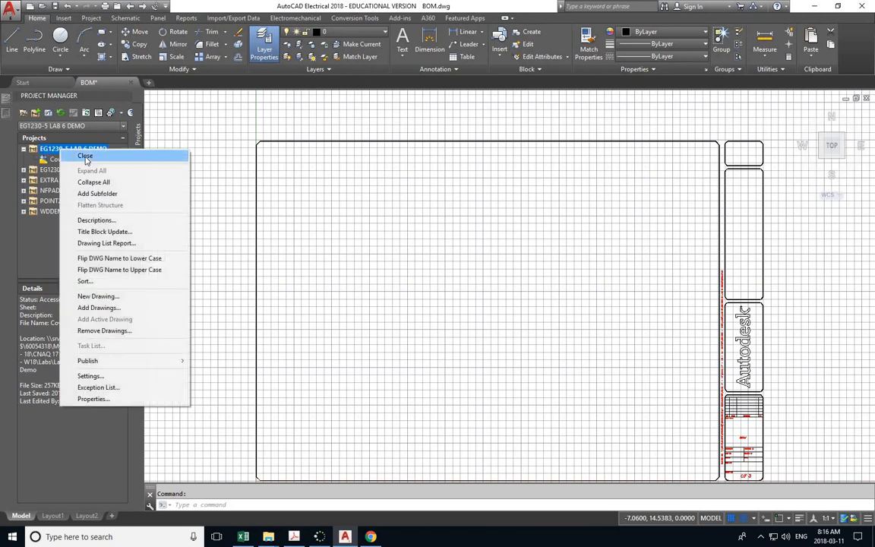
{"action": "left_click", "coordinate": [59, 160]}
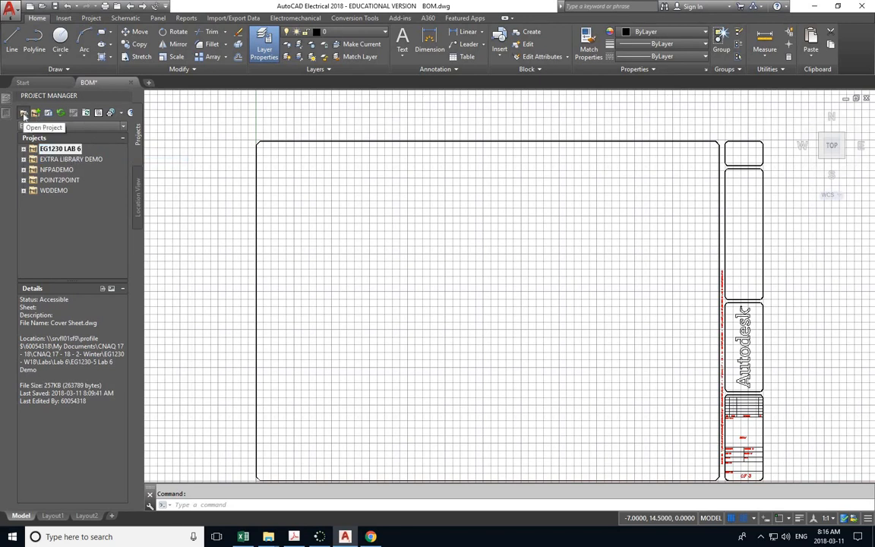
{"action": "left_click", "coordinate": [23, 112]}
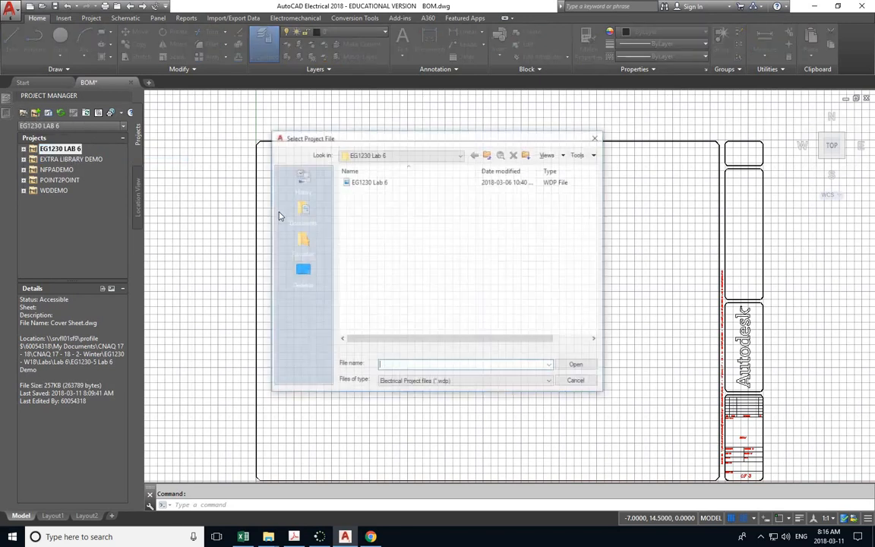
{"action": "left_click", "coordinate": [459, 155]}
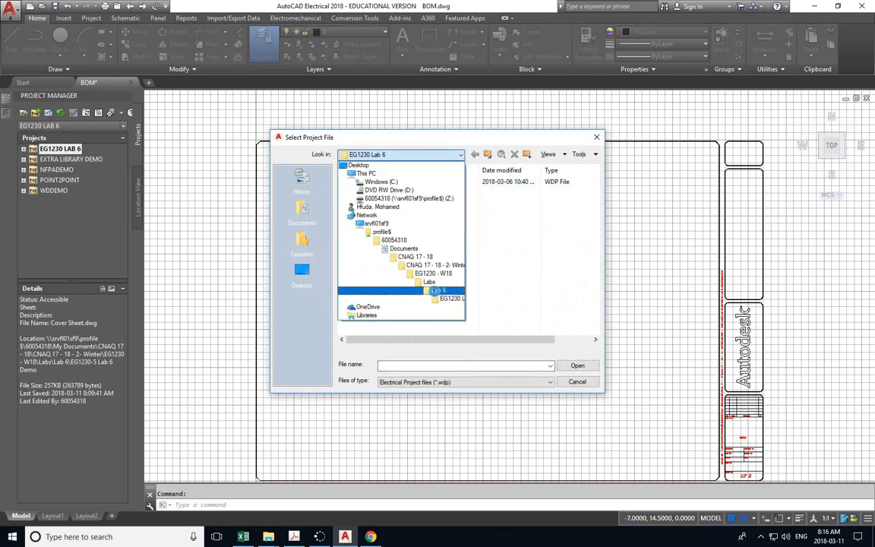
{"action": "left_click", "coordinate": [437, 292]}
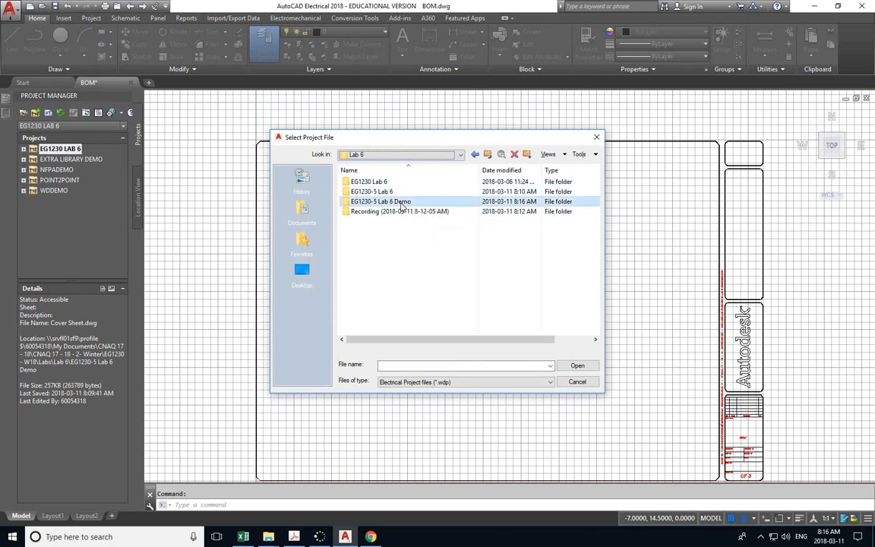
{"action": "double_click", "coordinate": [403, 202]}
{"action": "double_click", "coordinate": [364, 181]}
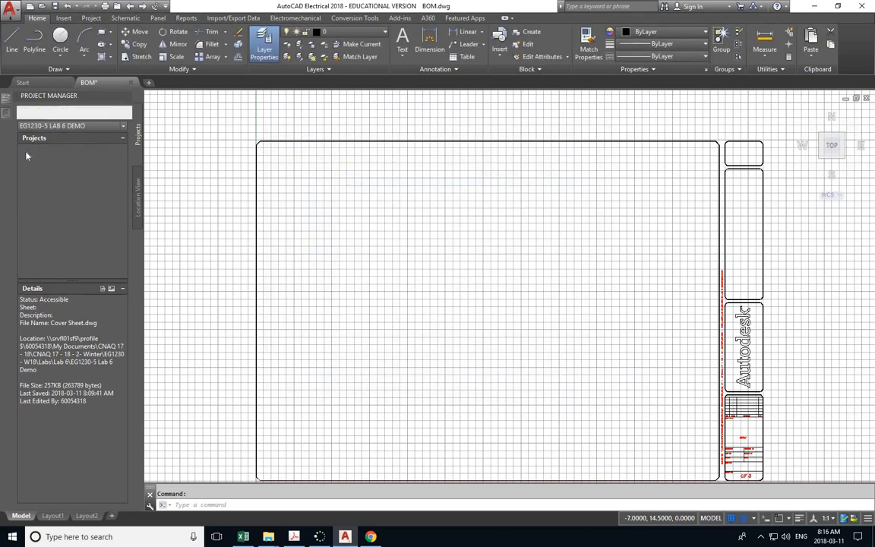
{"action": "left_click", "coordinate": [23, 149]}
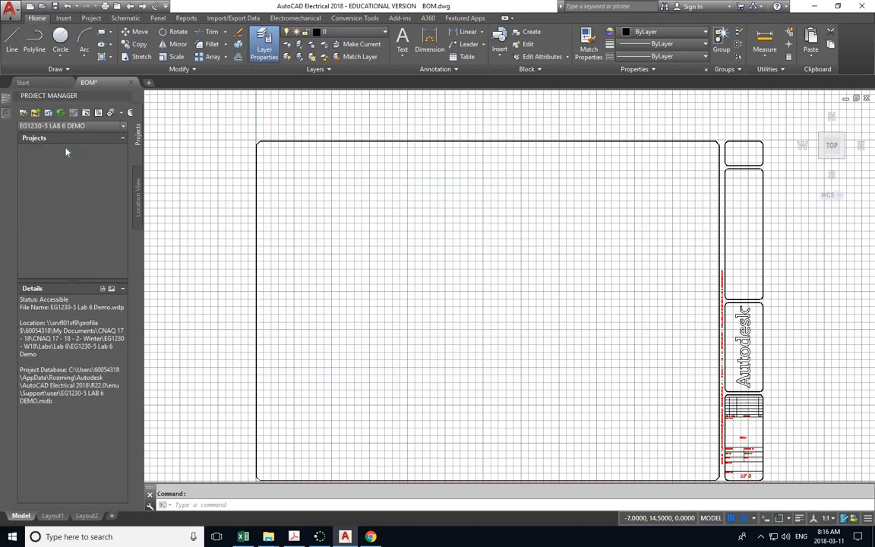
{"action": "right_click", "coordinate": [67, 151]}
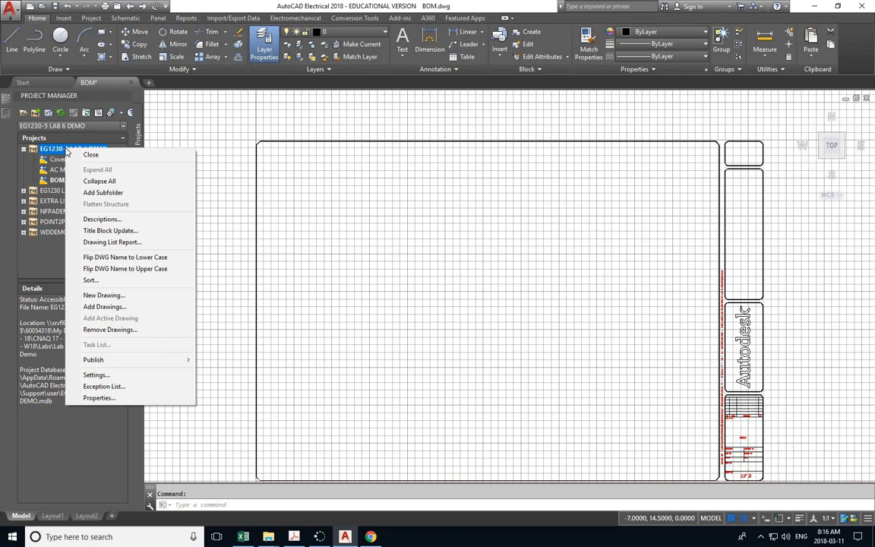
{"action": "left_click", "coordinate": [184, 151]}
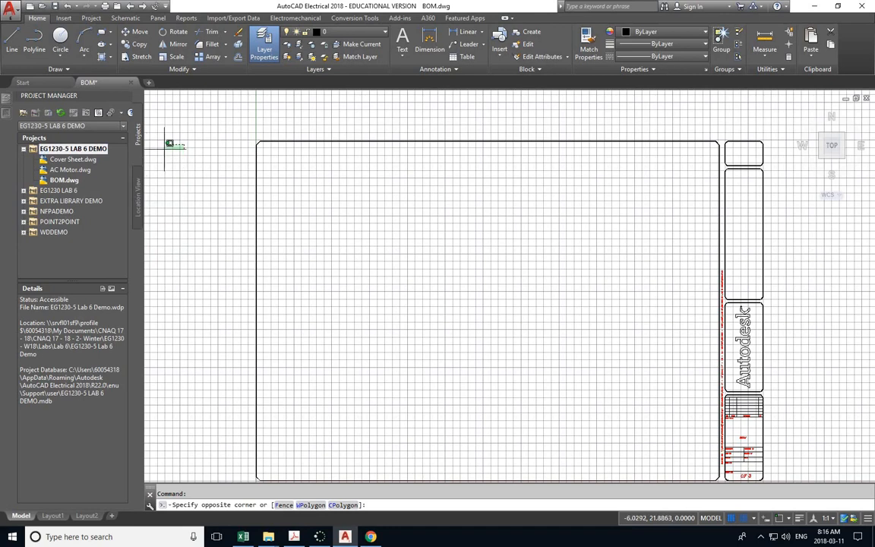
Open the project's Cover Sheet, AC Motor and BOM drawings, with BOM placed after the other two in the open-file order
{"action": "double_click", "coordinate": [70, 160]}
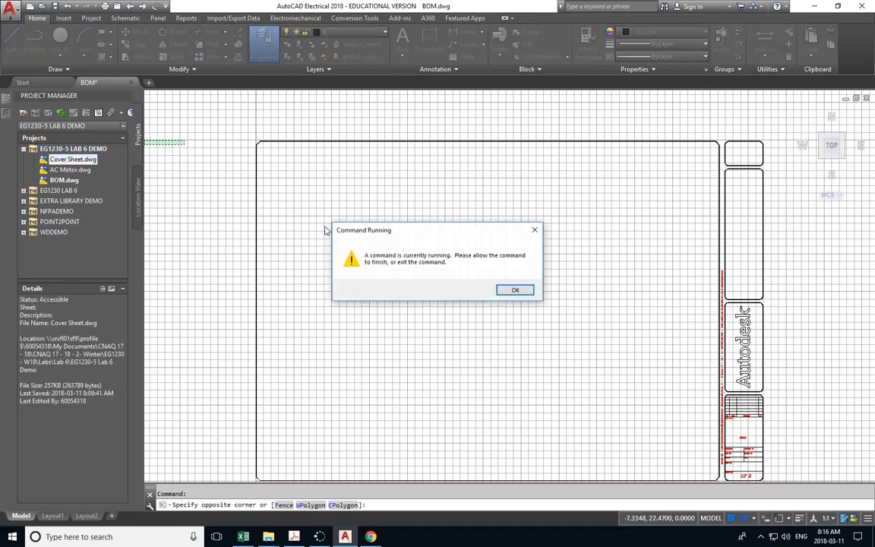
{"action": "left_click", "coordinate": [504, 291]}
{"action": "key", "text": "Escape"}
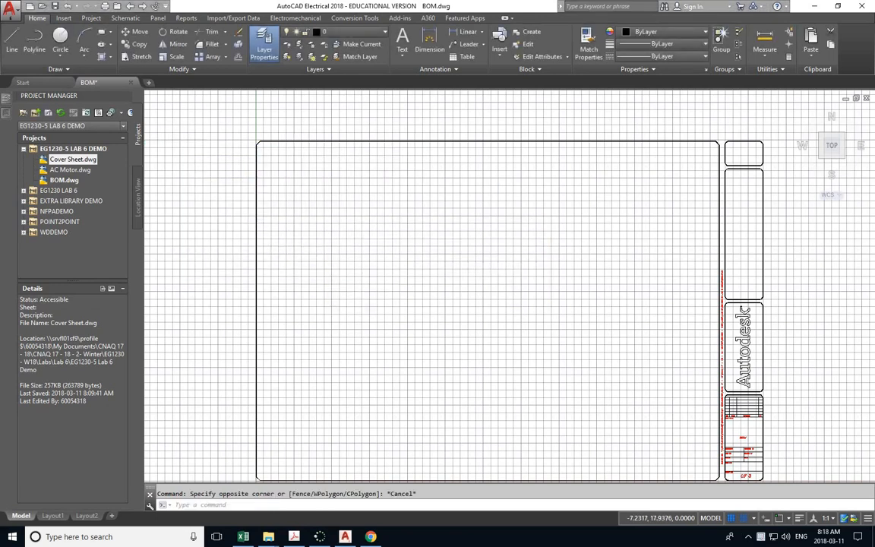
{"action": "double_click", "coordinate": [70, 160]}
{"action": "double_click", "coordinate": [72, 170]}
{"action": "double_click", "coordinate": [71, 181]}
{"action": "left_click_drag", "start_coordinate": [106, 85], "coordinate": [256, 85]}
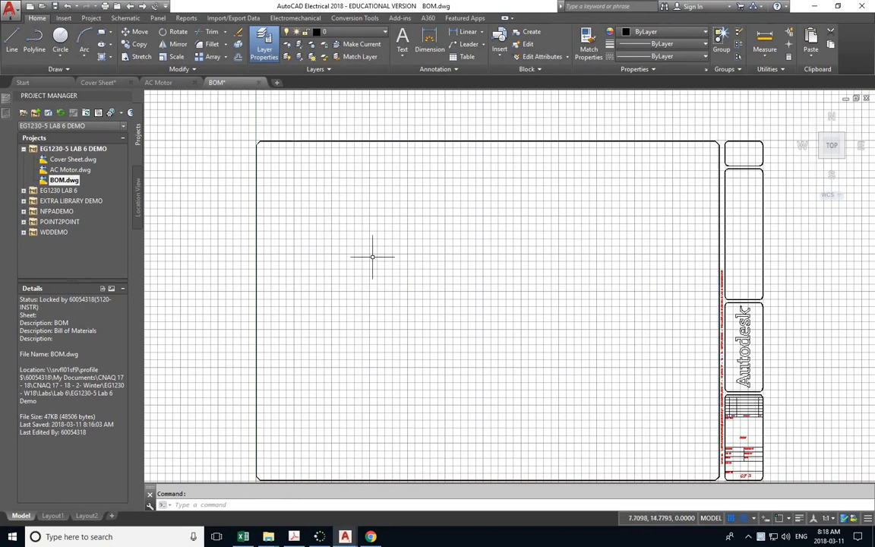
Activate Layout2 of the BOM drawing and move it ahead of Layout1
{"action": "mouse_move", "coordinate": [84, 517]}
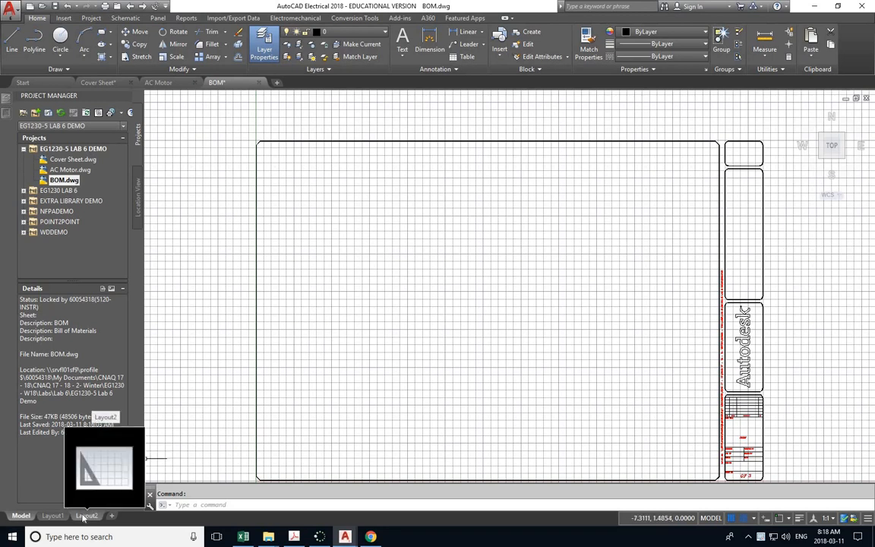
{"action": "left_click", "coordinate": [86, 515]}
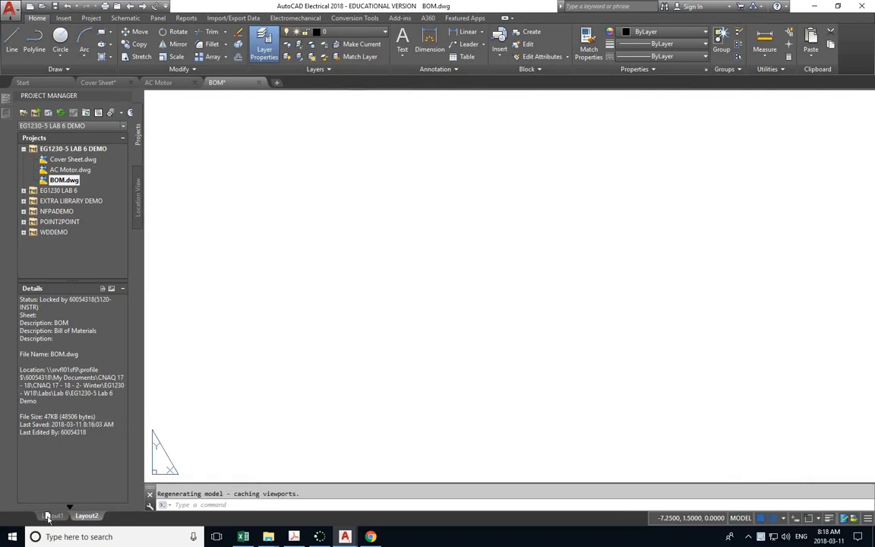
{"action": "left_click_drag", "start_coordinate": [42, 517], "coordinate": [42, 517]}
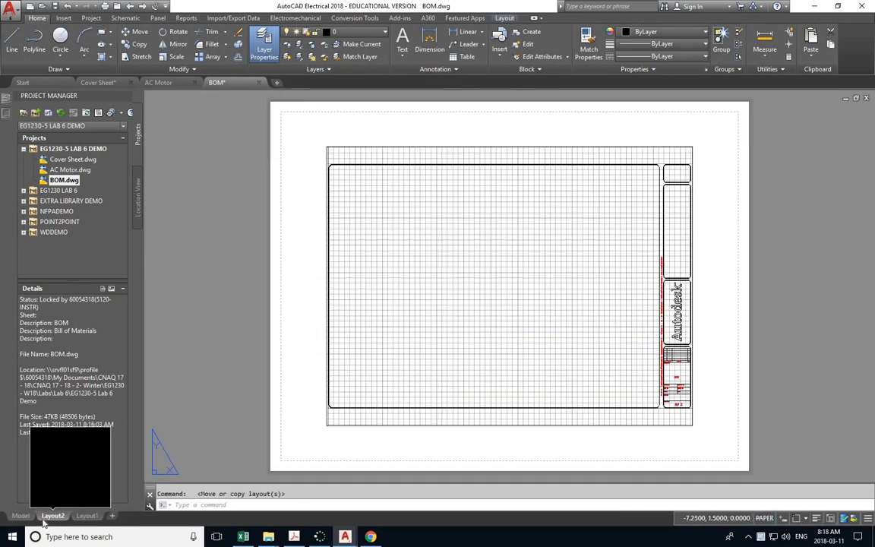
Look through the open AC Motor, BOM and Cover Sheet drawings
{"action": "left_click", "coordinate": [97, 82]}
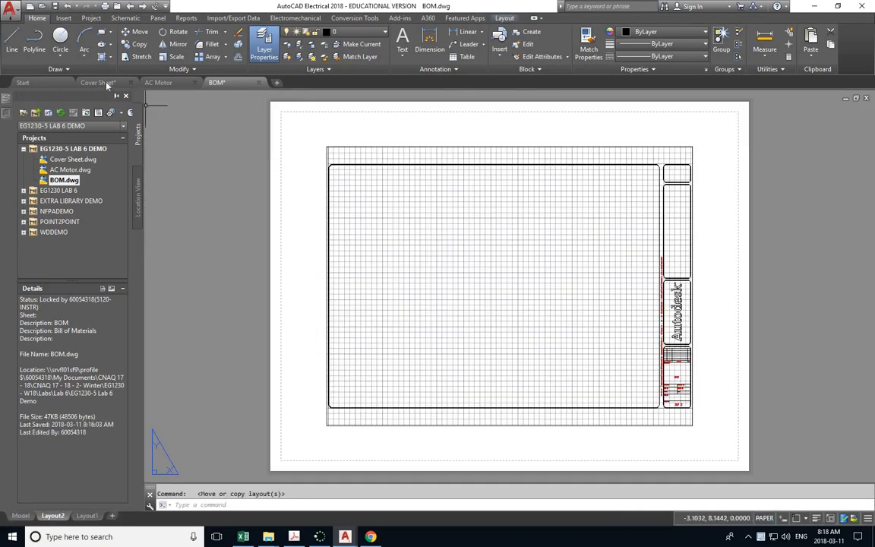
{"action": "left_click", "coordinate": [162, 83]}
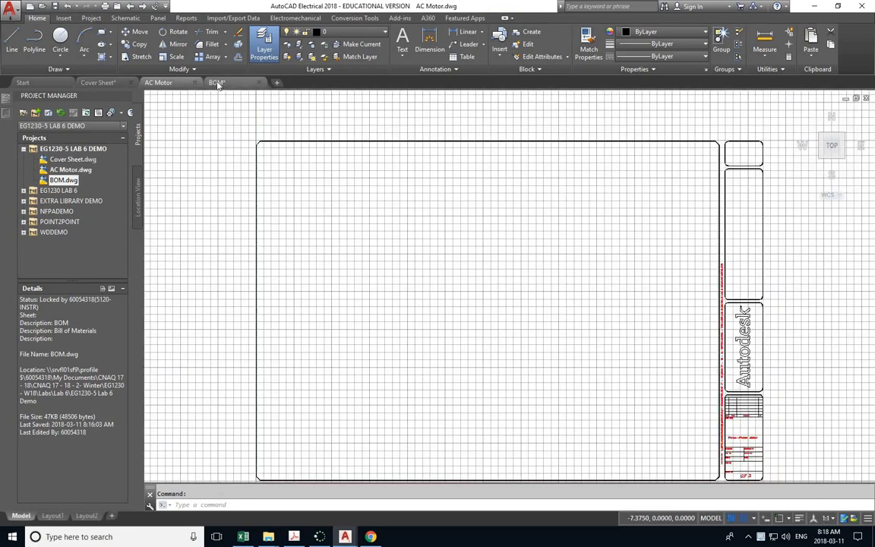
{"action": "left_click", "coordinate": [216, 83]}
{"action": "left_click", "coordinate": [156, 82]}
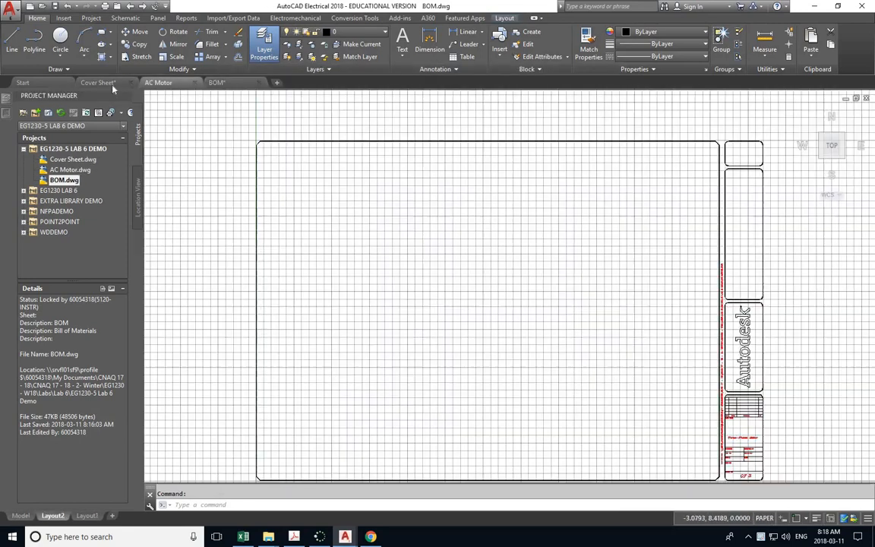
{"action": "left_click", "coordinate": [143, 127]}
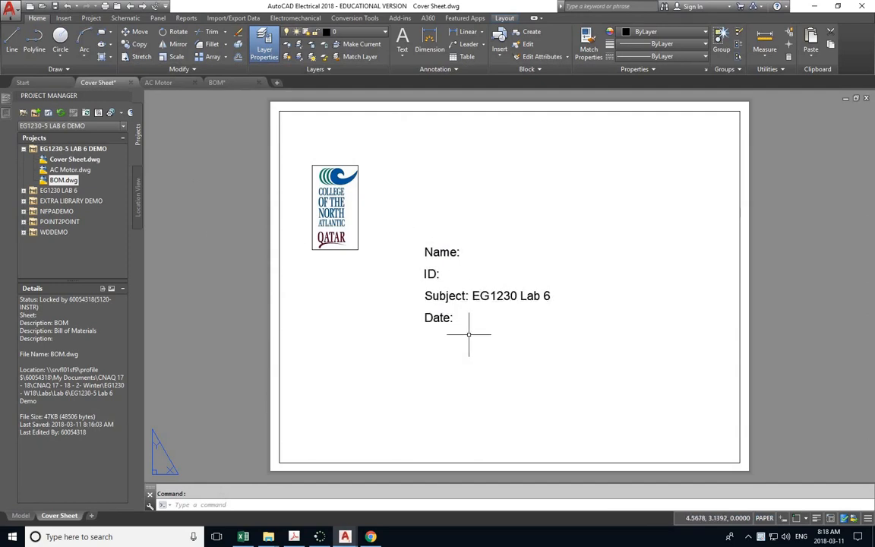
Turn off the ViewCube in the AC Motor drawing with the NAVVCUBE command
{"action": "left_click", "coordinate": [158, 82]}
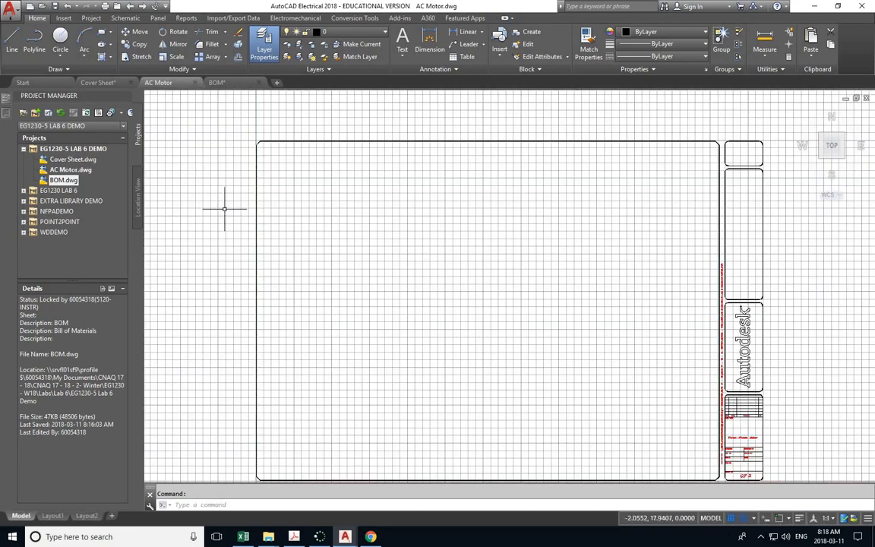
{"action": "middle_click", "coordinate": [288, 219]}
{"action": "middle_click", "coordinate": [288, 219]}
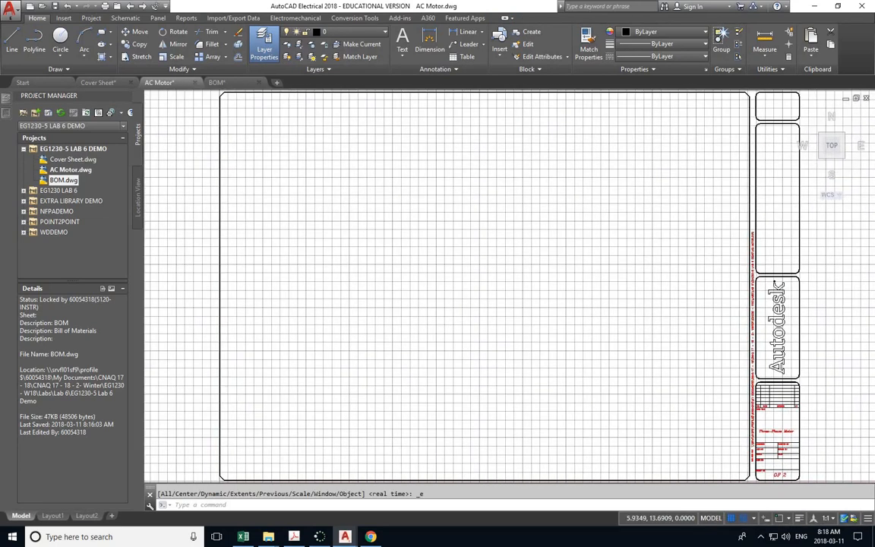
{"action": "type", "text": "navvcube"}
{"action": "key", "text": "Return"}
{"action": "type", "text": "off"}
{"action": "key", "text": "Return"}
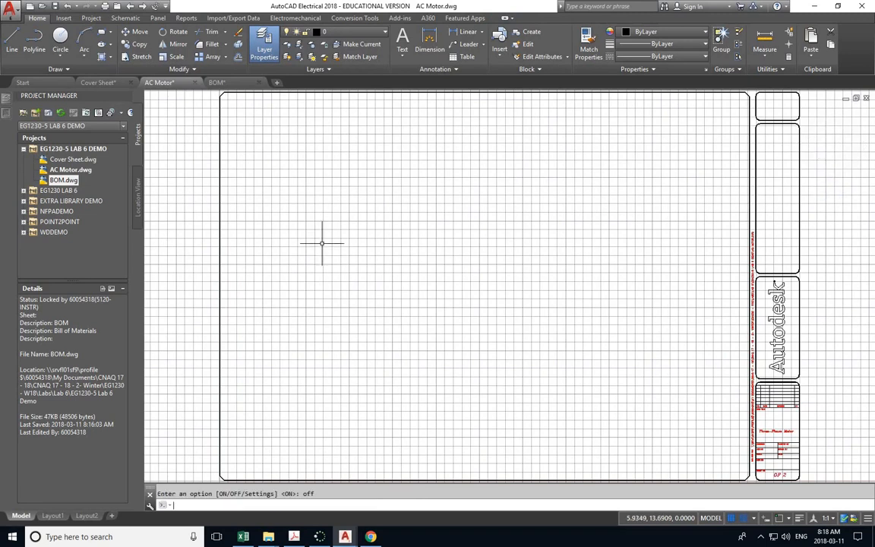
Set NAVBAR to off and turn off the grid display in the AC Motor drawing
{"action": "type", "text": "navbar"}
{"action": "key", "text": "Return"}
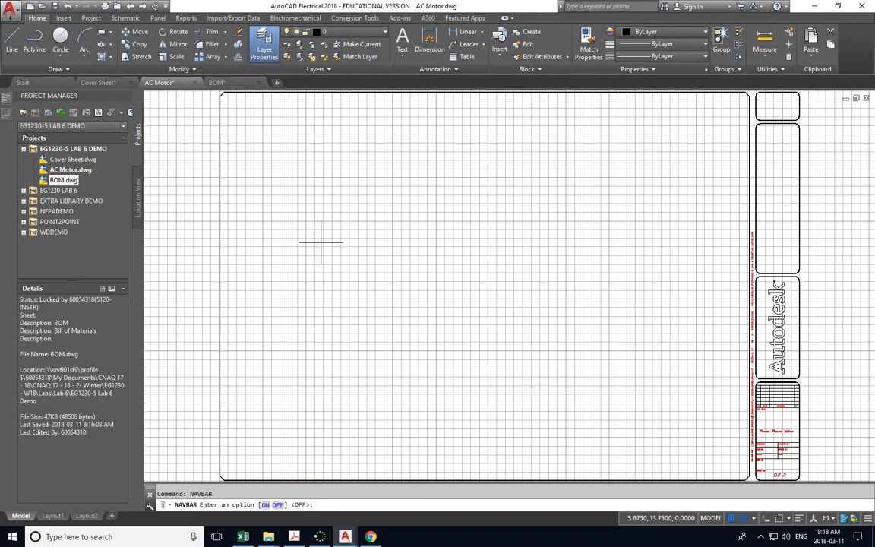
{"action": "key", "text": "Return"}
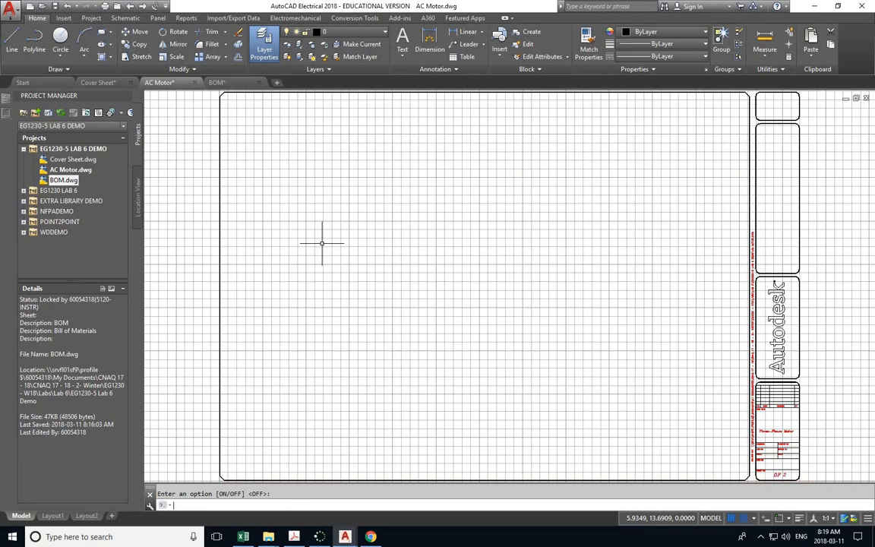
{"action": "type", "text": "rid"}
{"action": "key", "text": "Return"}
{"action": "type", "text": "off"}
{"action": "key", "text": "Return"}
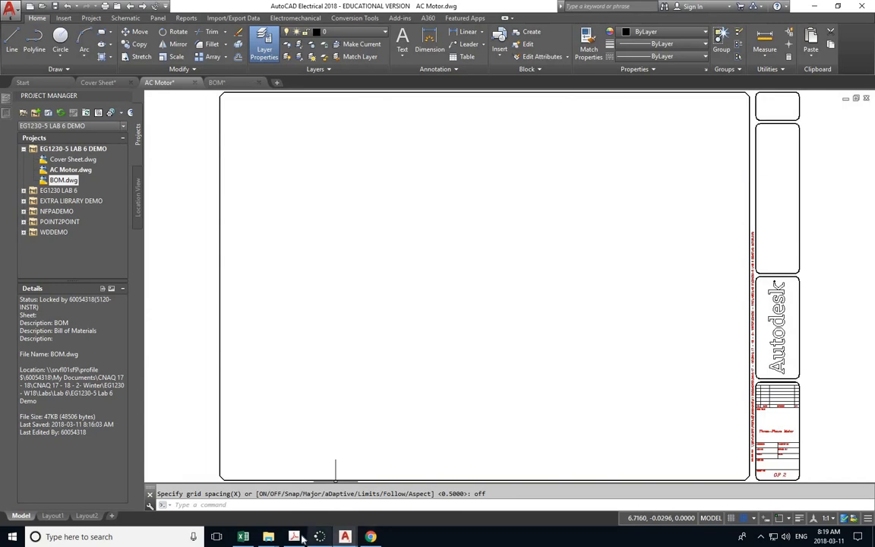
Examine the three-phase motor power and control circuit schematic on page 5 of the lab PDF
{"action": "left_click", "coordinate": [294, 536]}
{"action": "scroll", "coordinate": [371, 349], "scroll_direction": "down", "scroll_amount": 15}
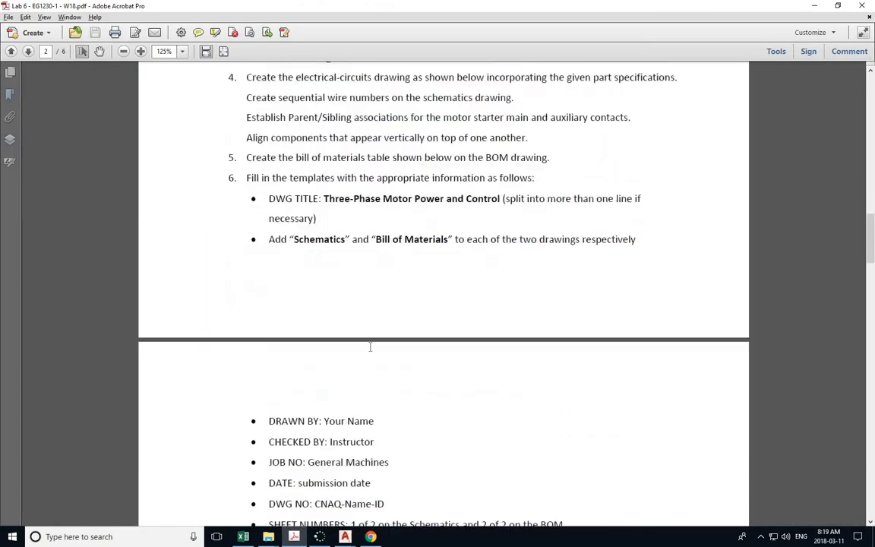
{"action": "scroll", "coordinate": [372, 349], "scroll_direction": "down", "scroll_amount": 20}
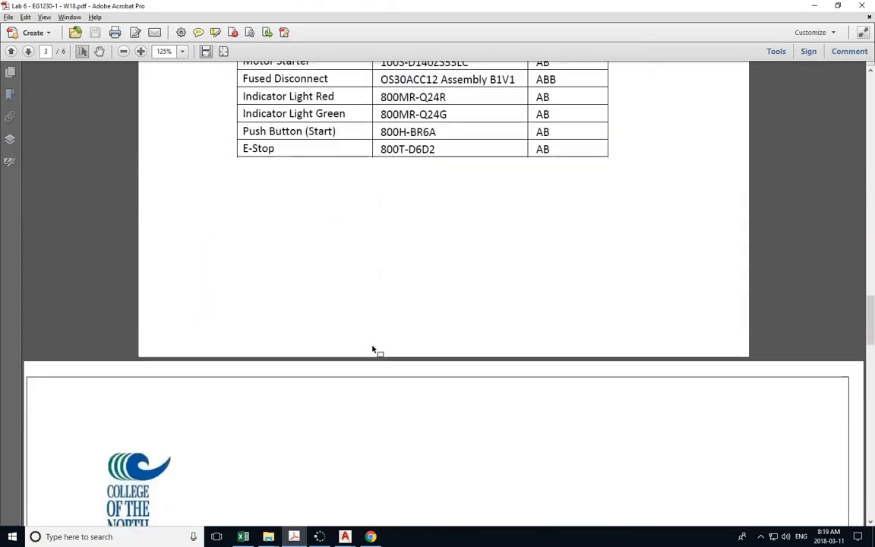
{"action": "scroll", "coordinate": [375, 350], "scroll_direction": "down", "scroll_amount": 5}
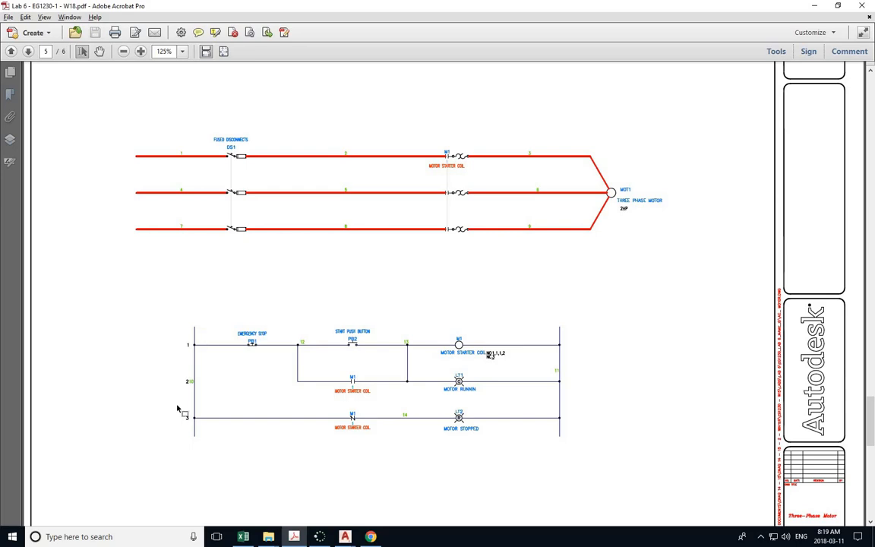
Return to the AC Motor drawing in AutoCAD Electrical and turn off snapping to the drawing grid
{"action": "left_click", "coordinate": [346, 536]}
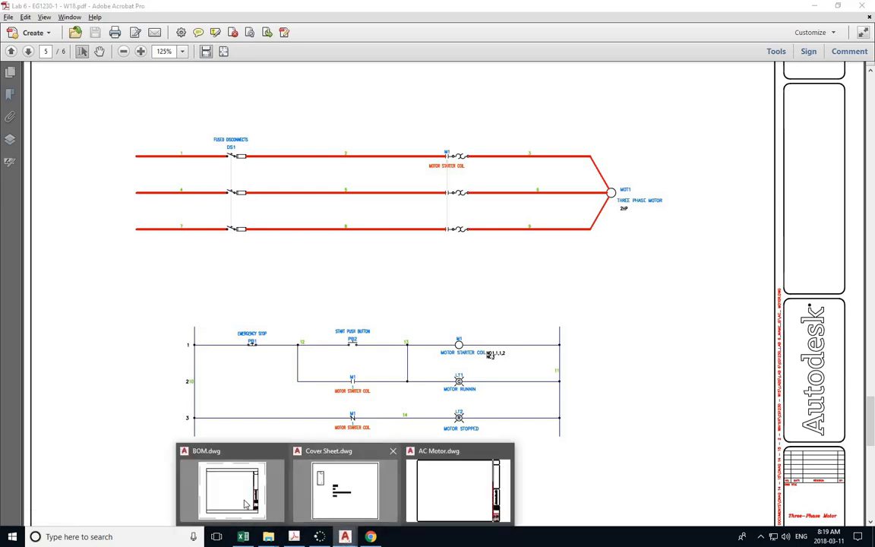
{"action": "left_click", "coordinate": [266, 497]}
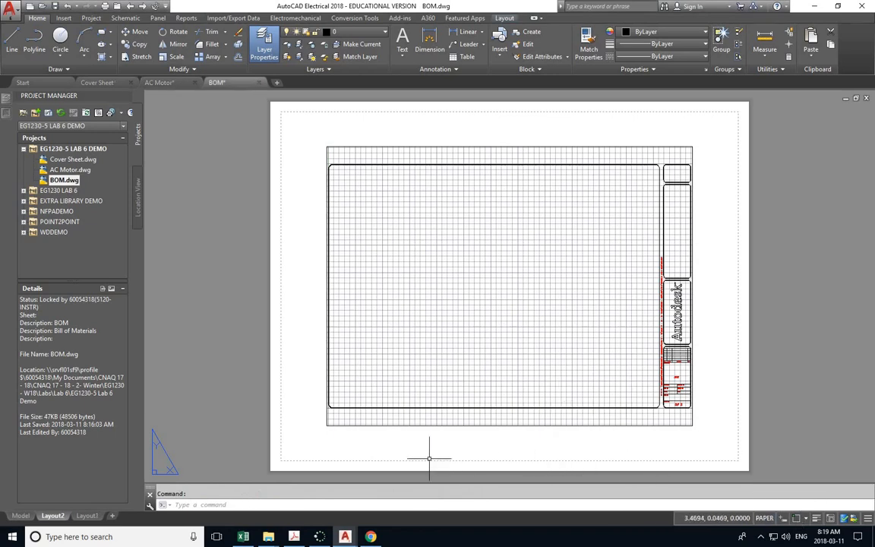
{"action": "double_click", "coordinate": [68, 170]}
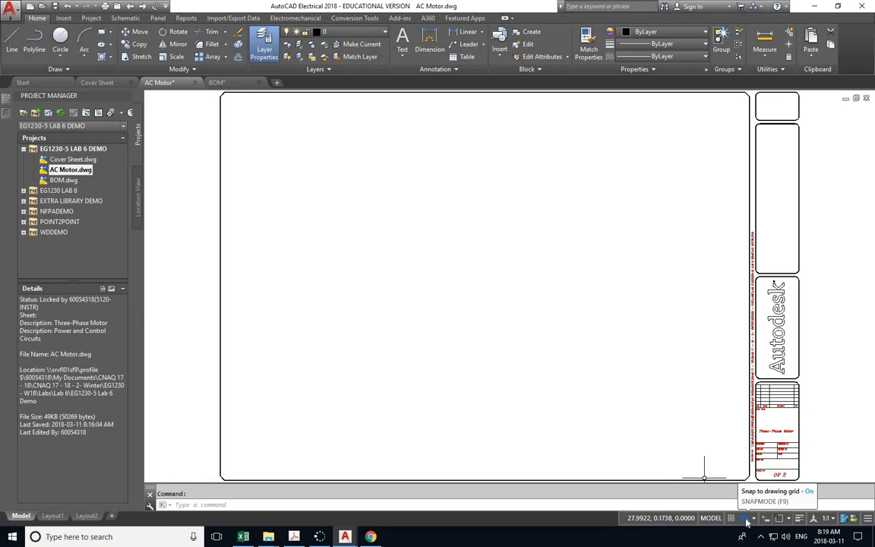
{"action": "left_click", "coordinate": [745, 520]}
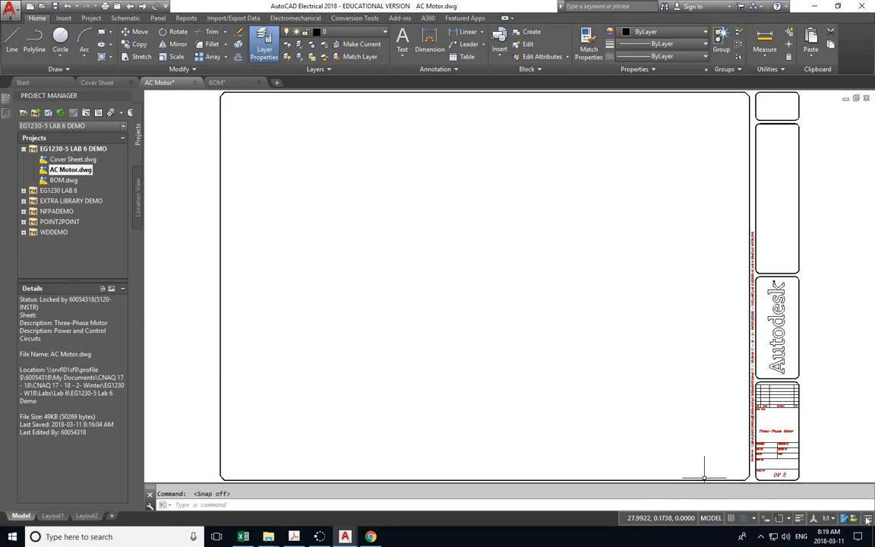
Turn on 2D object snap and check its settings, keeping the Endpoint, Midpoint, Center and Quadrant modes active
{"action": "left_click", "coordinate": [868, 519]}
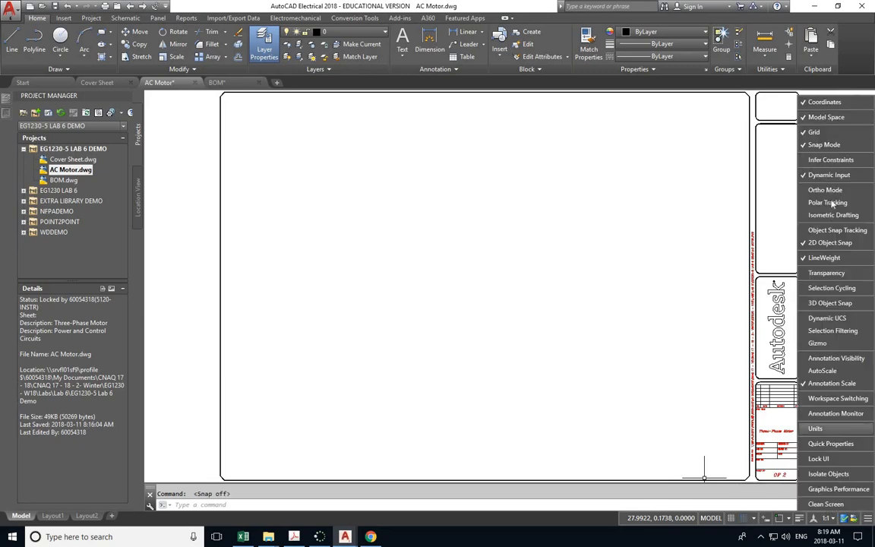
{"action": "left_click", "coordinate": [779, 519]}
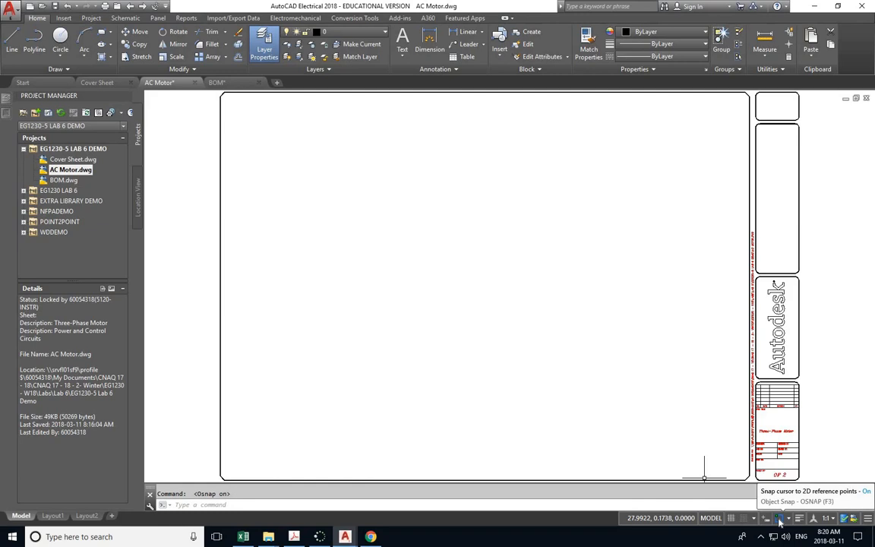
{"action": "left_click", "coordinate": [787, 518]}
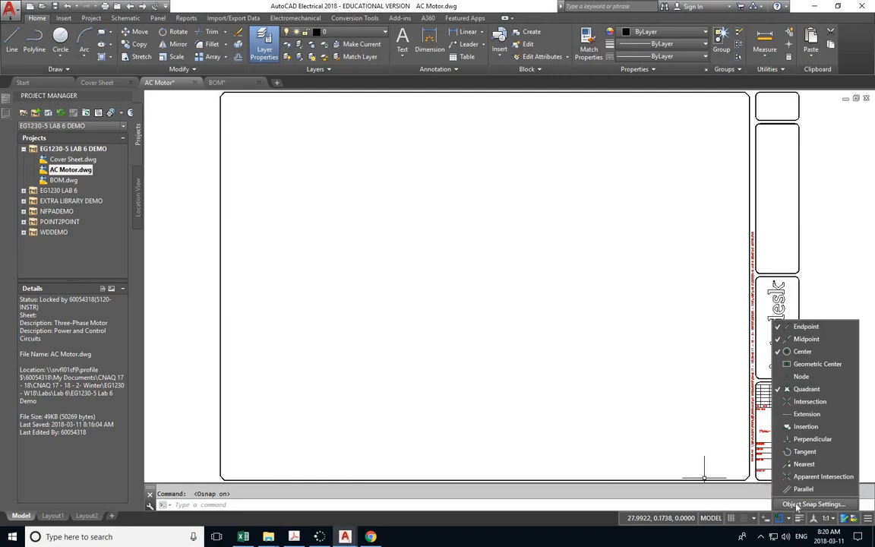
{"action": "left_click", "coordinate": [797, 504]}
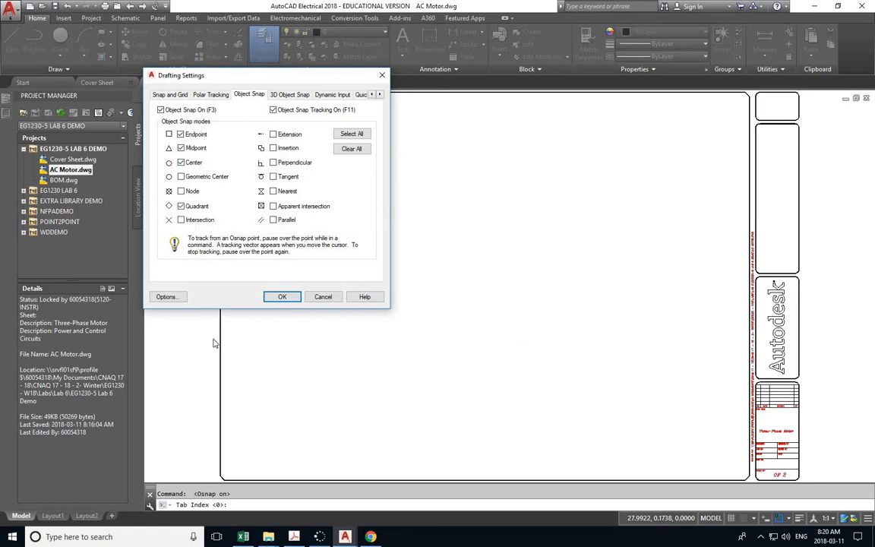
{"action": "left_click", "coordinate": [282, 297]}
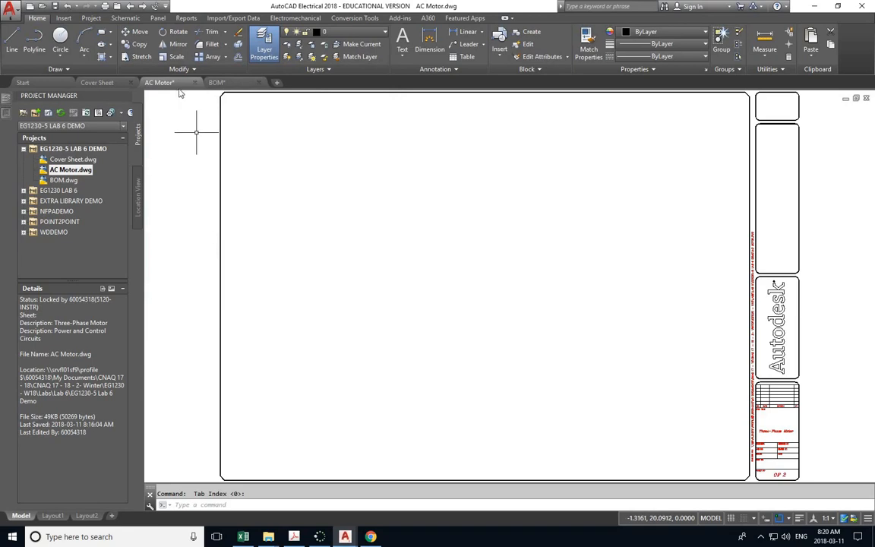
Insert a horizontal multiple wire bus of 3 wires with 1.5 spacing, starting in empty space, across the upper part of the drawing frame
{"action": "left_click", "coordinate": [126, 18]}
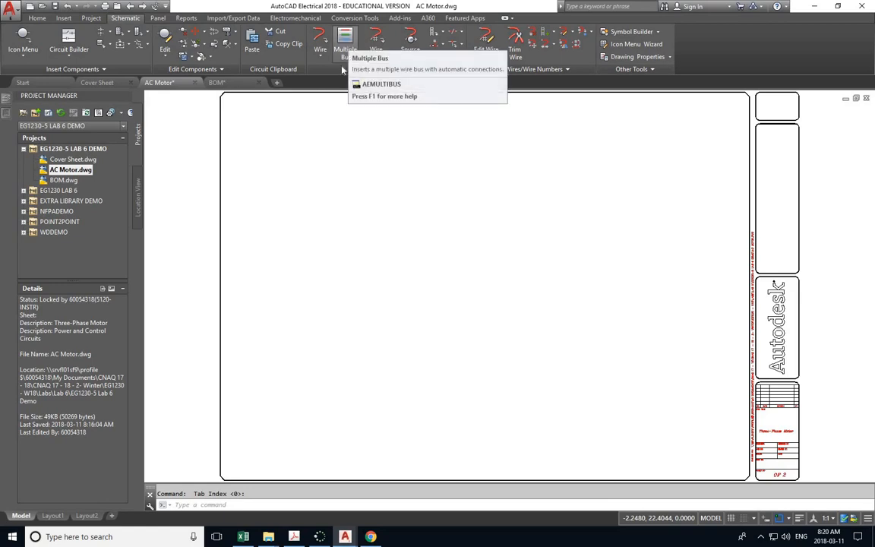
{"action": "left_click", "coordinate": [345, 42]}
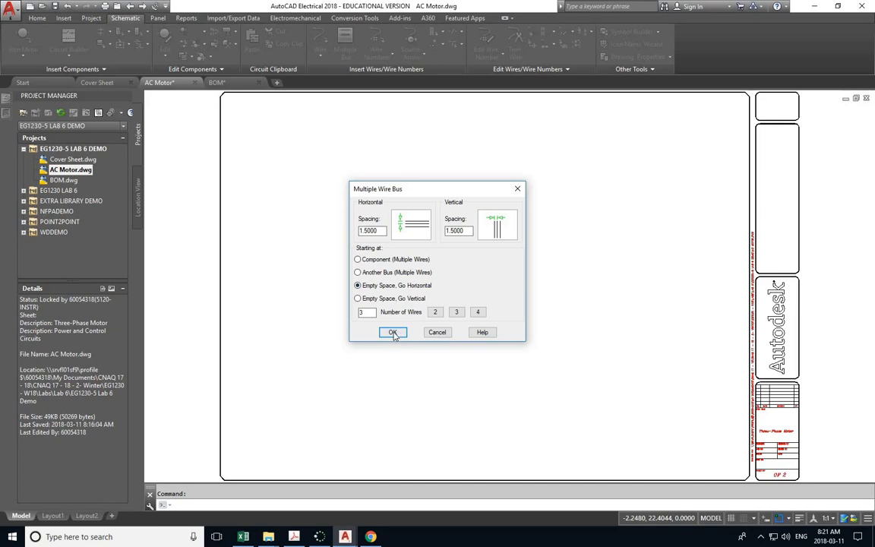
{"action": "left_click", "coordinate": [392, 332]}
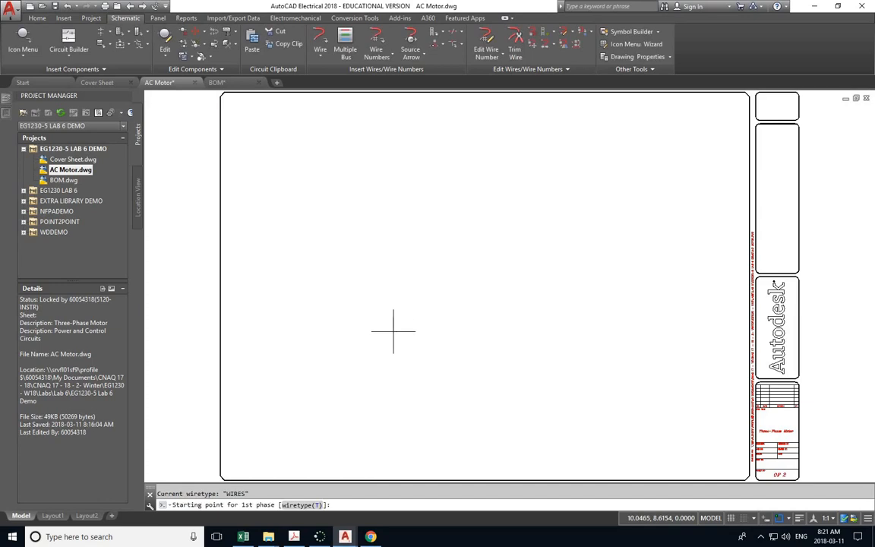
{"action": "left_click", "coordinate": [320, 178]}
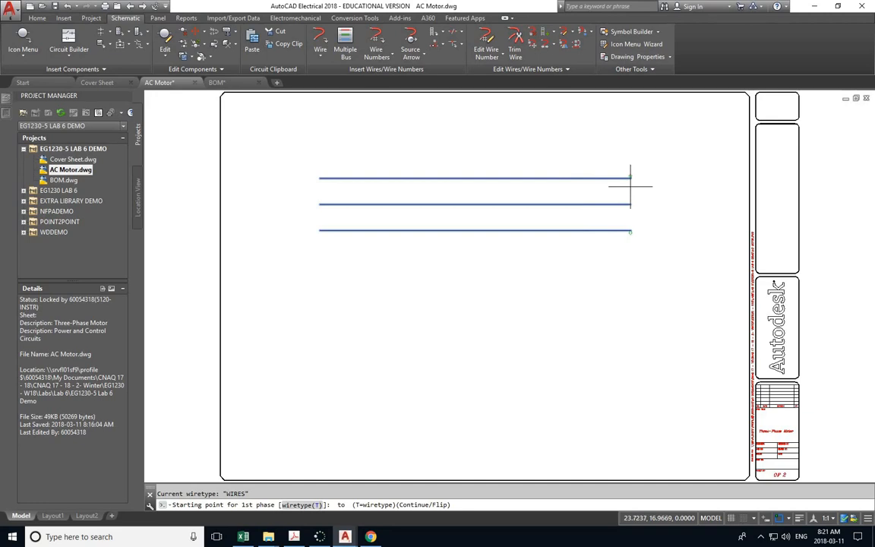
{"action": "left_click", "coordinate": [630, 185]}
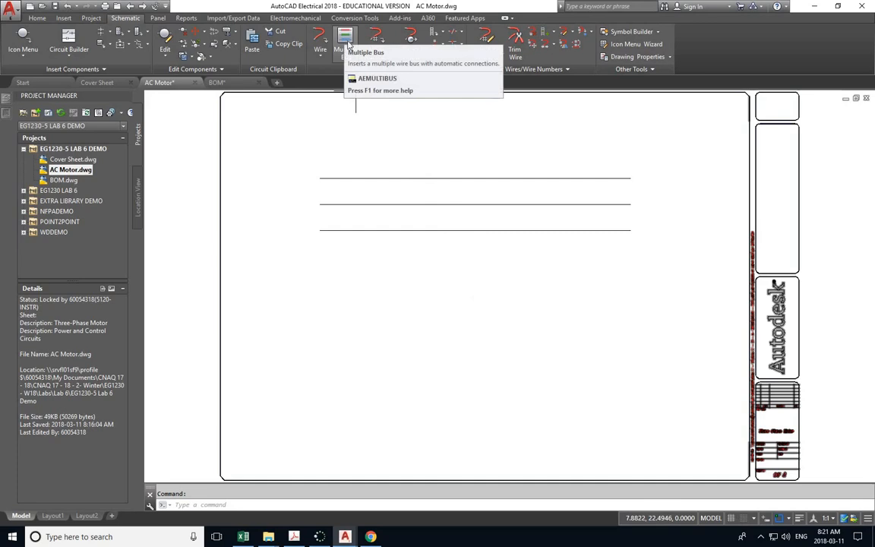
Branch a three-wire vertical bus with 1.5 spacing down from the horizontal bus's top wire and inspect the crossings and connection dots
{"action": "left_click", "coordinate": [345, 40]}
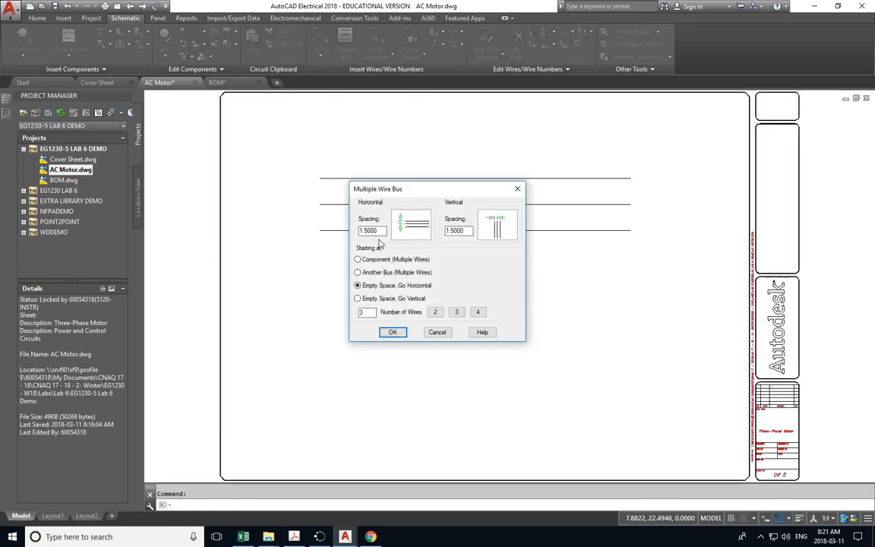
{"action": "left_click", "coordinate": [371, 277]}
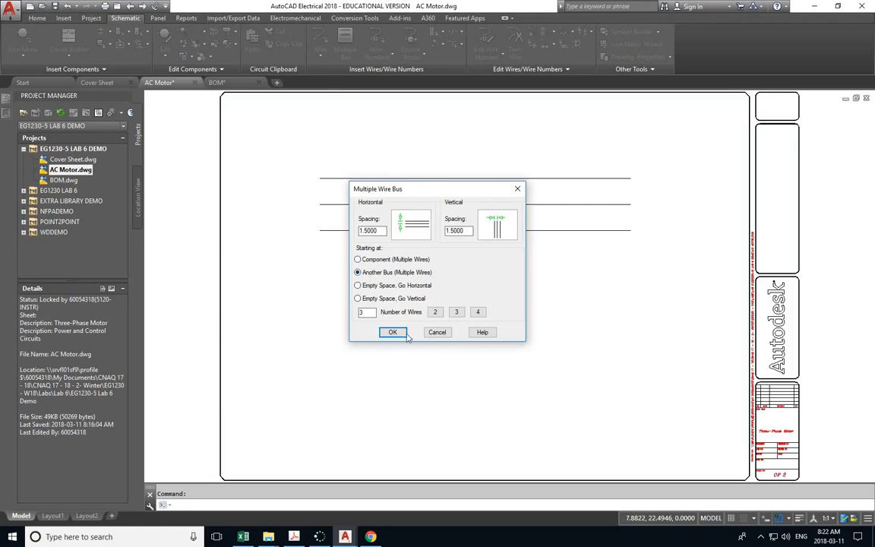
{"action": "left_click", "coordinate": [392, 332]}
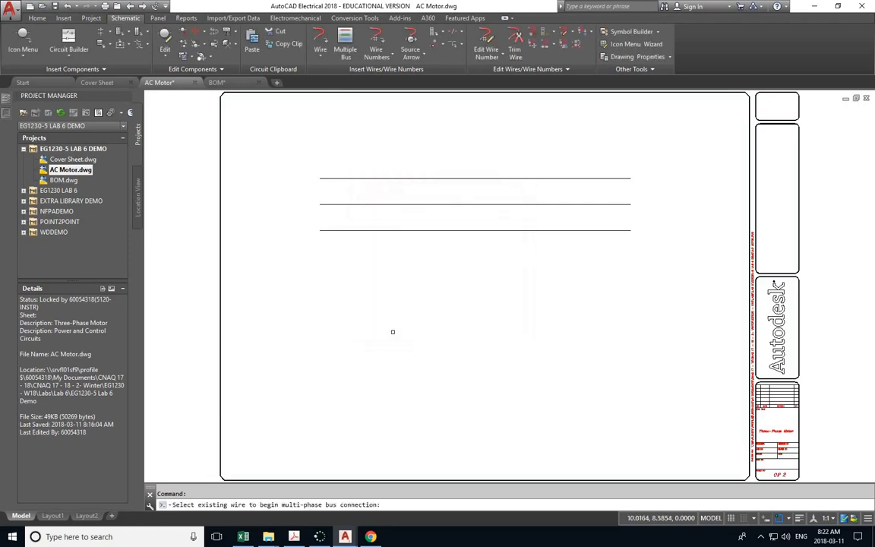
{"action": "left_click", "coordinate": [368, 178]}
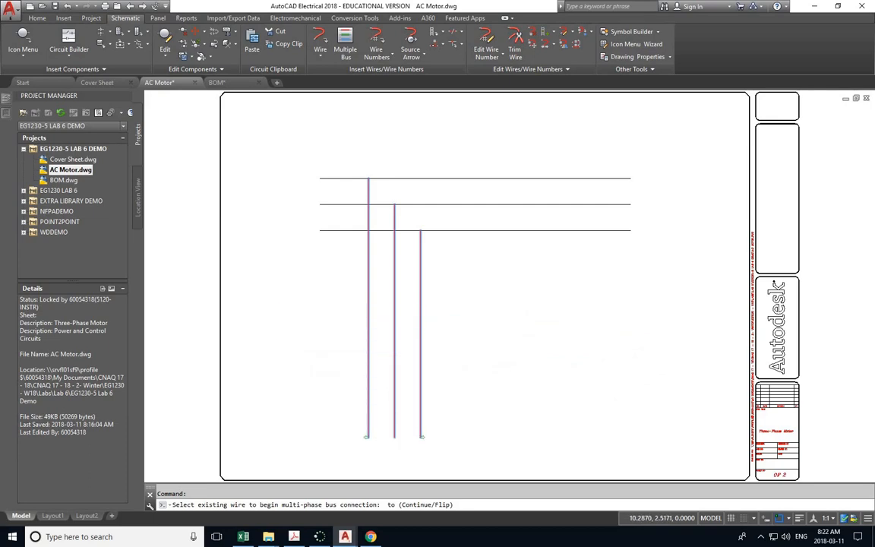
{"action": "left_click", "coordinate": [397, 435]}
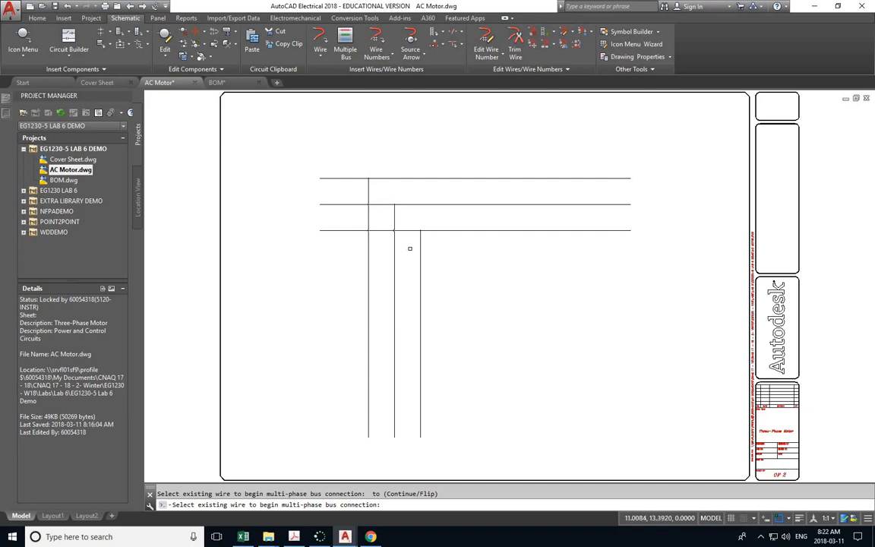
{"action": "scroll", "coordinate": [409, 249], "scroll_direction": "up", "scroll_amount": 5}
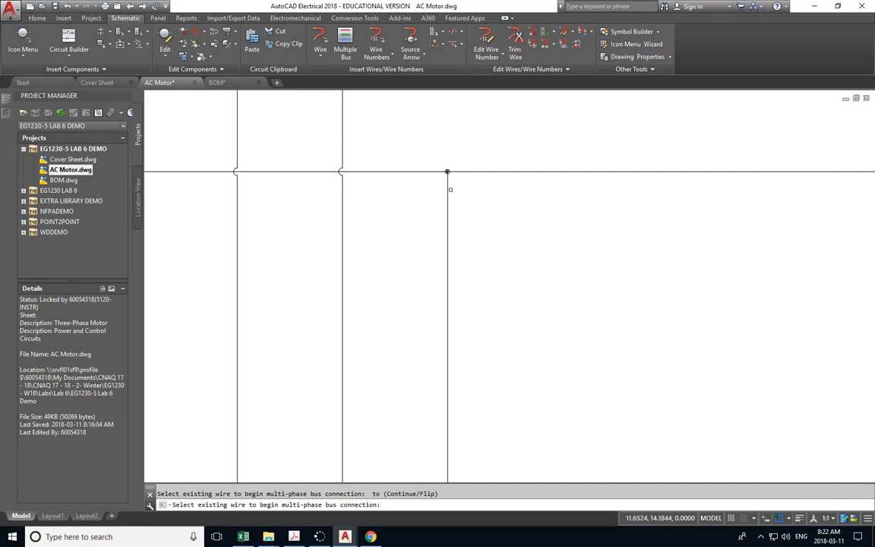
{"action": "scroll", "coordinate": [420, 228], "scroll_direction": "down", "scroll_amount": 8}
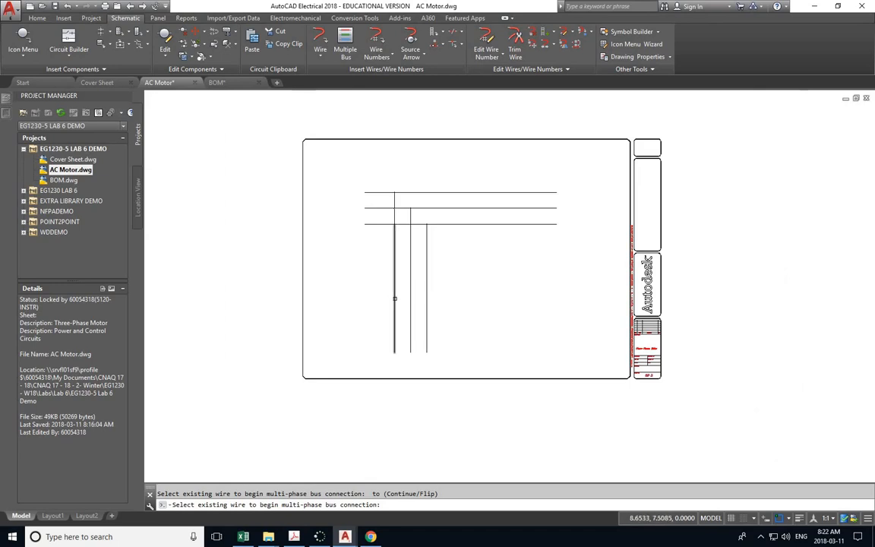
Branch a three-wire horizontal bus rightward from the leftmost wire of the vertical bus, ending the multiple bus command
{"action": "left_click", "coordinate": [394, 298]}
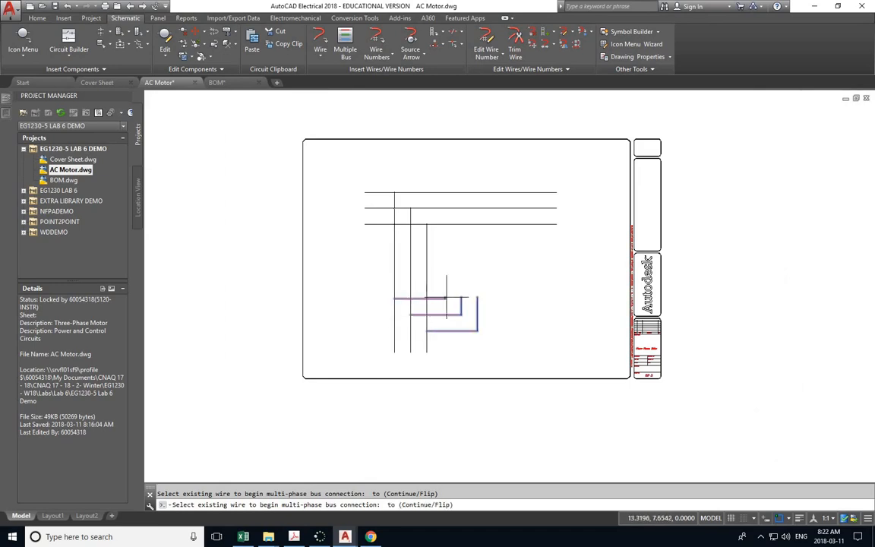
{"action": "left_click", "coordinate": [564, 308]}
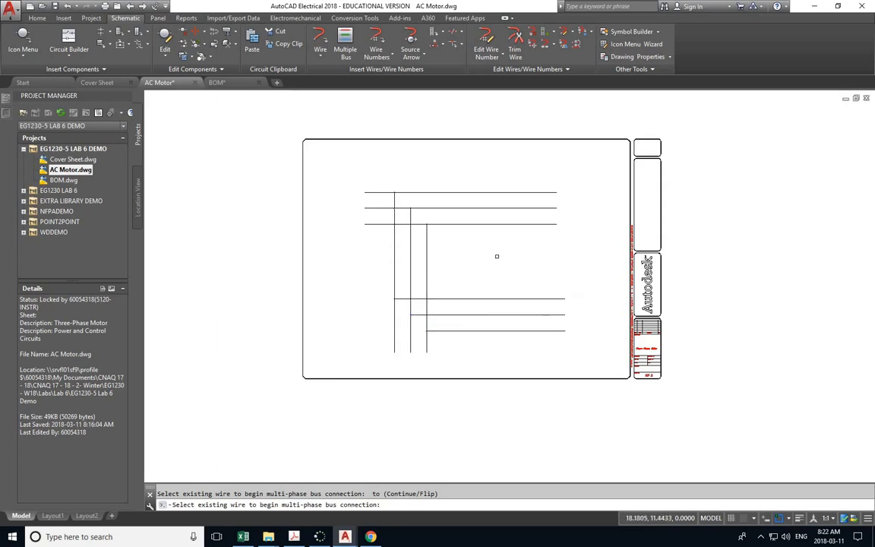
{"action": "key", "text": "Escape"}
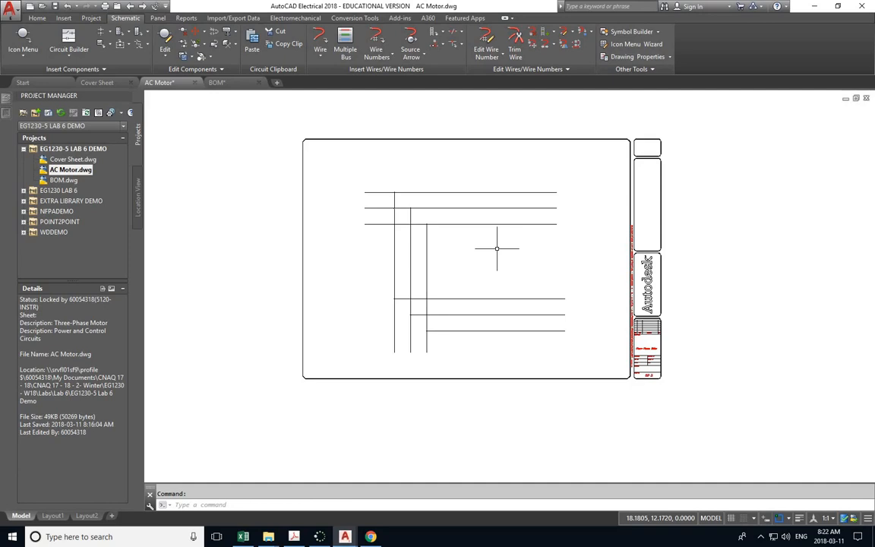
Undo both branched buses so that only the original three horizontal wires remain
{"action": "key", "text": "ctrl+z"}
{"action": "key", "text": "ctrl+z"}
{"action": "key", "text": "ctrl+z"}
{"action": "key", "text": "ctrl+z"}
{"action": "key", "text": "ctrl+z"}
{"action": "key", "text": "ctrl+z"}
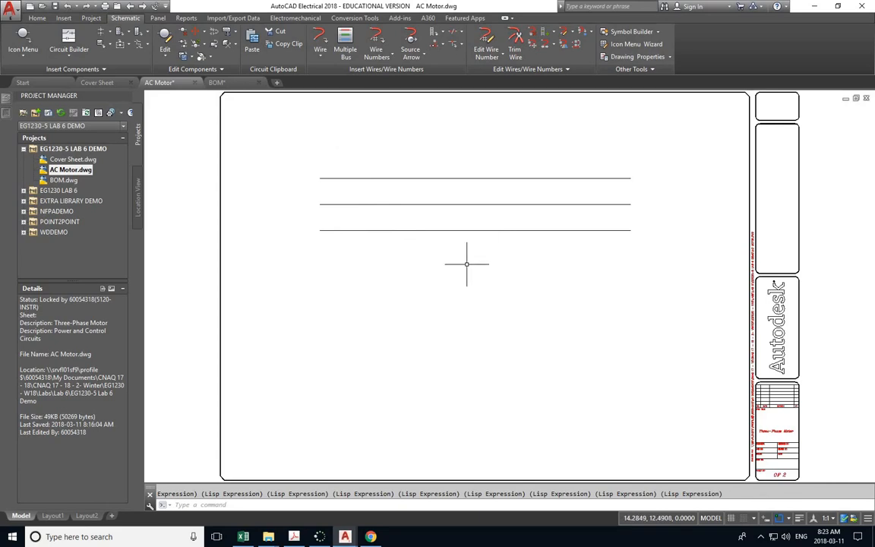
Switch to the lab PDF and examine the page 5 motor schematic and the Part Specifications table on page 3
{"action": "key", "text": "alt+Tab"}
{"action": "key", "text": "Tab"}
{"action": "key", "text": "Tab"}
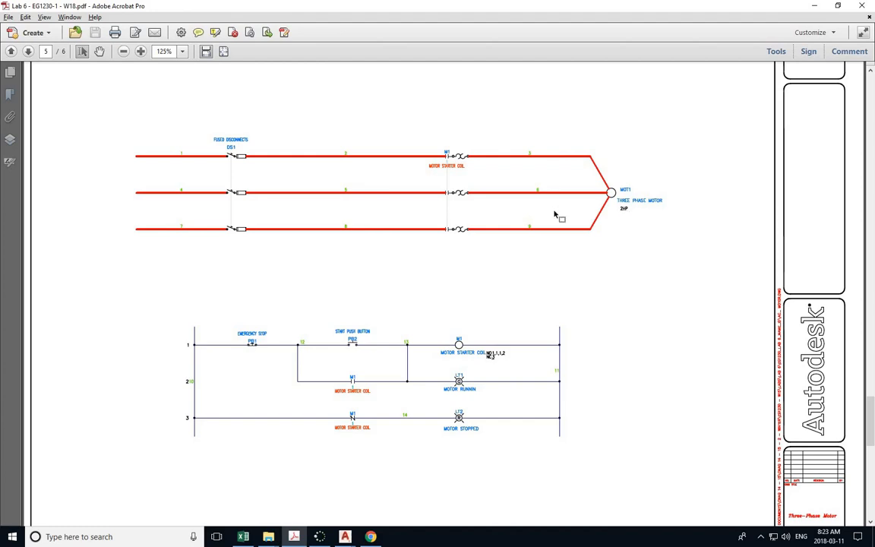
{"action": "scroll", "coordinate": [557, 215], "scroll_direction": "up", "scroll_amount": 10}
{"action": "scroll", "coordinate": [554, 215], "scroll_direction": "up", "scroll_amount": 10}
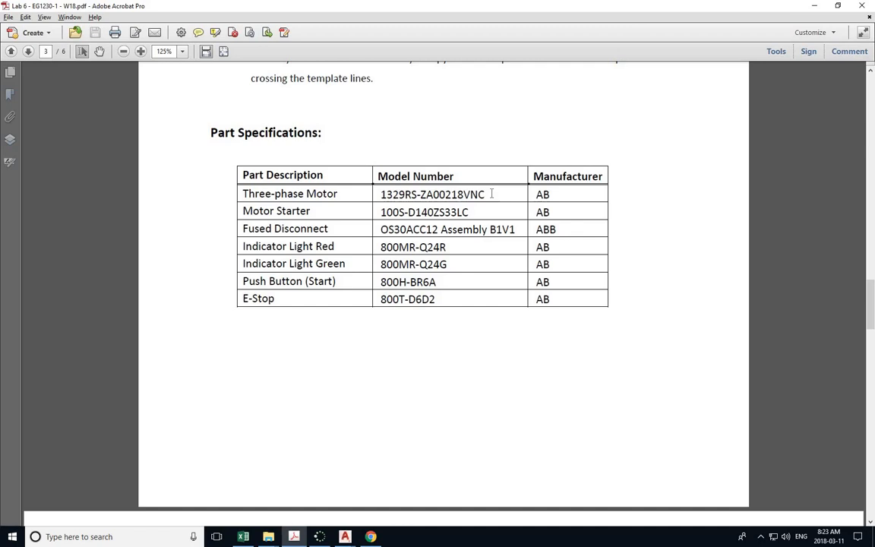
Return to the AC Motor drawing and insert a 3 Phase Motor symbol at the right endpoint of the middle bus wire, leaving its component data blank
{"action": "key", "text": "alt+Tab"}
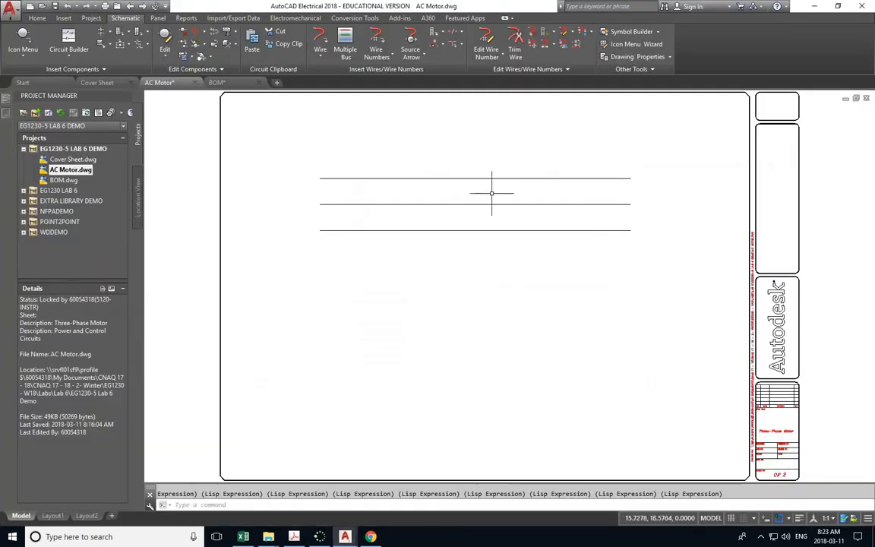
{"action": "left_click", "coordinate": [23, 36]}
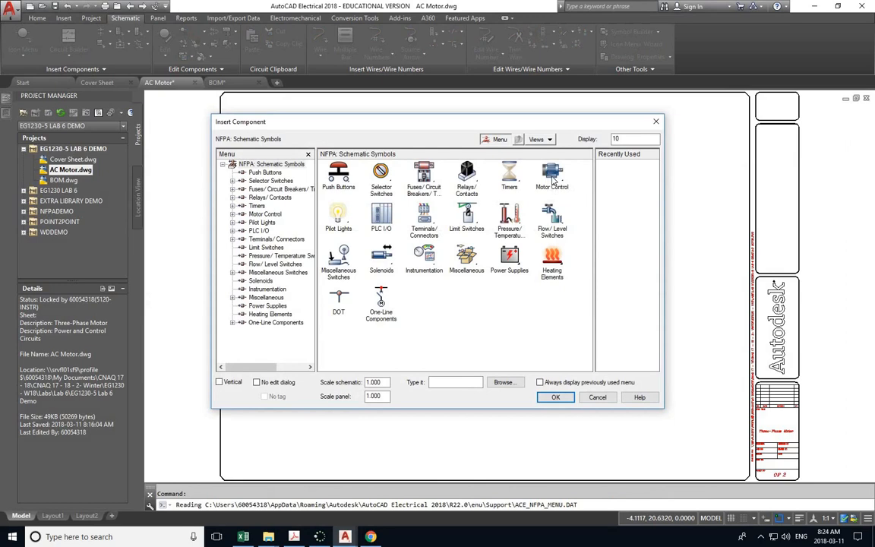
{"action": "left_click", "coordinate": [551, 177]}
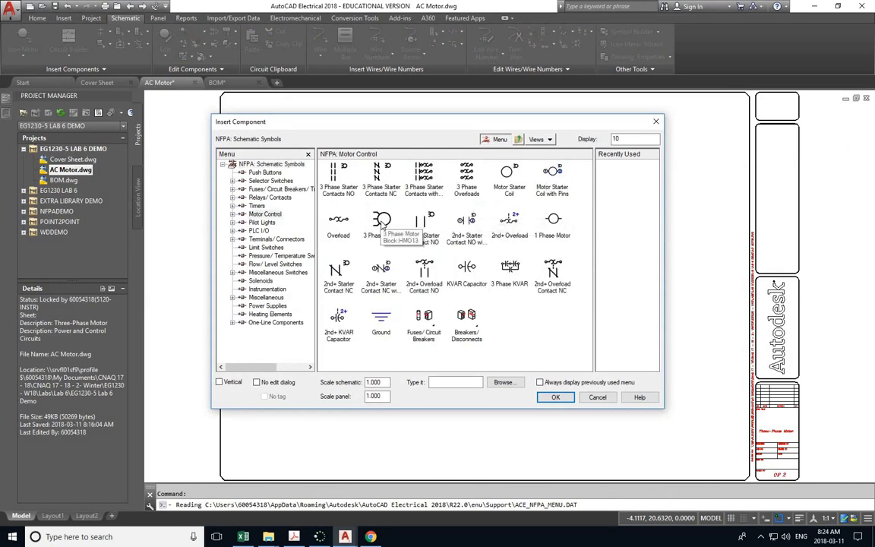
{"action": "left_click", "coordinate": [382, 221]}
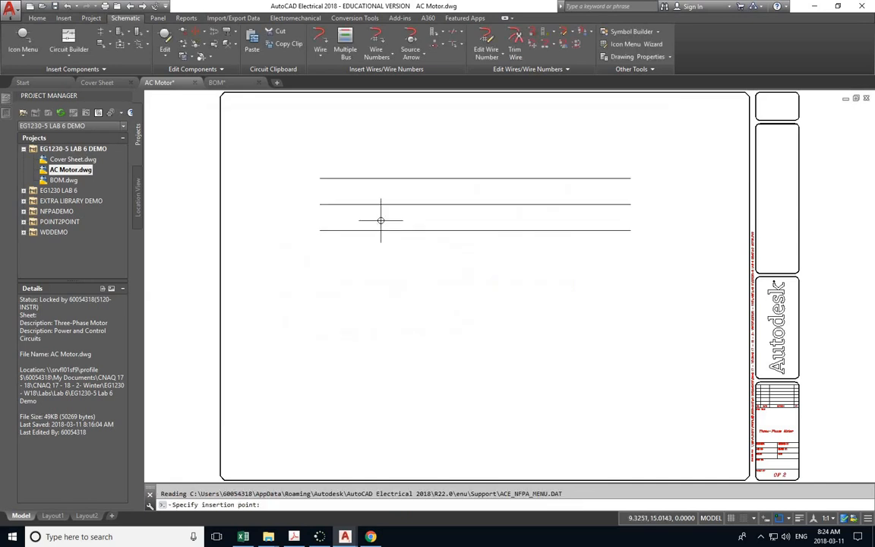
{"action": "scroll", "coordinate": [634, 205], "scroll_direction": "up", "scroll_amount": 5}
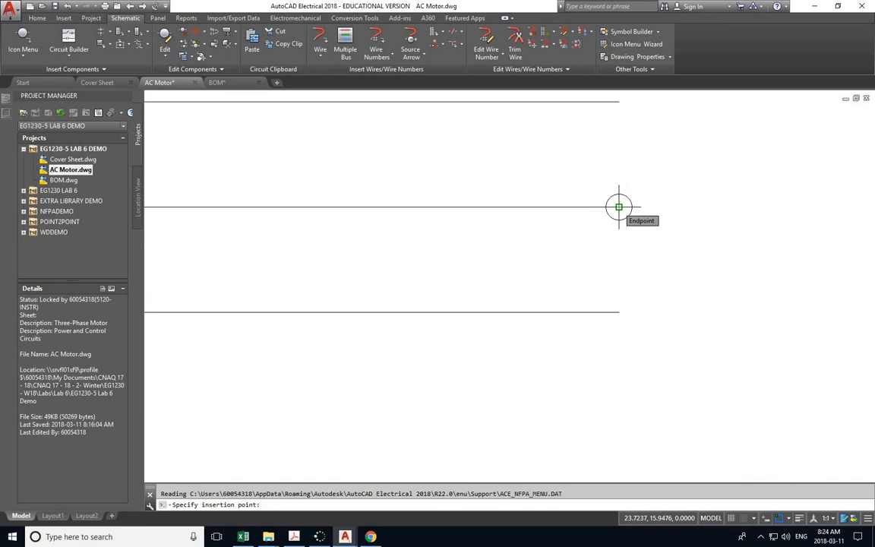
{"action": "left_click", "coordinate": [618, 207]}
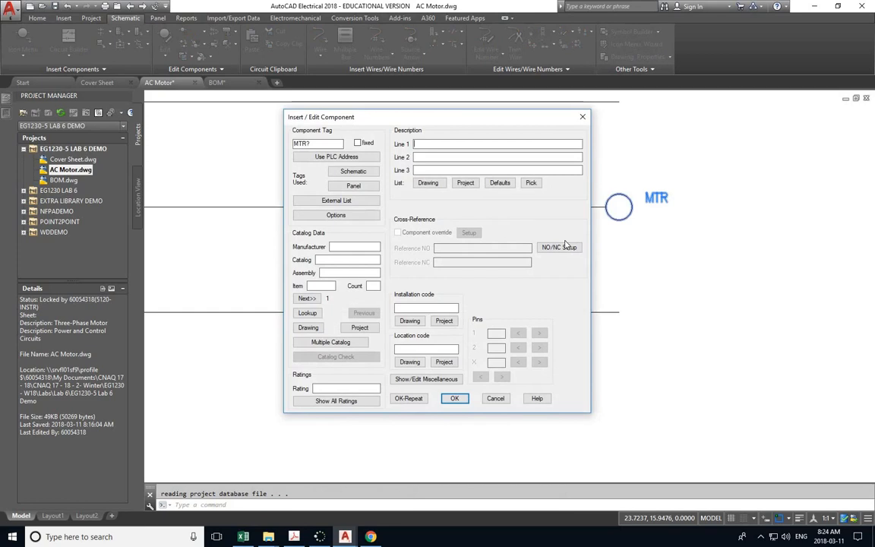
{"action": "left_click", "coordinate": [454, 399]}
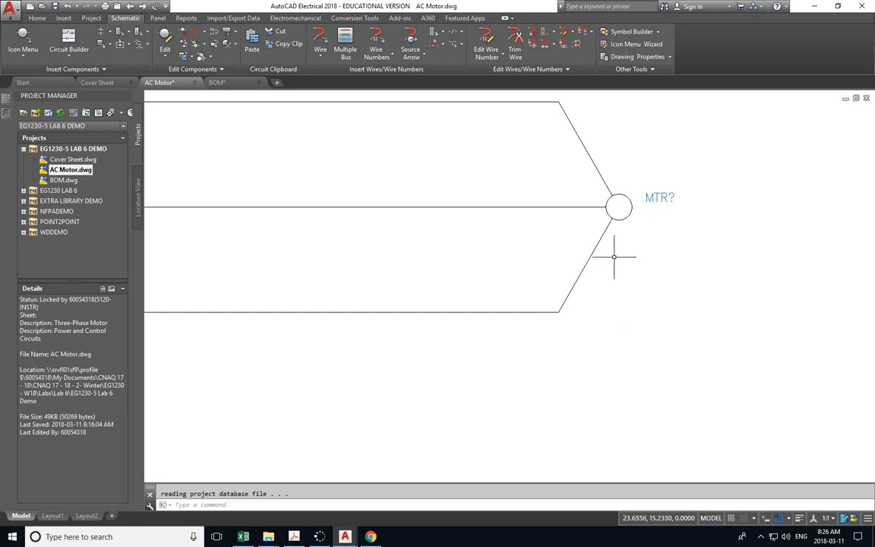
Edit the 3 Phase Motor component and set its tag to MOT1, checking the tag in the lab PDF's page 5 schematic
{"action": "right_click", "coordinate": [629, 204]}
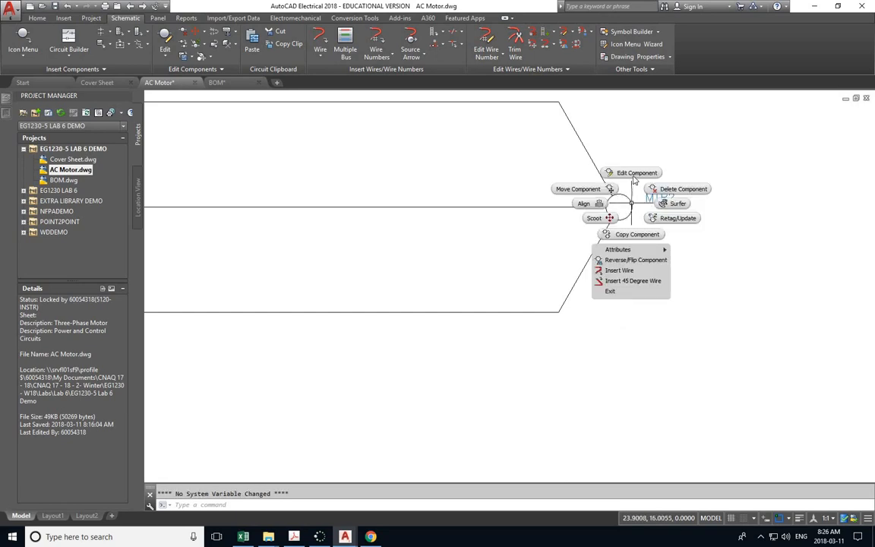
{"action": "left_click", "coordinate": [636, 172]}
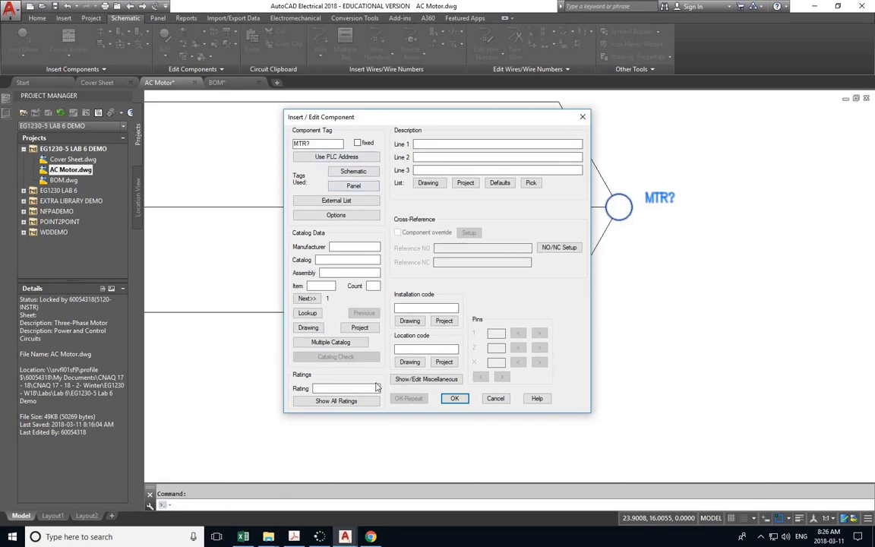
{"action": "left_click", "coordinate": [299, 538]}
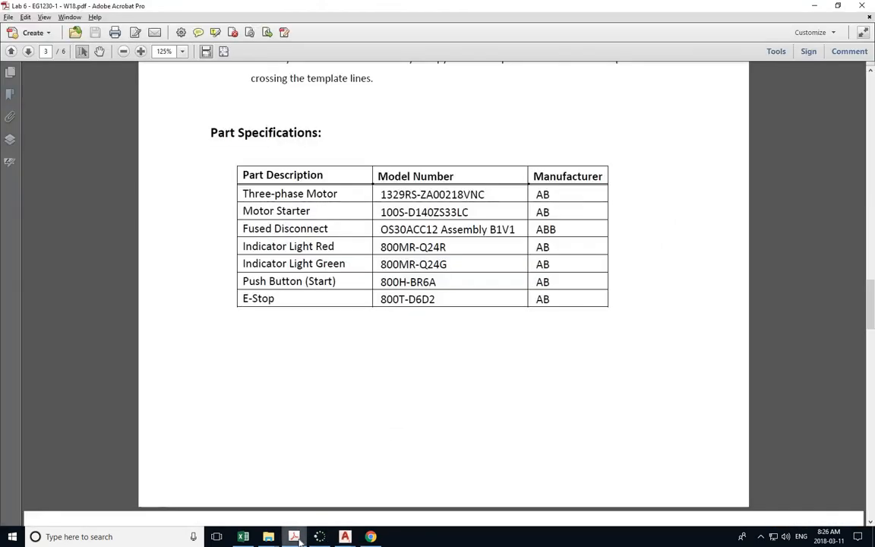
{"action": "scroll", "coordinate": [332, 490], "scroll_direction": "down", "scroll_amount": 20}
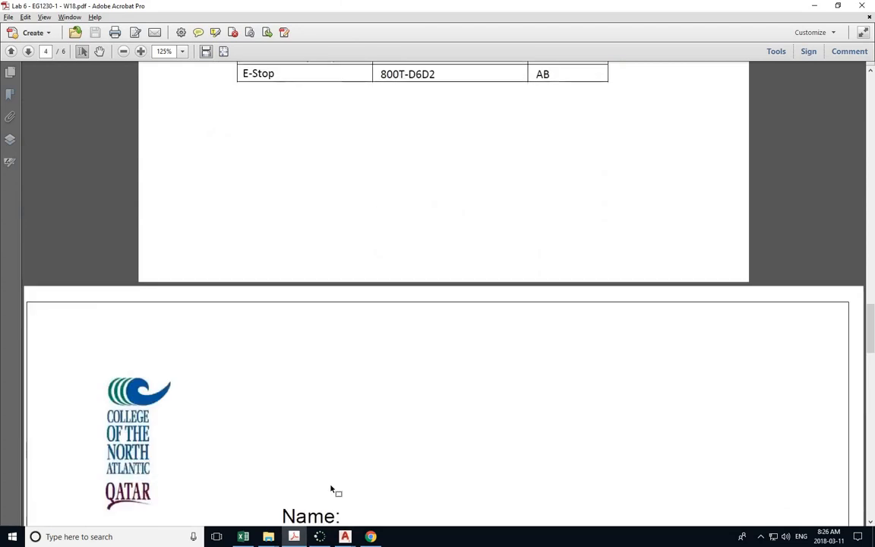
{"action": "left_click", "coordinate": [345, 536]}
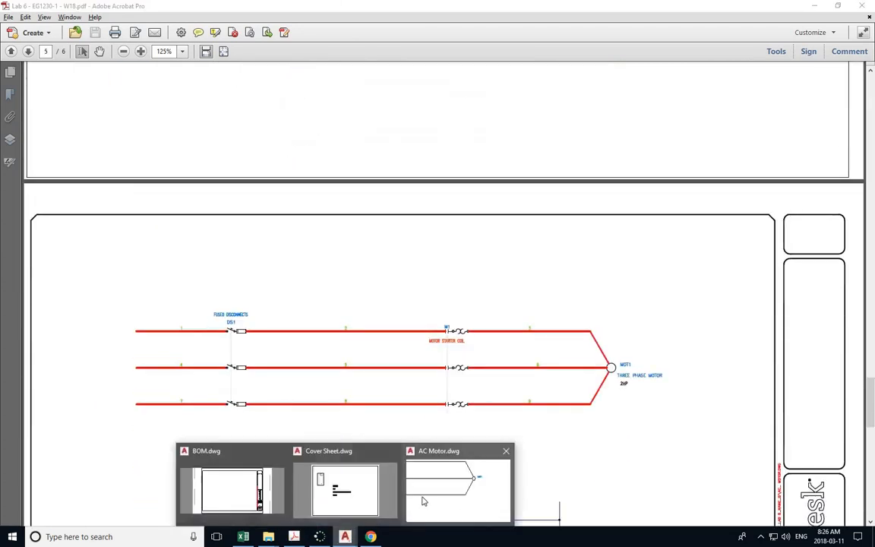
{"action": "left_click", "coordinate": [418, 499]}
{"action": "left_click", "coordinate": [318, 143]}
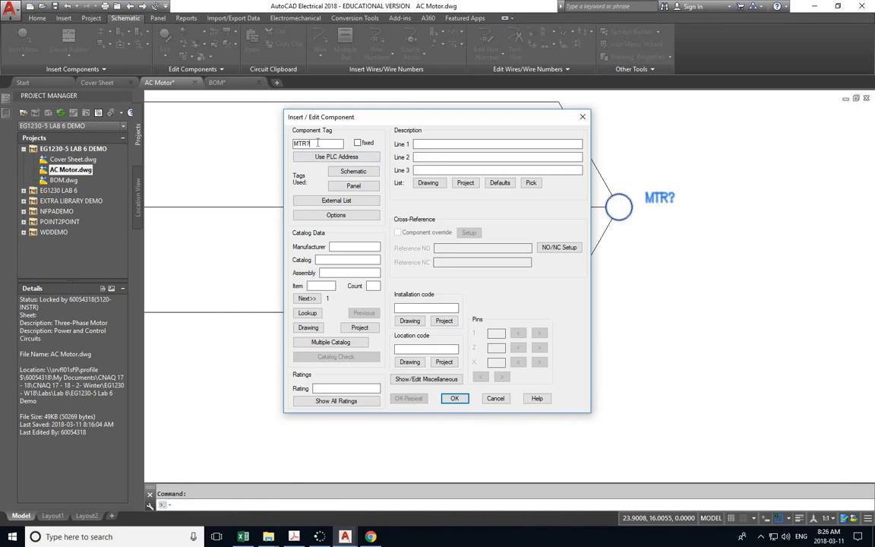
{"action": "key", "text": "BackSpace"}
{"action": "key", "text": "BackSpace"}
{"action": "key", "text": "BackSpace"}
{"action": "key", "text": "BackSpace"}
{"action": "type", "text": "MOT1"}
Copy "Three-phase Motor" from the lab PDF's Part Specifications table into the first description line of the motor component
{"action": "key", "text": "alt+Tab"}
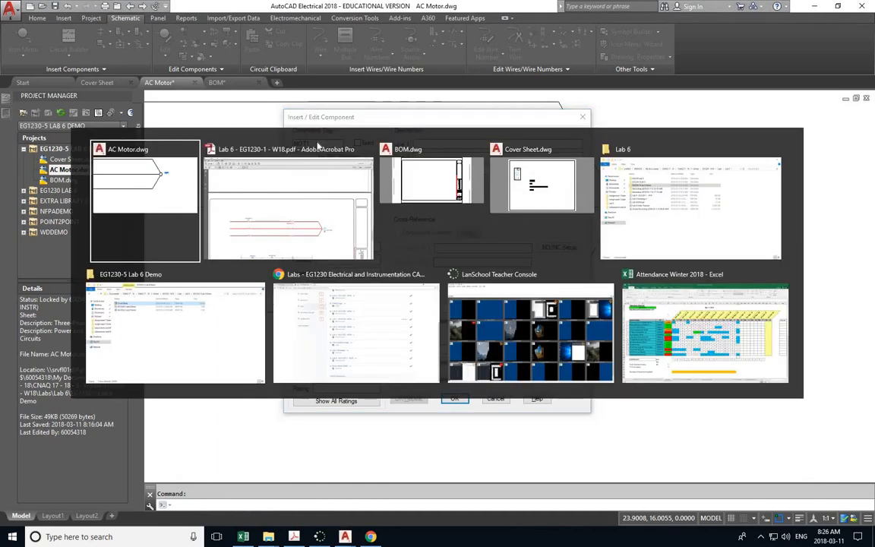
{"action": "key", "text": "alt+Tab"}
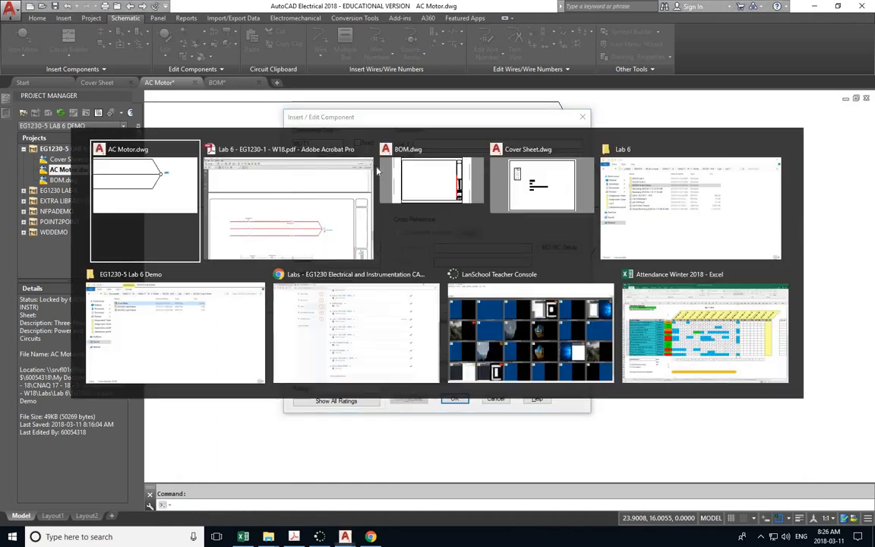
{"action": "key", "text": "alt+Tab"}
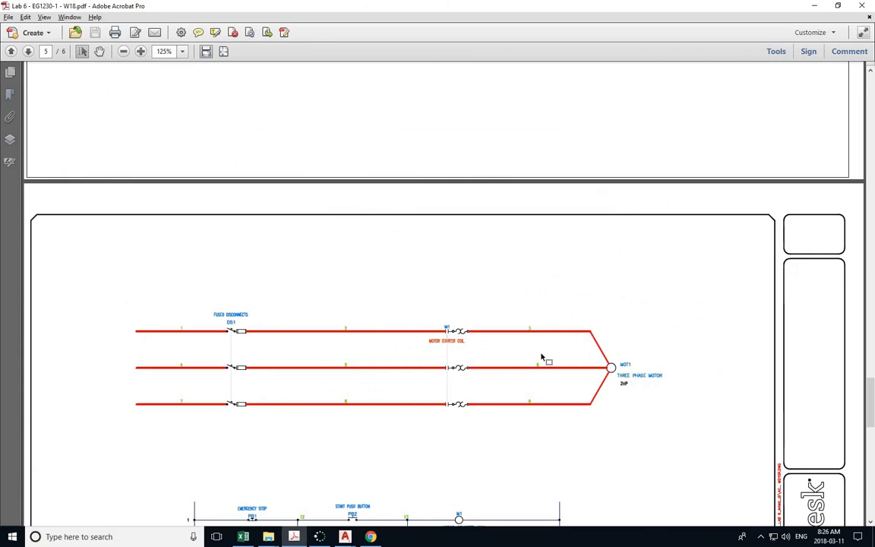
{"action": "scroll", "coordinate": [541, 357], "scroll_direction": "up", "scroll_amount": 15}
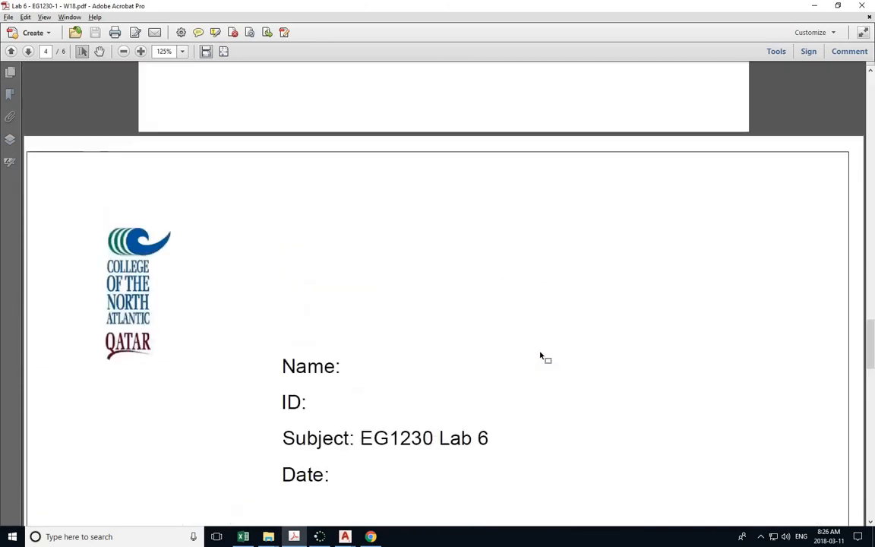
{"action": "scroll", "coordinate": [541, 357], "scroll_direction": "up", "scroll_amount": 2}
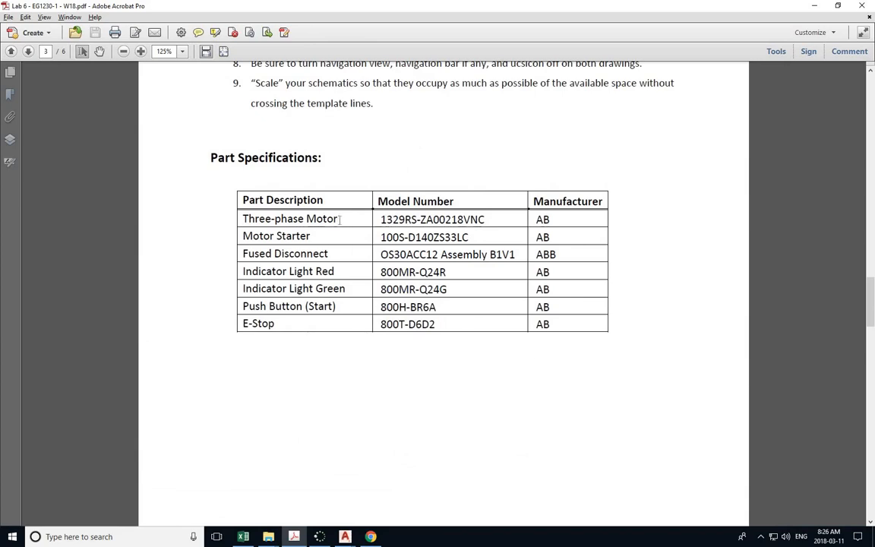
{"action": "triple_click", "coordinate": [244, 220]}
{"action": "key", "text": "ctrl+c"}
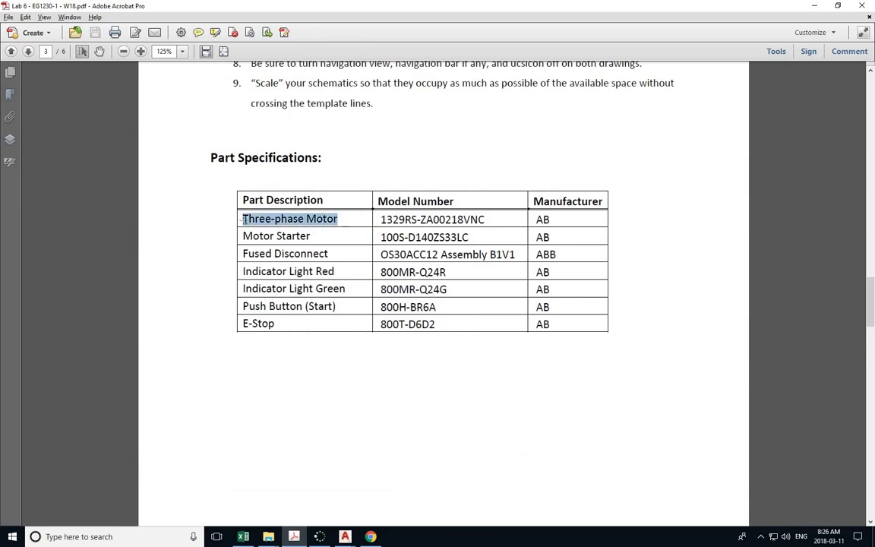
{"action": "key", "text": "alt+Tab"}
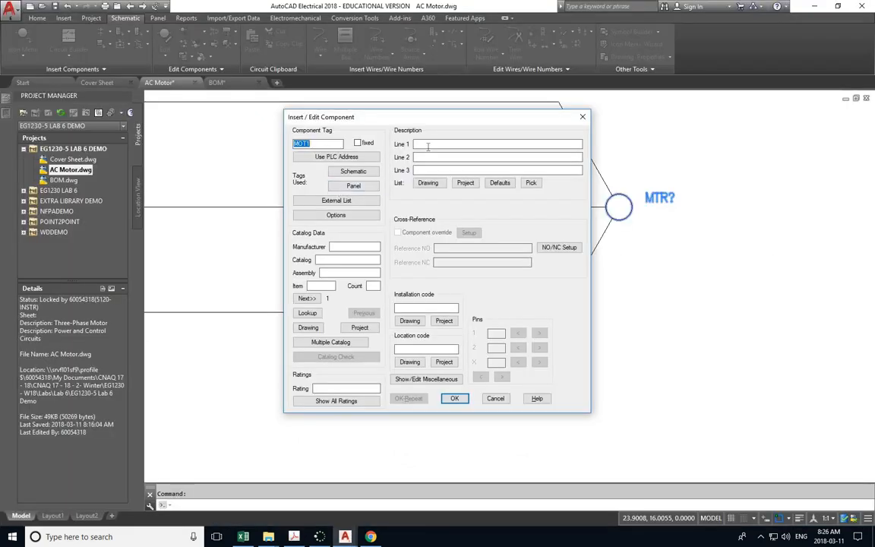
{"action": "left_click", "coordinate": [426, 143]}
{"action": "key", "text": "ctrl+v"}
{"action": "left_click", "coordinate": [438, 157]}
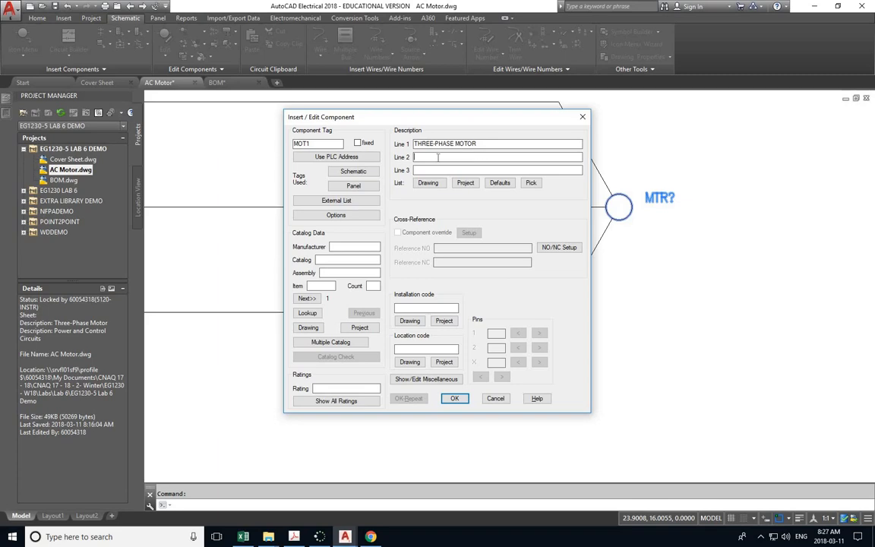
Assign the AB catalog part 1329RS-ZA00218VNC, copied from the lab PDF, to the motor and set its rating to 2HP
{"action": "left_click", "coordinate": [307, 314]}
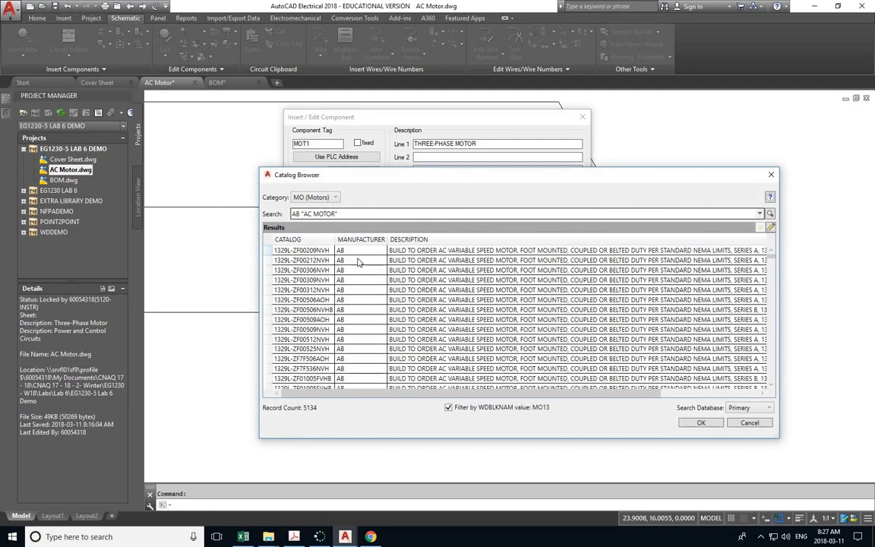
{"action": "key", "text": "alt+Tab"}
{"action": "key", "text": "alt+Tab"}
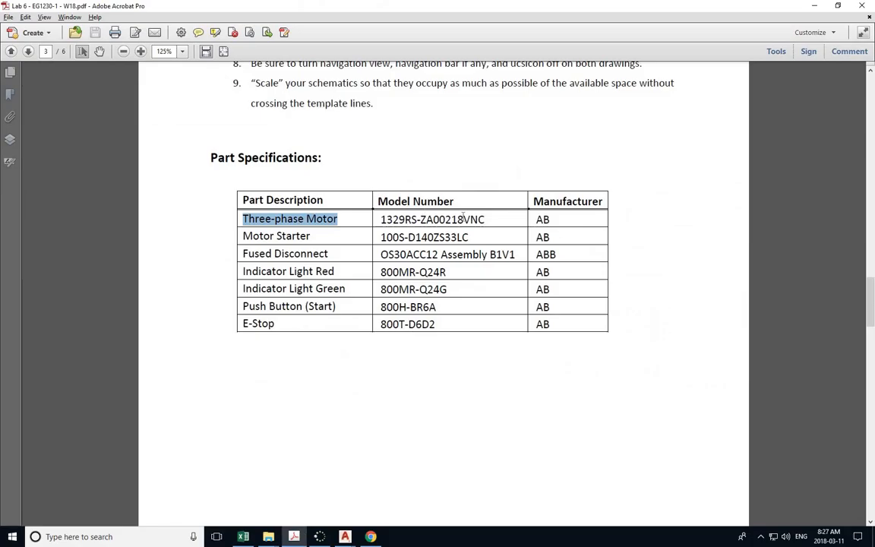
{"action": "left_click_drag", "start_coordinate": [483, 219], "coordinate": [380, 220]}
{"action": "key", "text": "ctrl+c"}
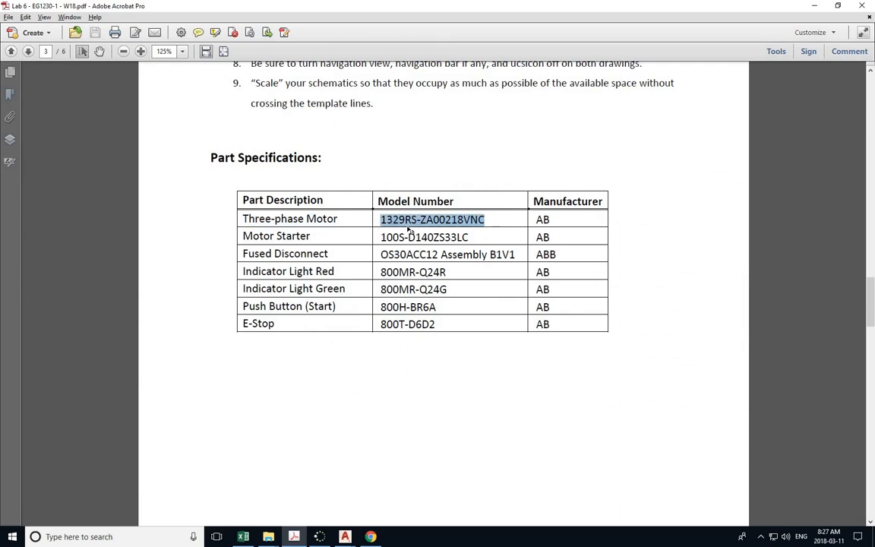
{"action": "key", "text": "alt+Tab"}
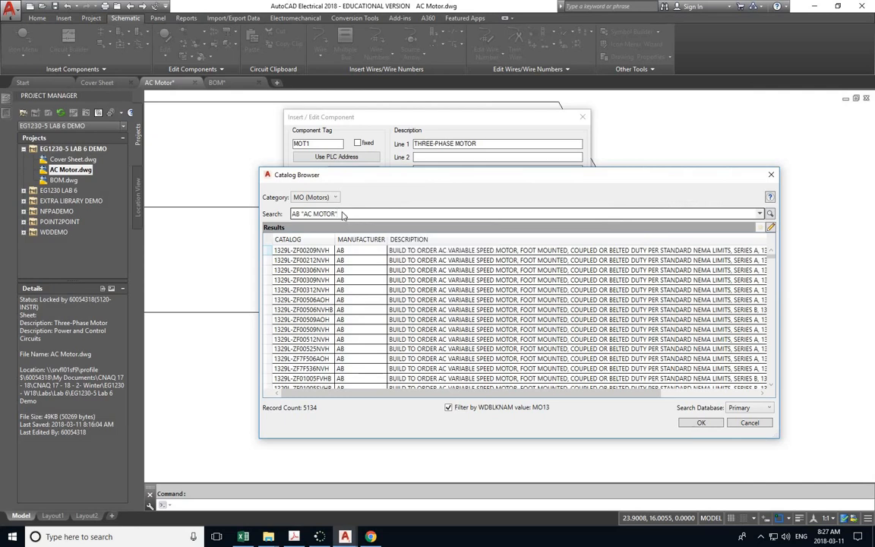
{"action": "left_click_drag", "start_coordinate": [337, 214], "coordinate": [282, 219]}
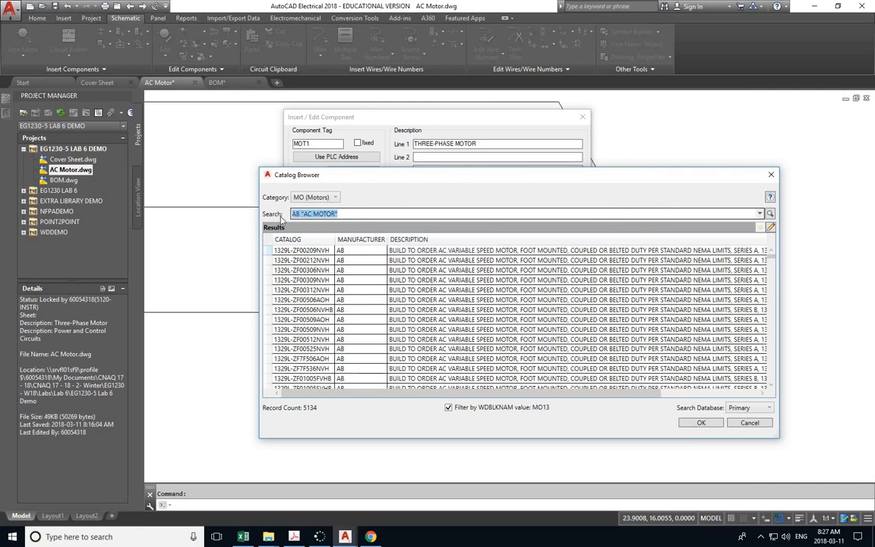
{"action": "key", "text": "ctrl+v"}
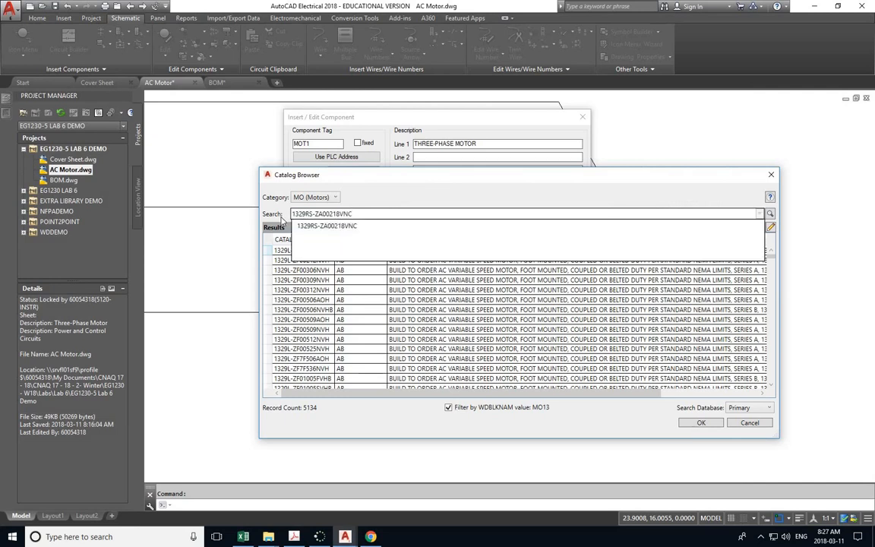
{"action": "key", "text": "Return"}
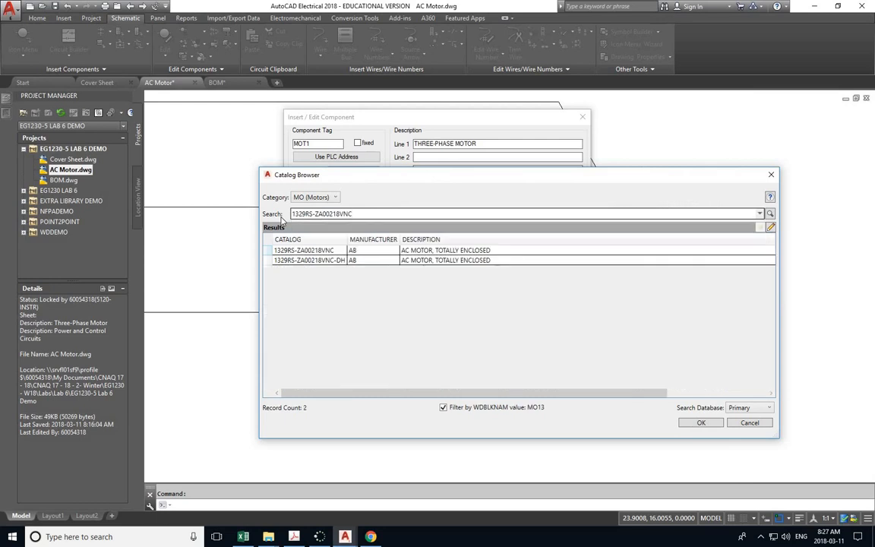
{"action": "double_click", "coordinate": [321, 252]}
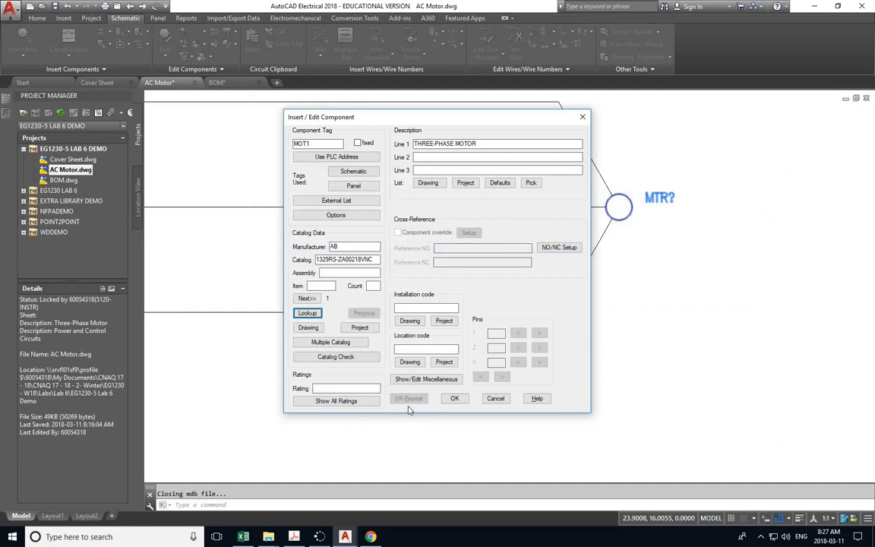
{"action": "left_click", "coordinate": [454, 397]}
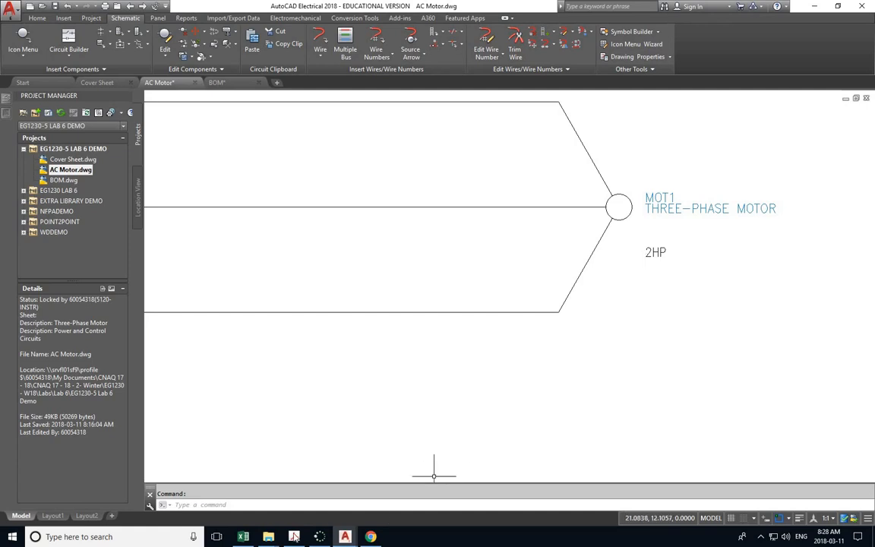
Following the PDF schematic, insert 3 Phase Starter Contacts with overloads on the upper bus wire with object snap off, building down across all three wires
{"action": "key", "text": "alt+Tab"}
{"action": "scroll", "coordinate": [371, 447], "scroll_direction": "down", "scroll_amount": 10}
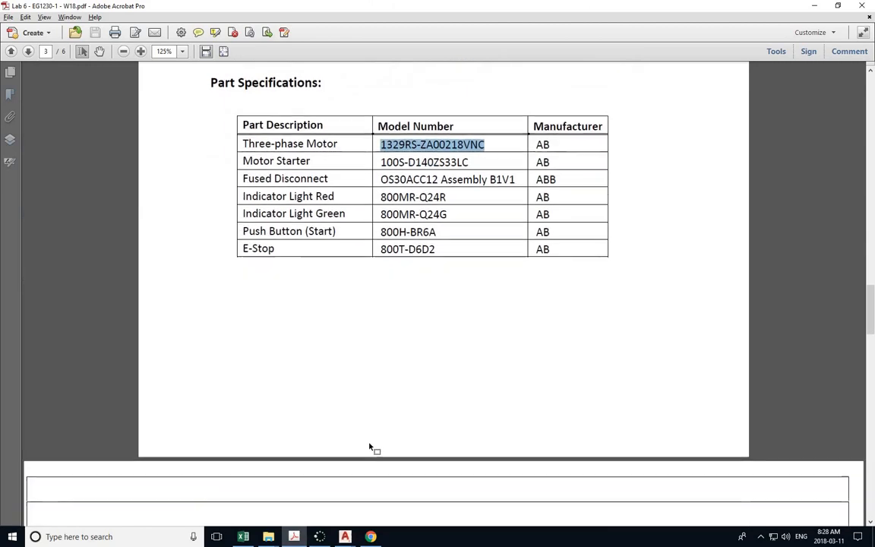
{"action": "scroll", "coordinate": [373, 448], "scroll_direction": "down", "scroll_amount": 10}
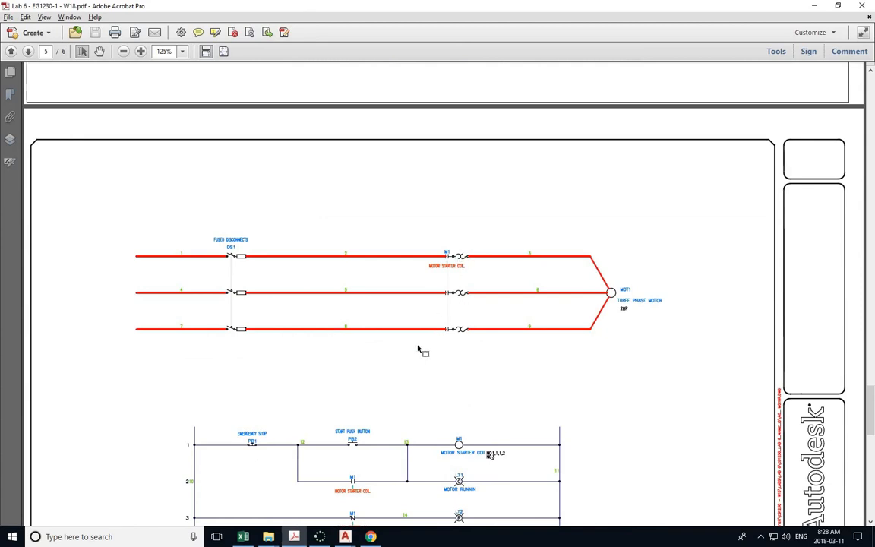
{"action": "key", "text": "alt+Tab"}
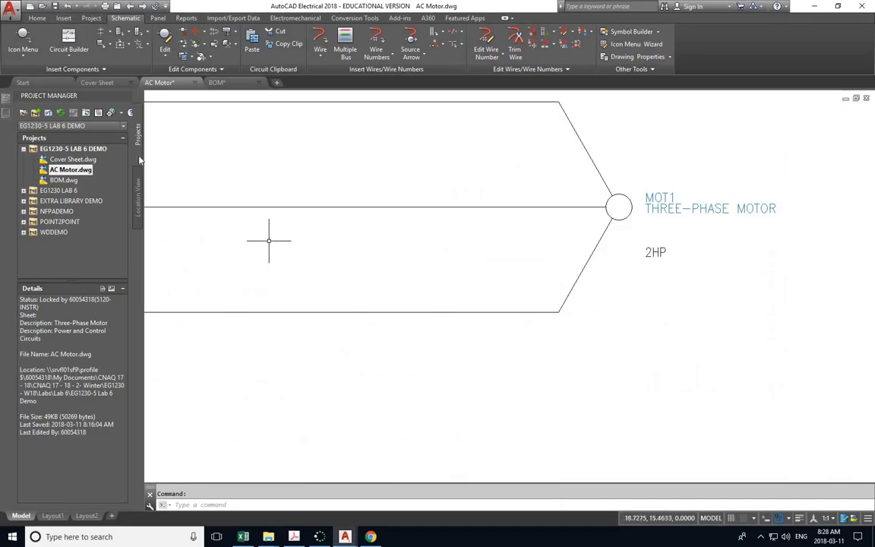
{"action": "left_click", "coordinate": [24, 38]}
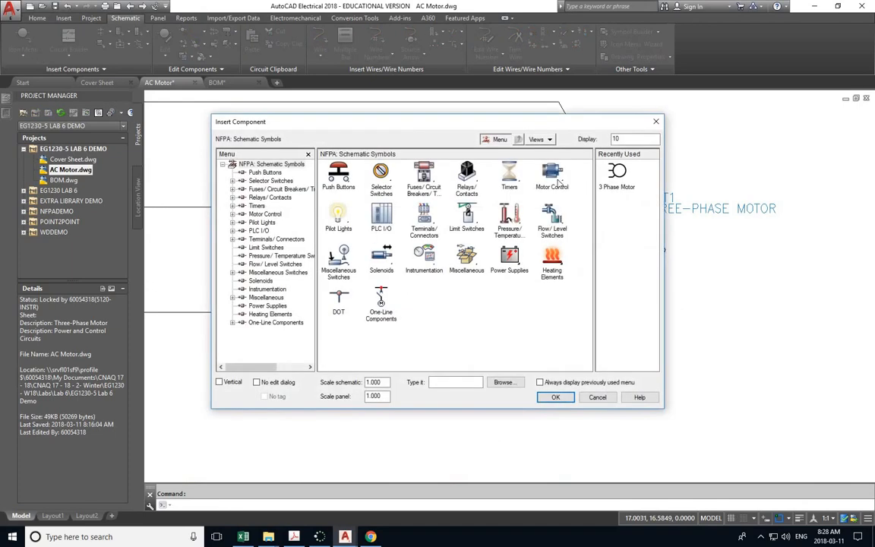
{"action": "left_click", "coordinate": [551, 179]}
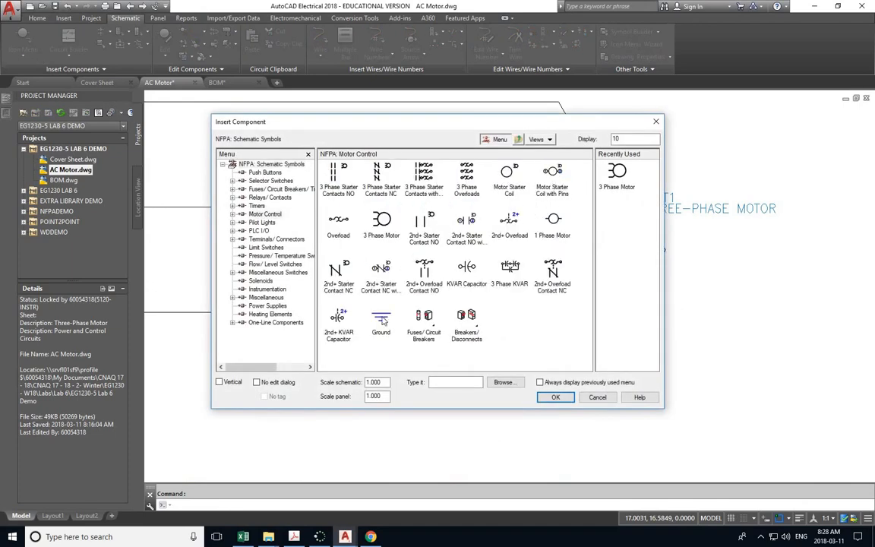
{"action": "left_click", "coordinate": [425, 175]}
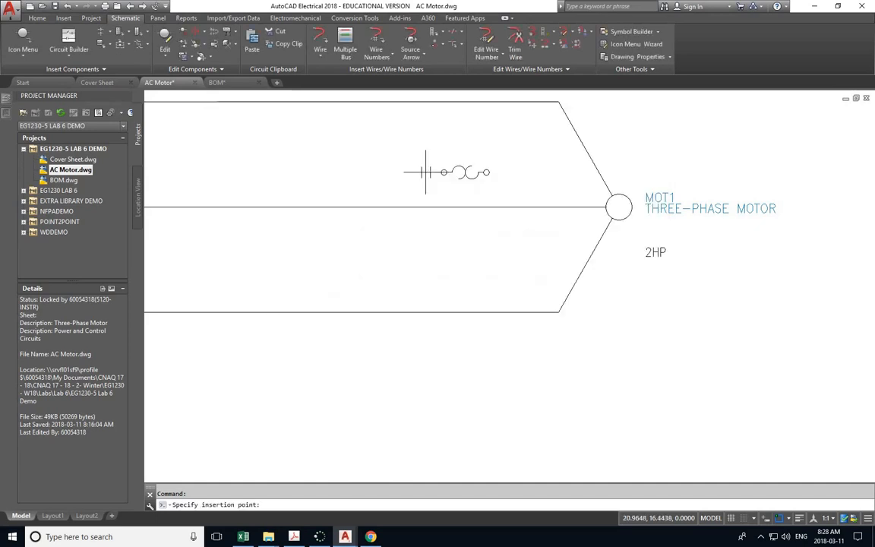
{"action": "scroll", "coordinate": [332, 168], "scroll_direction": "down", "scroll_amount": 2}
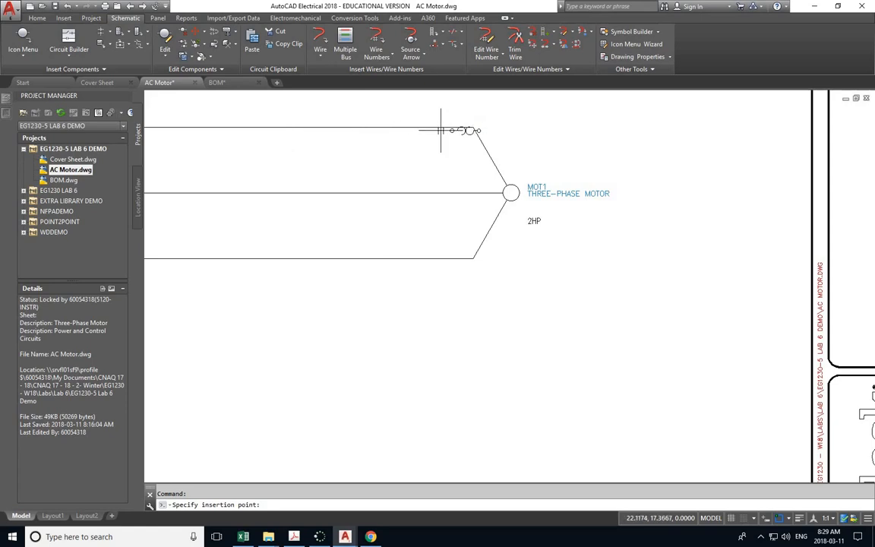
{"action": "left_click", "coordinate": [779, 518]}
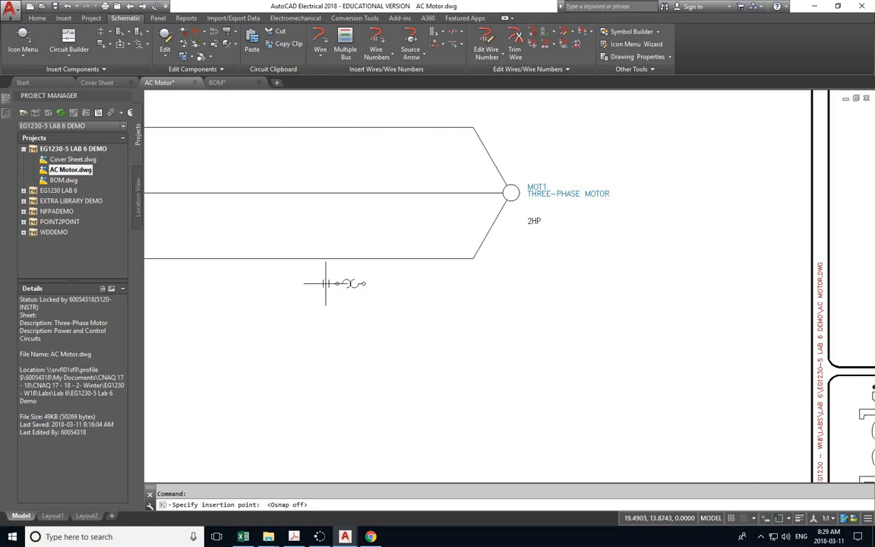
{"action": "left_click", "coordinate": [256, 128]}
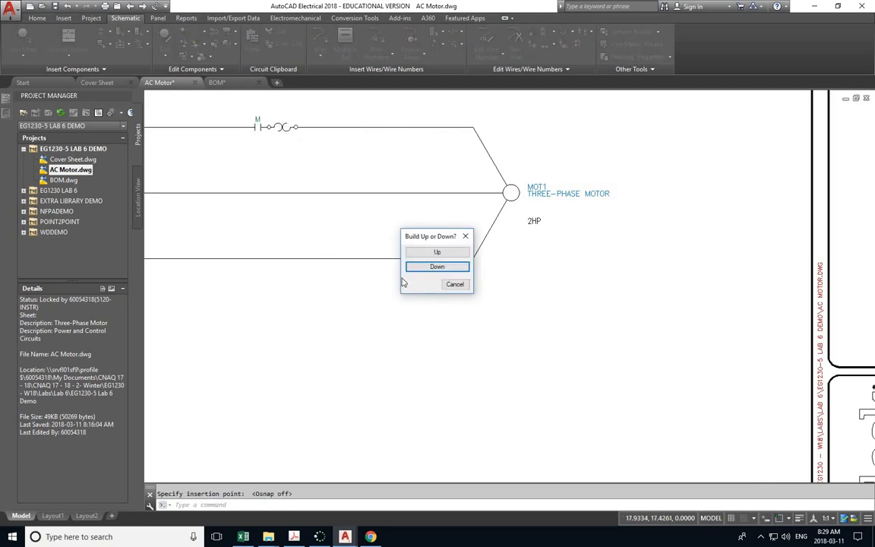
{"action": "left_click", "coordinate": [429, 269]}
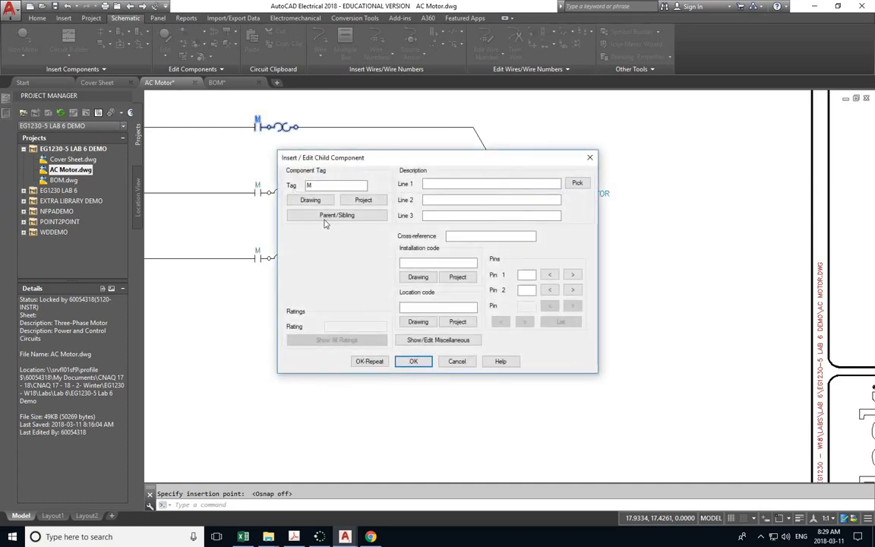
Check the starter contacts' tag in the lab PDF's schematic and set the contacts' component tag to M1
{"action": "key", "text": "alt+Tab"}
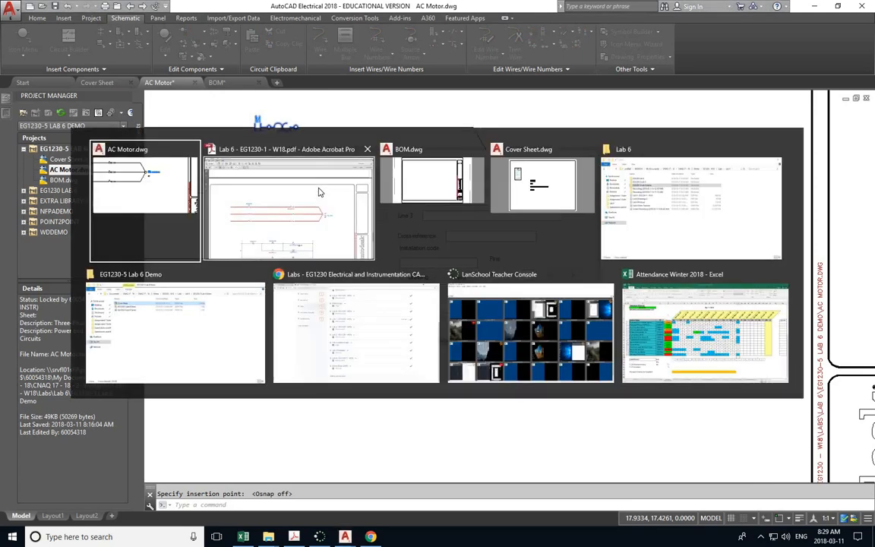
{"action": "left_click", "coordinate": [319, 192]}
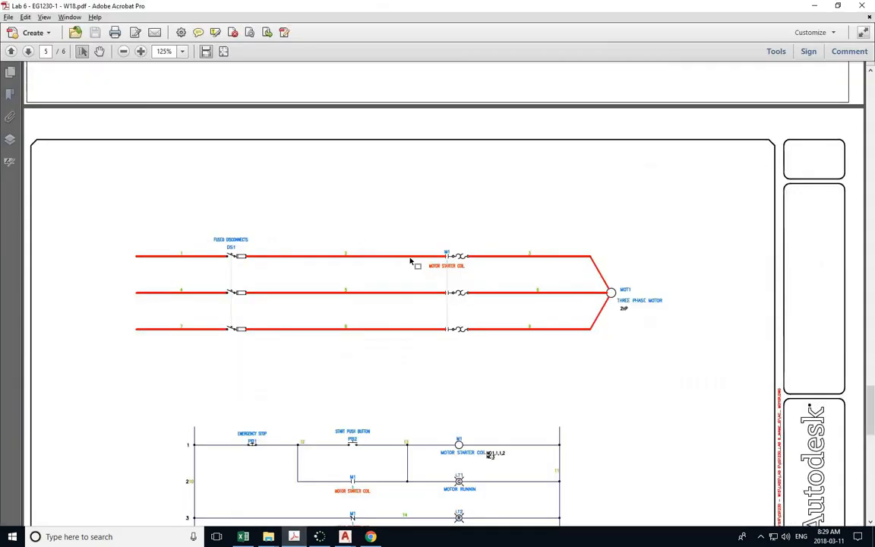
{"action": "key", "text": "alt+Tab"}
{"action": "left_click", "coordinate": [353, 225]}
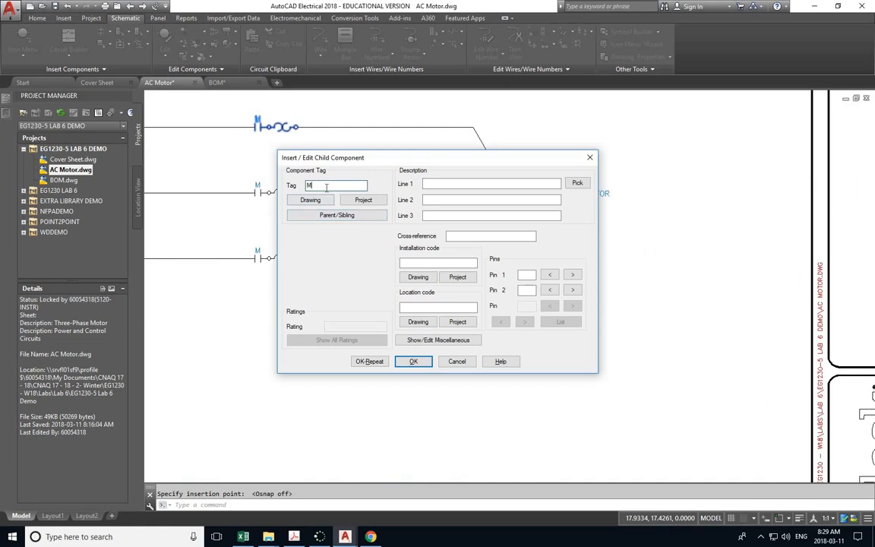
{"action": "type", "text": "1"}
{"action": "left_click", "coordinate": [410, 363]}
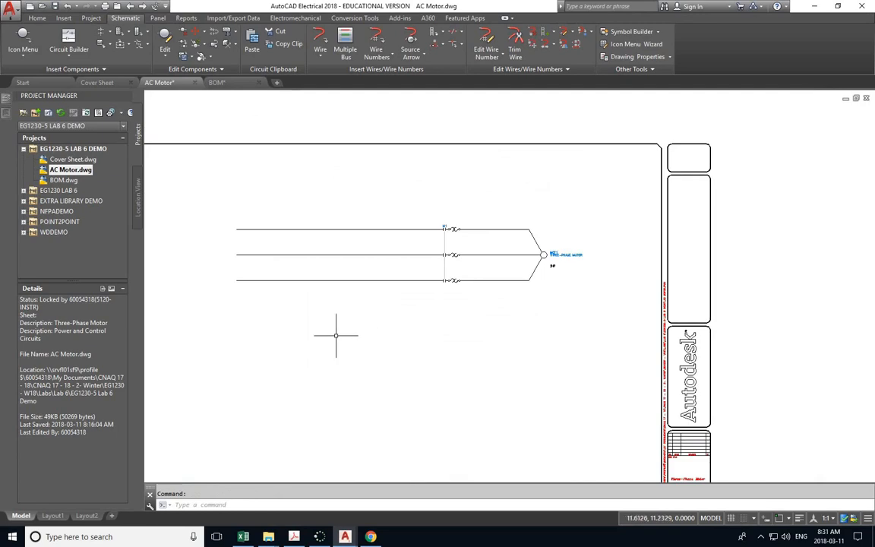
Following the PDF schematic, insert a 3 Pole Fused Disconnect on the upper bus wire before the starter contacts, building down across all three wires
{"action": "key", "text": "alt+Tab"}
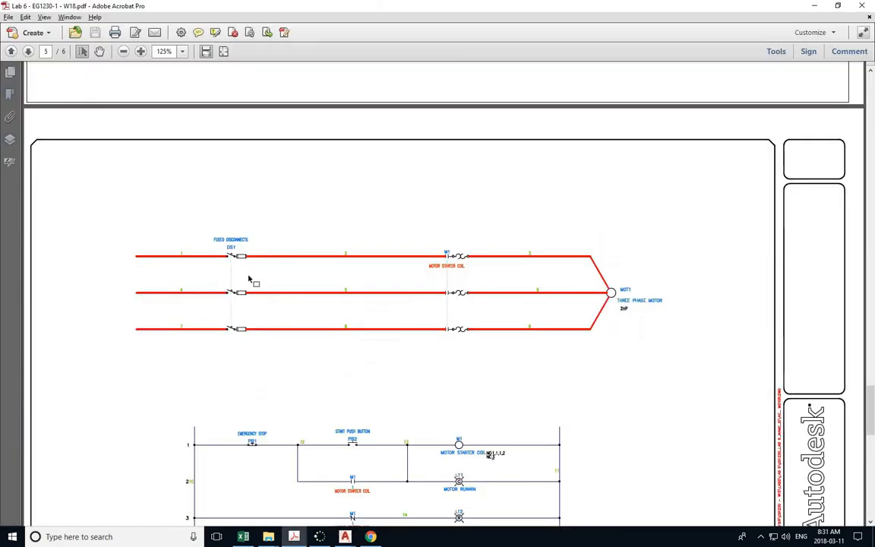
{"action": "key", "text": "alt+Tab"}
{"action": "left_click", "coordinate": [22, 34]}
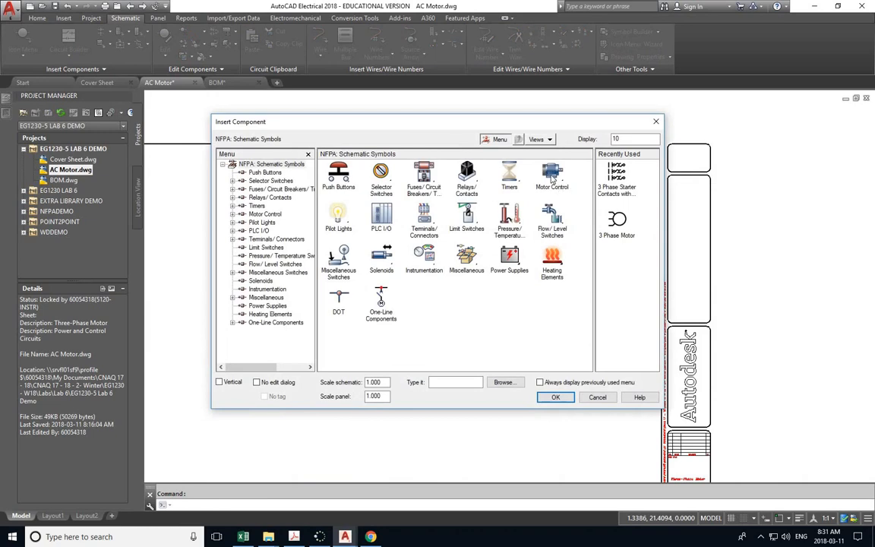
{"action": "left_click", "coordinate": [552, 176]}
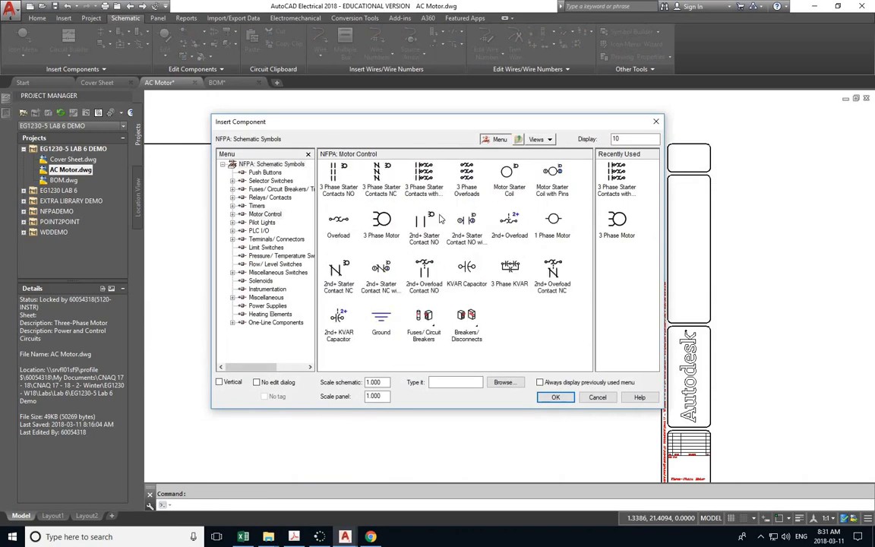
{"action": "left_click", "coordinate": [469, 323]}
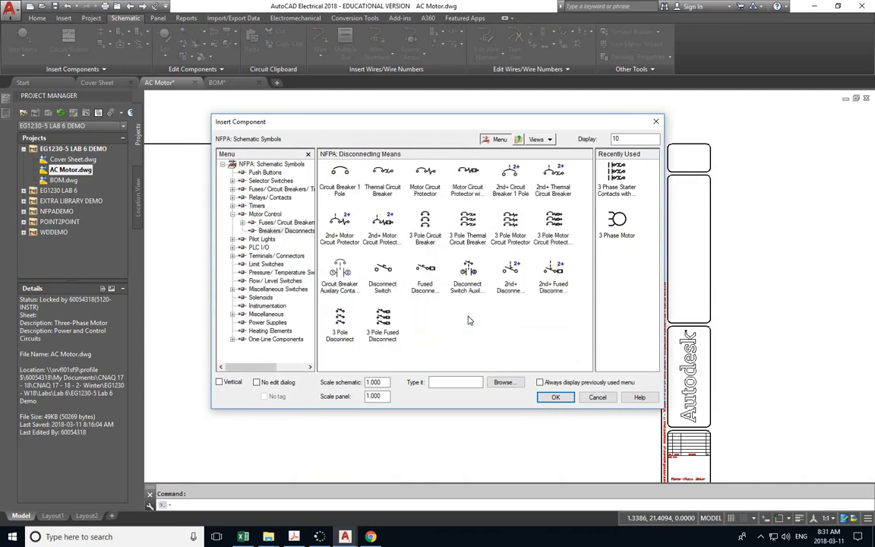
{"action": "left_click", "coordinate": [384, 318]}
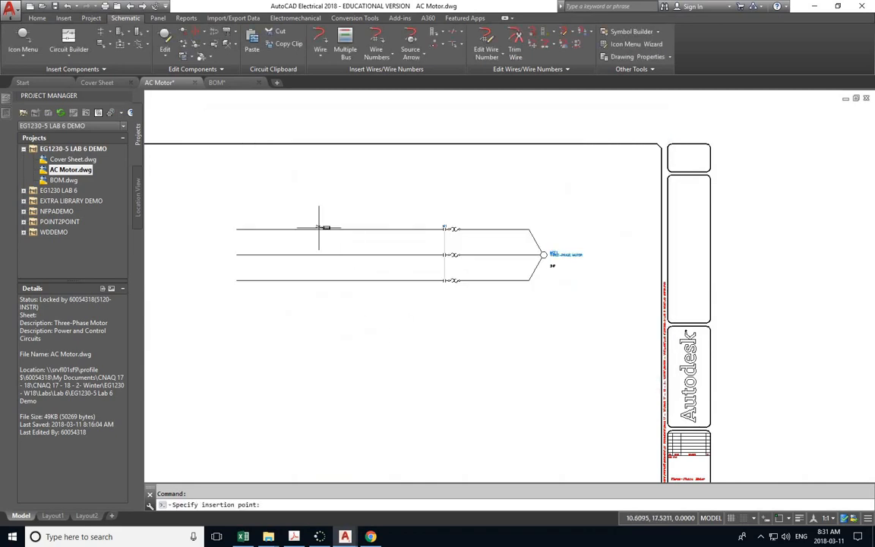
{"action": "left_click", "coordinate": [319, 227]}
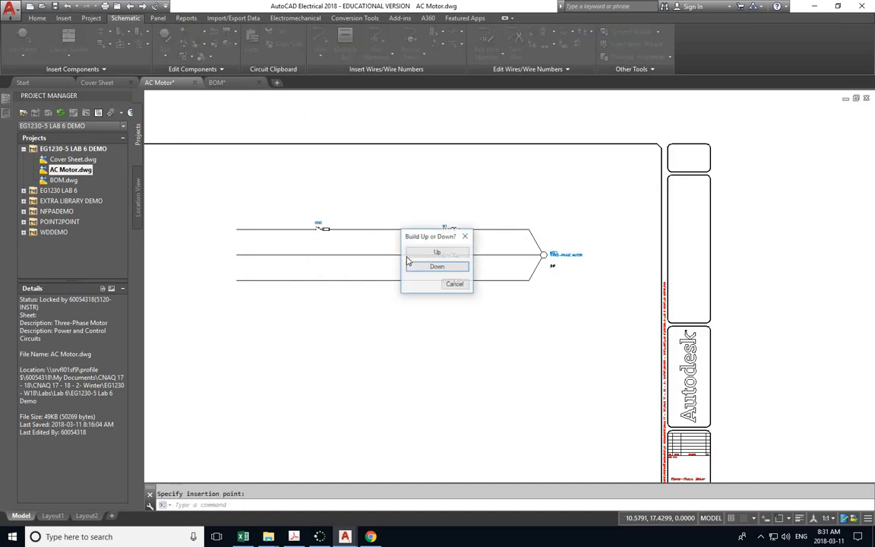
{"action": "left_click", "coordinate": [434, 267]}
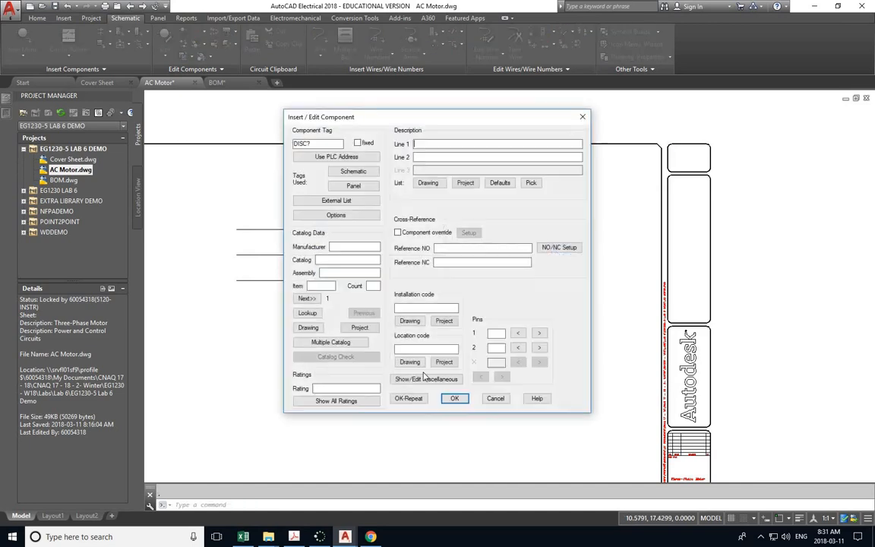
Copy "Fused Disconnect" from the lab PDF's Part Specifications table into the first description line of the disconnect
{"action": "key", "text": "alt+Tab"}
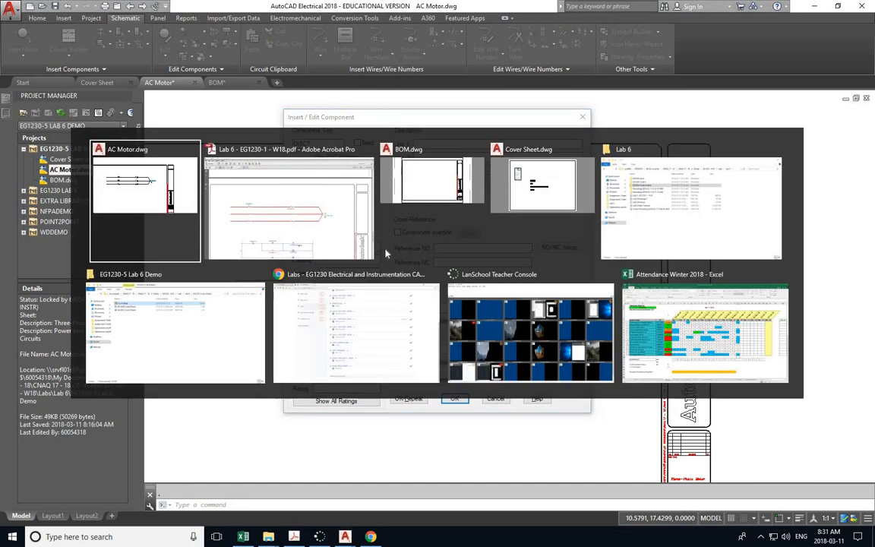
{"action": "left_click", "coordinate": [319, 254]}
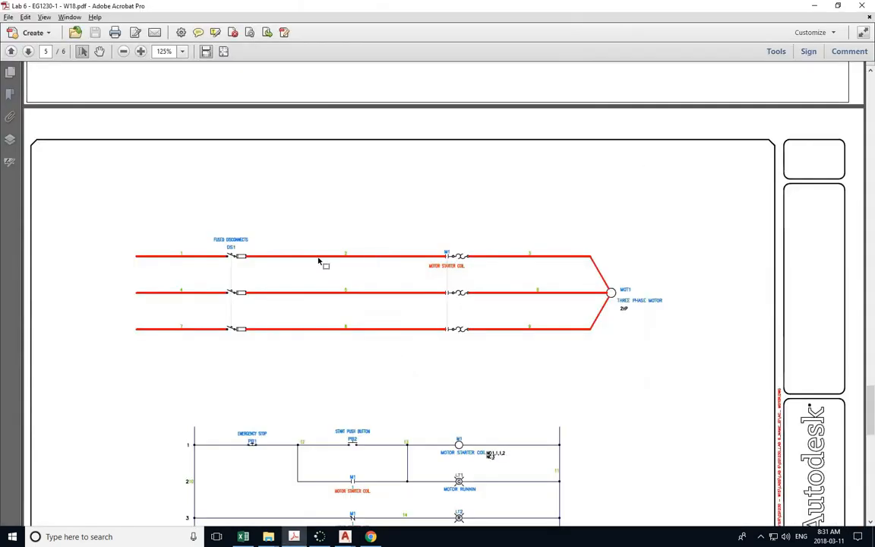
{"action": "scroll", "coordinate": [319, 261], "scroll_direction": "up", "scroll_amount": 15}
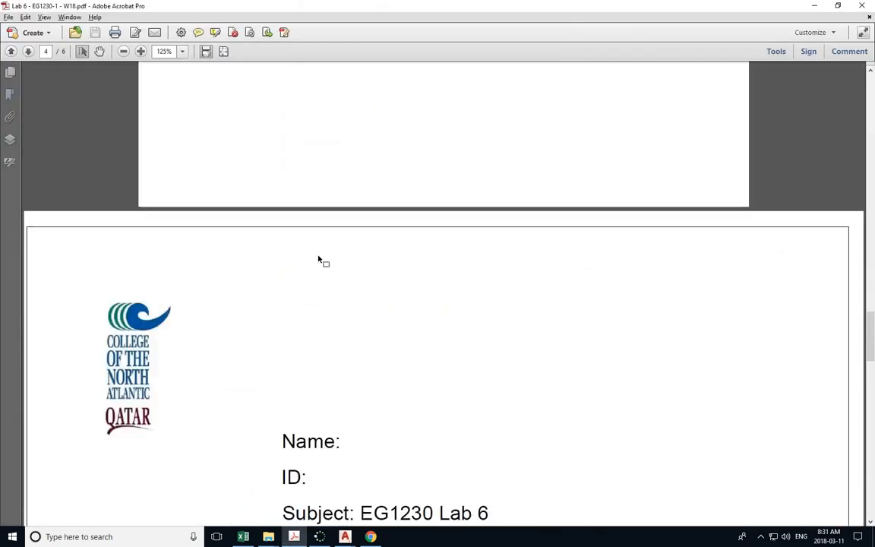
{"action": "scroll", "coordinate": [319, 261], "scroll_direction": "up", "scroll_amount": 3}
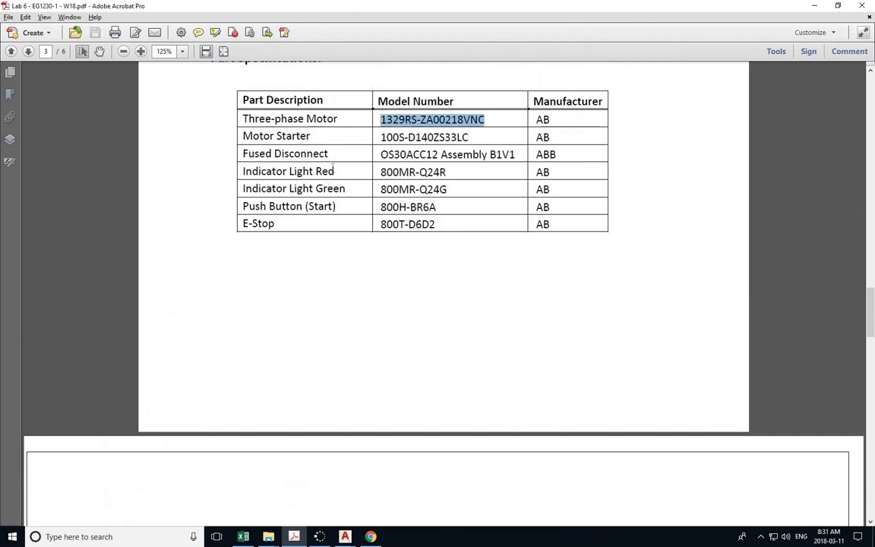
{"action": "left_click_drag", "start_coordinate": [328, 153], "coordinate": [241, 154]}
{"action": "key", "text": "ctrl+c"}
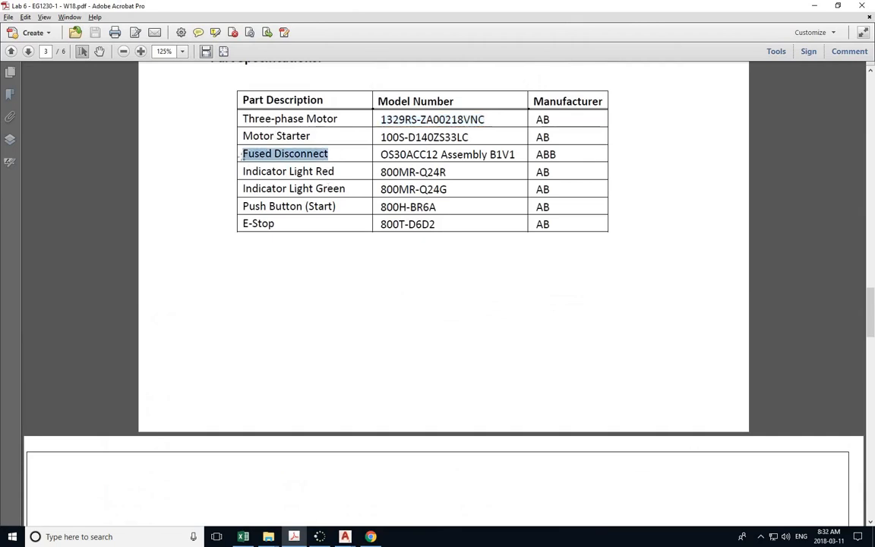
{"action": "key", "text": "alt+Tab"}
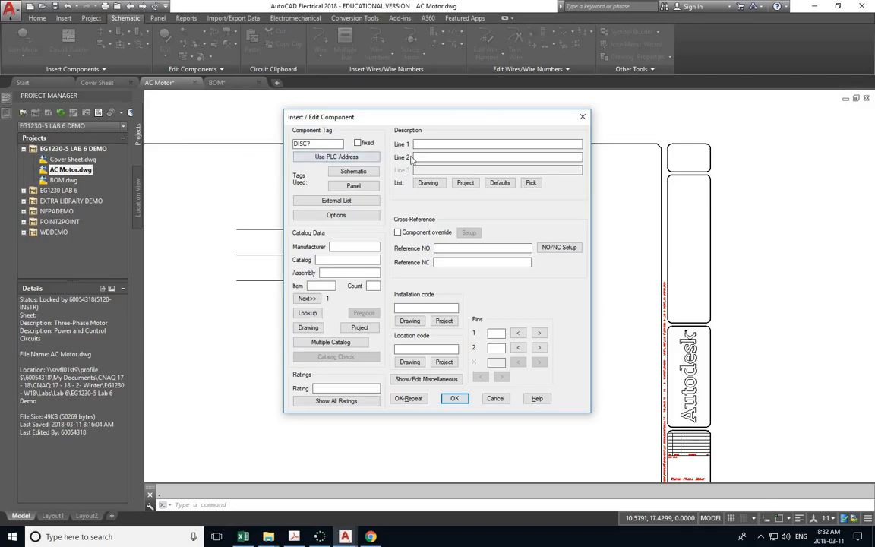
{"action": "key", "text": "ctrl+v"}
Look up the fused disconnect's tag in the lab PDF's page 5 schematic and set the component tag to DS1
{"action": "key", "text": "alt+Tab"}
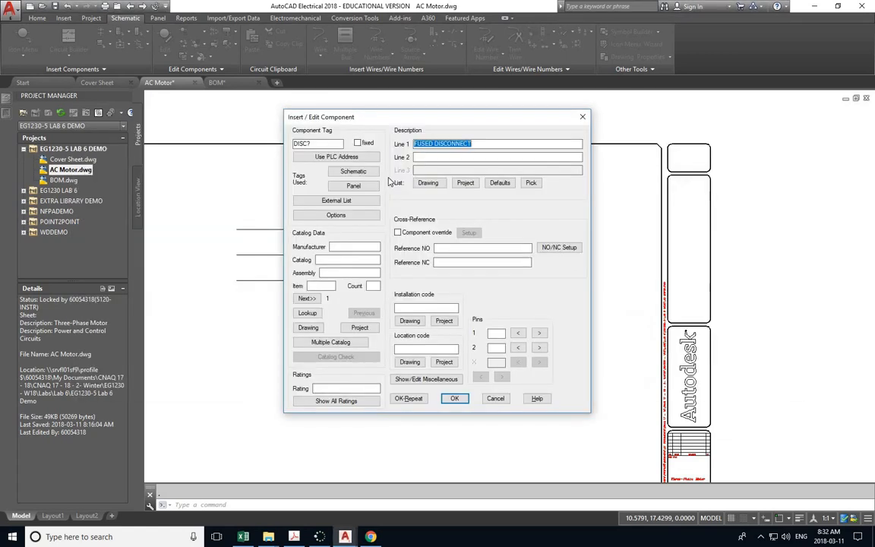
{"action": "key", "text": "alt+Tab"}
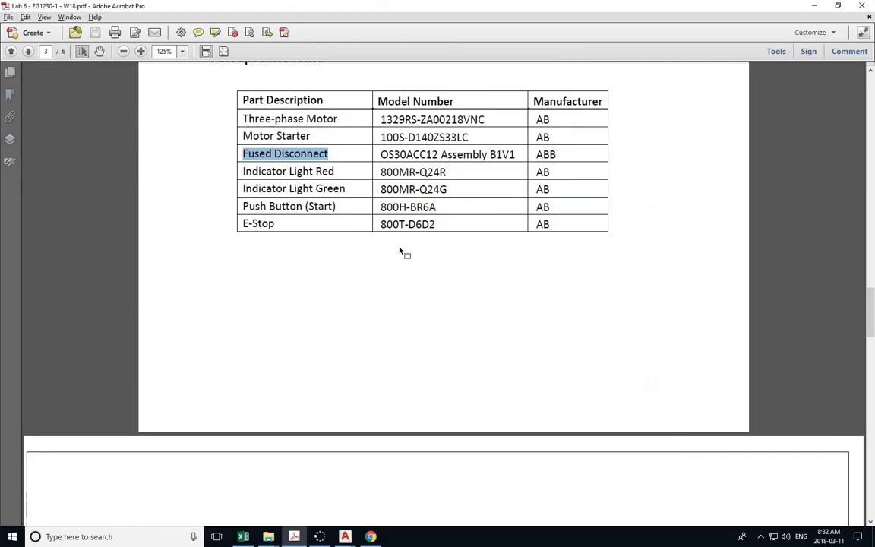
{"action": "scroll", "coordinate": [399, 257], "scroll_direction": "down", "scroll_amount": 15}
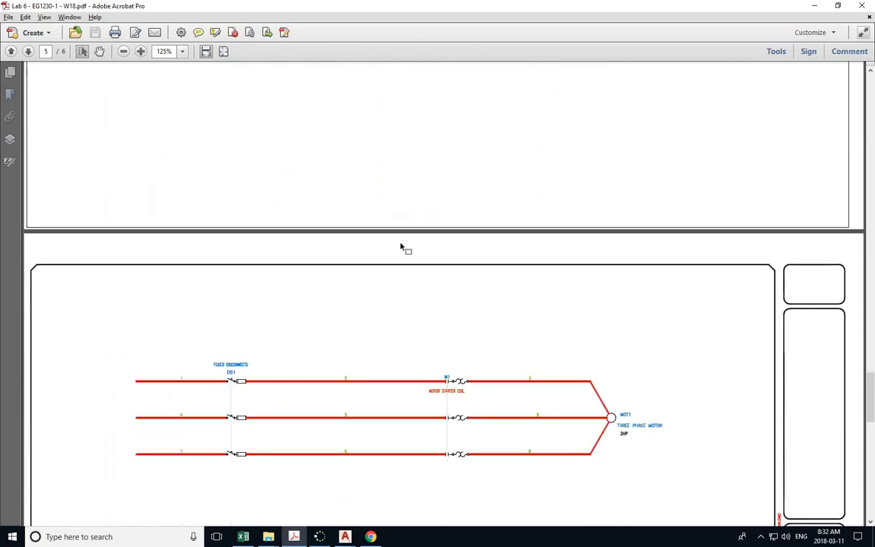
{"action": "key", "text": "alt+Tab"}
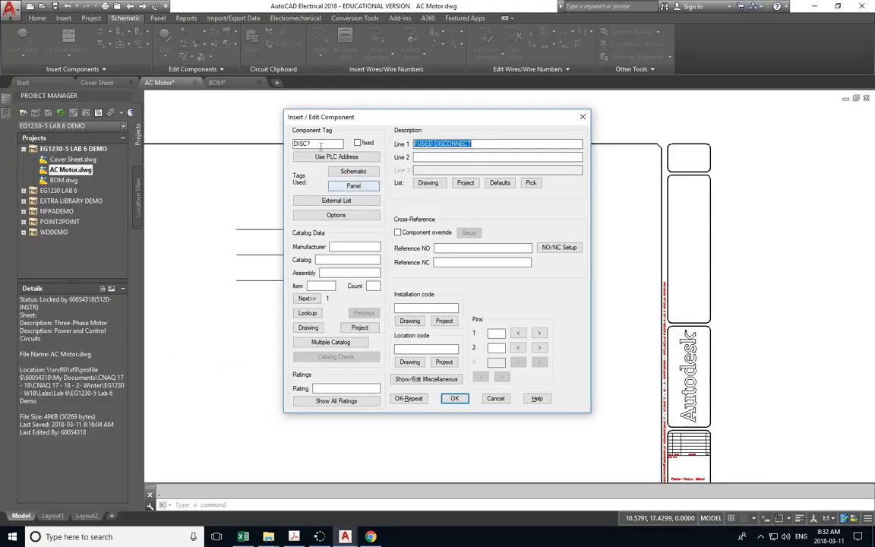
{"action": "type", "text": "DS1"}
{"action": "key", "text": "alt+Tab"}
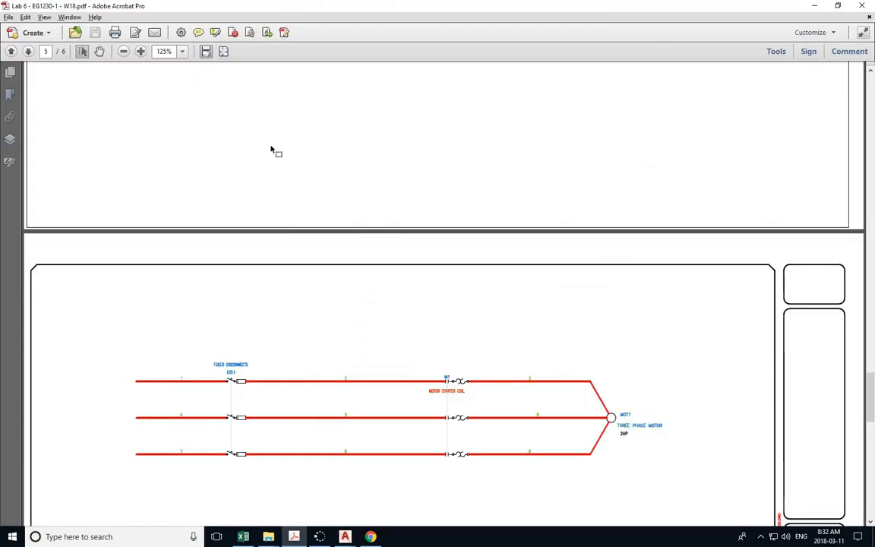
{"action": "key", "text": "alt+Tab"}
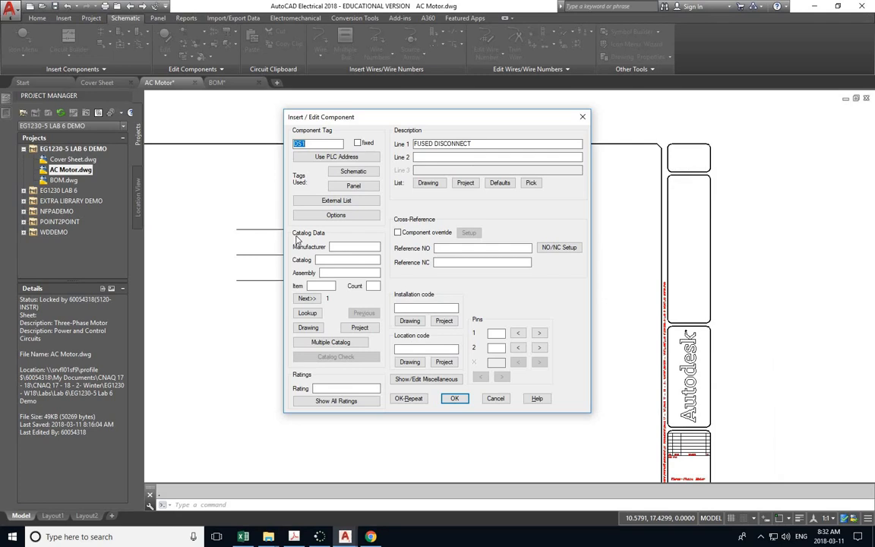
Copy the model number OS30ACC12 from the lab PDF's Part Specifications table and search the disconnect switch catalog for it
{"action": "key", "text": "alt+Tab"}
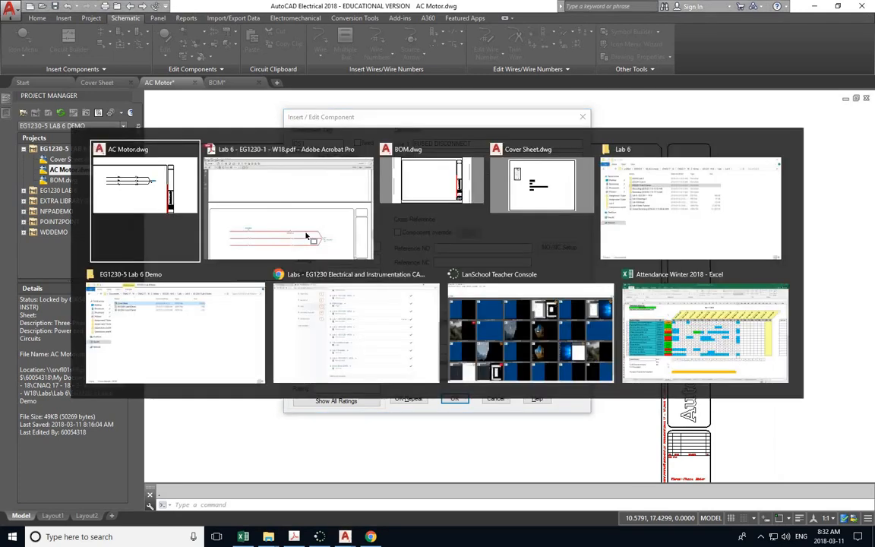
{"action": "scroll", "coordinate": [306, 236], "scroll_direction": "up", "scroll_amount": 15}
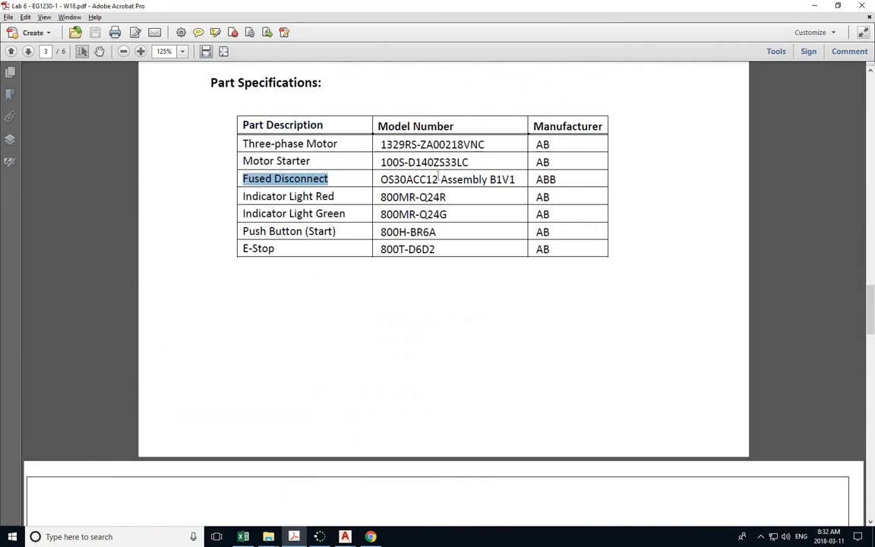
{"action": "double_click", "coordinate": [411, 180]}
{"action": "key", "text": "ctrl+c"}
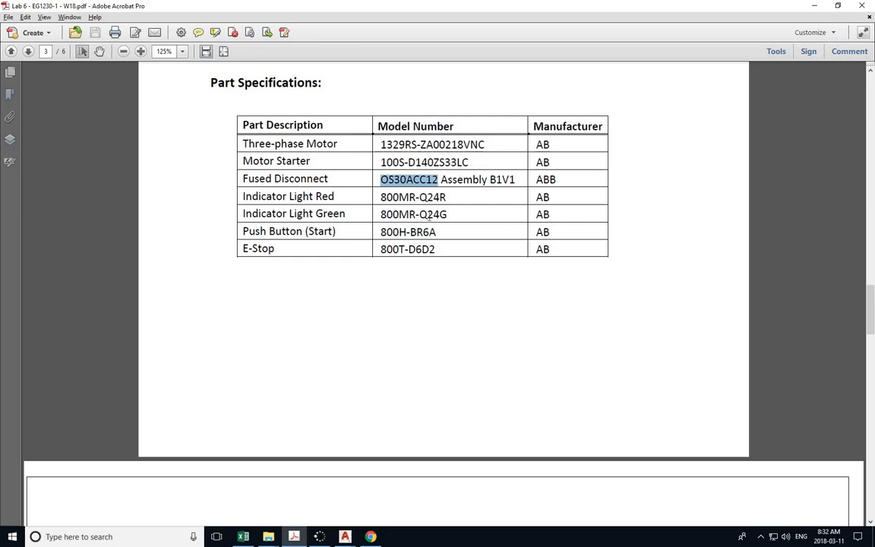
{"action": "key", "text": "alt+Tab"}
{"action": "key", "text": "alt+Tab"}
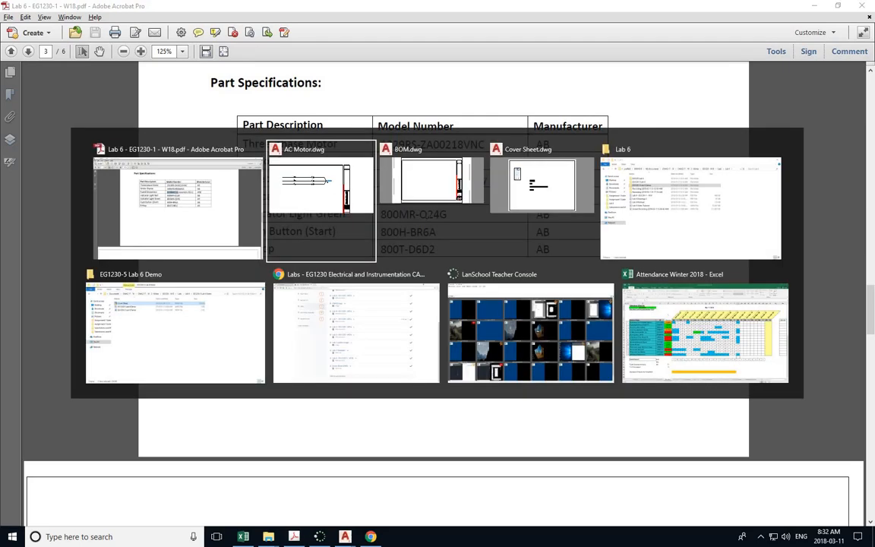
{"action": "key", "text": "Escape"}
{"action": "key", "text": "alt+Tab"}
{"action": "left_click", "coordinate": [315, 316]}
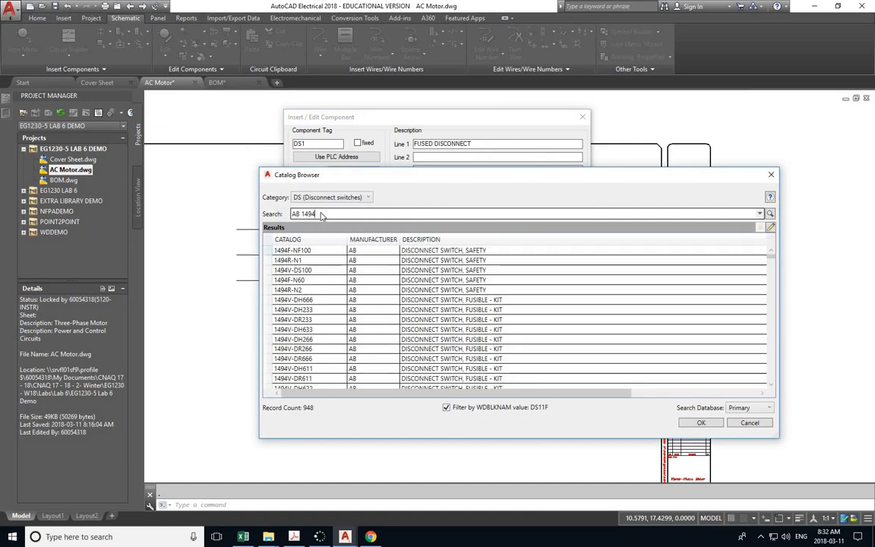
{"action": "left_click_drag", "start_coordinate": [323, 216], "coordinate": [292, 213]}
{"action": "key", "text": "ctrl+v"}
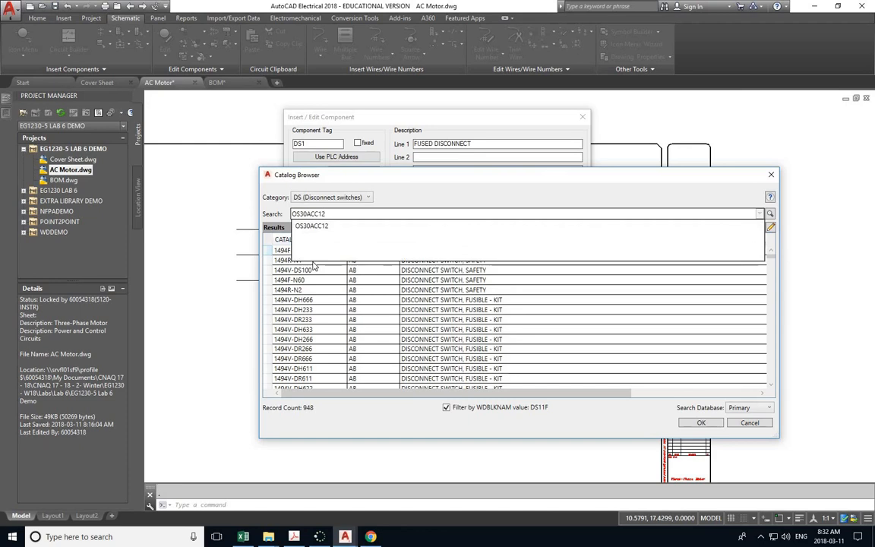
{"action": "key", "text": "Return"}
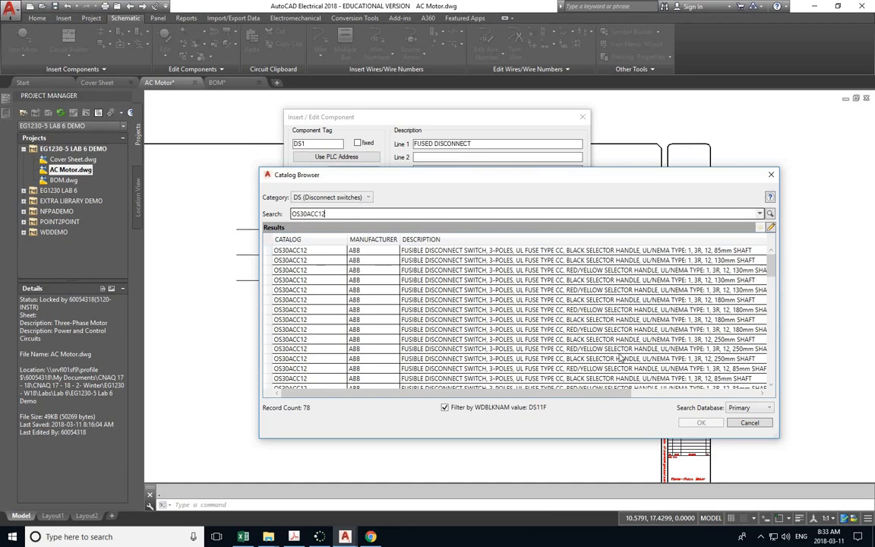
Assign the ABB OS30ACC12 catalog entry with assembly code V1B1 to the fused disconnect and finish its insertion
{"action": "left_click_drag", "start_coordinate": [613, 387], "coordinate": [741, 393]}
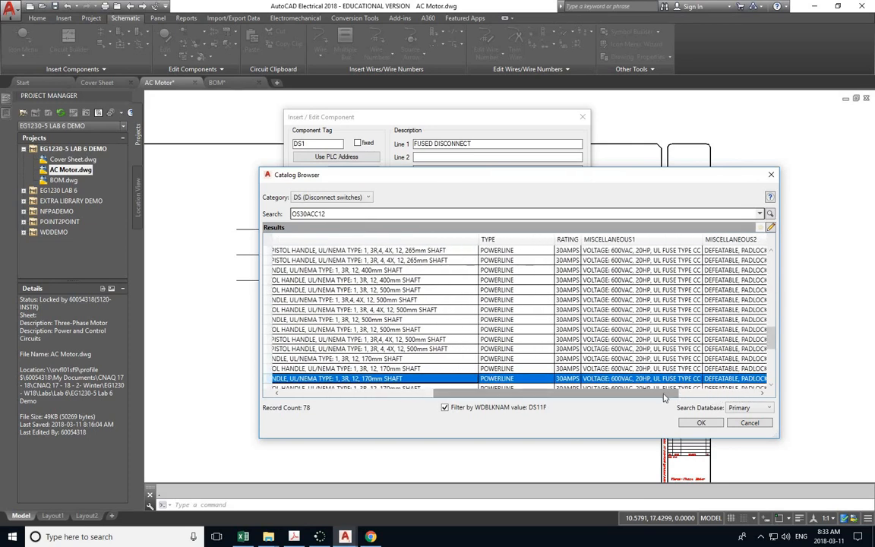
{"action": "left_click_drag", "start_coordinate": [665, 397], "coordinate": [759, 396]}
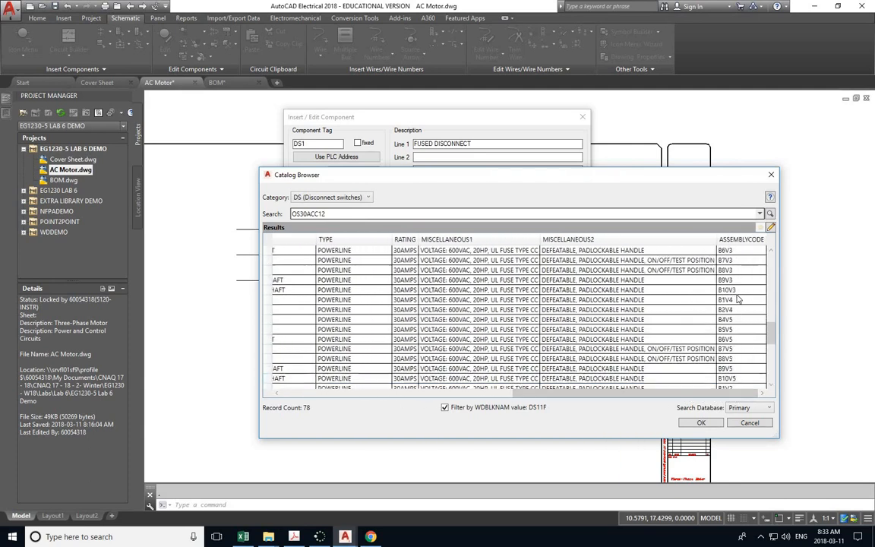
{"action": "scroll", "coordinate": [730, 275], "scroll_direction": "up", "scroll_amount": 10}
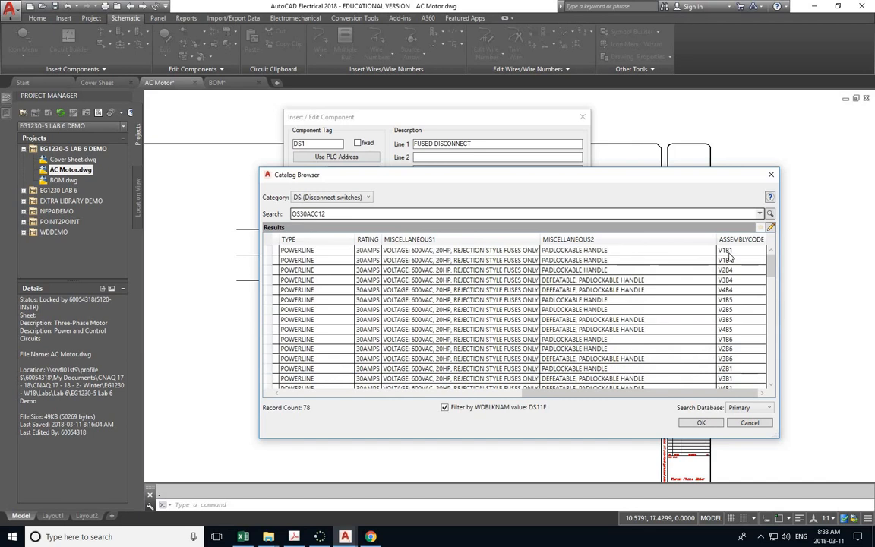
{"action": "double_click", "coordinate": [727, 251]}
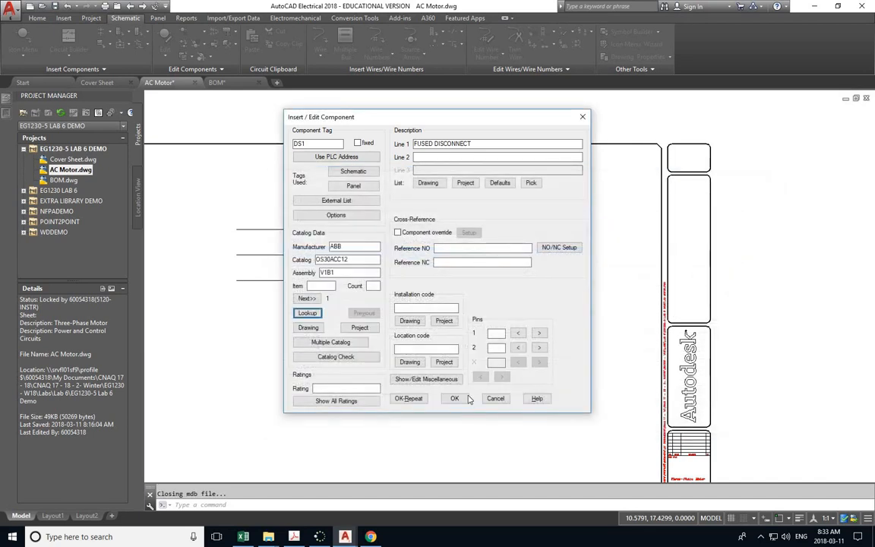
{"action": "left_click", "coordinate": [454, 398]}
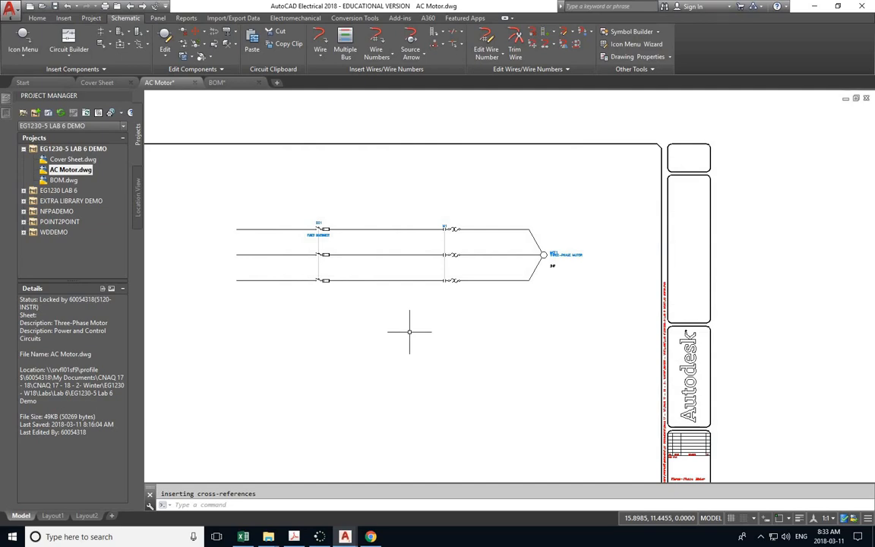
Look up the control circuit's ladder layout in the lab PDF's page 5 schematic
{"action": "key", "text": "alt+Tab"}
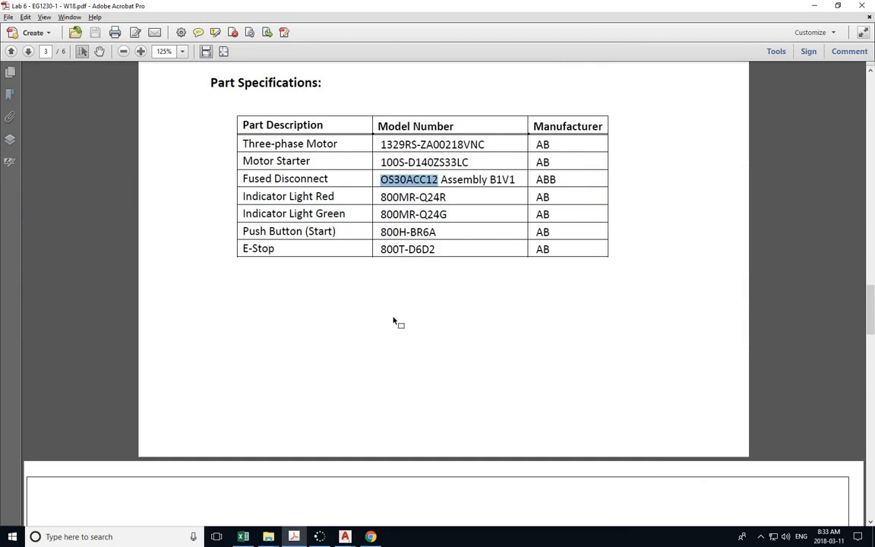
{"action": "scroll", "coordinate": [393, 321], "scroll_direction": "down", "scroll_amount": 15}
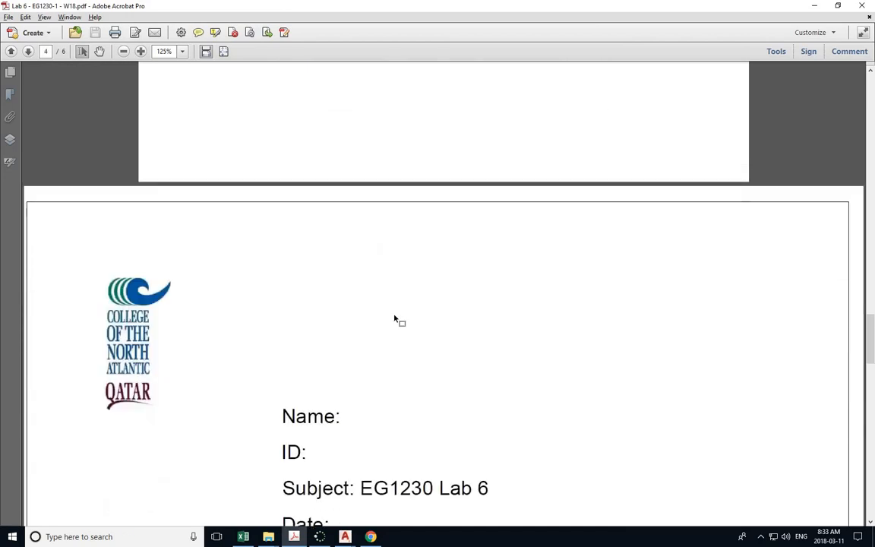
{"action": "scroll", "coordinate": [394, 320], "scroll_direction": "down", "scroll_amount": 5}
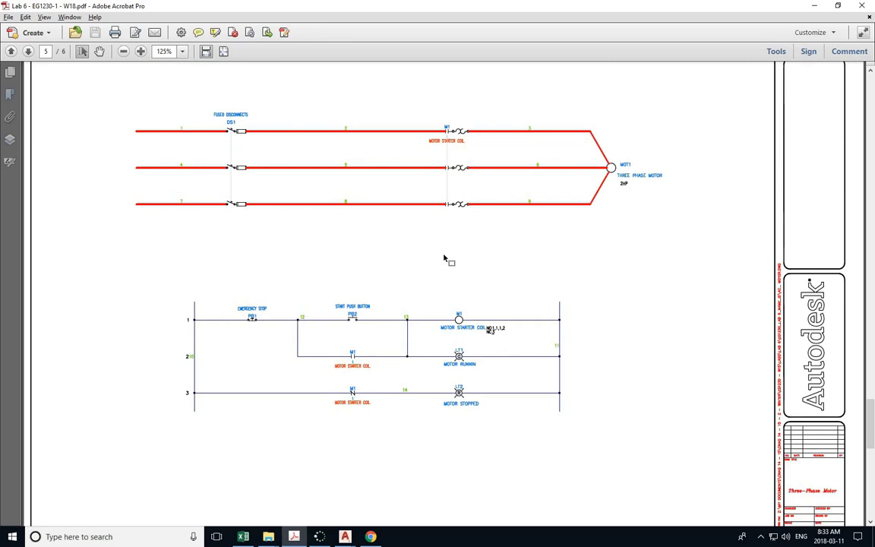
{"action": "key", "text": "alt+Tab"}
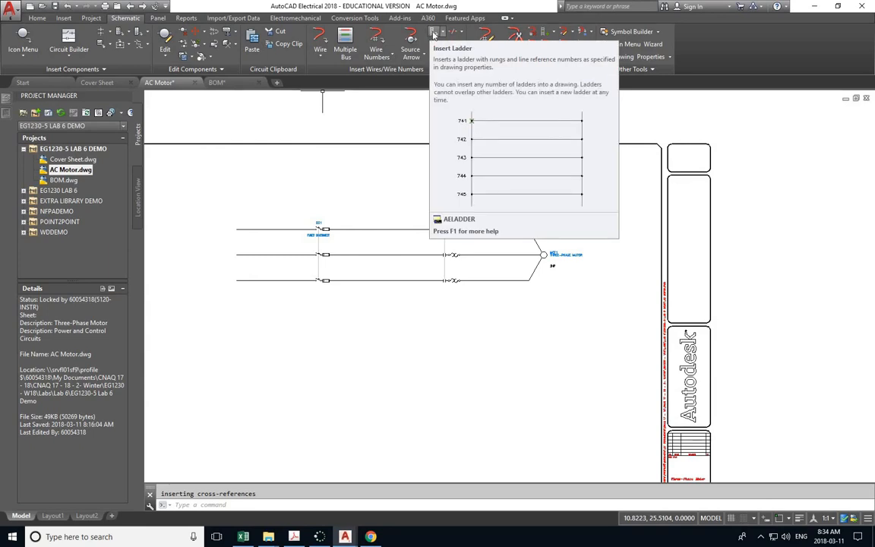
Insert a single-phase ladder with 3 rungs, 15 wide with 1.5 spacing, below the three-phase power circuit
{"action": "left_click", "coordinate": [434, 35]}
{"action": "left_click", "coordinate": [350, 273]}
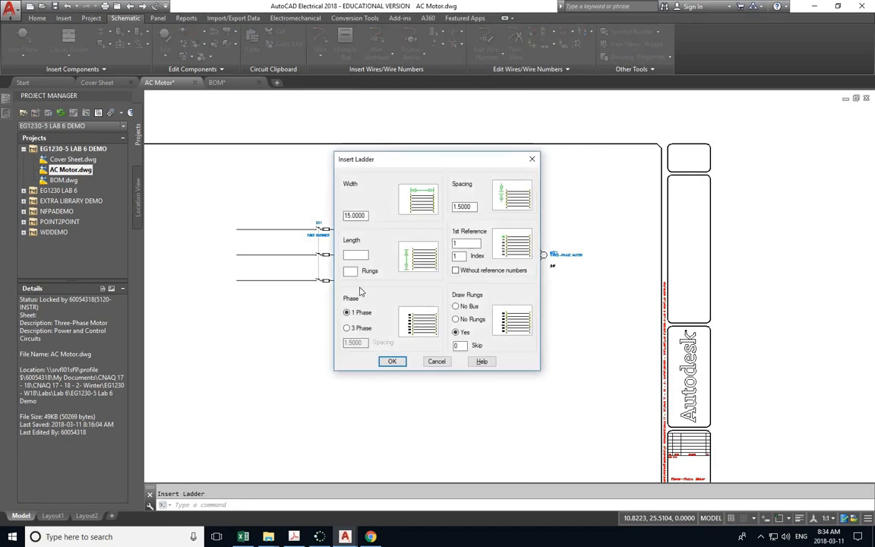
{"action": "key", "text": "alt+Tab"}
{"action": "key", "text": "alt+Tab"}
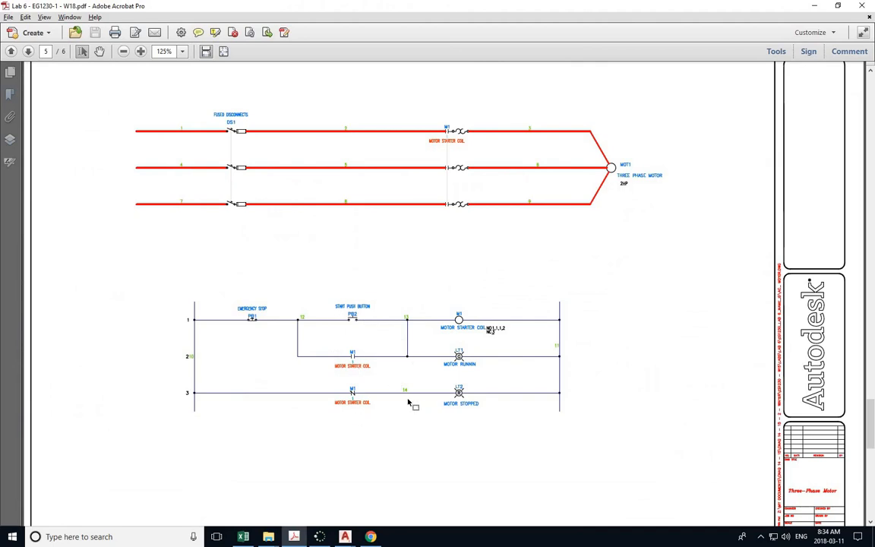
{"action": "key", "text": "alt+Tab"}
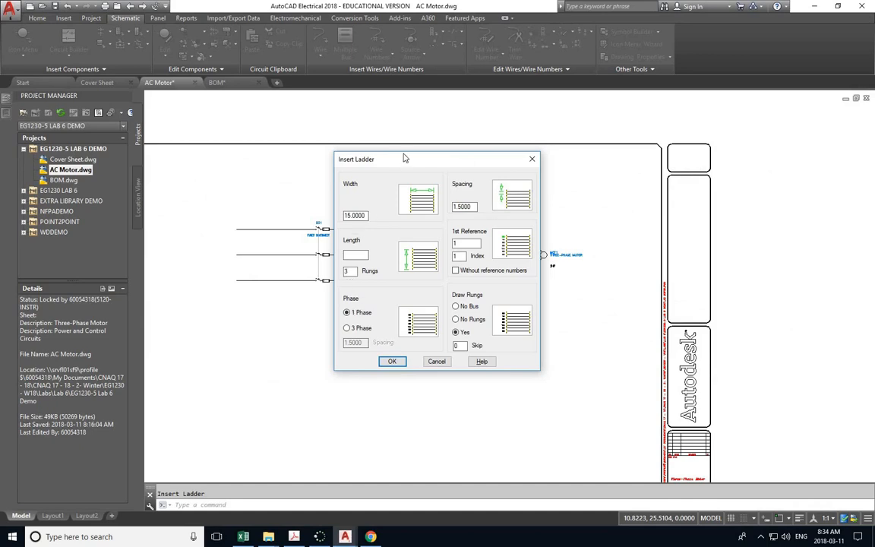
{"action": "left_click", "coordinate": [391, 360]}
{"action": "mouse_move", "coordinate": [350, 367]}
{"action": "middle_mouse_down"}
{"action": "mouse_move", "coordinate": [383, 303]}
{"action": "mouse_move", "coordinate": [372, 267]}
{"action": "middle_mouse_up"}
{"action": "left_click", "coordinate": [325, 264]}
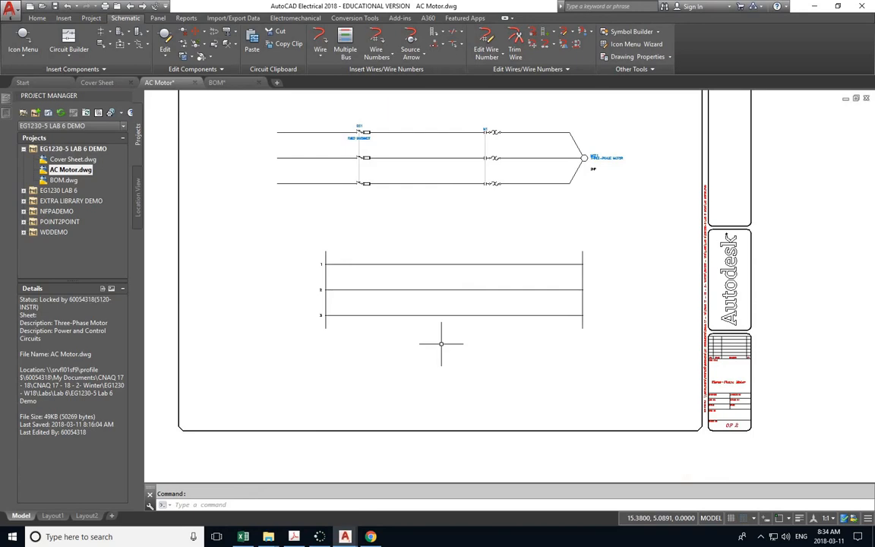
{"action": "key", "text": "alt+Tab"}
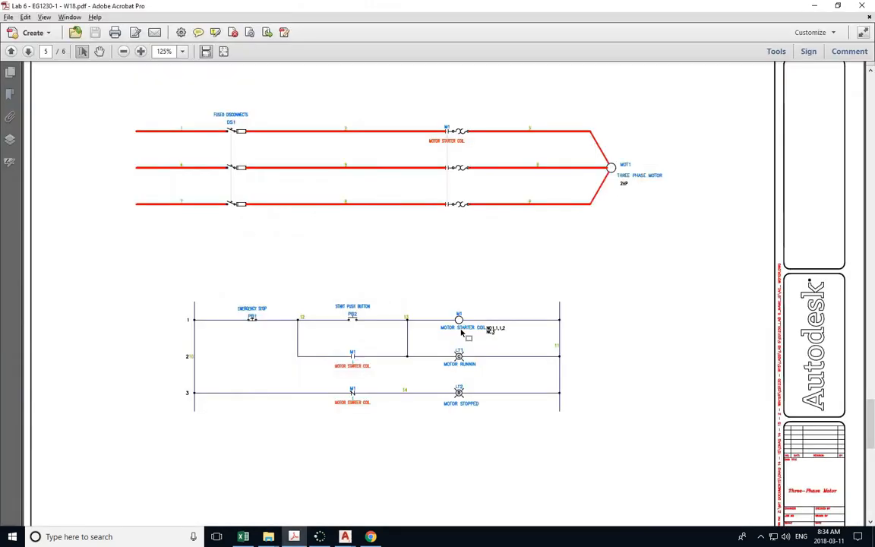
{"action": "scroll", "coordinate": [460, 331], "scroll_direction": "up", "scroll_amount": 1}
{"action": "scroll", "coordinate": [393, 334], "scroll_direction": "down", "scroll_amount": 1}
{"action": "key", "text": "alt+Tab"}
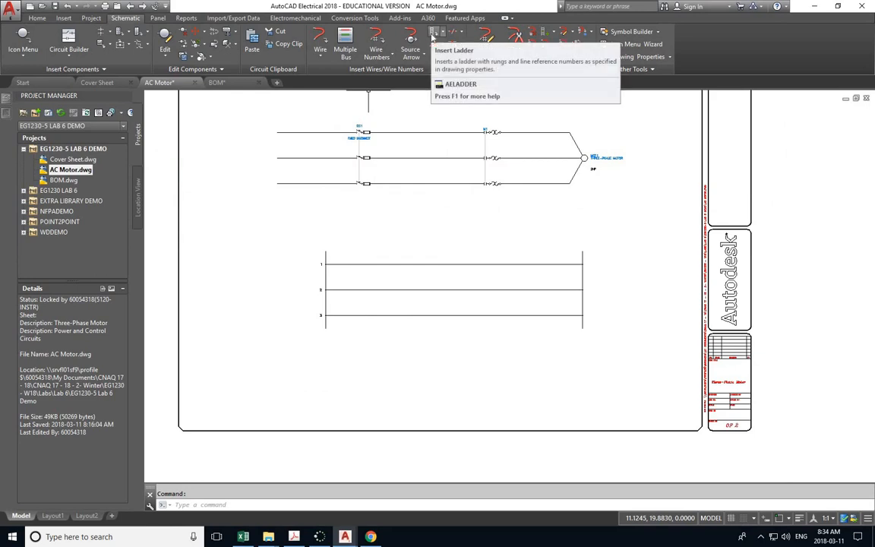
{"action": "left_click", "coordinate": [433, 36]}
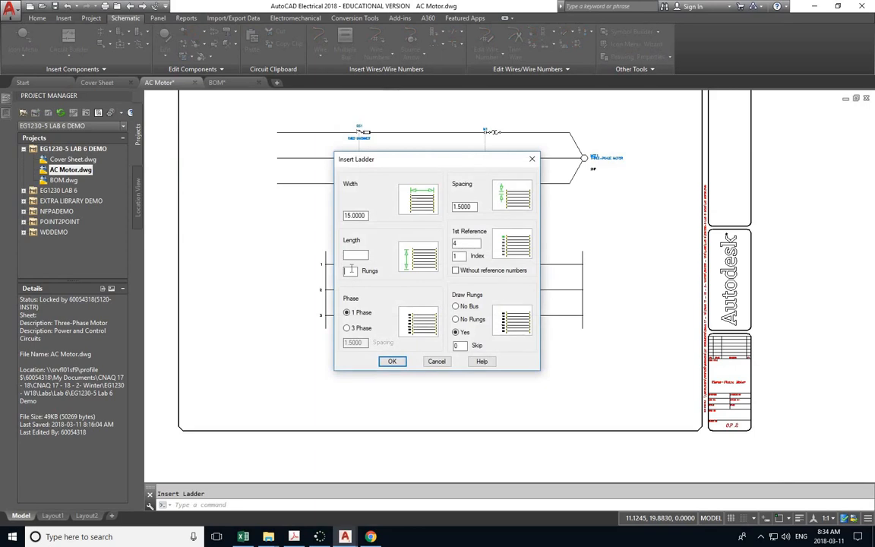
{"action": "left_click", "coordinate": [349, 270]}
{"action": "type", "text": "3"}
{"action": "left_click", "coordinate": [437, 362]}
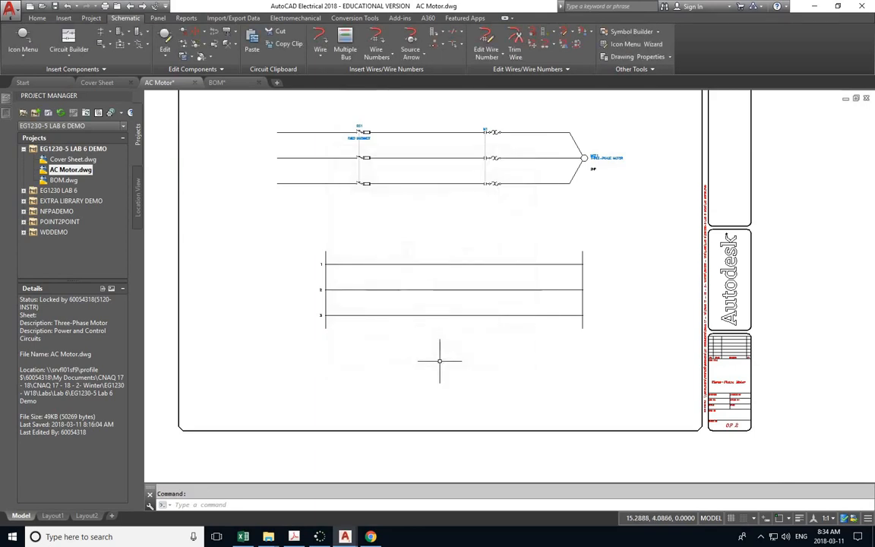
Check the emergency stop symbol in the lab PDF and place a Mushroom Head NC push button near the start of rung 1
{"action": "key", "text": "alt+Tab"}
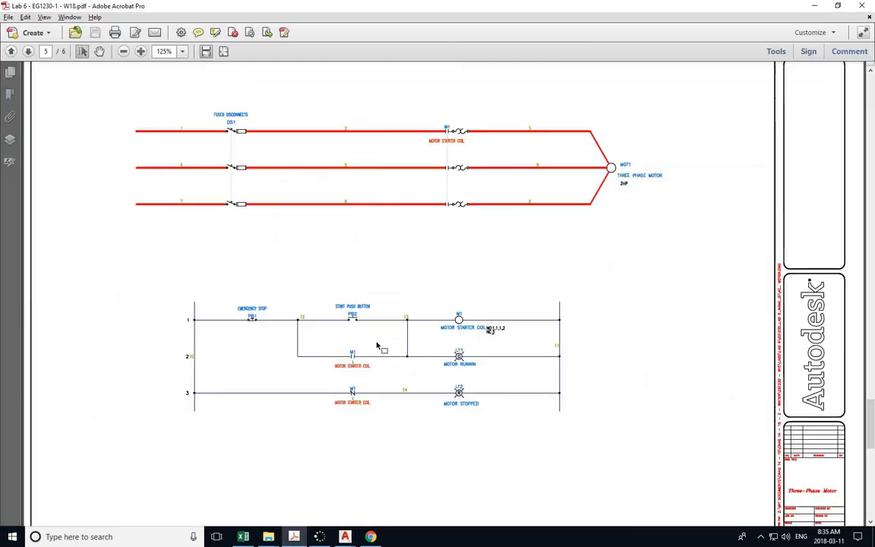
{"action": "scroll", "coordinate": [254, 337], "scroll_direction": "up", "scroll_amount": 3, "text": "ctrl"}
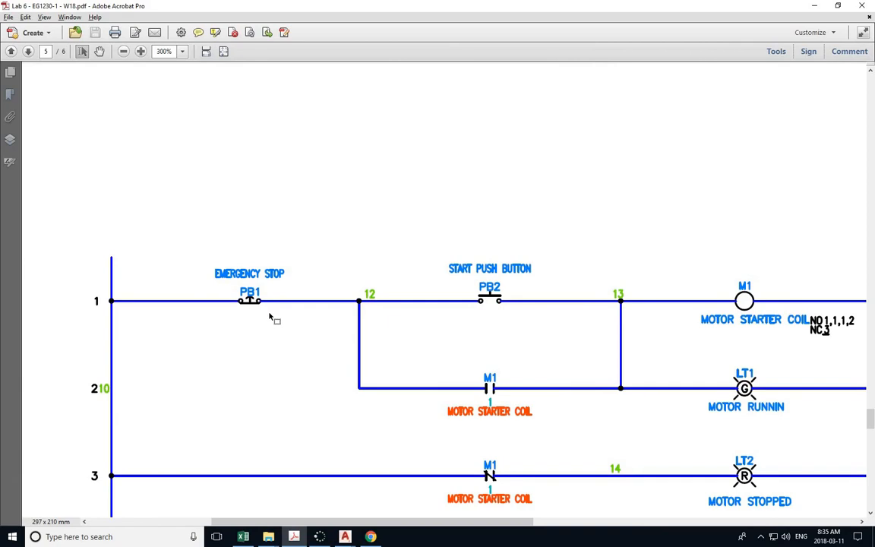
{"action": "key", "text": "alt+Tab"}
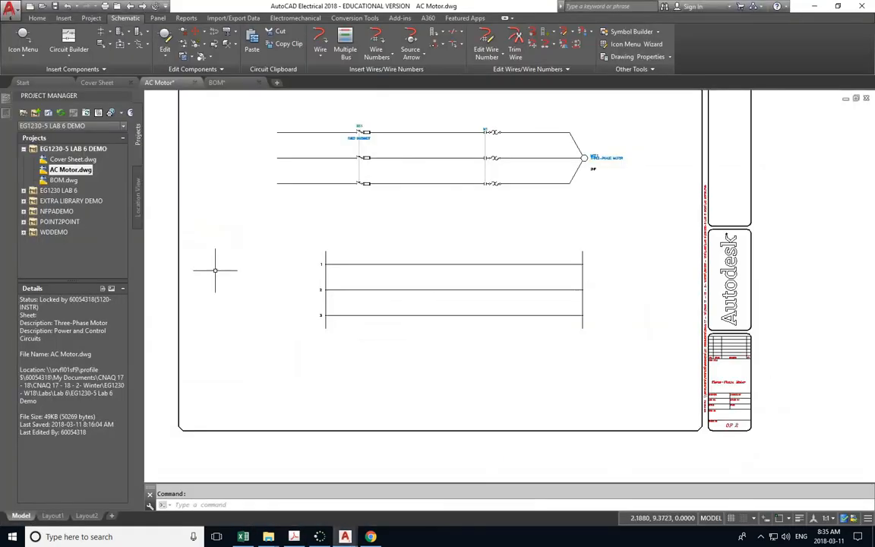
{"action": "left_click", "coordinate": [23, 38]}
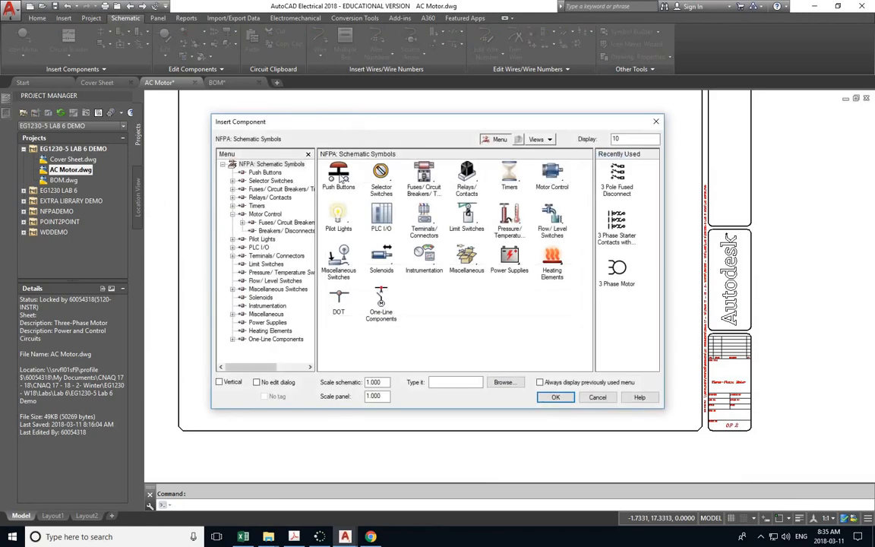
{"action": "left_click", "coordinate": [340, 176]}
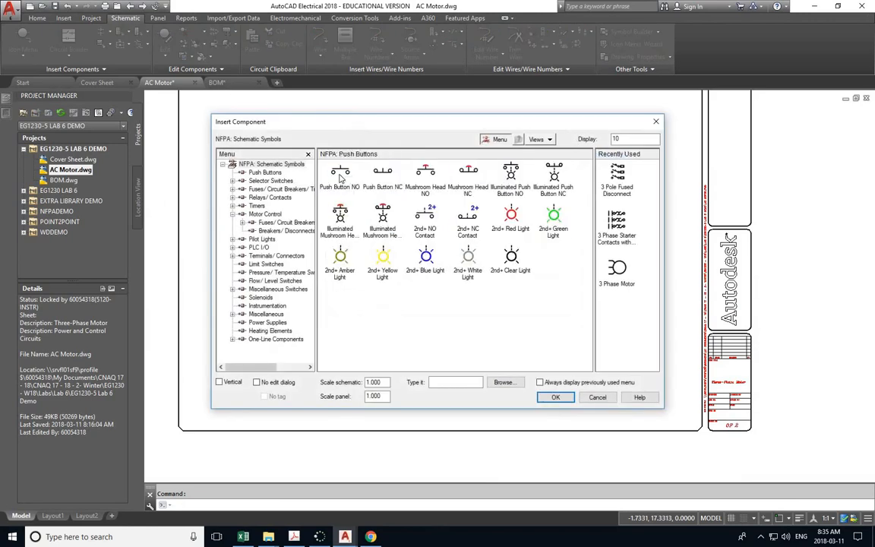
{"action": "left_click", "coordinate": [468, 174]}
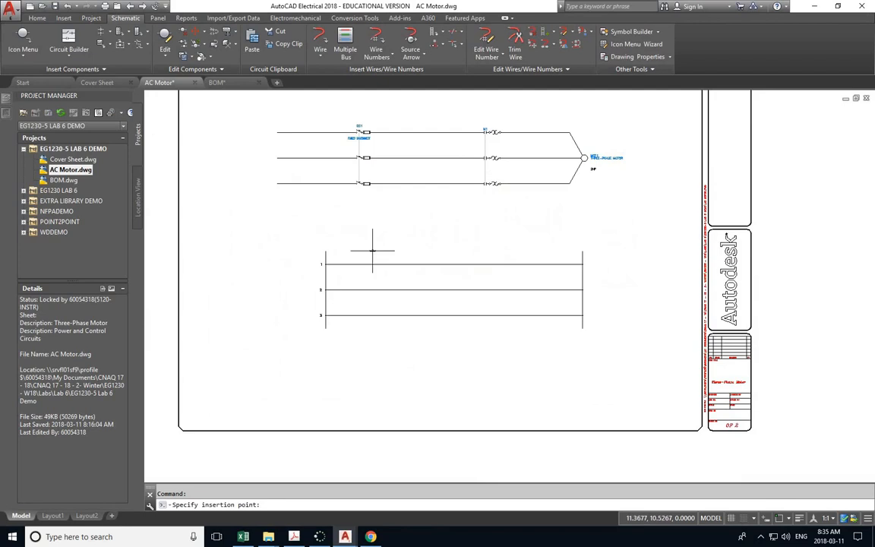
{"action": "scroll", "coordinate": [353, 263], "scroll_direction": "up", "scroll_amount": 8}
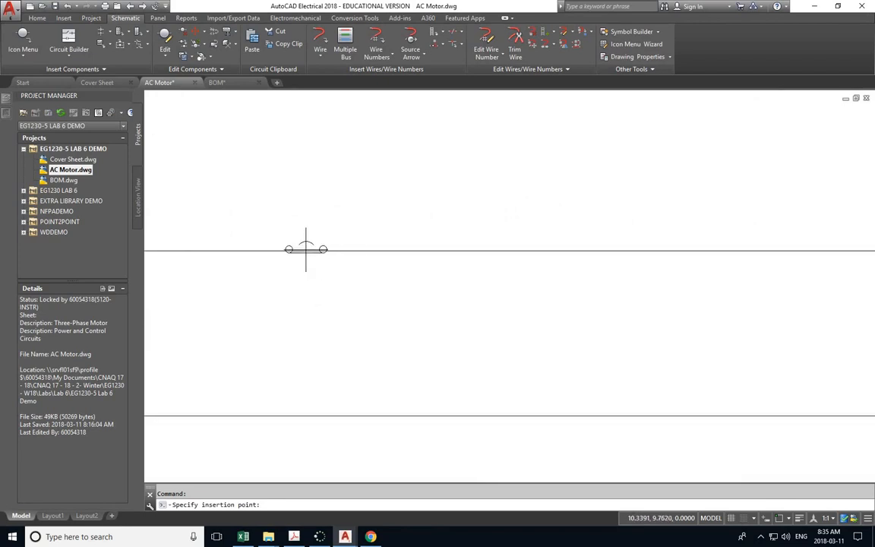
{"action": "left_click", "coordinate": [306, 249]}
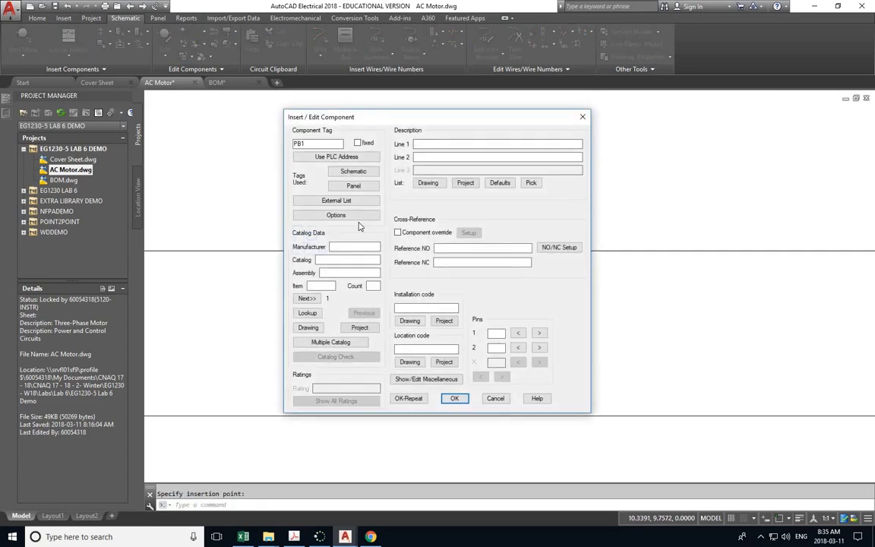
Look up the emergency stop's labels in the lab PDF schematic and set its first description line to EMERGENCY STOP
{"action": "key", "text": "alt+Tab"}
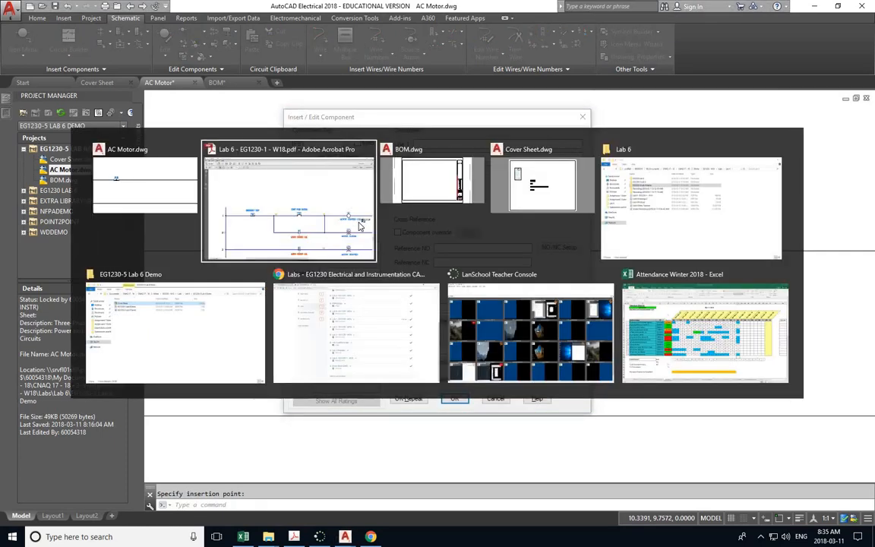
{"action": "left_click", "coordinate": [358, 224]}
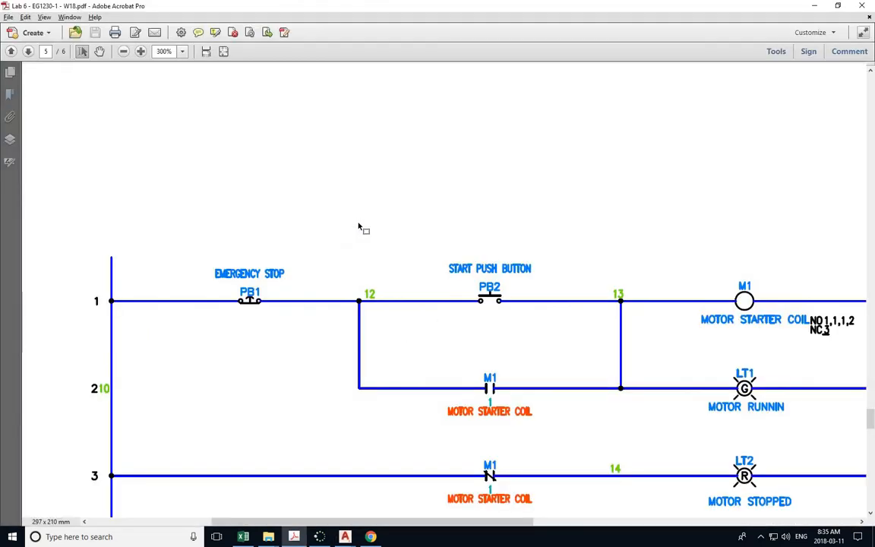
{"action": "key", "text": "alt+Tab"}
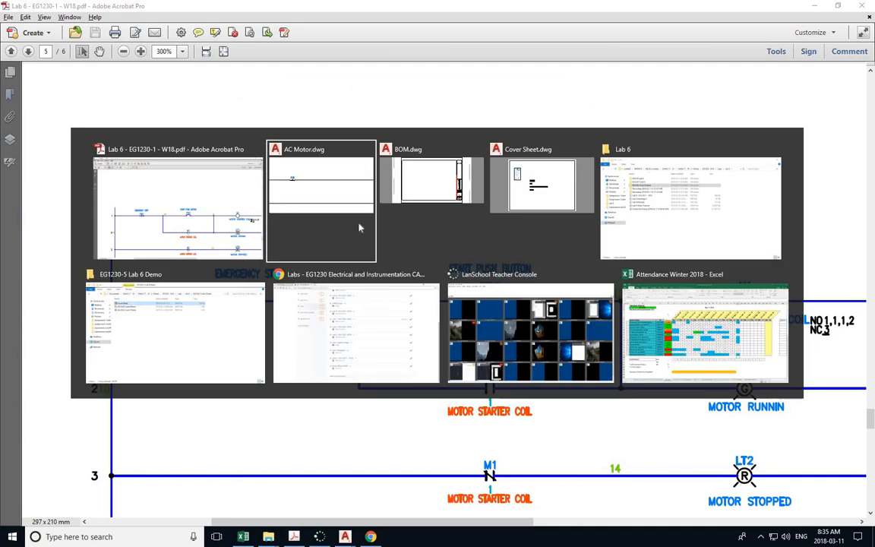
{"action": "left_click", "coordinate": [359, 227]}
{"action": "key", "text": "alt+Tab"}
{"action": "key", "text": "alt+Tab"}
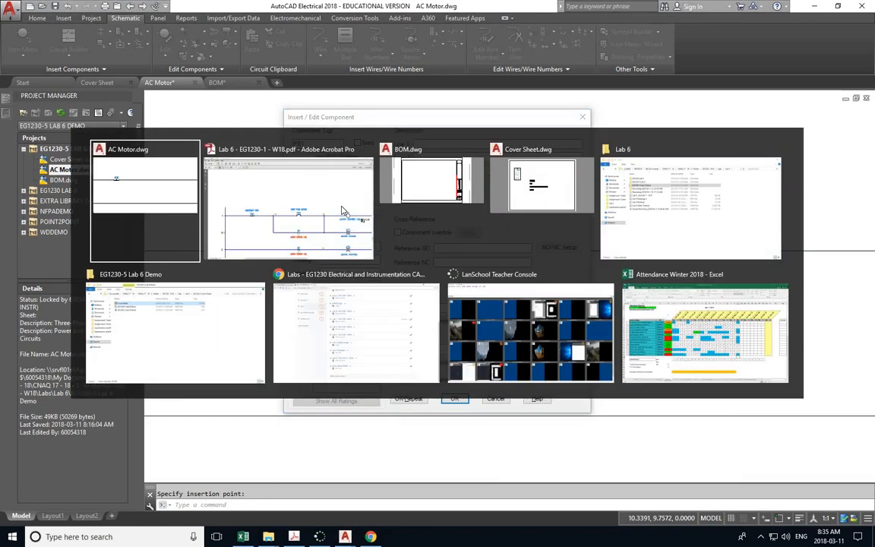
{"action": "left_click", "coordinate": [308, 191]}
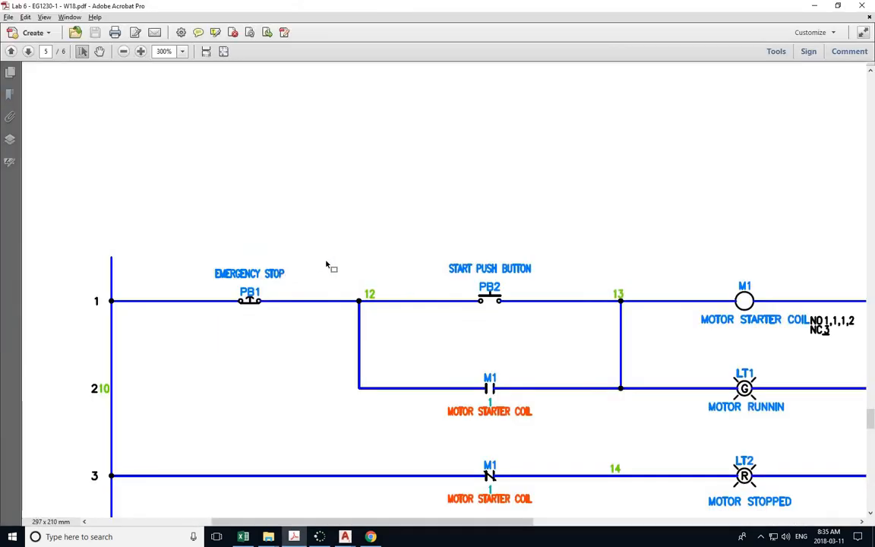
{"action": "key", "text": "alt+Tab"}
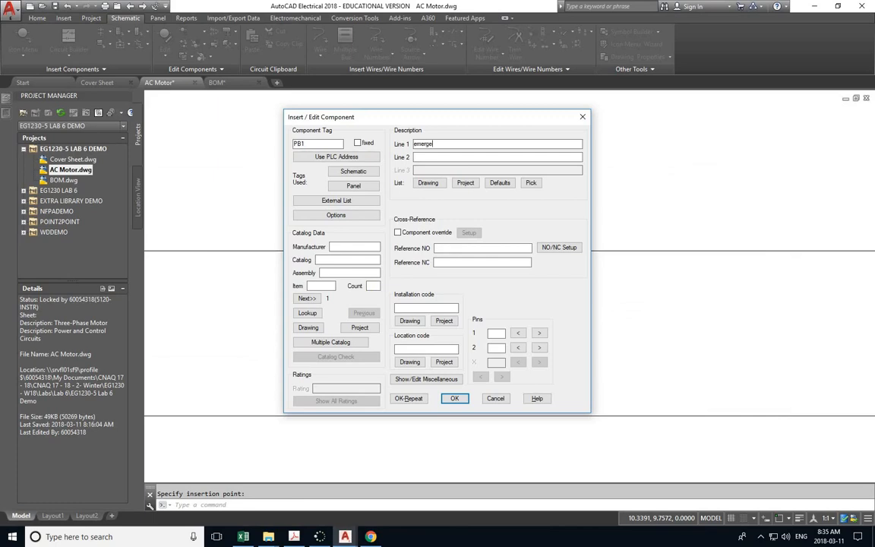
{"action": "type", "text": "op"}
{"action": "key", "text": "Tab"}
Copy the E-Stop model number 800T-D6D2 from the lab PDF's Part Specifications table
{"action": "key", "text": "alt+Tab"}
{"action": "key", "text": "alt+Tab"}
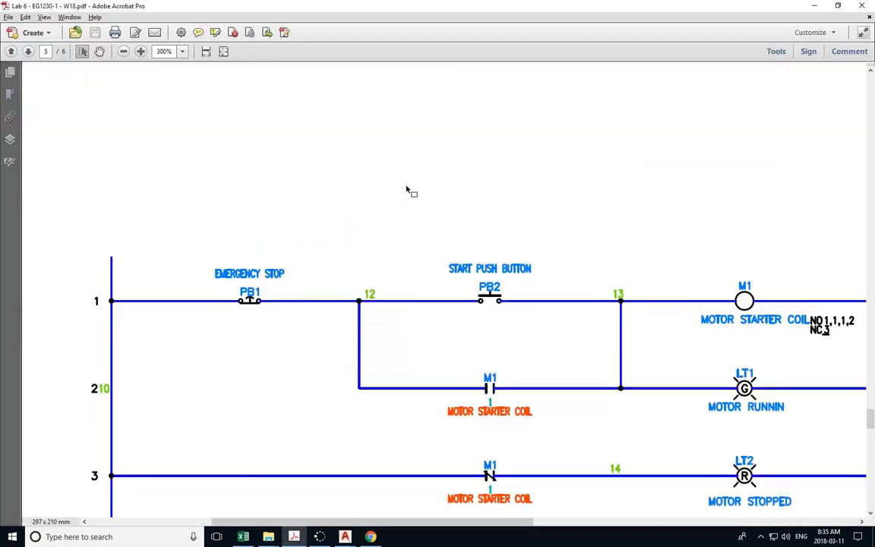
{"action": "scroll", "coordinate": [406, 190], "scroll_direction": "up", "scroll_amount": 3}
{"action": "scroll", "coordinate": [406, 190], "scroll_direction": "down", "scroll_amount": 4, "text": "ctrl"}
{"action": "scroll", "coordinate": [406, 188], "scroll_direction": "up", "scroll_amount": 5}
{"action": "scroll", "coordinate": [404, 190], "scroll_direction": "up", "scroll_amount": 8}
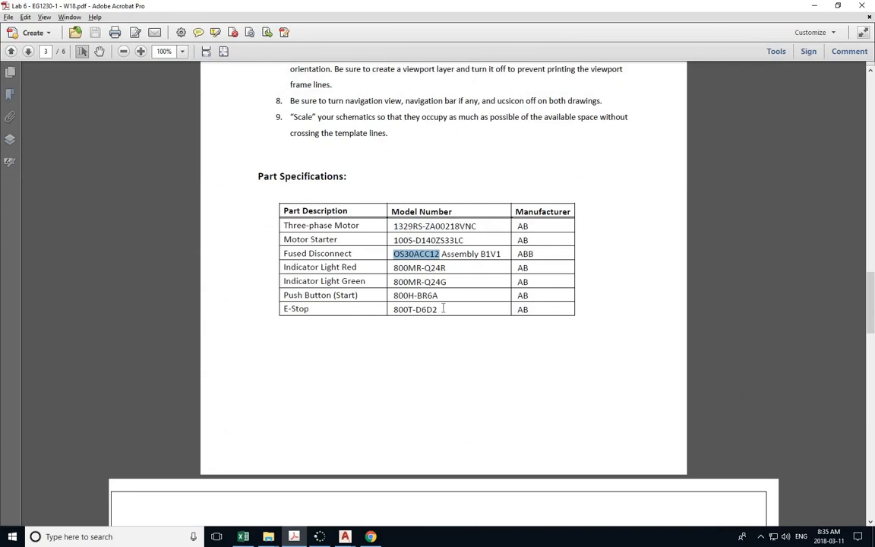
{"action": "left_click_drag", "start_coordinate": [438, 309], "coordinate": [393, 309]}
{"action": "key", "text": "ctrl+c"}
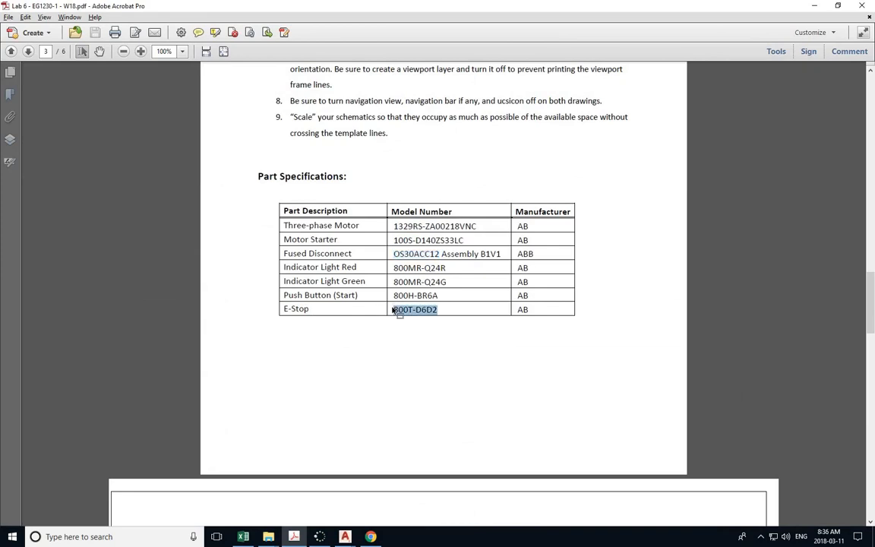
Search the push button catalog for 800T-D6D2, assign the AB entry to the emergency stop and finish its insertion
{"action": "key", "text": "alt+Tab"}
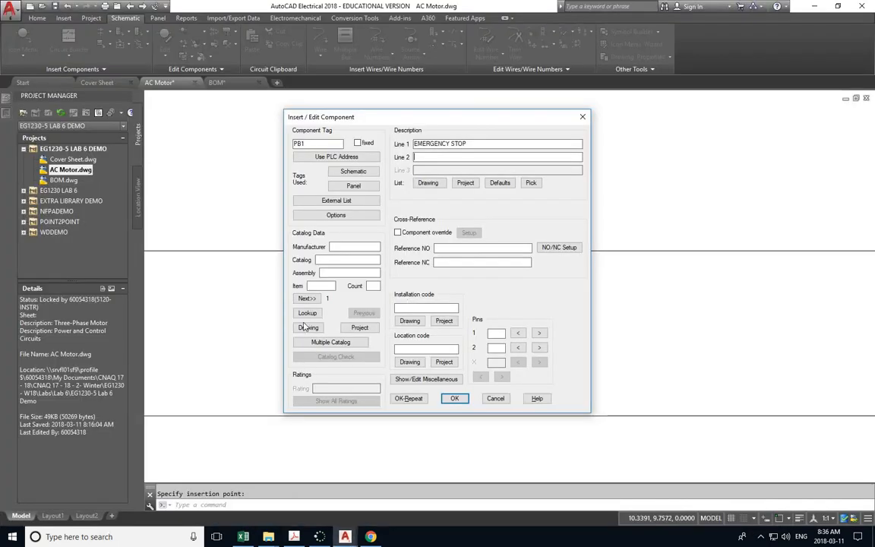
{"action": "left_click", "coordinate": [307, 313]}
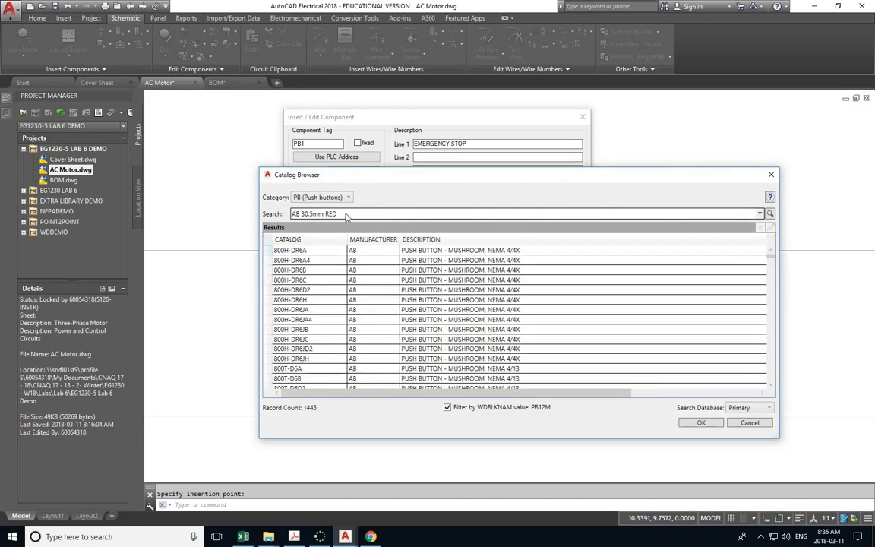
{"action": "left_click_drag", "start_coordinate": [337, 214], "coordinate": [290, 214]}
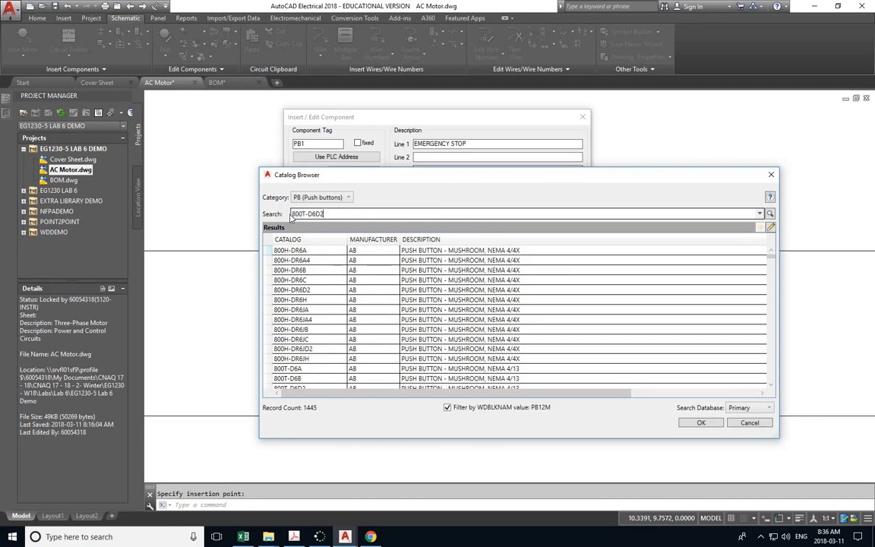
{"action": "key", "text": "ctrl+v"}
{"action": "key", "text": "Return"}
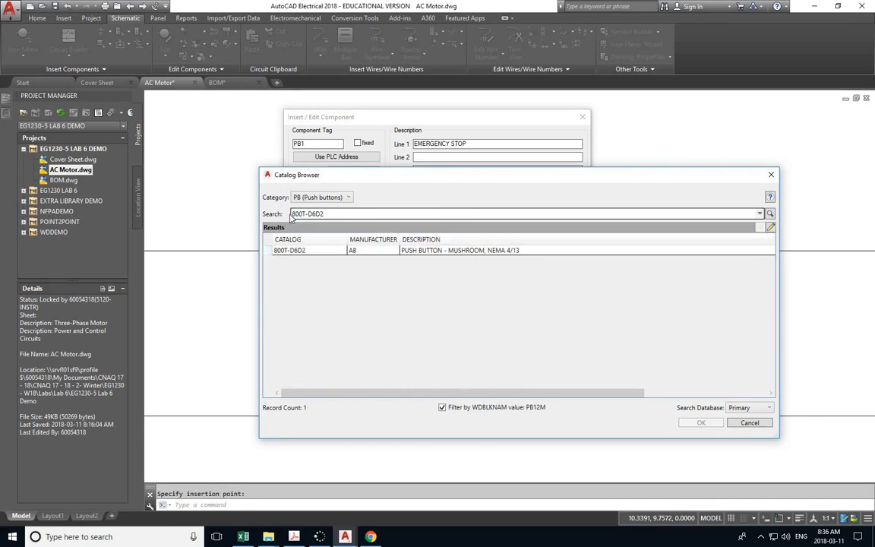
{"action": "double_click", "coordinate": [292, 251]}
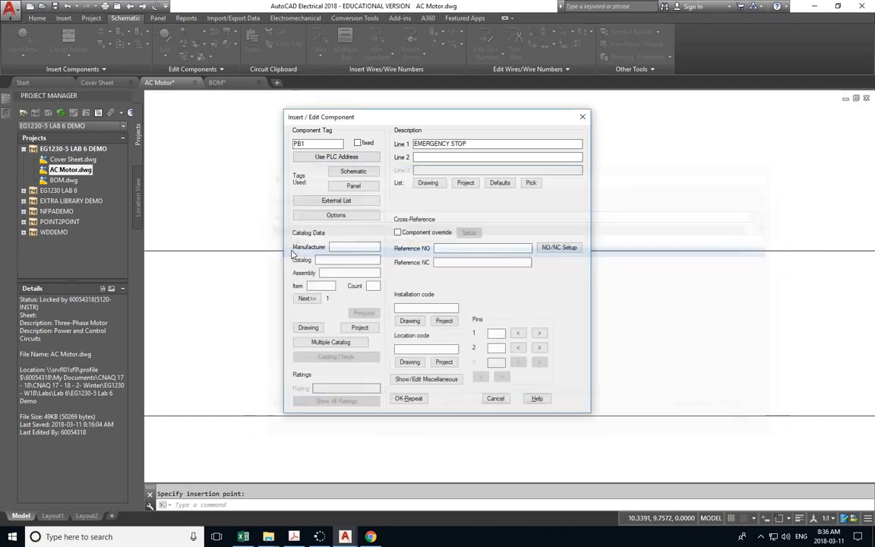
{"action": "left_click", "coordinate": [453, 398]}
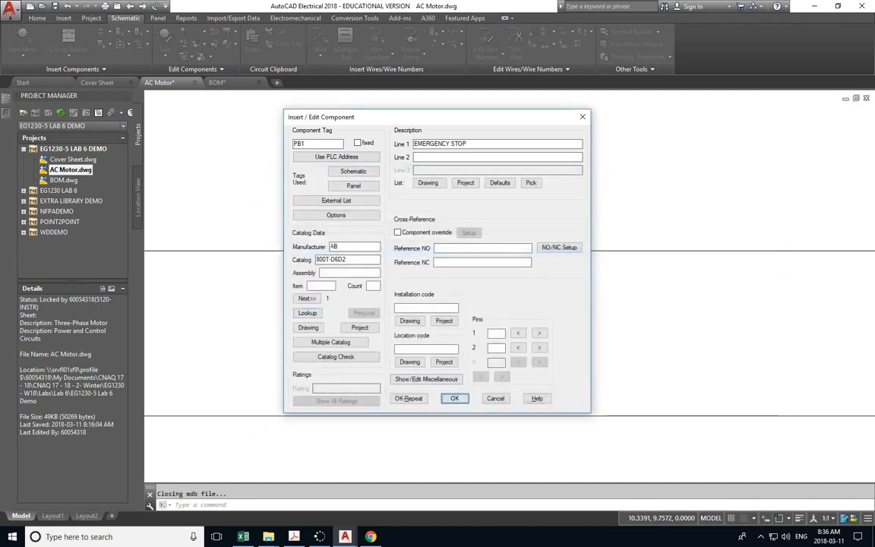
Look up the component after the emergency stop on rung 1 in the lab PDF schematic and open the schematic symbol library in AutoCAD Electrical
{"action": "scroll", "coordinate": [346, 309], "scroll_direction": "down", "scroll_amount": 3}
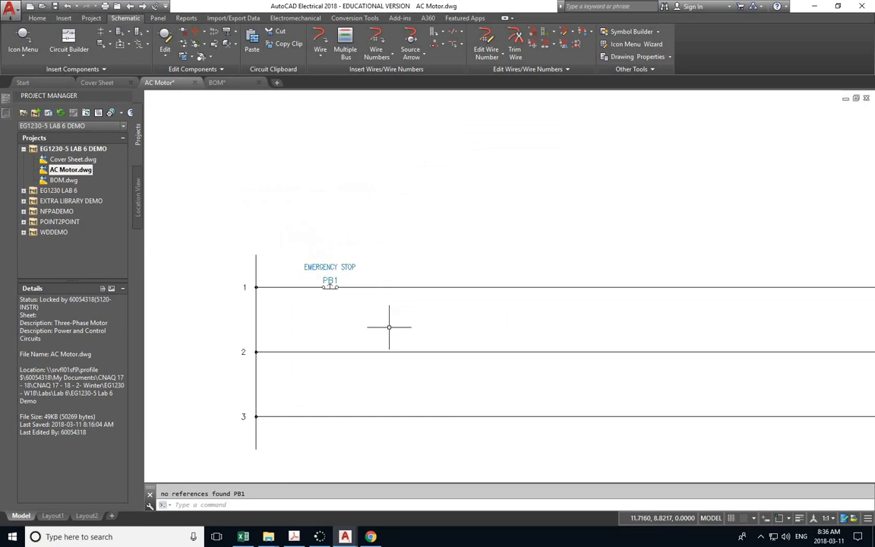
{"action": "scroll", "coordinate": [390, 328], "scroll_direction": "down", "scroll_amount": 2}
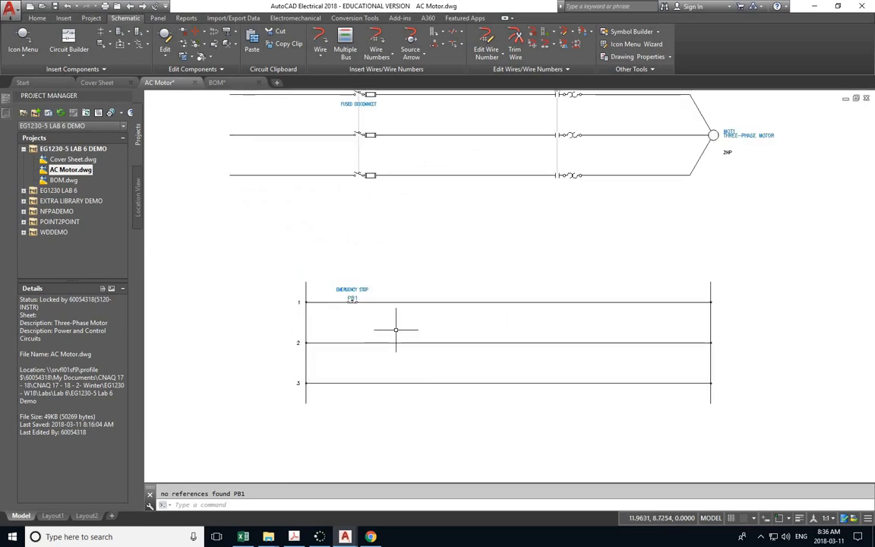
{"action": "key", "text": "alt+Tab"}
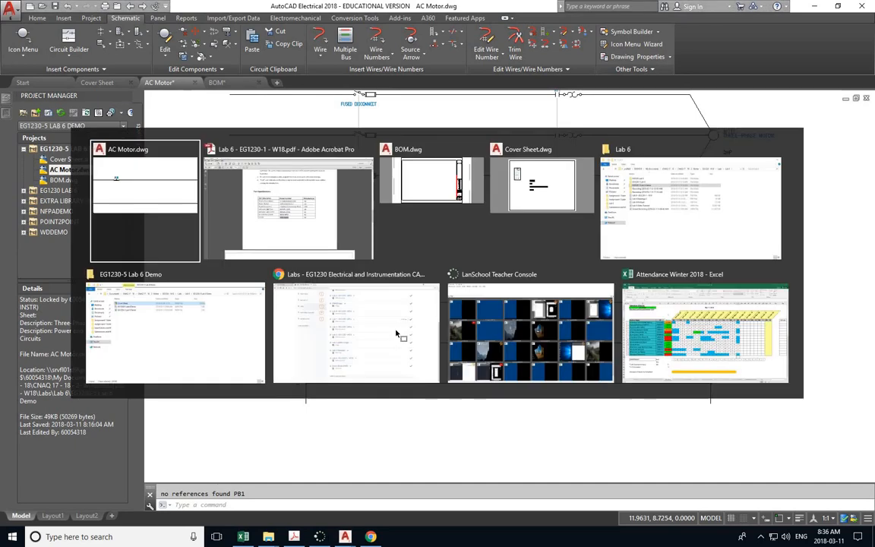
{"action": "scroll", "coordinate": [396, 333], "scroll_direction": "down", "scroll_amount": 15}
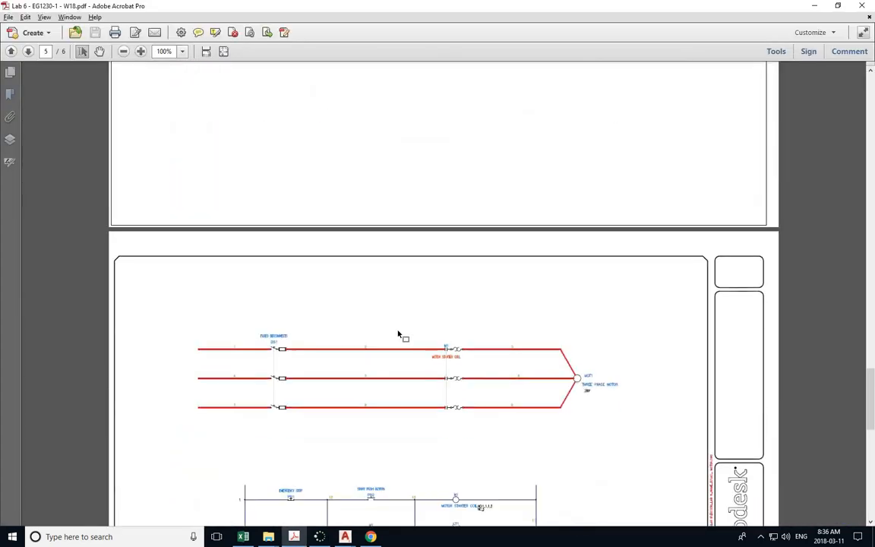
{"action": "scroll", "coordinate": [384, 357], "scroll_direction": "down", "scroll_amount": 3}
{"action": "scroll", "coordinate": [357, 384], "scroll_direction": "up", "scroll_amount": 4, "text": "ctrl"}
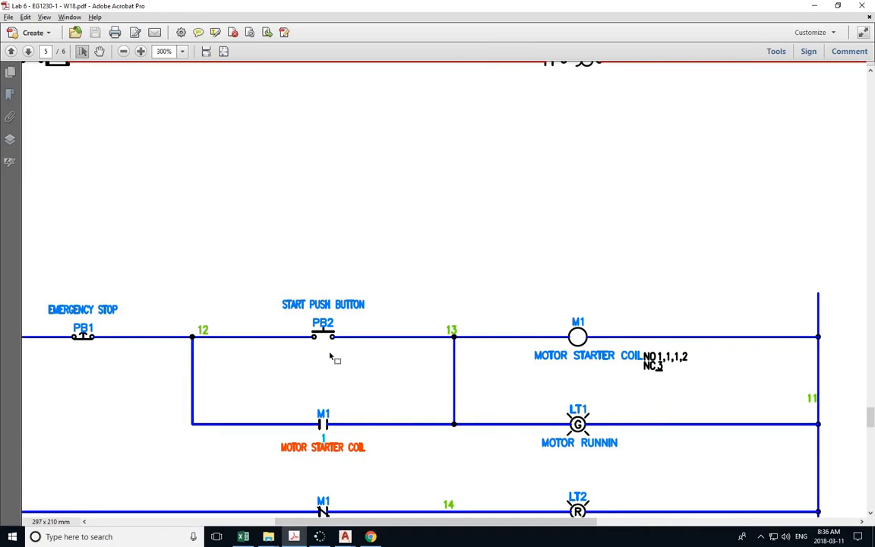
{"action": "key", "text": "alt+Tab"}
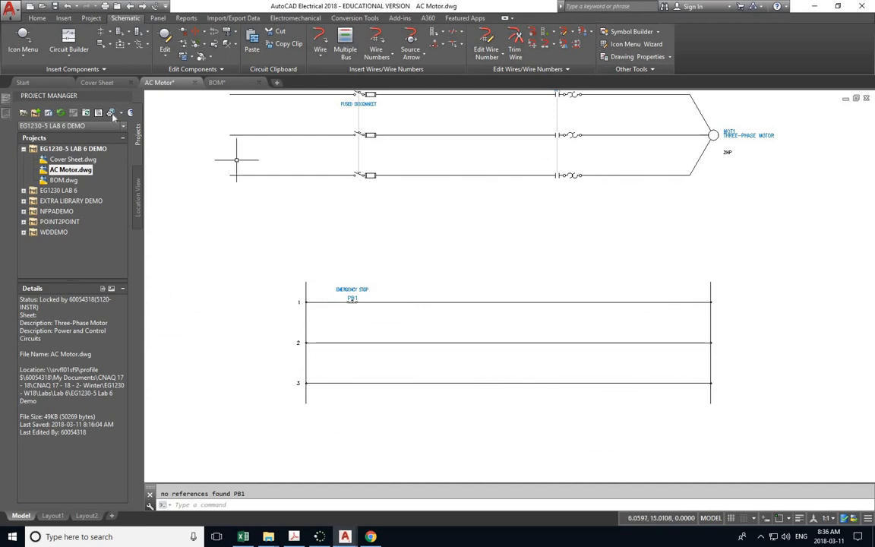
{"action": "left_click", "coordinate": [23, 38]}
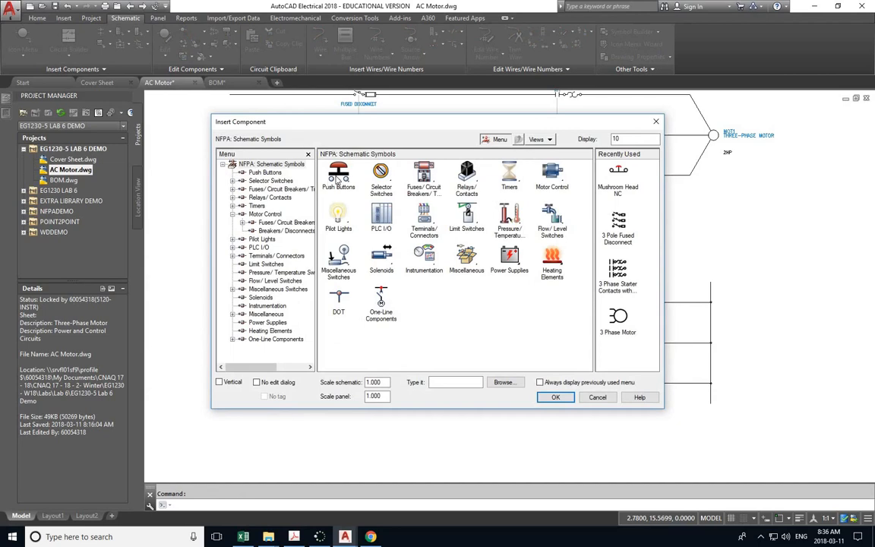
Insert a Push Button NO symbol near the middle of rung 1, with the description START PUSH BUTTON as in the lab PDF
{"action": "left_click", "coordinate": [338, 177]}
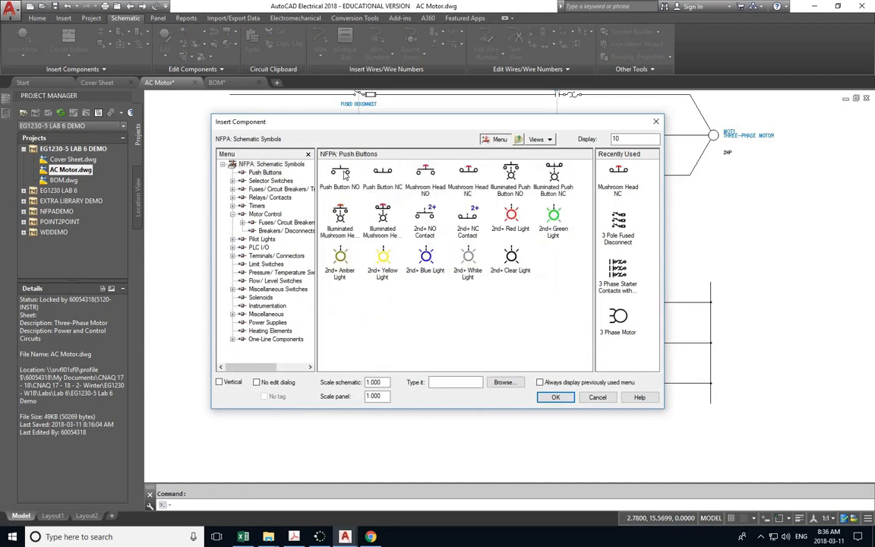
{"action": "left_click", "coordinate": [343, 176]}
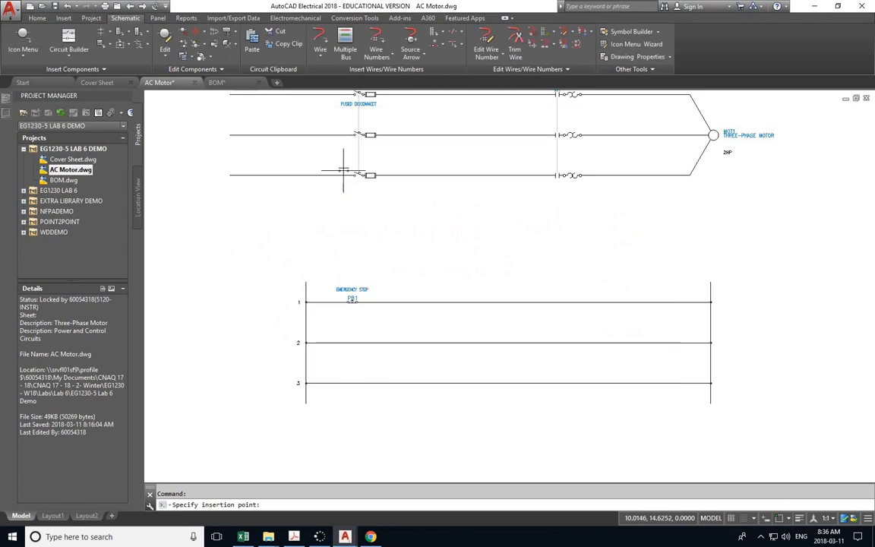
{"action": "left_click", "coordinate": [492, 302]}
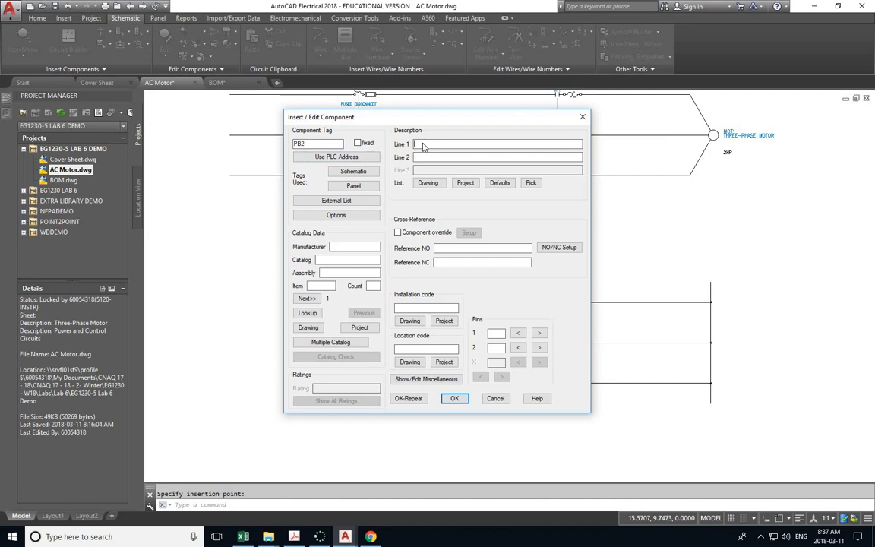
{"action": "key", "text": "alt+Tab"}
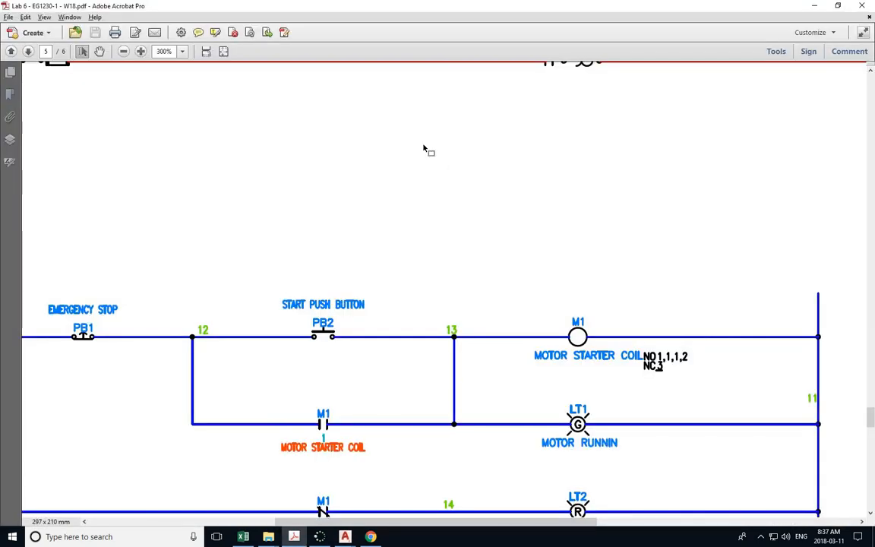
{"action": "key", "text": "alt+Tab"}
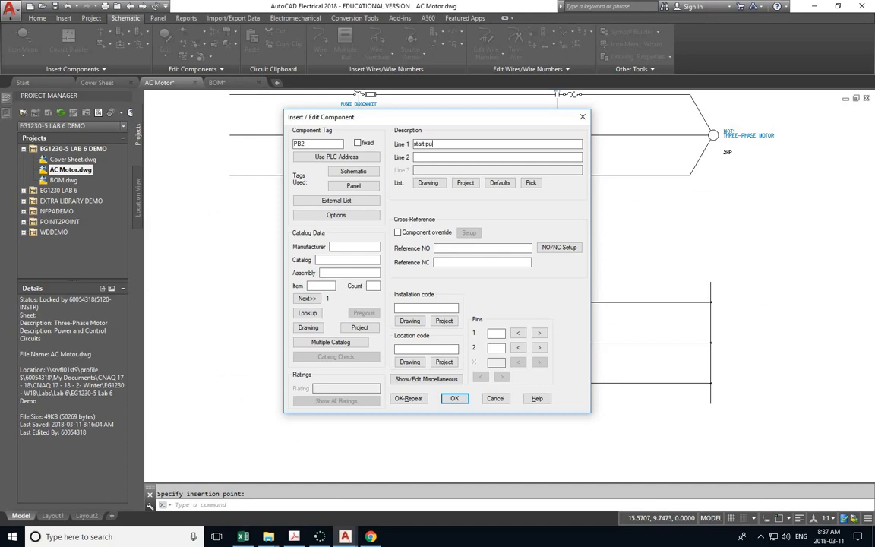
{"action": "type", "text": "ush button"}
{"action": "key", "text": "Return"}
Switch to the lab PDF in Adobe Acrobat and copy the start push button's model number, 800H-BR6A, from the Part Specifications table
{"action": "key", "text": "alt+Tab"}
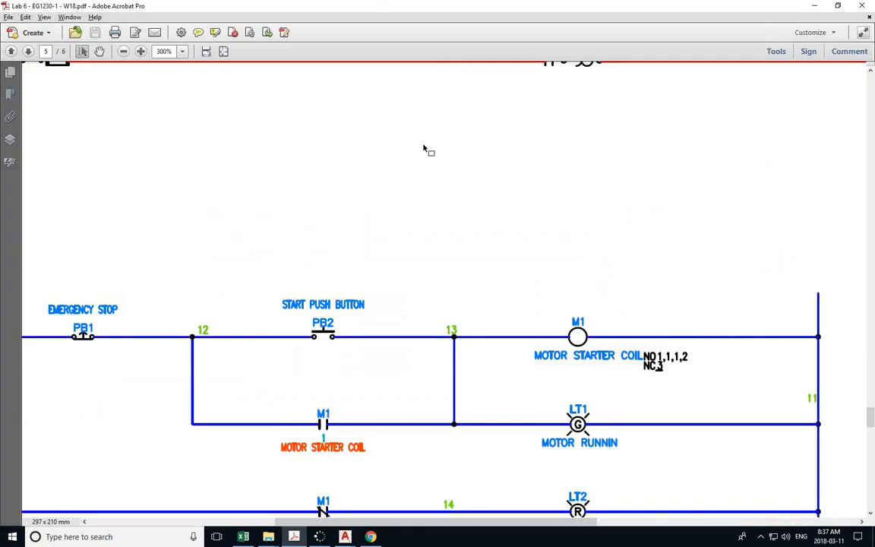
{"action": "scroll", "coordinate": [424, 148], "scroll_direction": "up", "scroll_amount": 3}
{"action": "scroll", "coordinate": [423, 149], "scroll_direction": "up", "scroll_amount": 10}
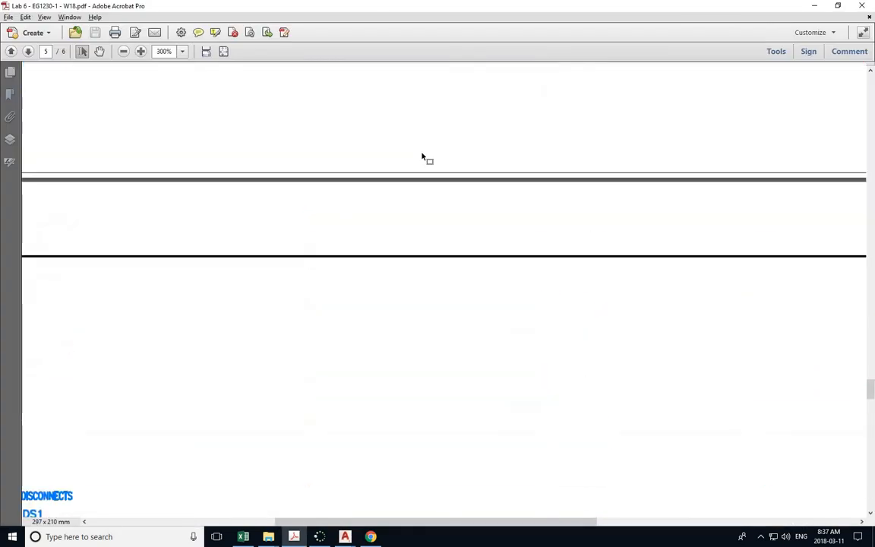
{"action": "scroll", "coordinate": [424, 158], "scroll_direction": "down", "scroll_amount": 5, "text": "ctrl"}
{"action": "scroll", "coordinate": [422, 159], "scroll_direction": "up", "scroll_amount": 10}
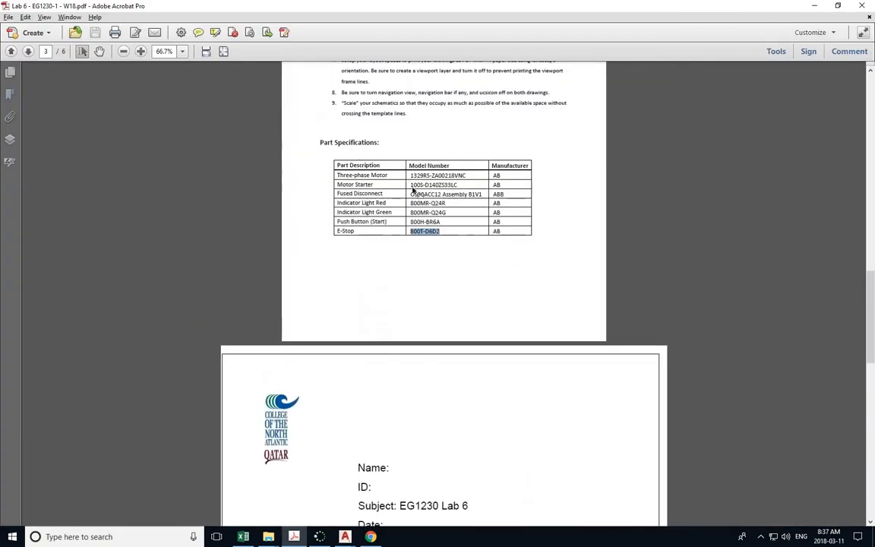
{"action": "scroll", "coordinate": [419, 226], "scroll_direction": "up", "scroll_amount": 3, "text": "ctrl"}
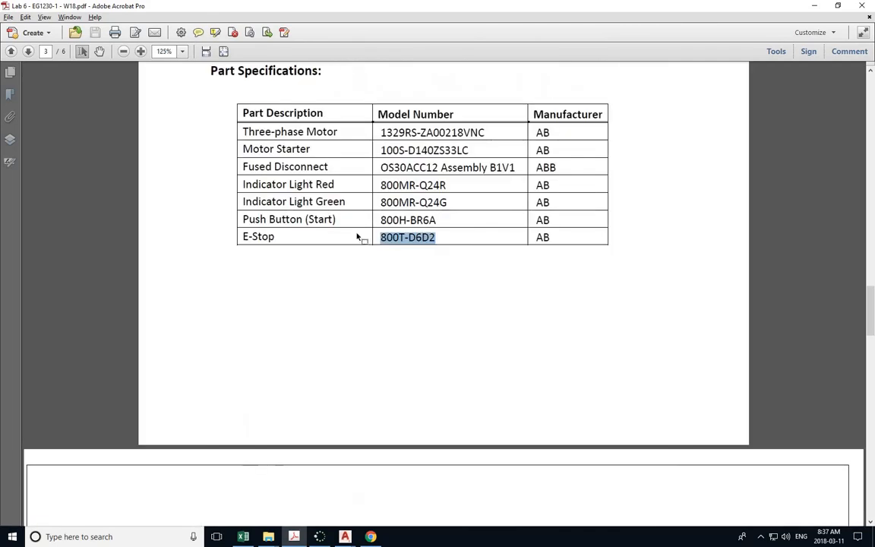
{"action": "left_click_drag", "start_coordinate": [437, 220], "coordinate": [349, 220]}
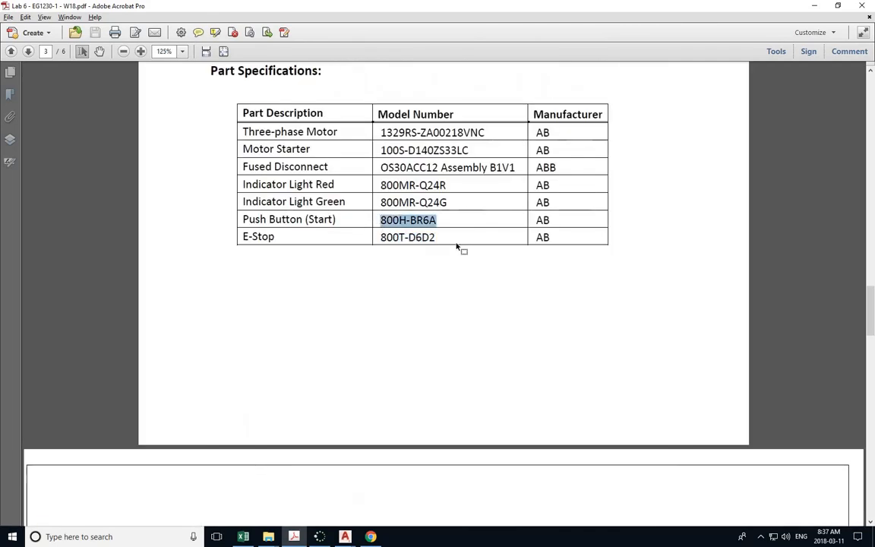
Back in AutoCAD Electrical, assign the AB catalog part 800H-BR6A to the start push button and accept the component
{"action": "key", "text": "alt+Tab"}
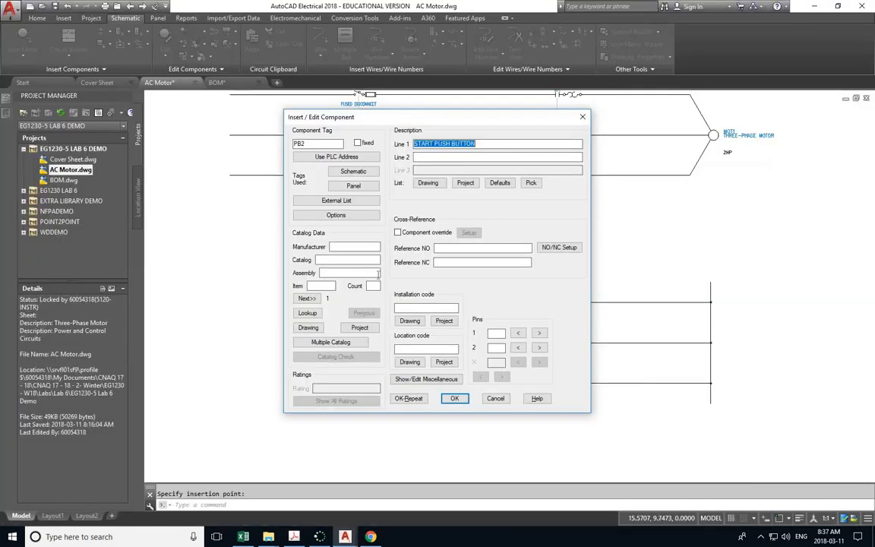
{"action": "left_click", "coordinate": [309, 316]}
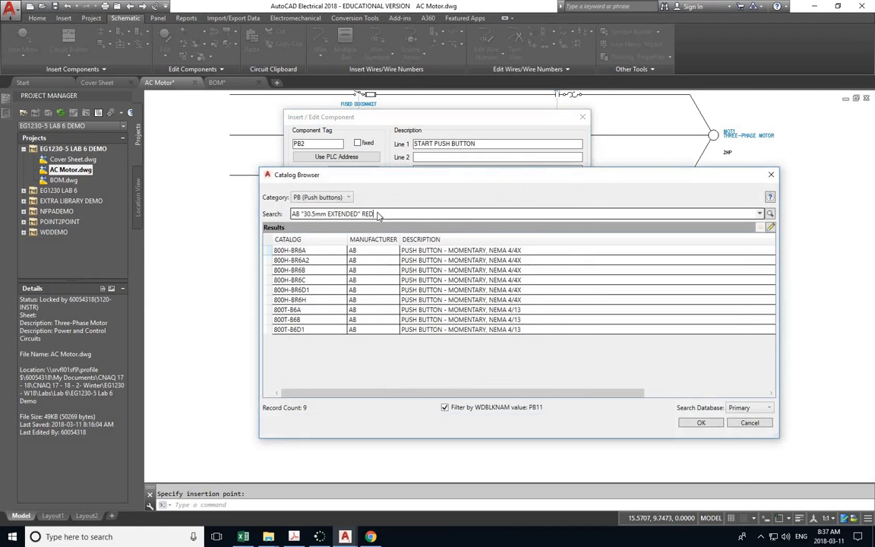
{"action": "left_click", "coordinate": [377, 216]}
{"action": "type", "text": "800H-BR6A"}
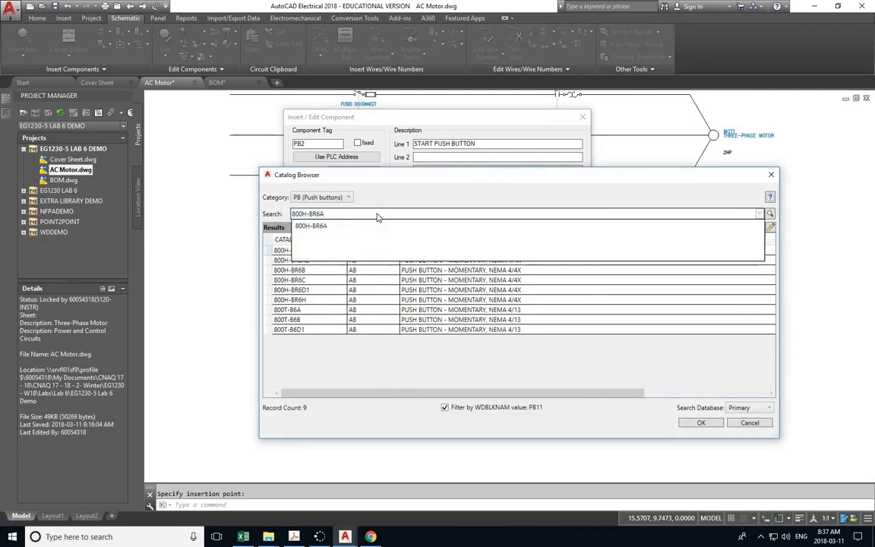
{"action": "key", "text": "Return"}
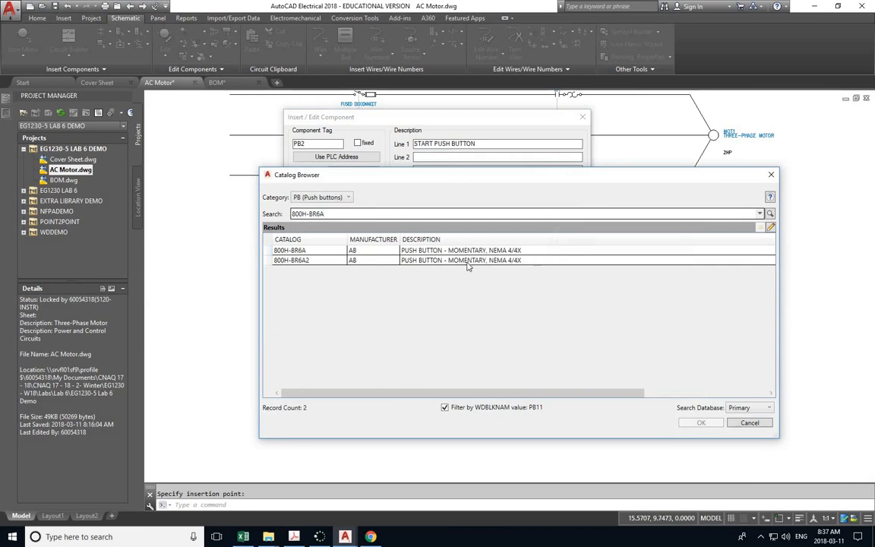
{"action": "double_click", "coordinate": [305, 251]}
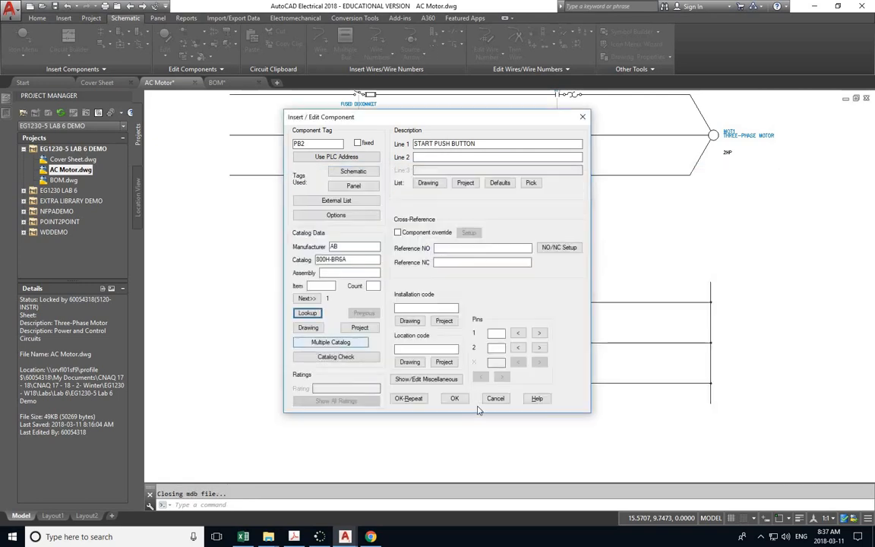
{"action": "left_click", "coordinate": [454, 398]}
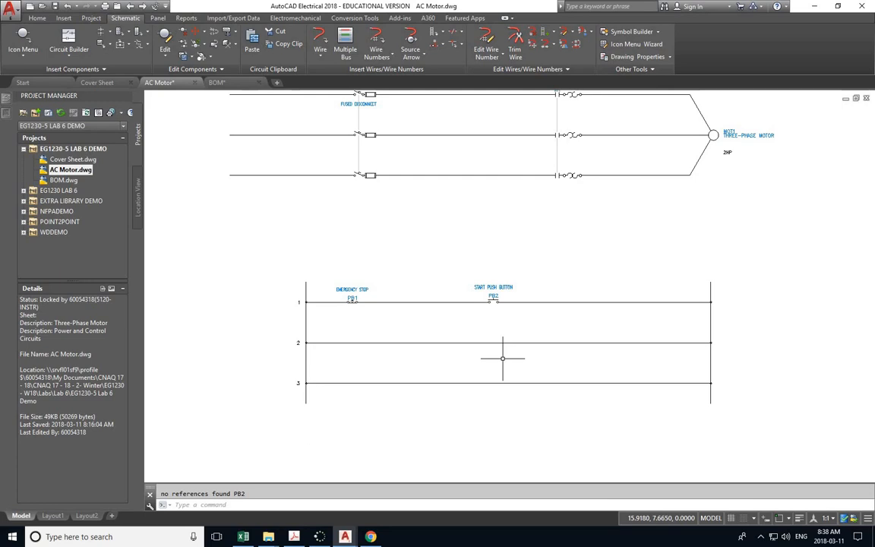
Check the control circuit in the lab PDF, then insert a Motor Starter Coil on rung 1 after the start push button
{"action": "key", "text": "alt+Tab"}
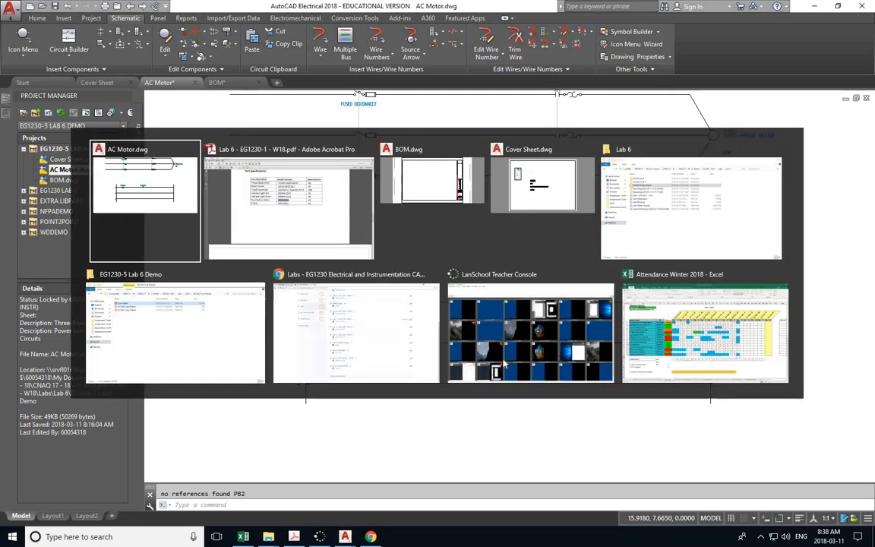
{"action": "scroll", "coordinate": [503, 364], "scroll_direction": "down", "scroll_amount": 20}
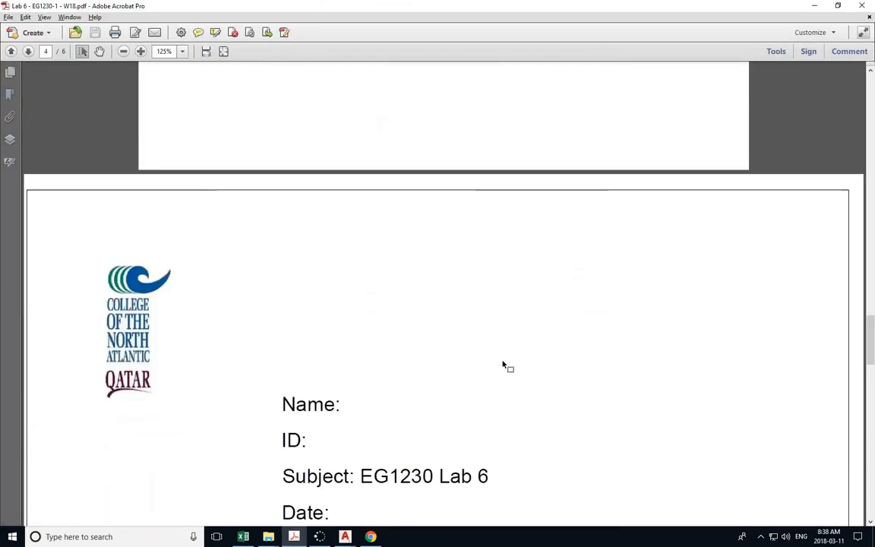
{"action": "scroll", "coordinate": [502, 366], "scroll_direction": "down", "scroll_amount": 3}
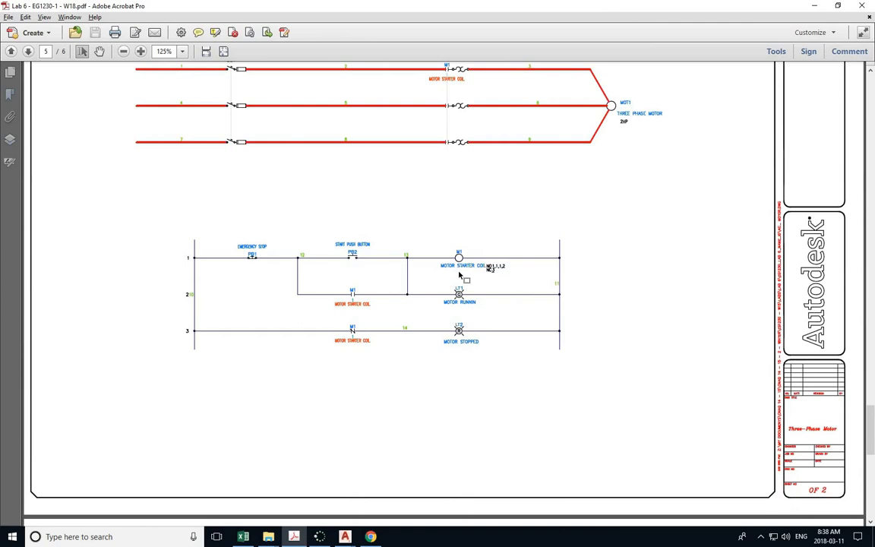
{"action": "key", "text": "alt+Tab"}
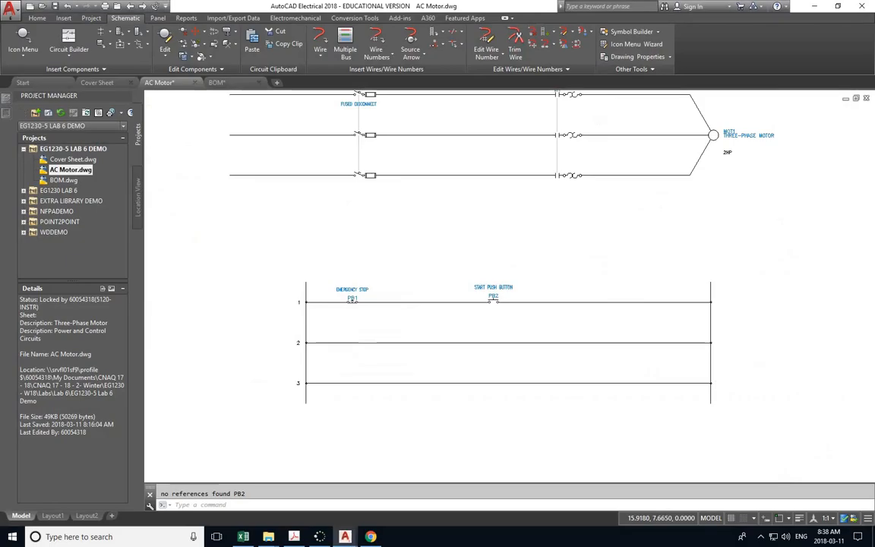
{"action": "left_click", "coordinate": [23, 40]}
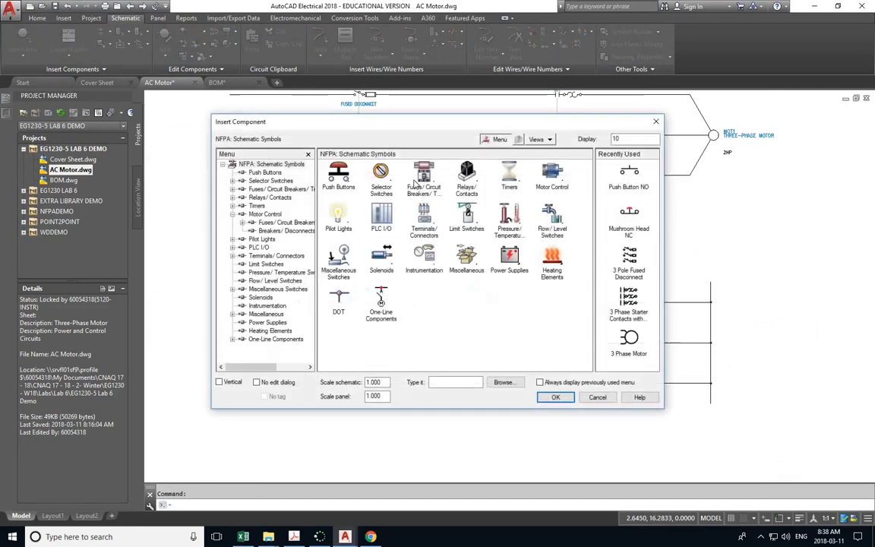
{"action": "left_click", "coordinate": [554, 176]}
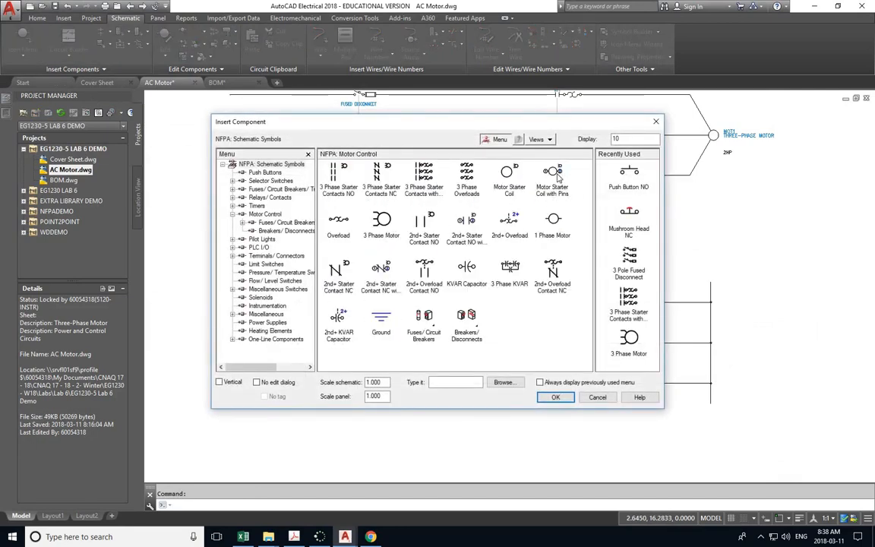
{"action": "left_click", "coordinate": [506, 178]}
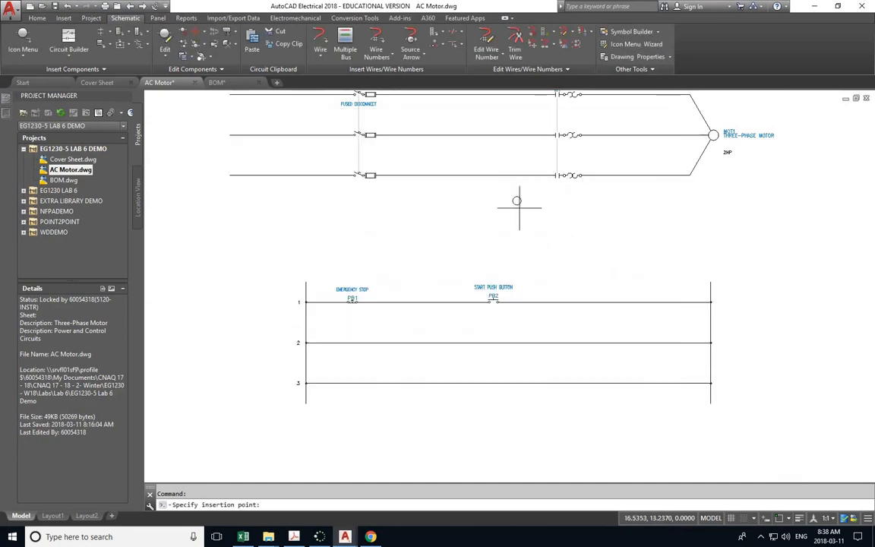
{"action": "left_click", "coordinate": [615, 302]}
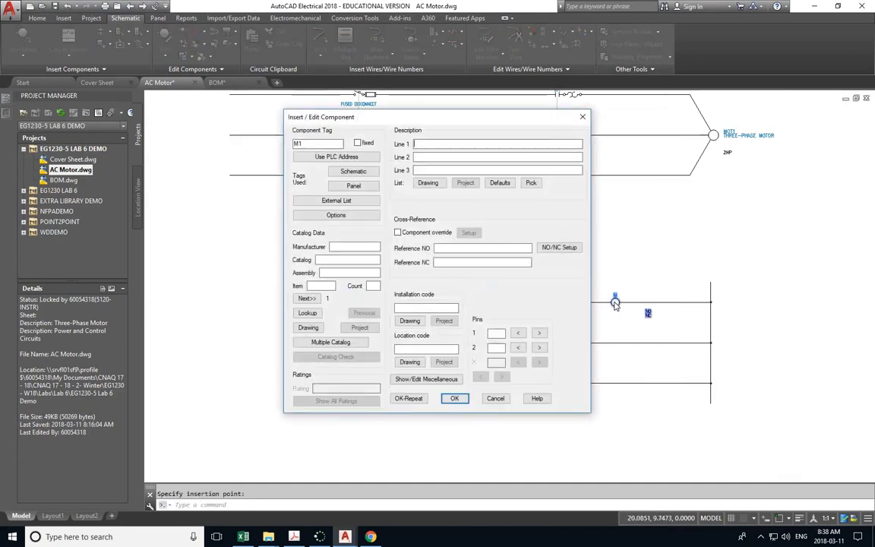
Give the motor starter coil the description MOTOR STARTER COIL, as labelled in the lab PDF schematic
{"action": "key", "text": "alt+Tab"}
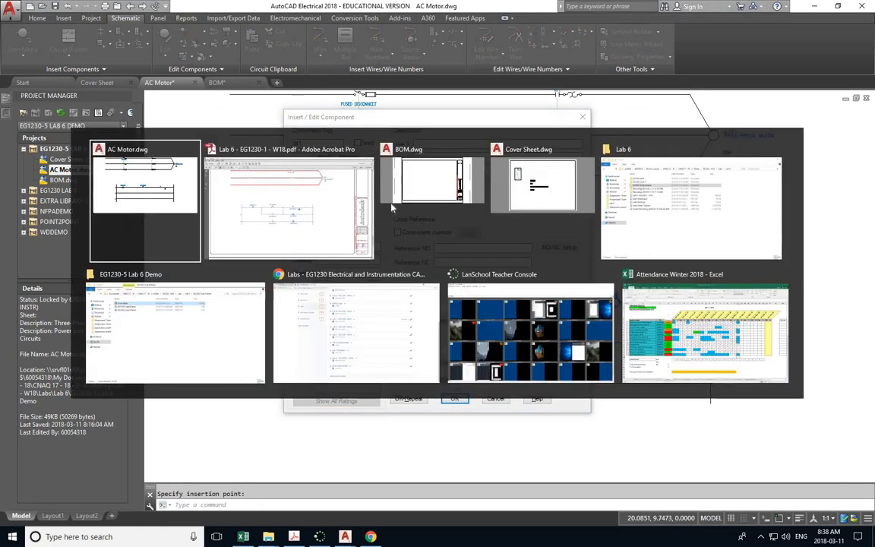
{"action": "key", "text": "alt+Tab"}
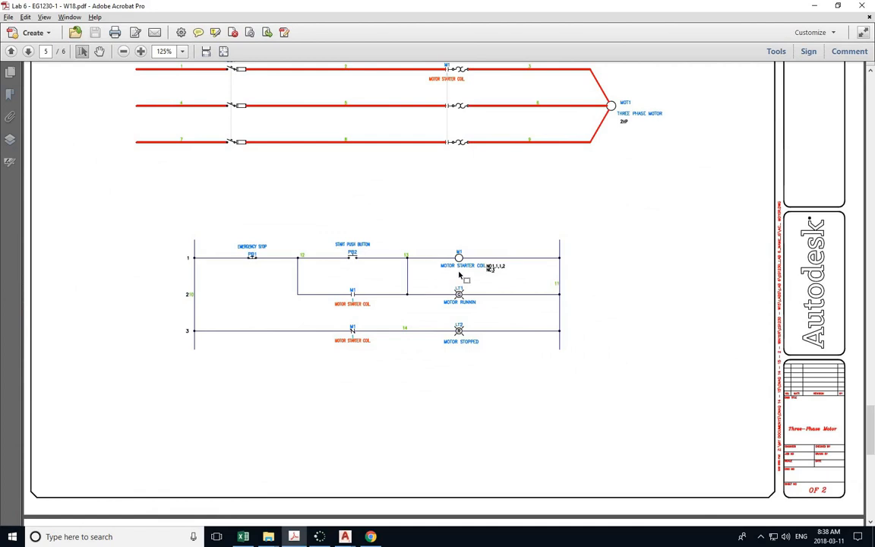
{"action": "key", "text": "alt+Tab"}
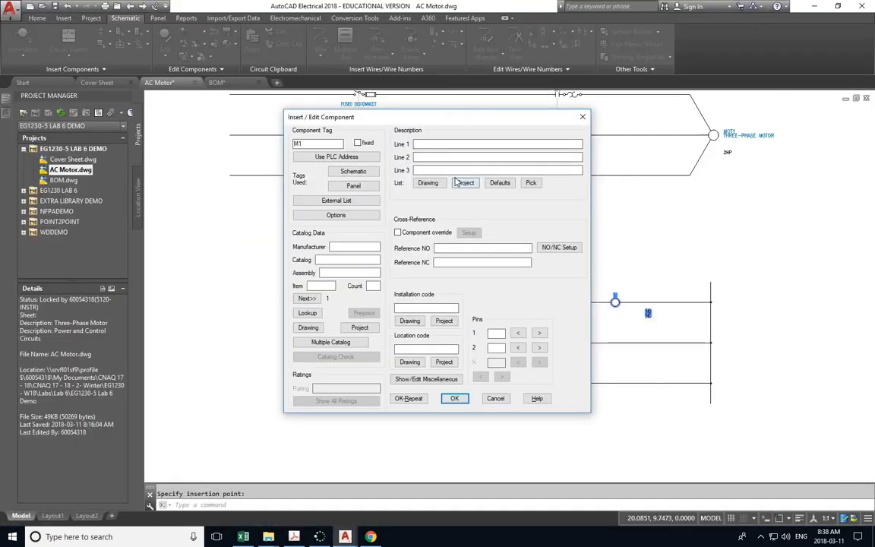
{"action": "type", "text": "motor starter coil"}
{"action": "key", "text": "Tab"}
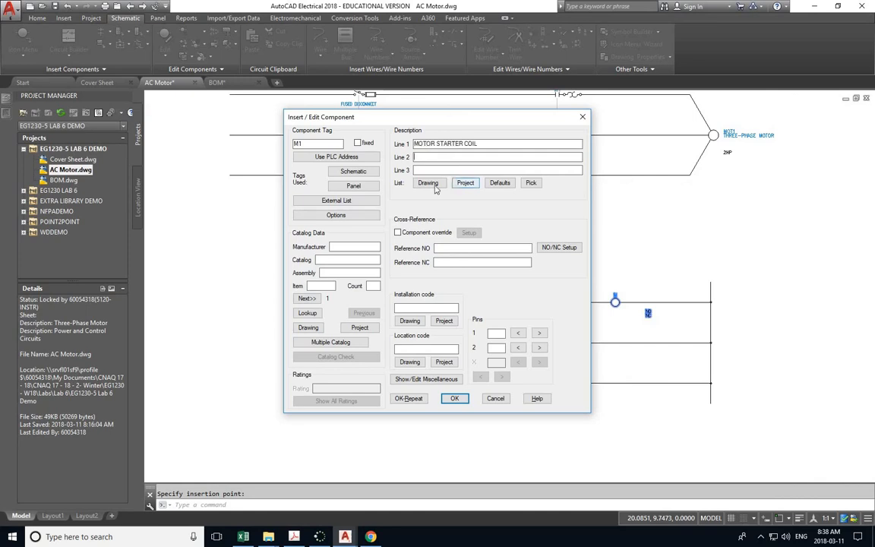
Copy the motor starter's model number, 100S-D140ZS33LC, from the Part Specifications table in the lab PDF in Adobe Acrobat
{"action": "key", "text": "alt+Tab"}
{"action": "key", "text": "Tab"}
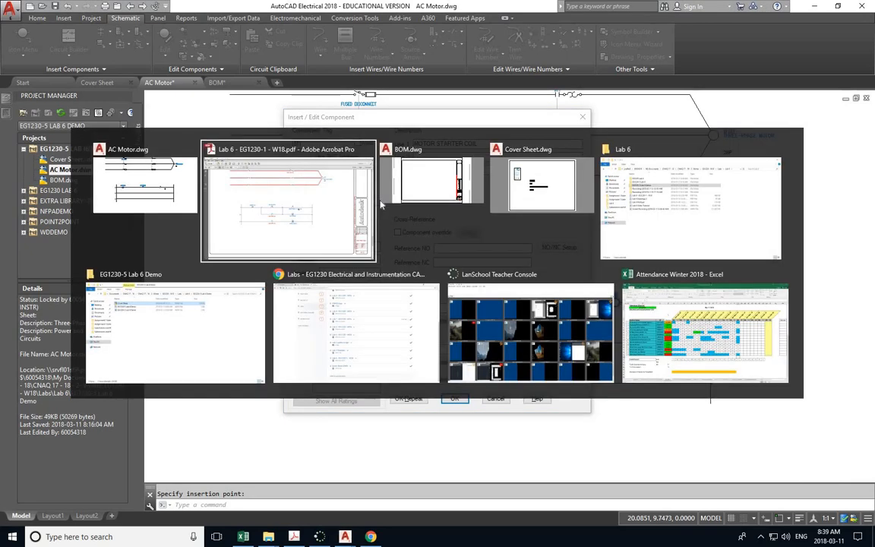
{"action": "scroll", "coordinate": [378, 212], "scroll_direction": "down", "scroll_amount": 3, "text": "ctrl"}
{"action": "scroll", "coordinate": [378, 211], "scroll_direction": "up", "scroll_amount": 15}
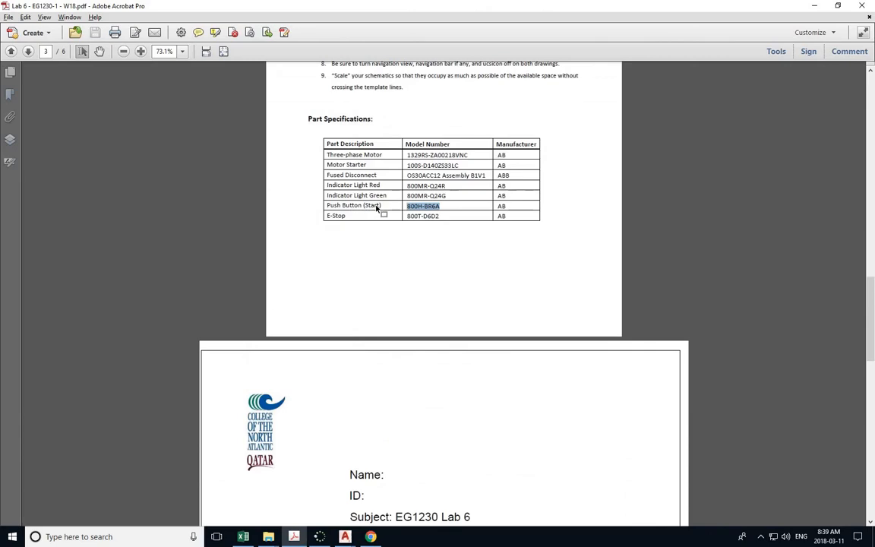
{"action": "scroll", "coordinate": [376, 208], "scroll_direction": "up", "scroll_amount": 4, "text": "ctrl"}
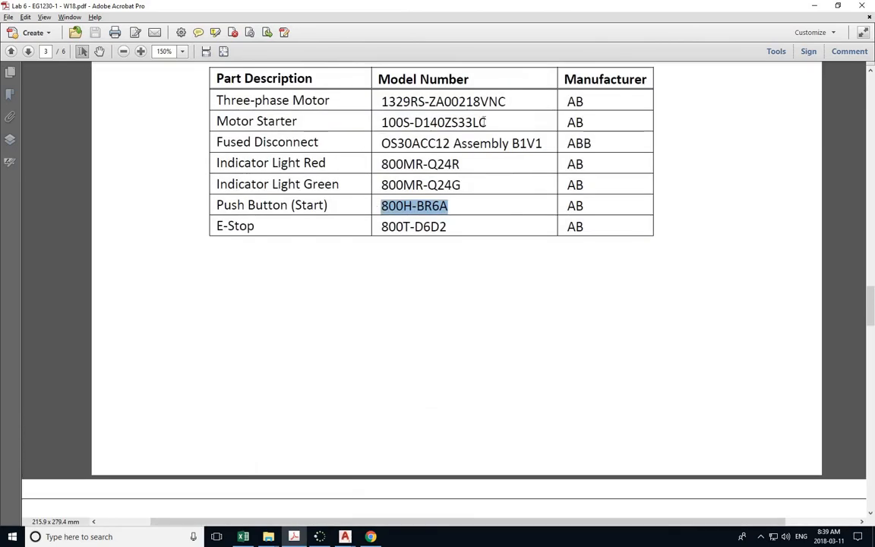
{"action": "left_click_drag", "start_coordinate": [486, 123], "coordinate": [383, 126]}
{"action": "key", "text": "ctrl+c"}
Back in AutoCAD Electrical, assign the AB catalog part 100S-D140ZS33LC to the motor starter coil, accept it and update its related contacts
{"action": "key", "text": "alt+Tab"}
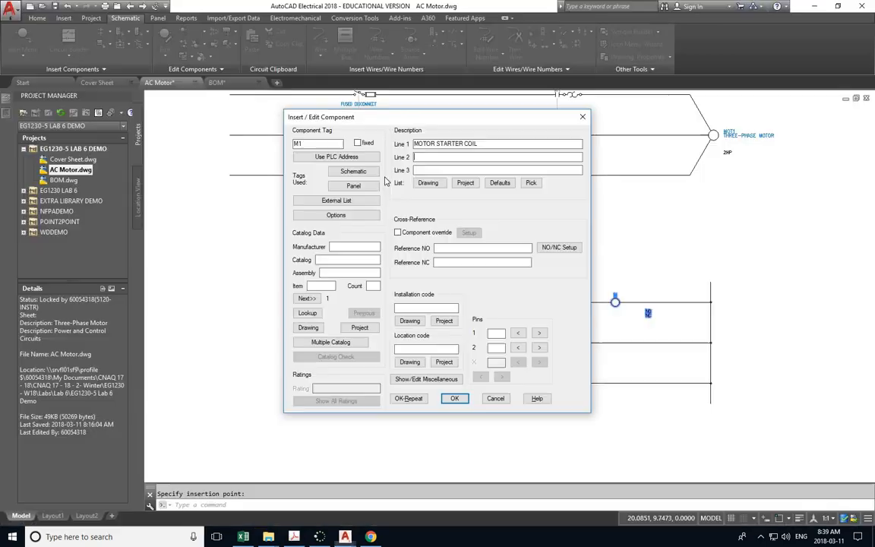
{"action": "left_click", "coordinate": [307, 313]}
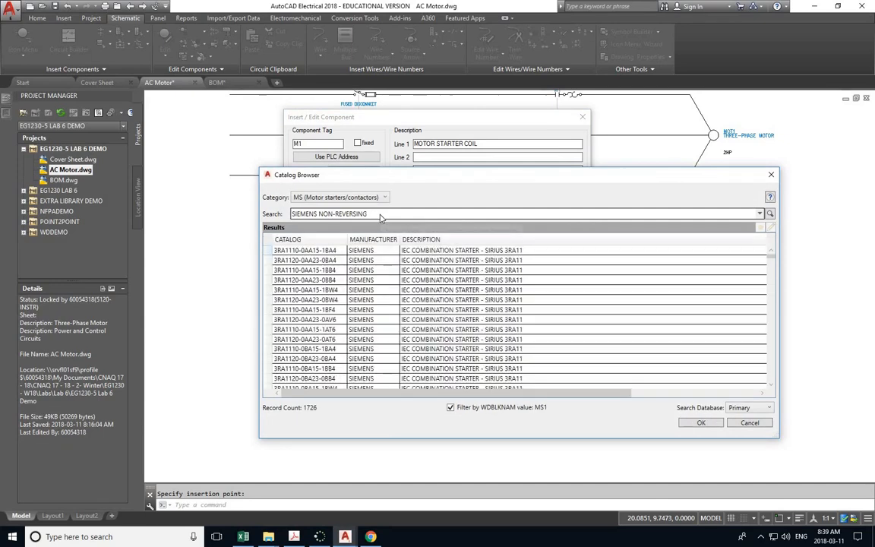
{"action": "triple_click", "coordinate": [380, 215]}
{"action": "key", "text": "ctrl+v"}
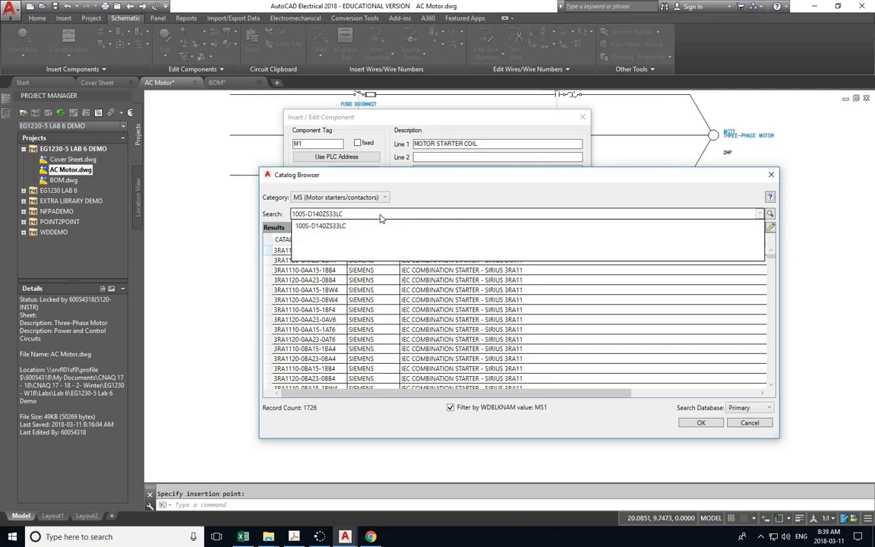
{"action": "key", "text": "Return"}
{"action": "double_click", "coordinate": [298, 252]}
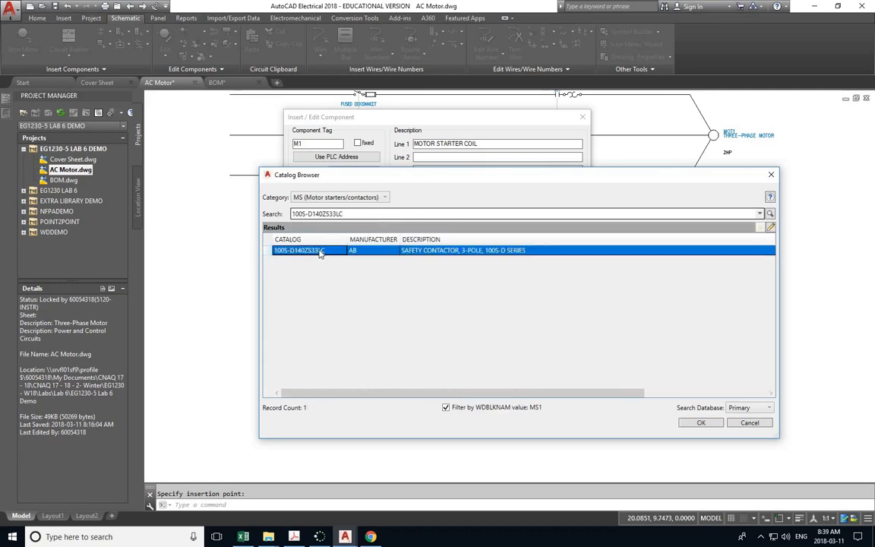
{"action": "left_click", "coordinate": [454, 398]}
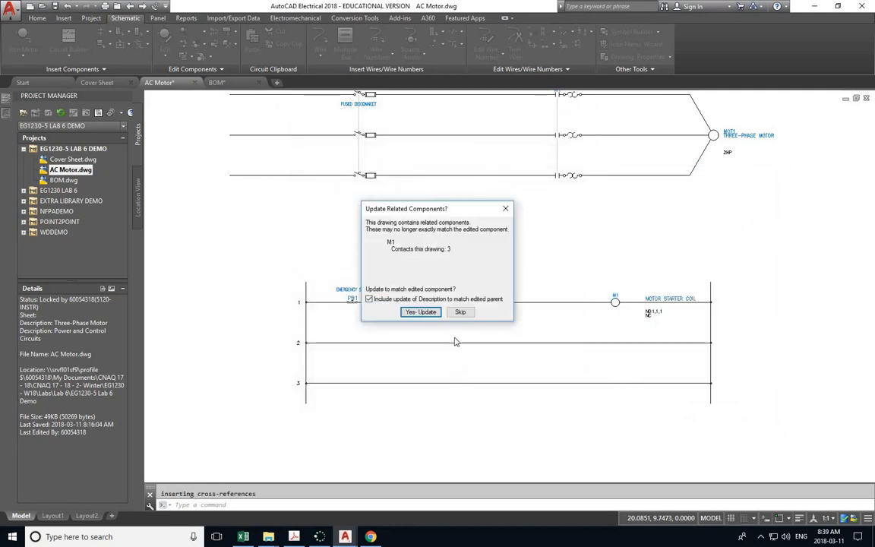
{"action": "left_click", "coordinate": [420, 312]}
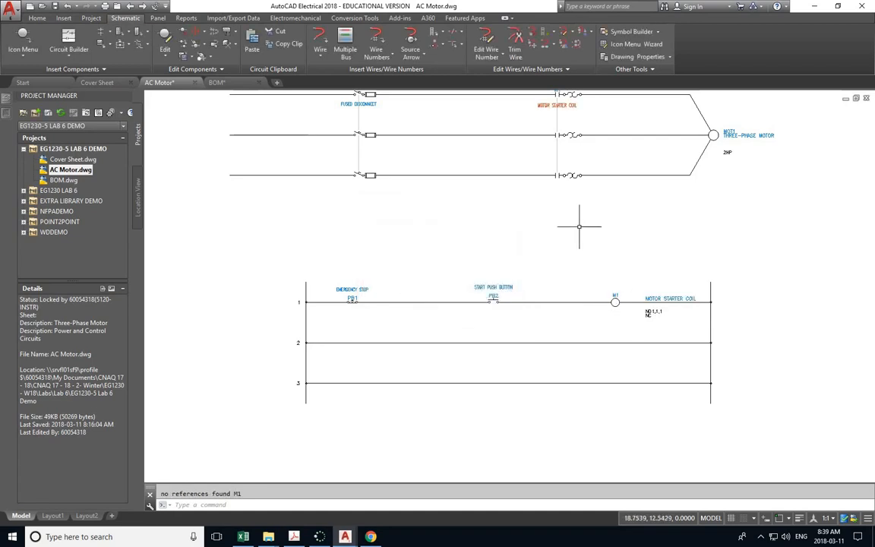
Edit the three-phase starter contacts in the power circuit and link them to the M1 motor starter coil on rung 1 as parent
{"action": "middle_click_drag", "start_coordinate": [564, 219], "coordinate": [505, 293]}
{"action": "right_click", "coordinate": [503, 164]}
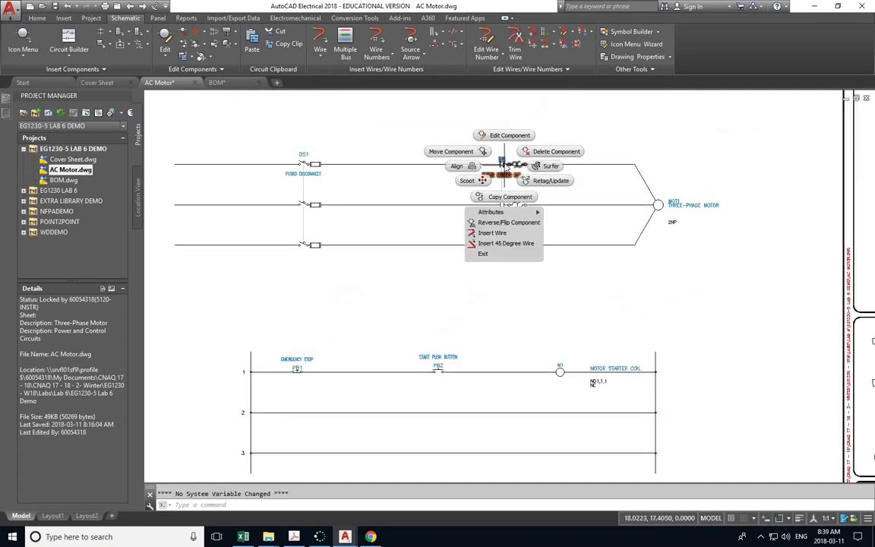
{"action": "left_click", "coordinate": [510, 137]}
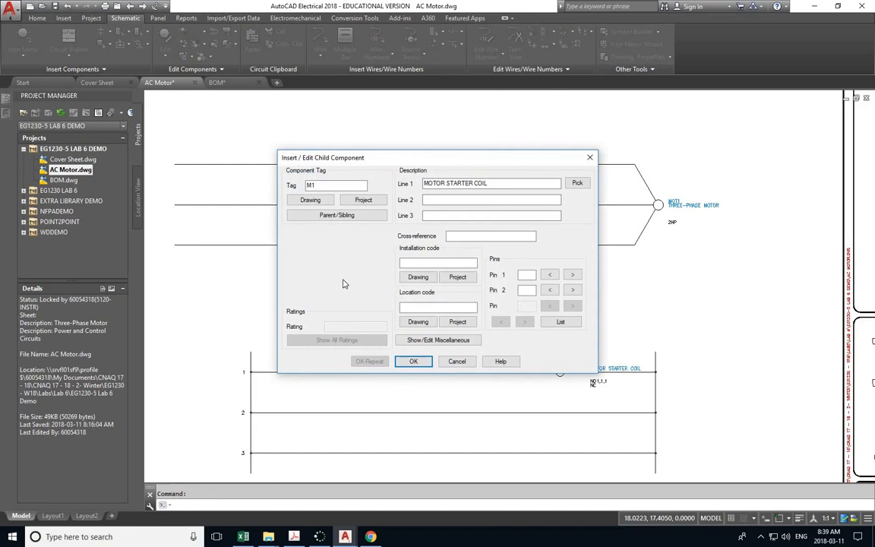
{"action": "left_click", "coordinate": [337, 215]}
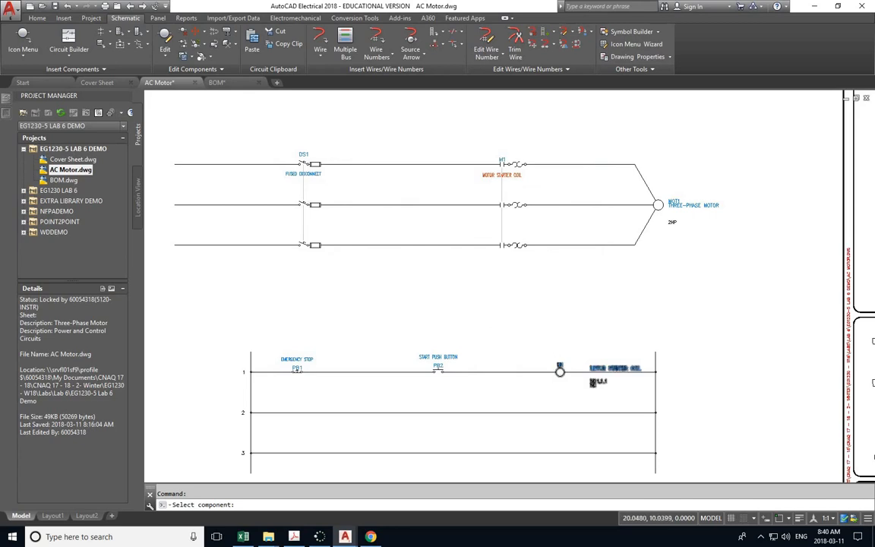
{"action": "left_click", "coordinate": [558, 371]}
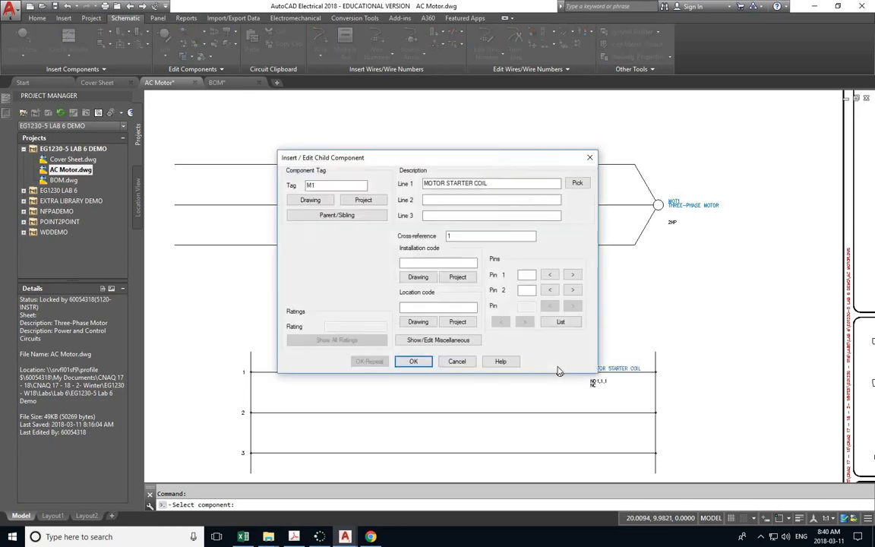
{"action": "left_click", "coordinate": [411, 362]}
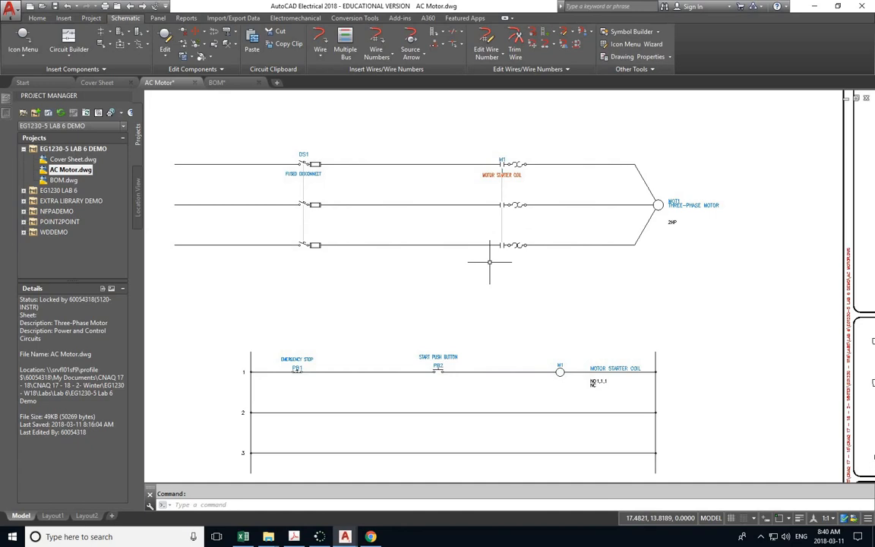
Check the control circuit in the lab PDF, then insert a 2nd+ Starter Contact NO on rung 2 below the start push button
{"action": "key", "text": "alt+Tab"}
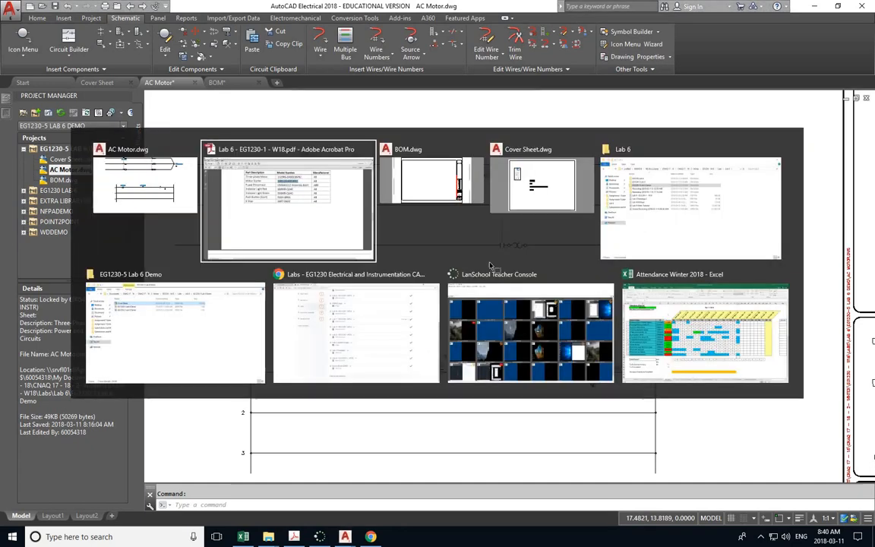
{"action": "scroll", "coordinate": [491, 270], "scroll_direction": "down", "scroll_amount": 15}
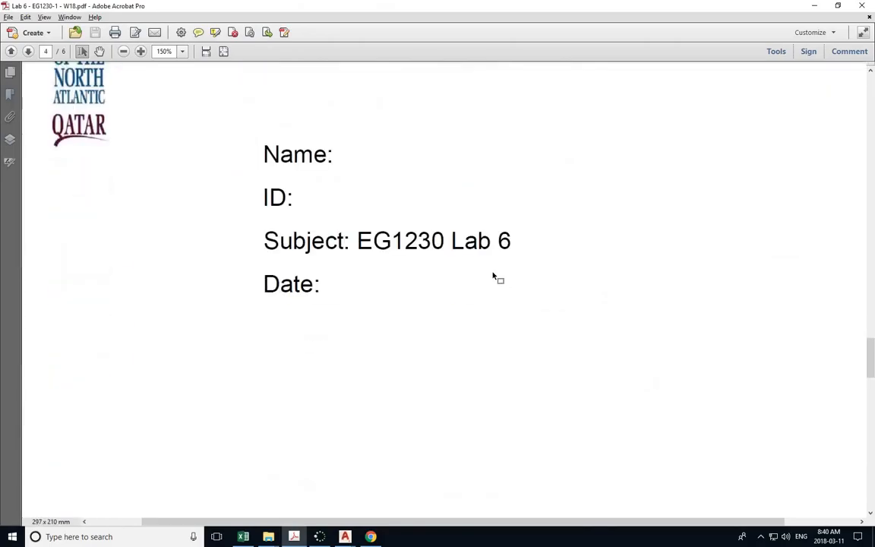
{"action": "scroll", "coordinate": [494, 276], "scroll_direction": "down", "scroll_amount": 10}
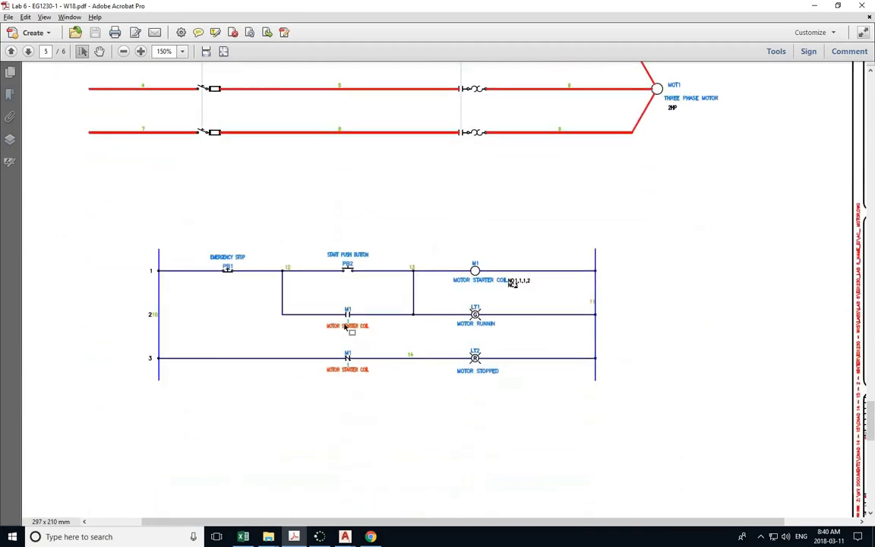
{"action": "scroll", "coordinate": [346, 326], "scroll_direction": "up", "scroll_amount": 3, "text": "ctrl"}
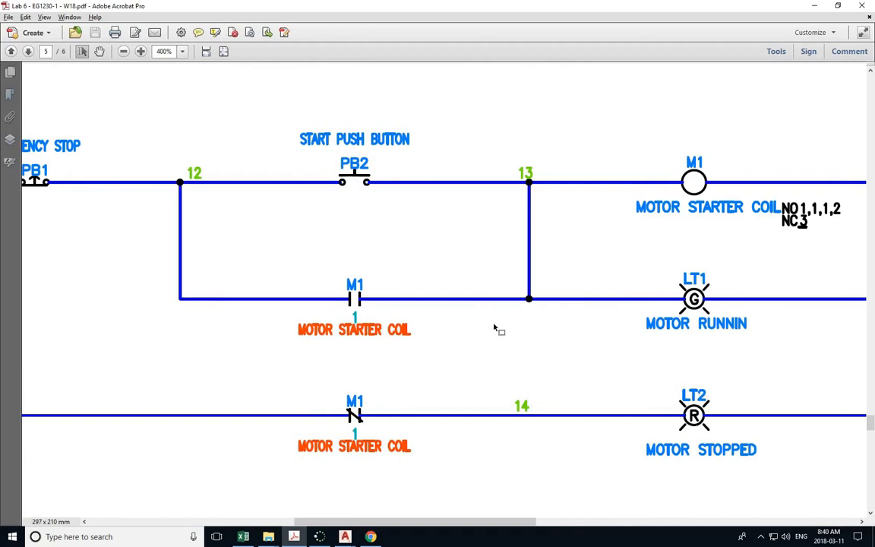
{"action": "key", "text": "alt+Tab"}
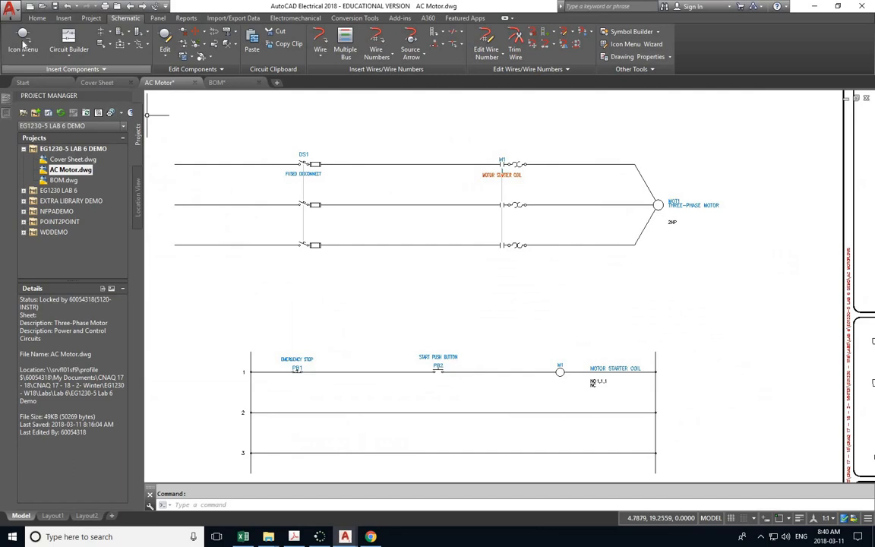
{"action": "left_click", "coordinate": [23, 39]}
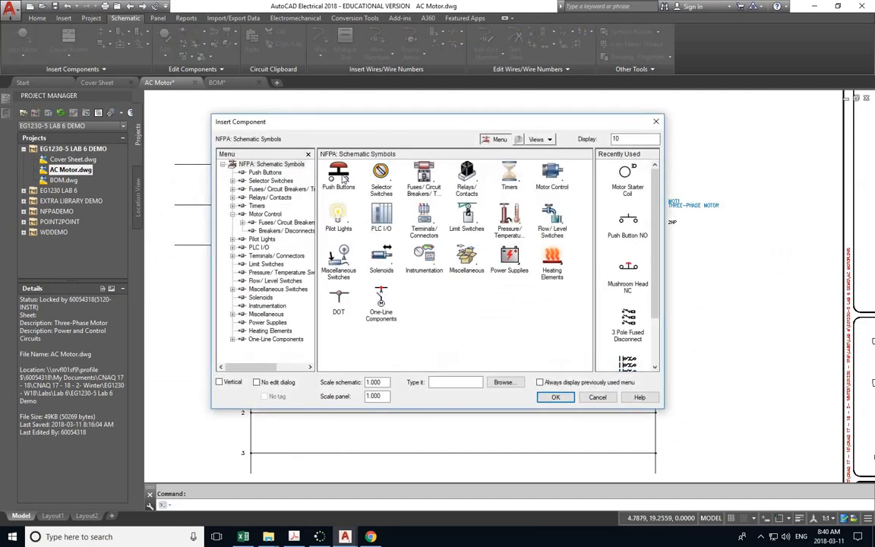
{"action": "left_click", "coordinate": [550, 176]}
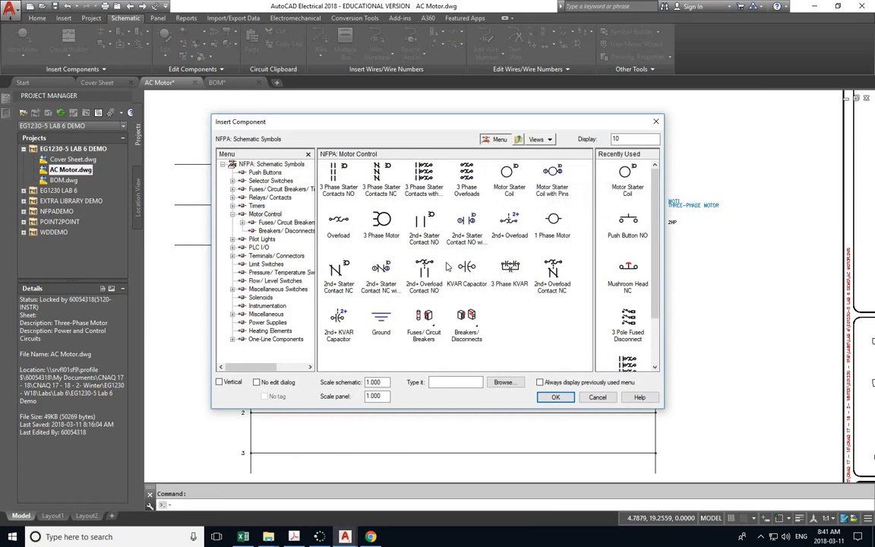
{"action": "left_click", "coordinate": [423, 222]}
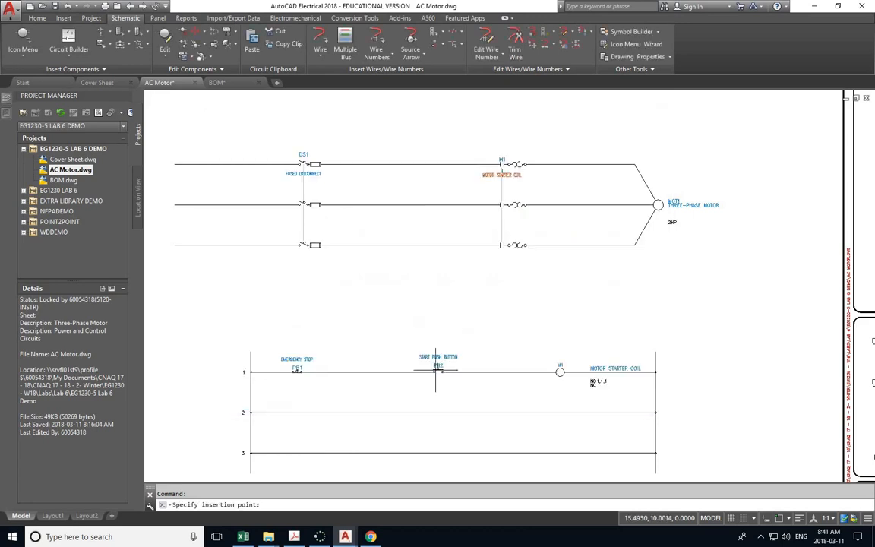
{"action": "left_click", "coordinate": [441, 414]}
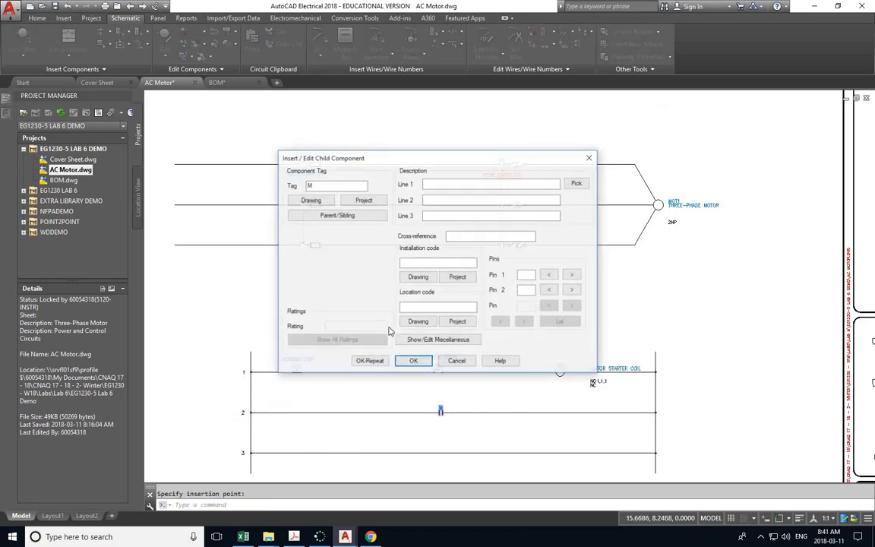
Link the normally open contact on rung 2 to the M1 motor starter coil as its parent and accept it
{"action": "left_click", "coordinate": [336, 215]}
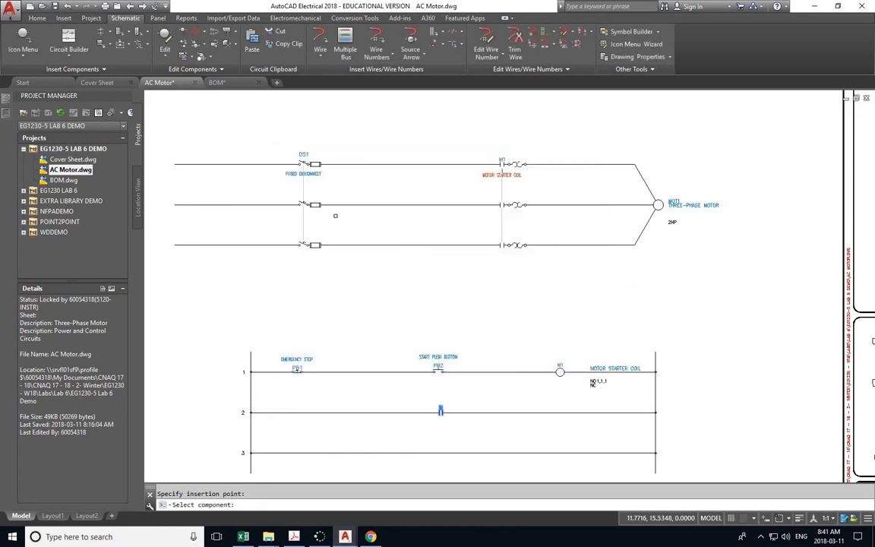
{"action": "left_click", "coordinate": [560, 370]}
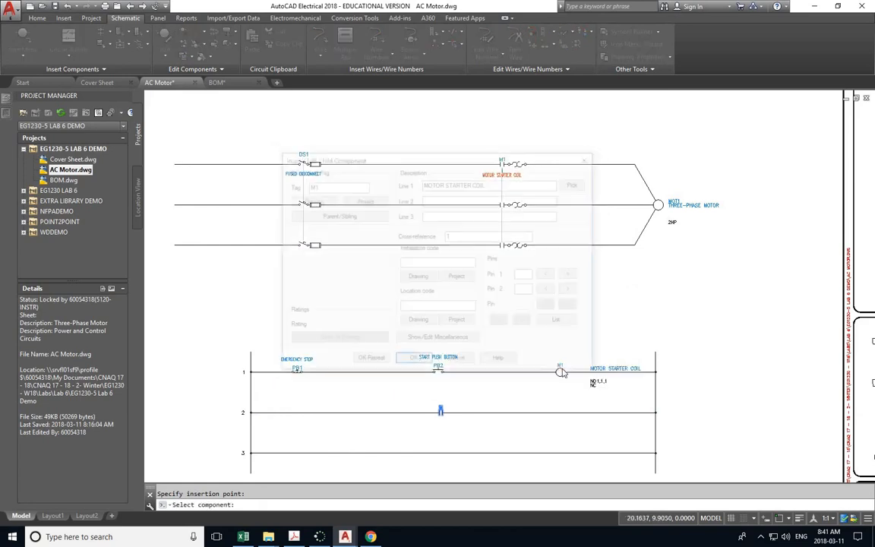
{"action": "left_click", "coordinate": [416, 360]}
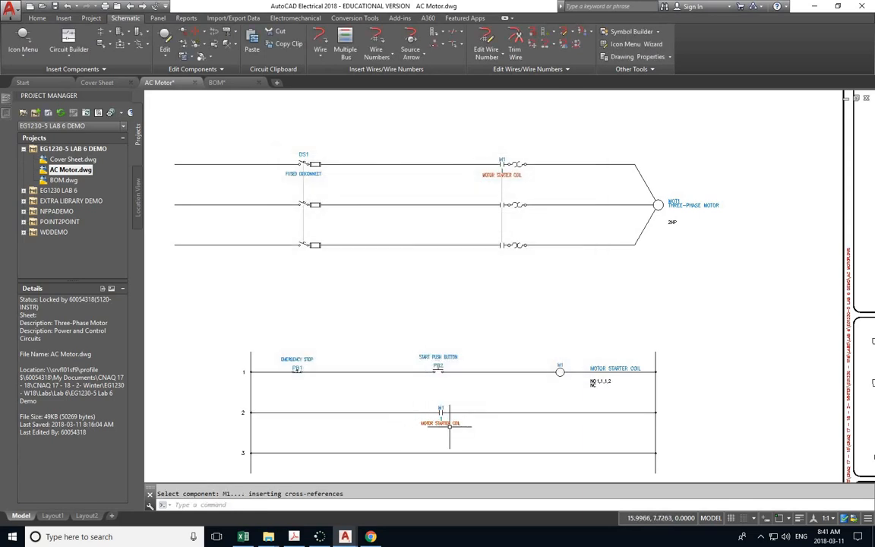
Check rung 3 in the lab PDF, then insert a 2nd+ Starter Contact NC on rung 3 below the rung 2 contact
{"action": "key", "text": "alt+Tab"}
{"action": "key", "text": "alt+Tab"}
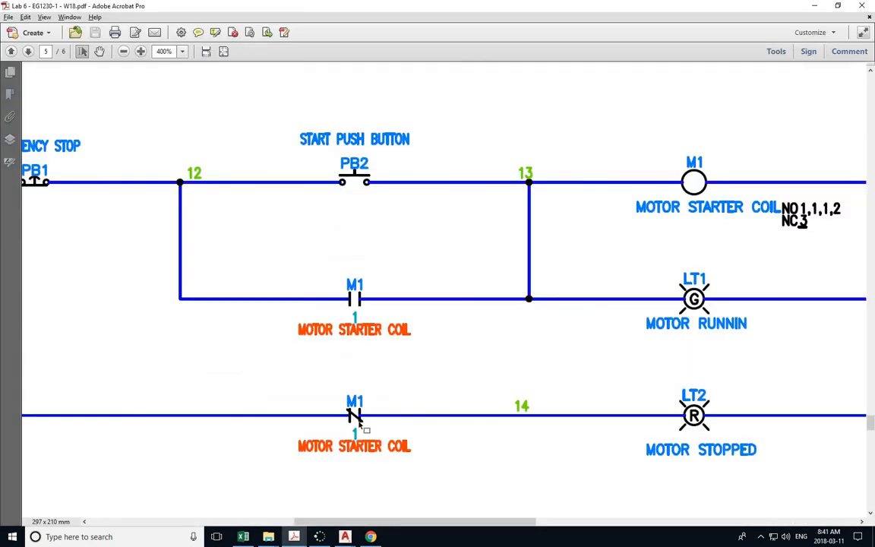
{"action": "key", "text": "alt+Tab"}
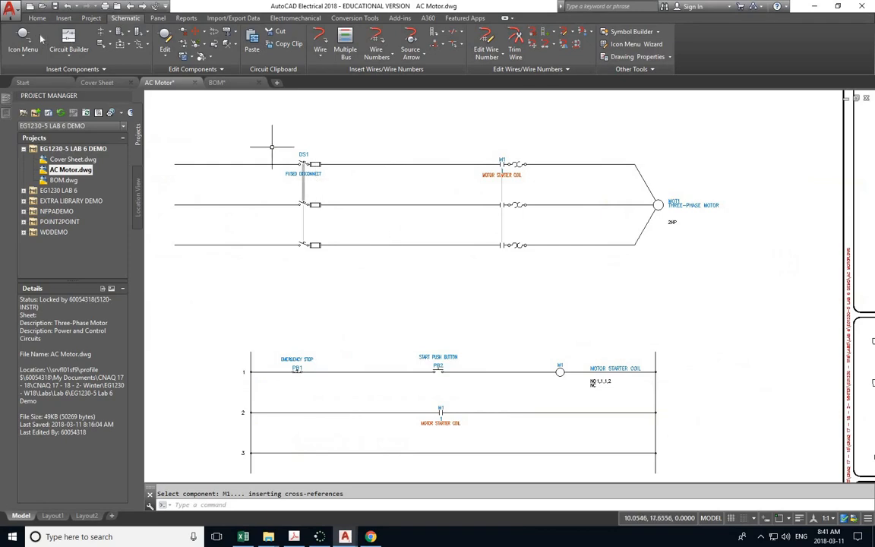
{"action": "left_click", "coordinate": [24, 38]}
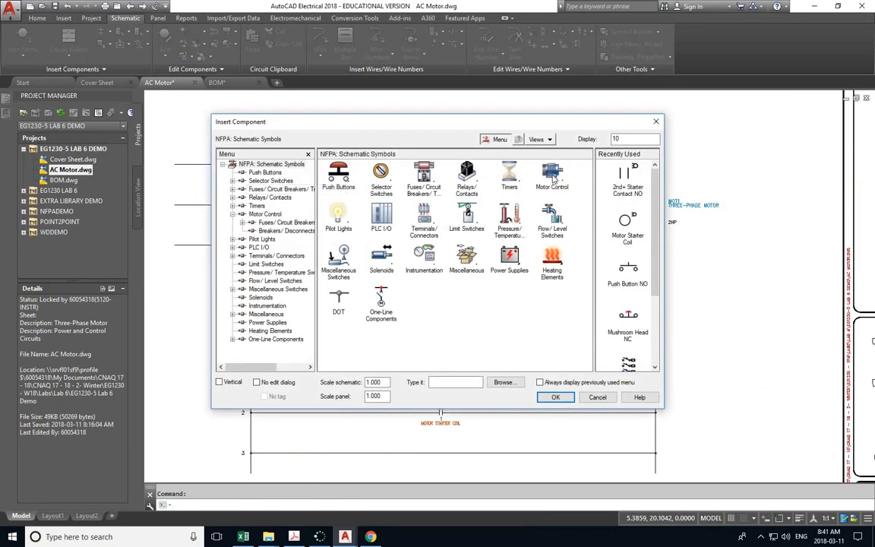
{"action": "left_click", "coordinate": [552, 176]}
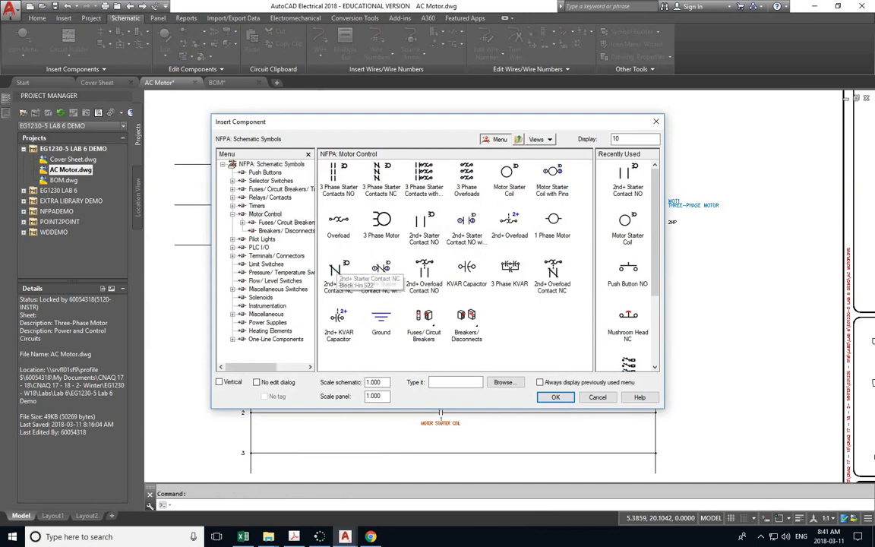
{"action": "left_click", "coordinate": [337, 269]}
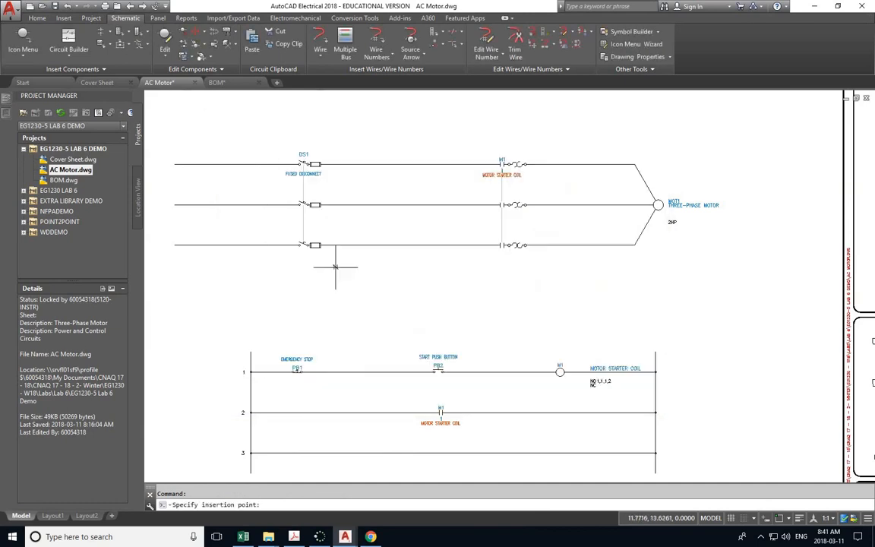
{"action": "left_click", "coordinate": [441, 454]}
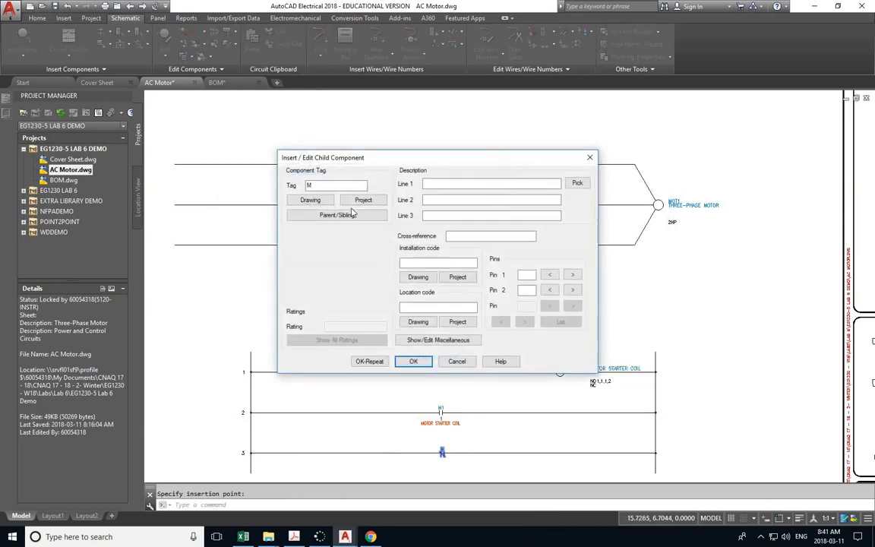
Link the normally closed contact on rung 3 to the M1 motor starter coil and check the coil's NO/NC cross-references
{"action": "left_click", "coordinate": [336, 214]}
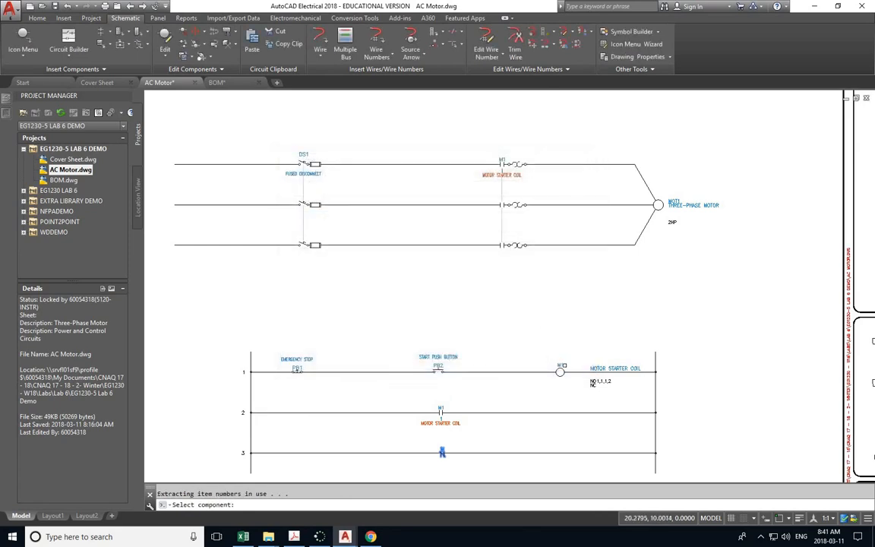
{"action": "left_click", "coordinate": [559, 371]}
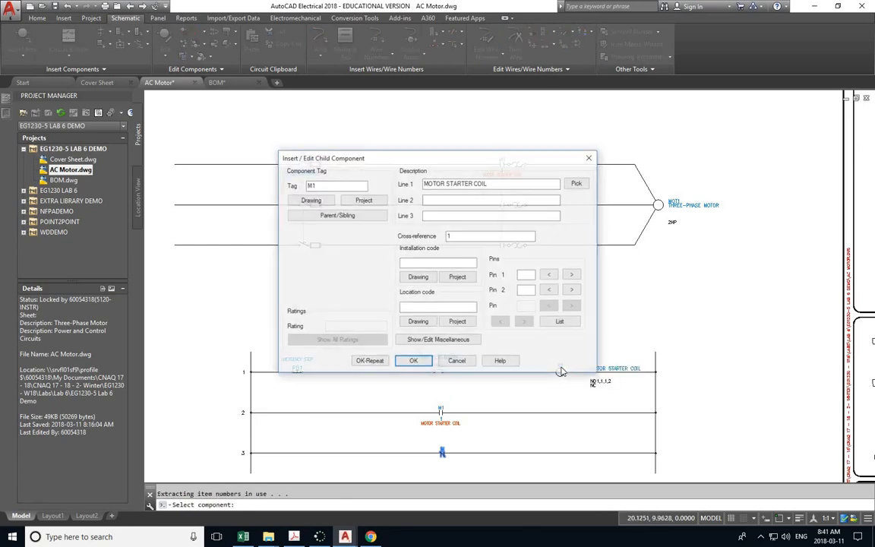
{"action": "left_click", "coordinate": [413, 361]}
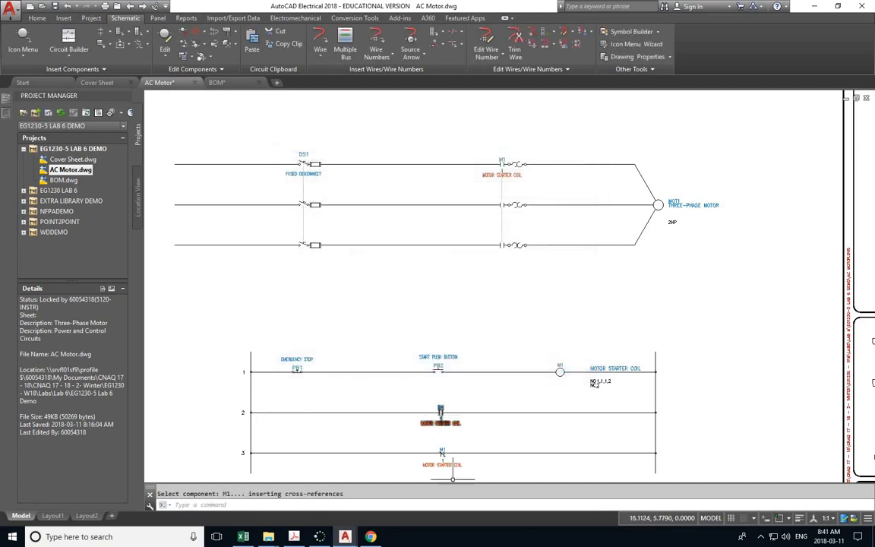
{"action": "scroll", "coordinate": [607, 388], "scroll_direction": "up", "scroll_amount": 10}
{"action": "left_click", "coordinate": [600, 393]}
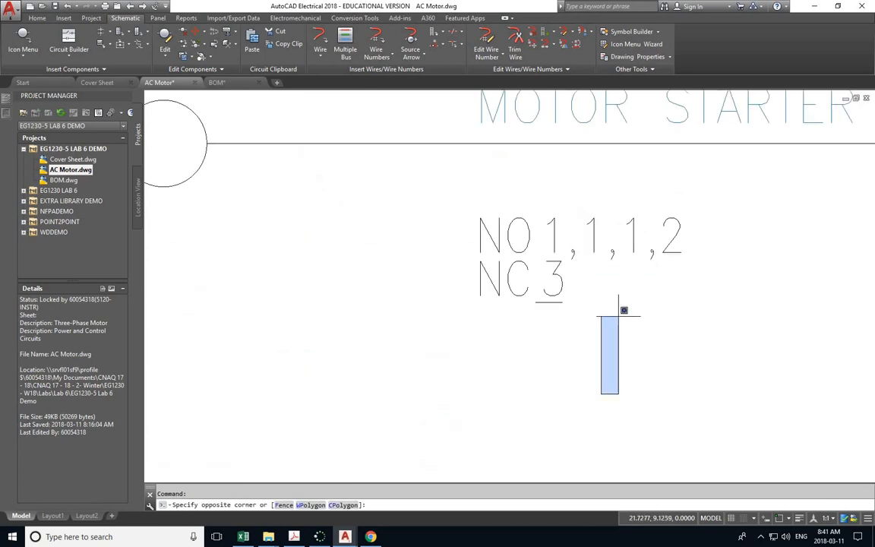
{"action": "key", "text": "Escape"}
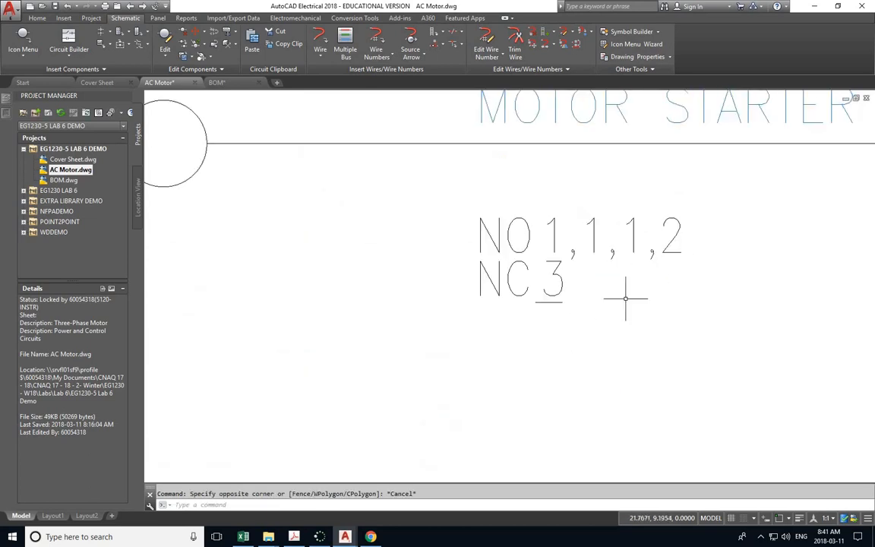
{"action": "scroll", "coordinate": [563, 334], "scroll_direction": "down", "scroll_amount": 10}
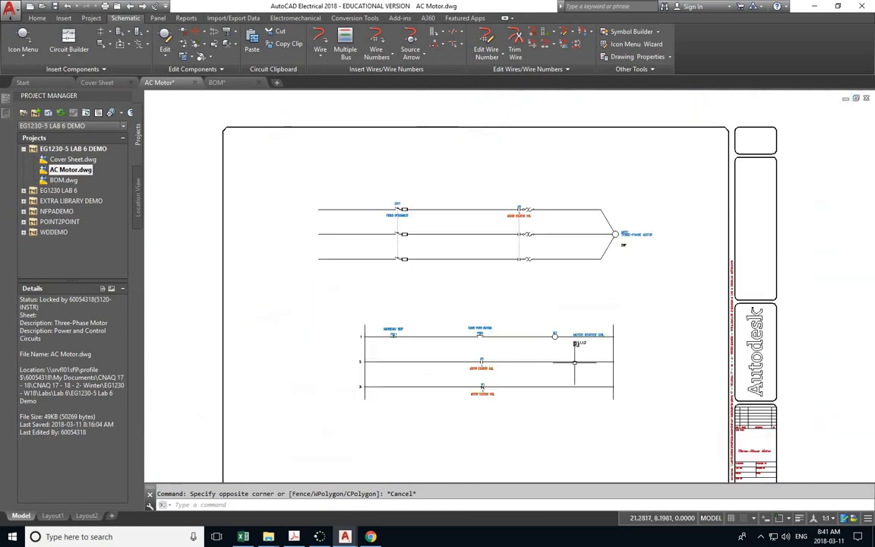
Check the indicator lights in the lab PDF, then insert a Green Standard pilot light on rung 2 below the M1 coil
{"action": "scroll", "coordinate": [572, 351], "scroll_direction": "up", "scroll_amount": 6}
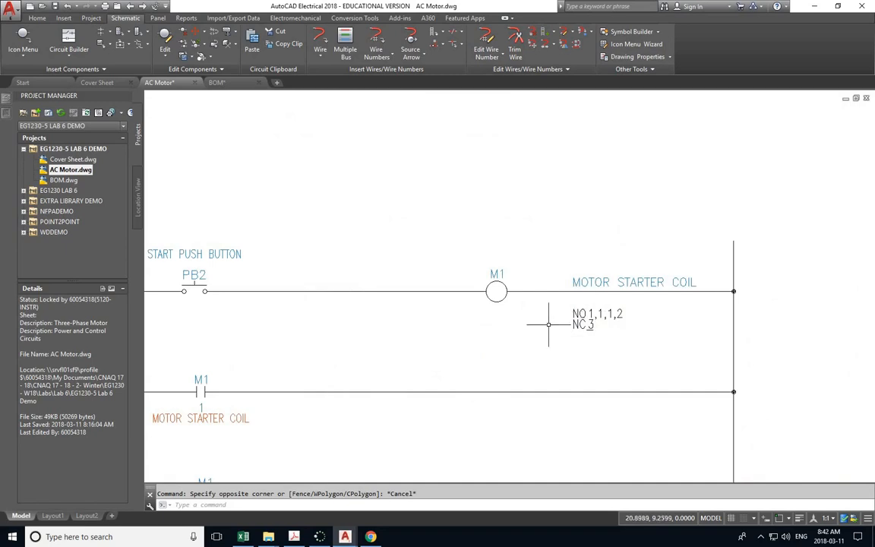
{"action": "scroll", "coordinate": [510, 327], "scroll_direction": "down", "scroll_amount": 3}
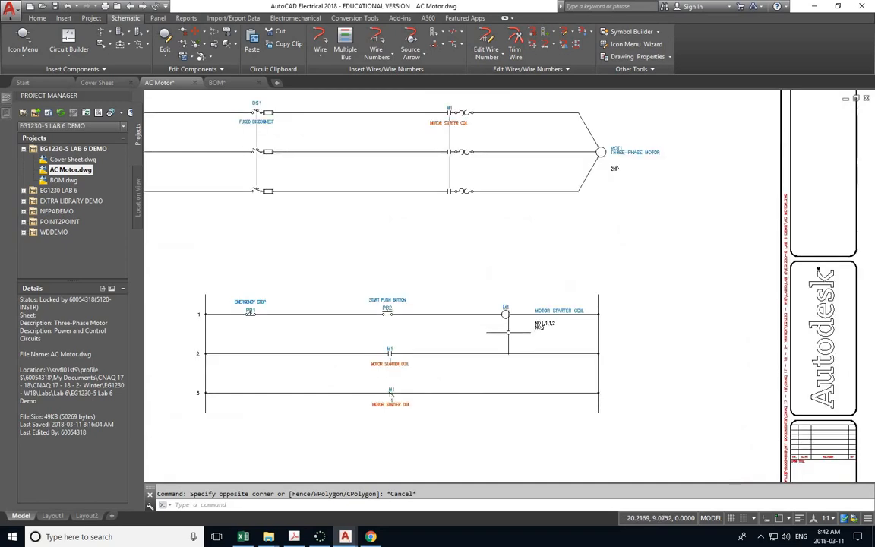
{"action": "scroll", "coordinate": [508, 345], "scroll_direction": "down", "scroll_amount": 2}
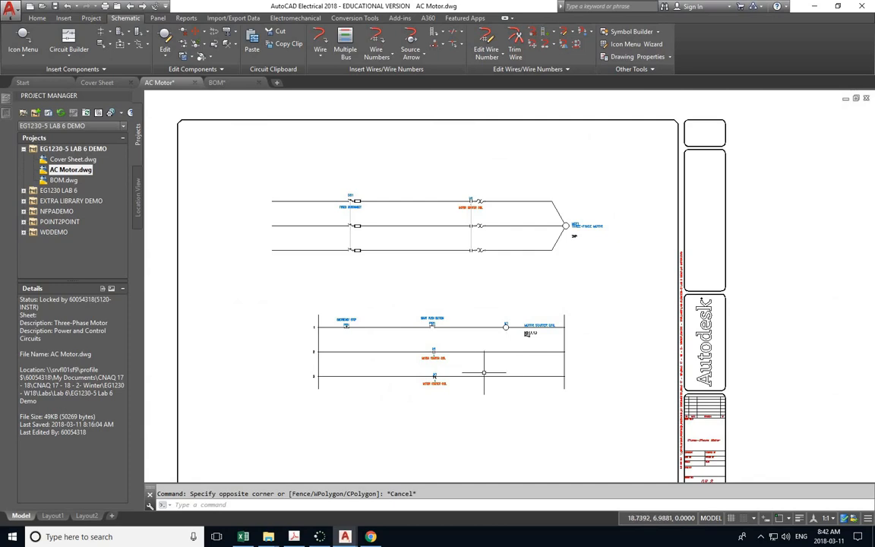
{"action": "key", "text": "alt+Tab"}
{"action": "key", "text": "alt+Tab"}
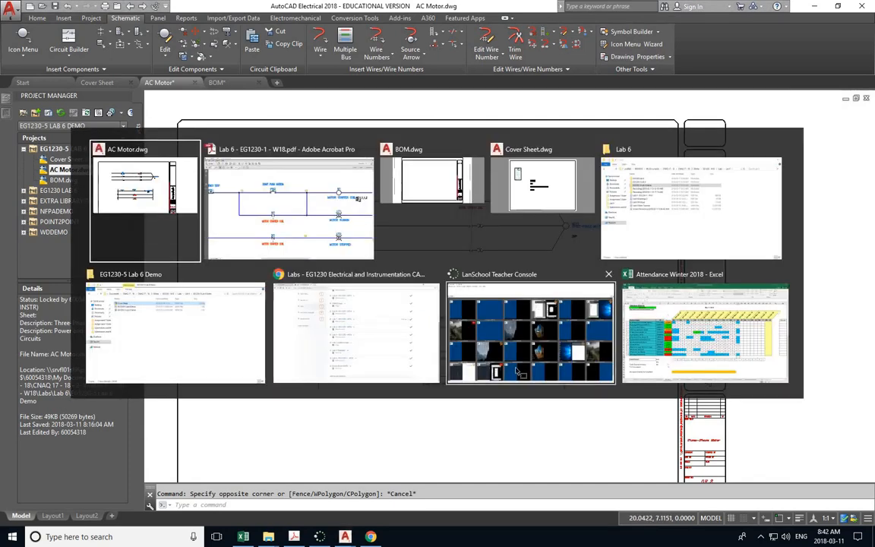
{"action": "key", "text": "alt+Tab"}
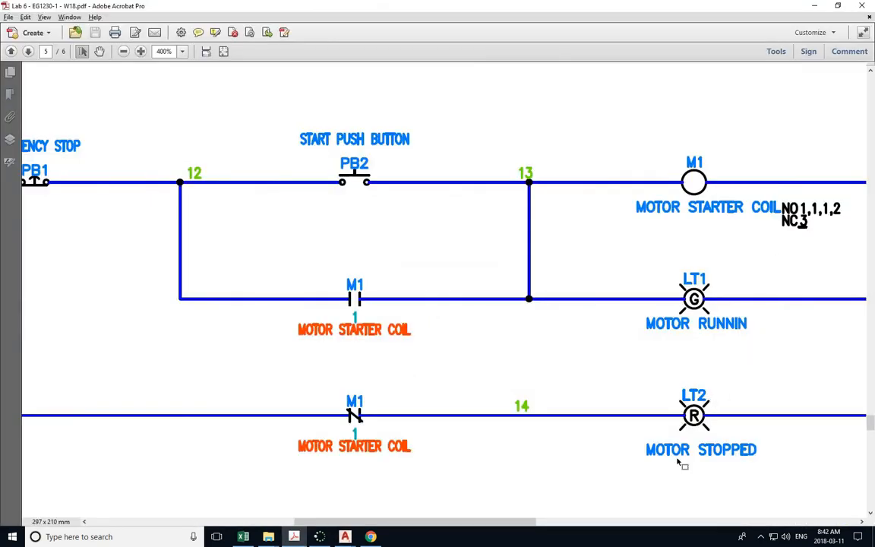
{"action": "key", "text": "alt+Tab"}
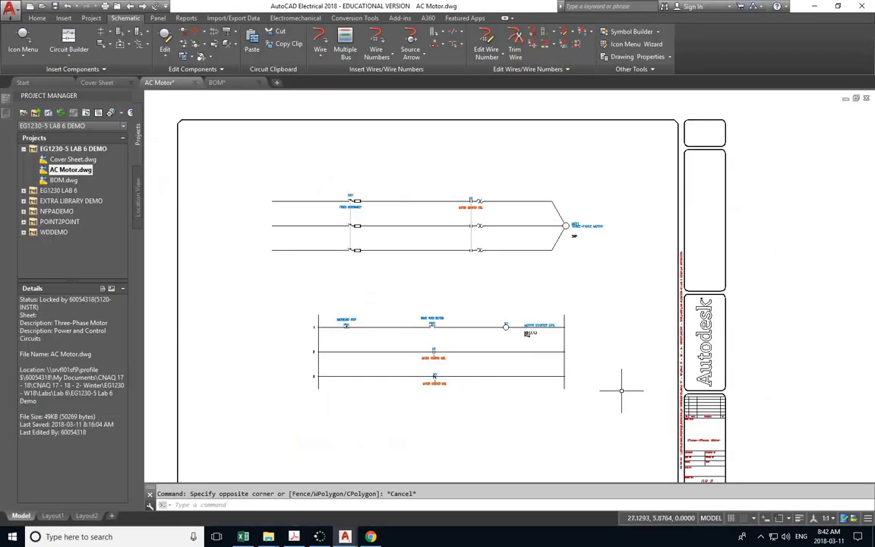
{"action": "left_click", "coordinate": [28, 39]}
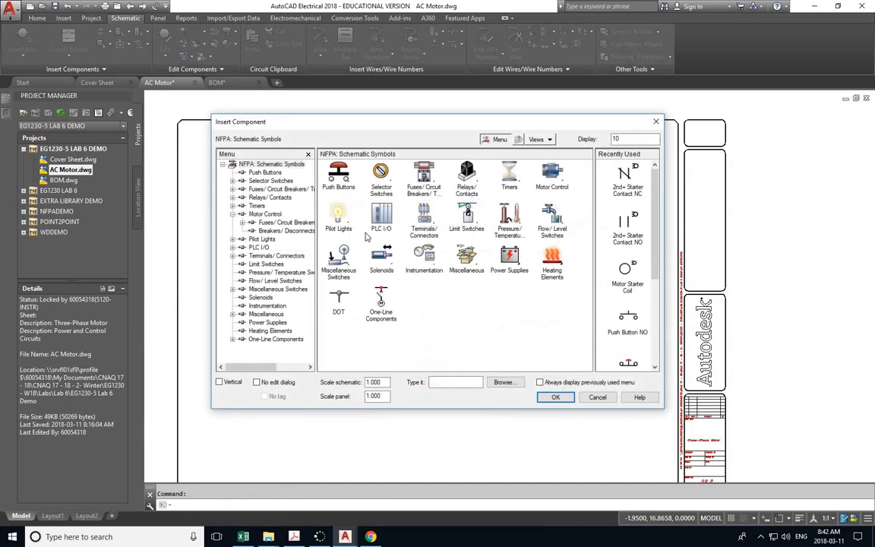
{"action": "left_click", "coordinate": [339, 218]}
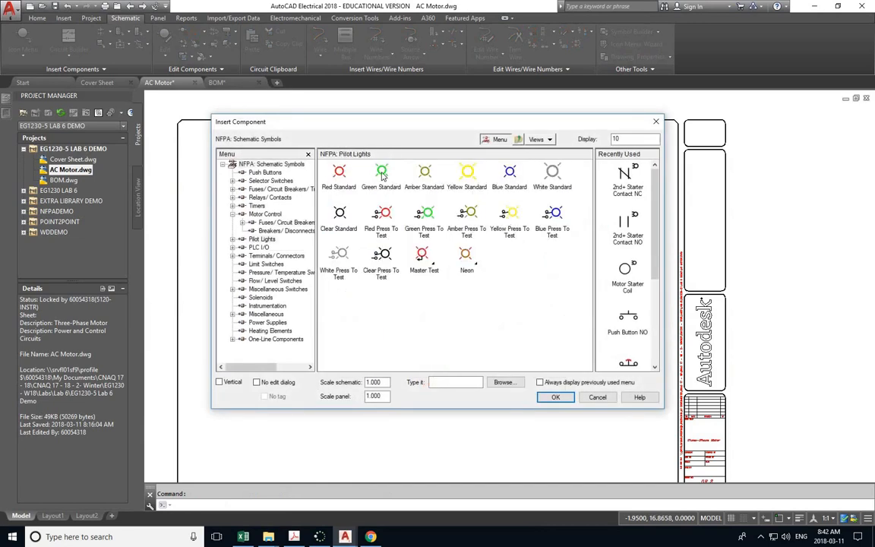
{"action": "left_click", "coordinate": [382, 173]}
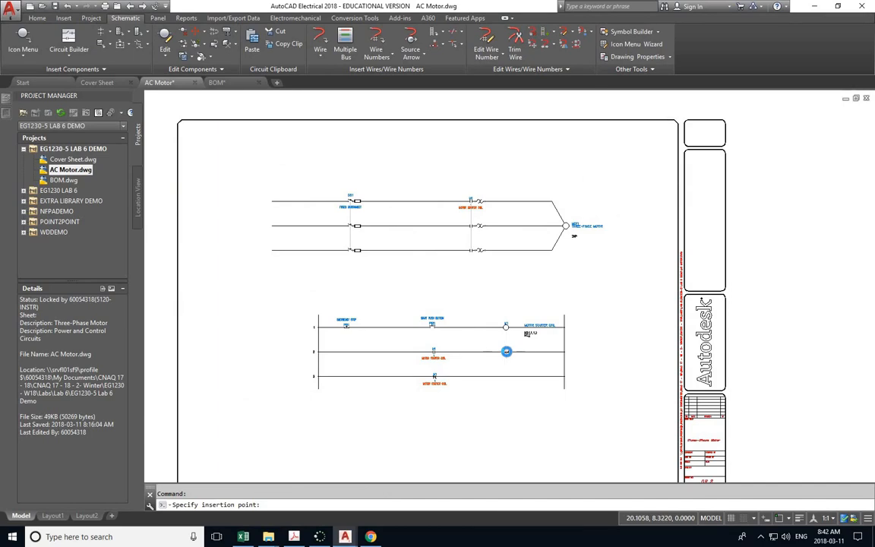
{"action": "left_click", "coordinate": [506, 351]}
Check the green light's labels in the lab PDF, then tag the component LT1 with the description "motor running"
{"action": "key", "text": "alt+Tab"}
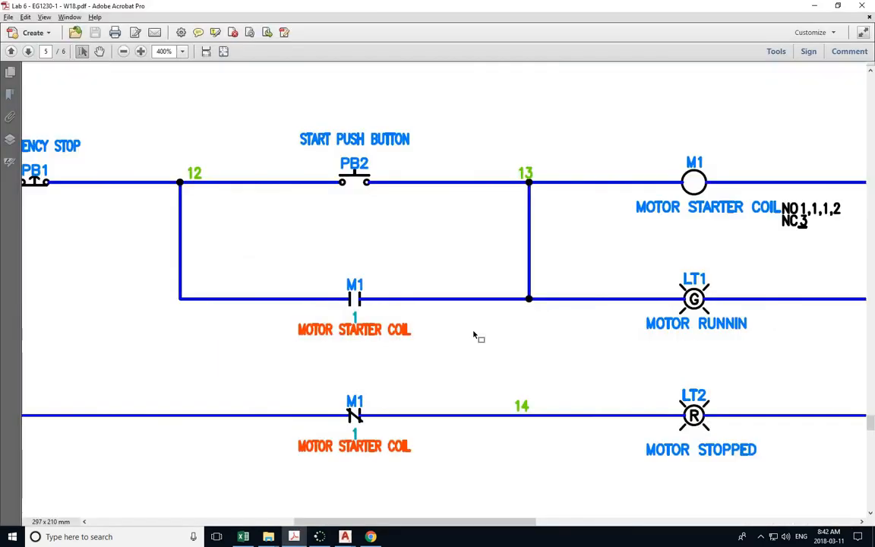
{"action": "key", "text": "alt+Tab"}
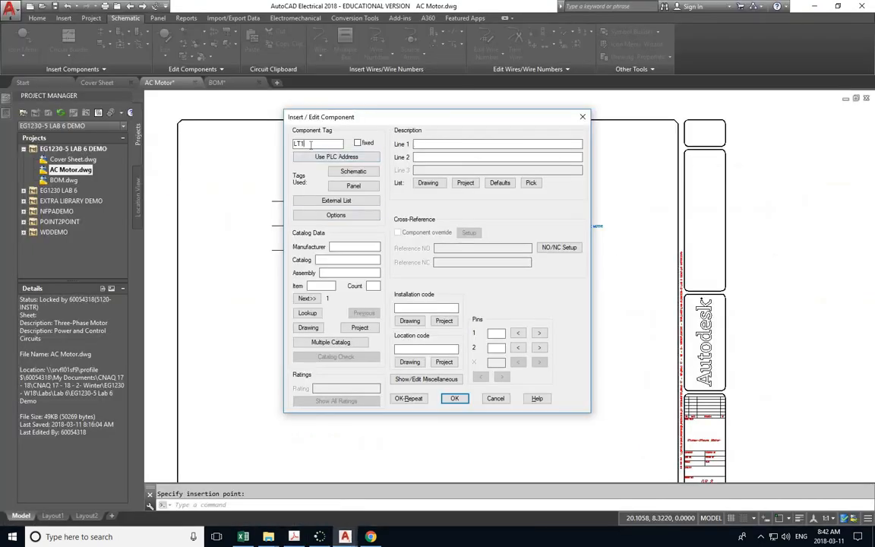
{"action": "key", "text": "alt+Tab"}
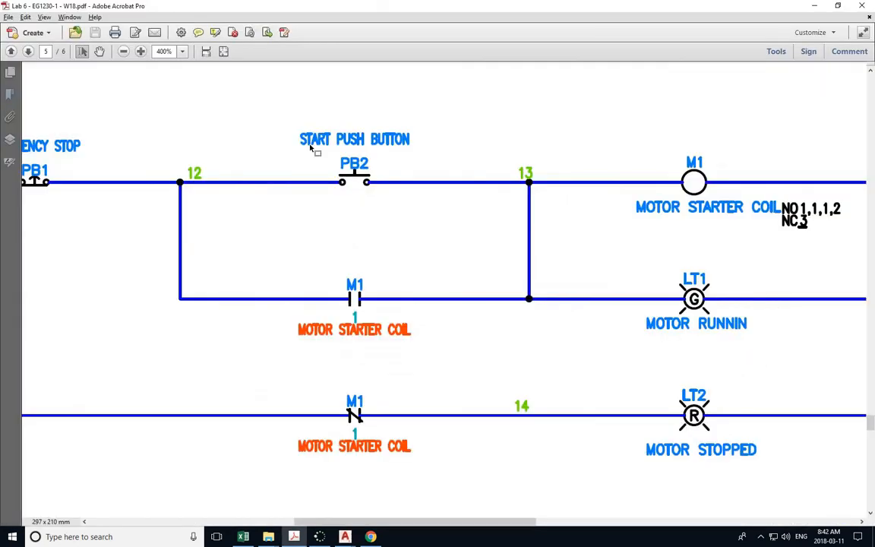
{"action": "key", "text": "alt+Tab"}
{"action": "key", "text": "alt+Tab"}
{"action": "key", "text": "Escape"}
{"action": "key", "text": "alt+Tab"}
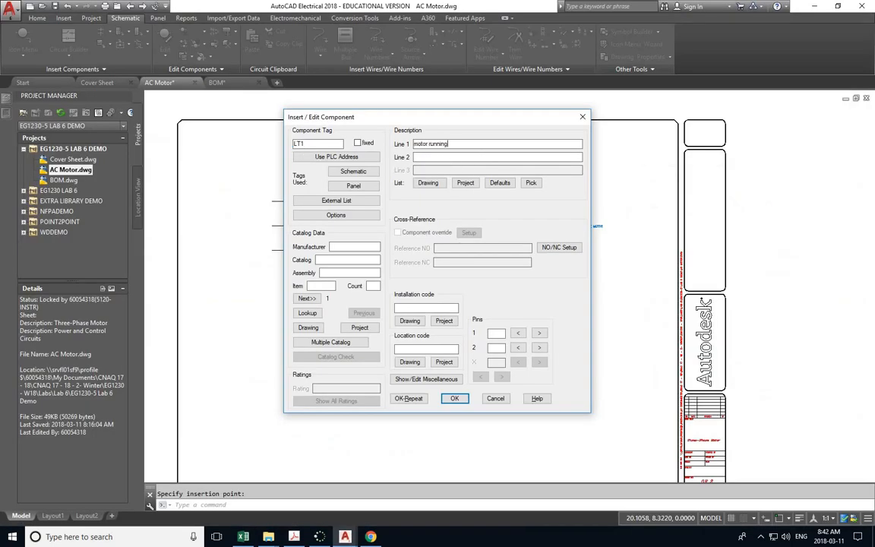
Copy the green indicator light's model number 800MR-Q24G from the Part Specifications table in the lab PDF and return to the drawing
{"action": "key", "text": "alt+Tab"}
{"action": "key", "text": "alt+Tab"}
{"action": "key", "text": "ctrl+0"}
{"action": "scroll", "coordinate": [448, 173], "scroll_direction": "up", "scroll_amount": 15}
{"action": "scroll", "coordinate": [448, 171], "scroll_direction": "up", "scroll_amount": 3}
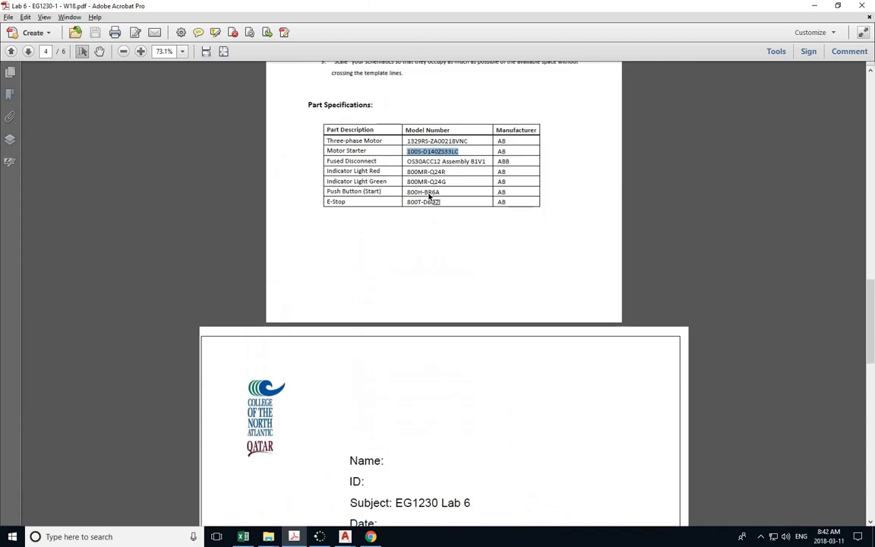
{"action": "scroll", "coordinate": [427, 195], "scroll_direction": "up", "scroll_amount": 3, "text": "ctrl"}
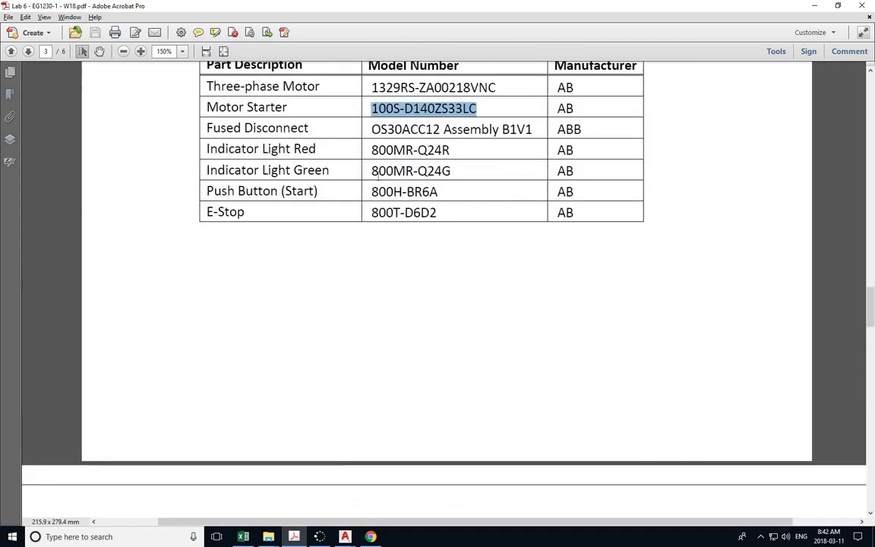
{"action": "left_click_drag", "start_coordinate": [451, 171], "coordinate": [376, 172]}
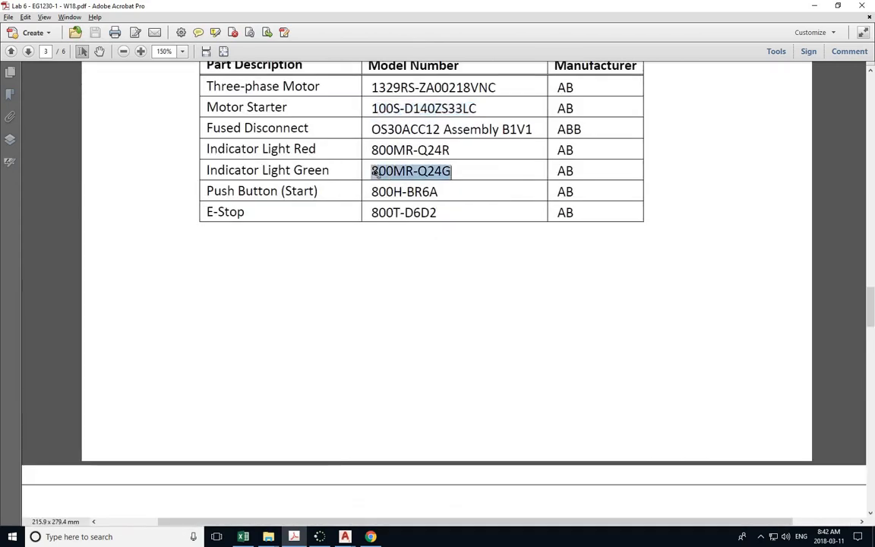
{"action": "key", "text": "alt+Tab"}
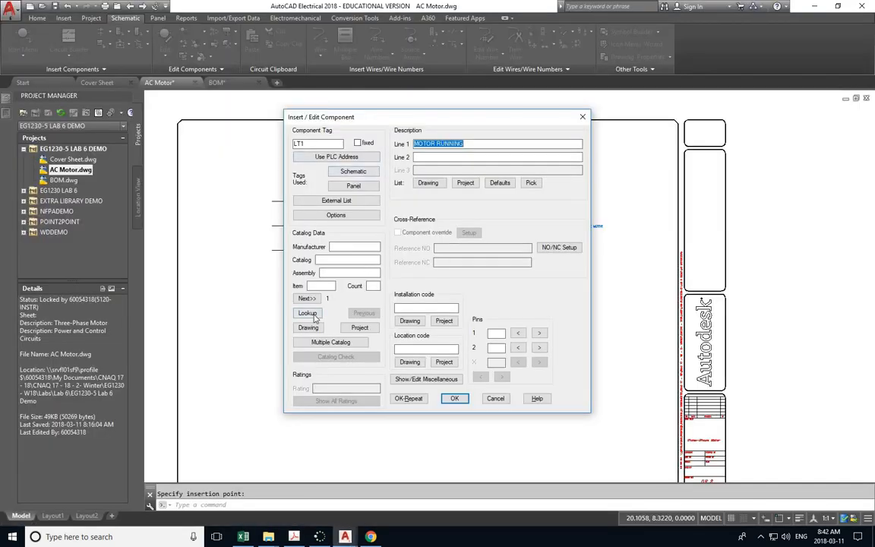
Search the parts catalog for 800MR-Q24G, assign that AB part to LT1 and accept the component
{"action": "left_click", "coordinate": [313, 317]}
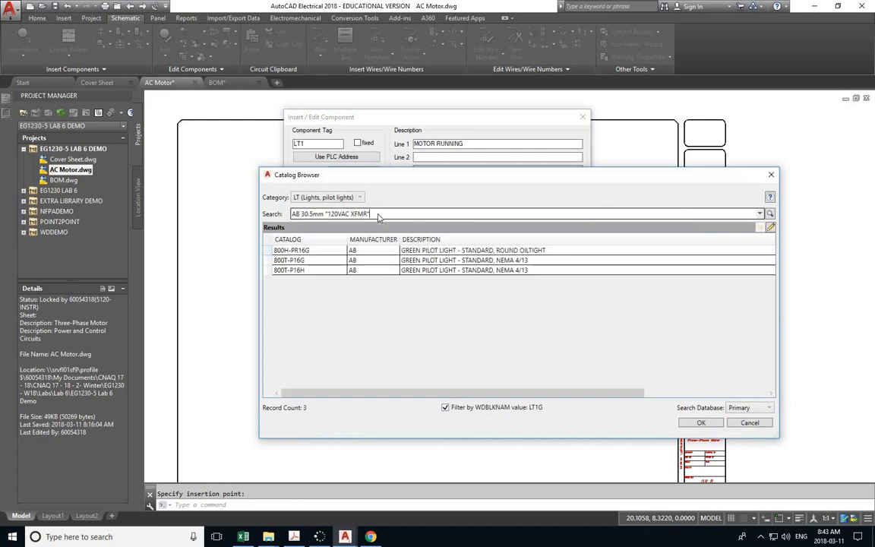
{"action": "left_click", "coordinate": [378, 215]}
{"action": "type", "text": "800MR-Q24G"}
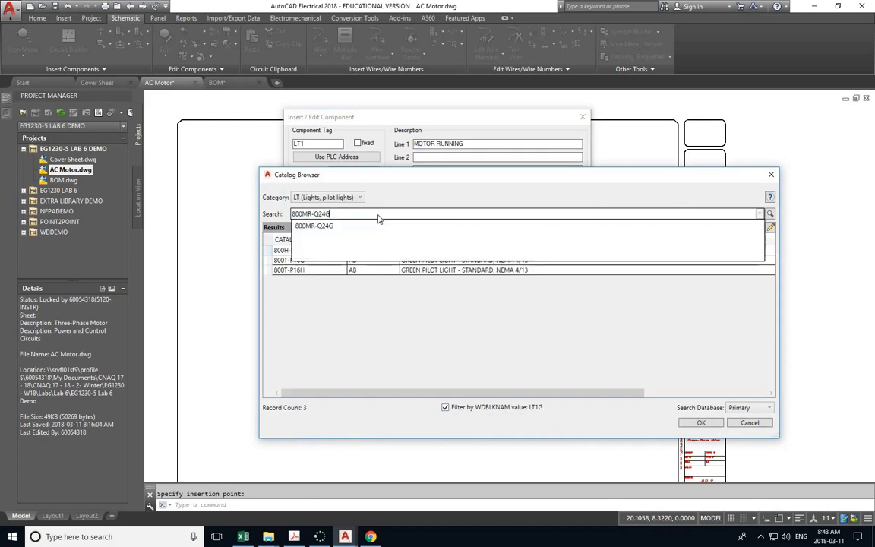
{"action": "key", "text": "Return"}
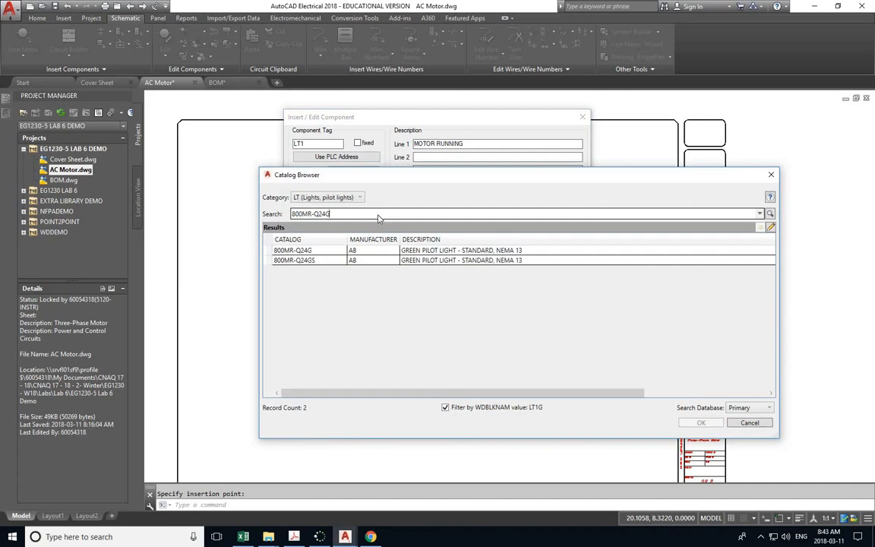
{"action": "double_click", "coordinate": [293, 251]}
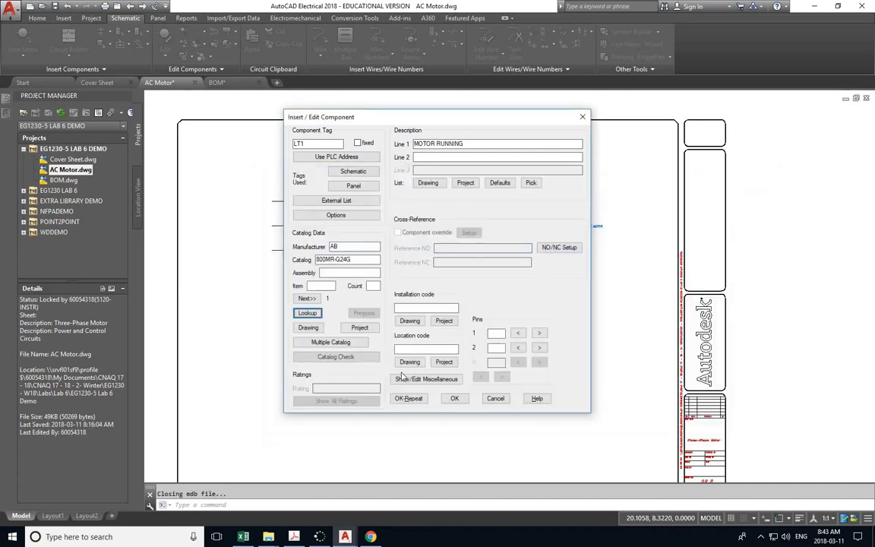
{"action": "left_click", "coordinate": [457, 398]}
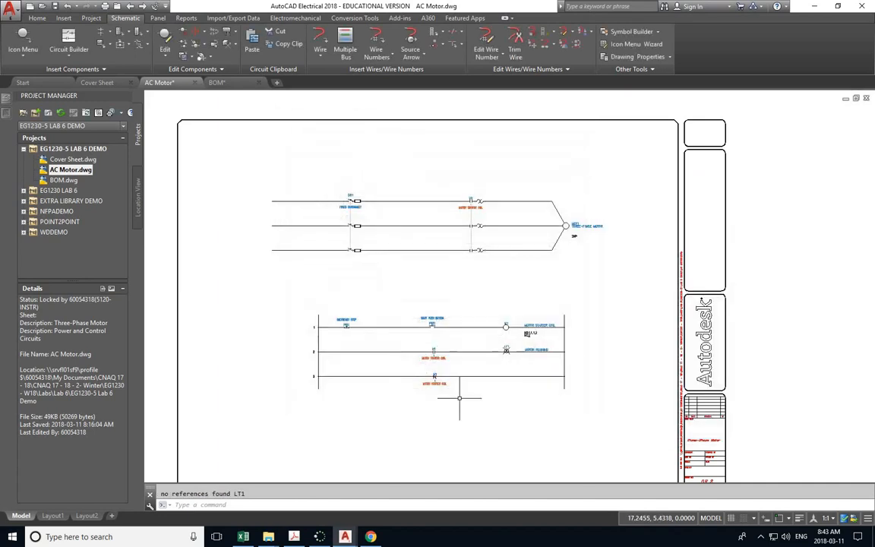
Move the LT1 pilot light straight down so that its centre sits on the rung 2 wire
{"action": "scroll", "coordinate": [505, 360], "scroll_direction": "up", "scroll_amount": 8}
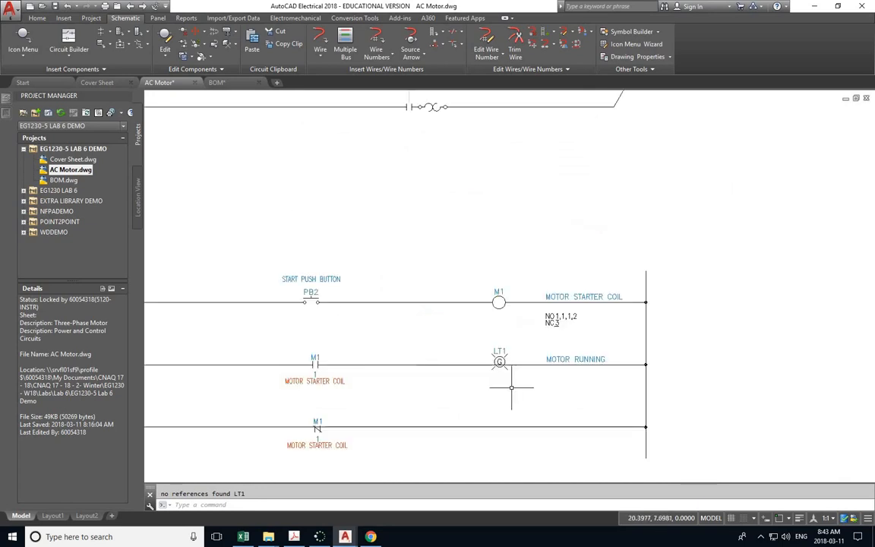
{"action": "scroll", "coordinate": [480, 372], "scroll_direction": "up", "scroll_amount": 2}
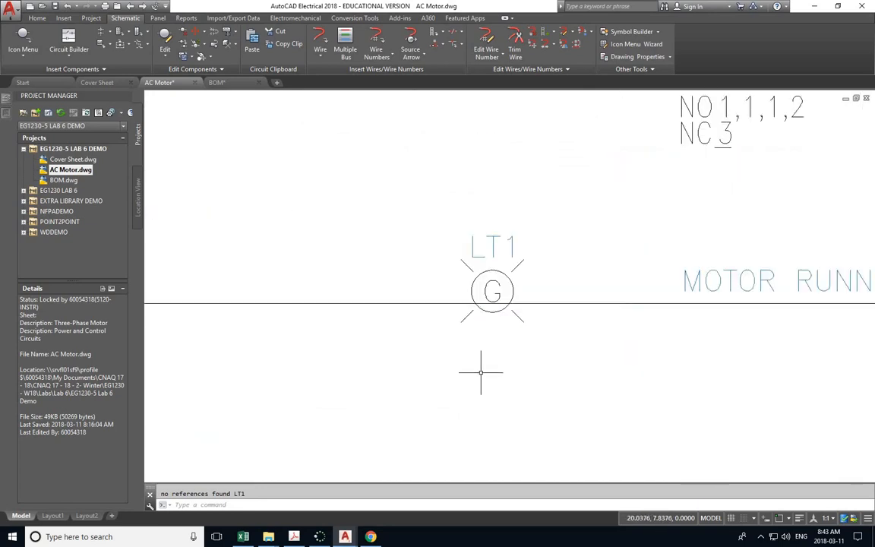
{"action": "scroll", "coordinate": [479, 372], "scroll_direction": "down", "scroll_amount": 4}
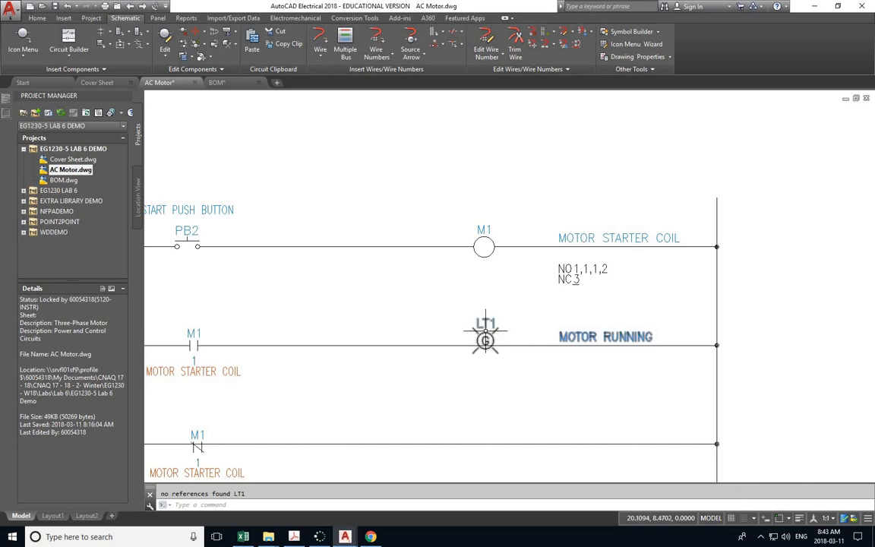
{"action": "mouse_move", "coordinate": [484, 331]}
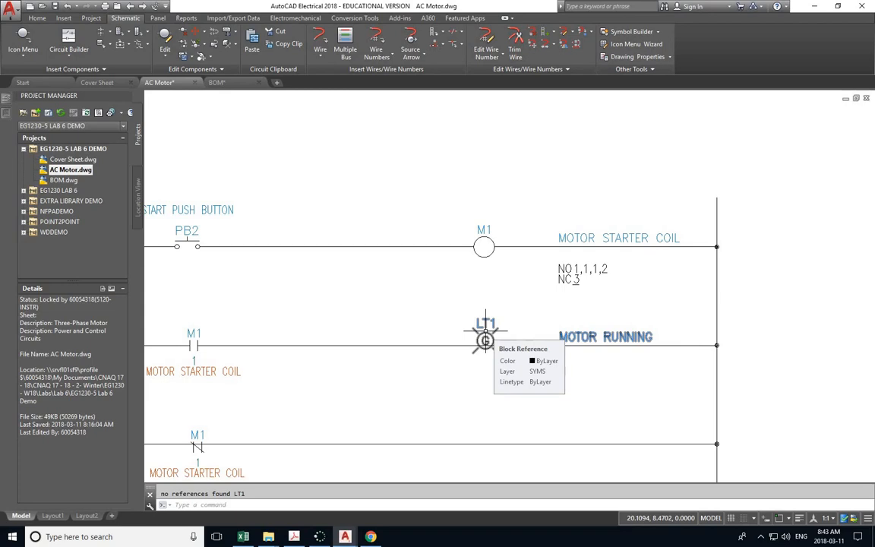
{"action": "right_click", "coordinate": [484, 339]}
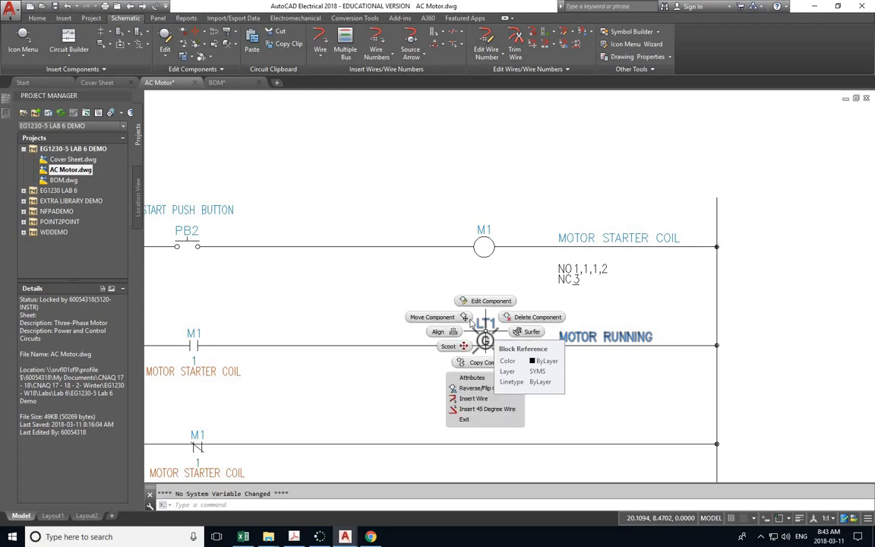
{"action": "left_click", "coordinate": [433, 317]}
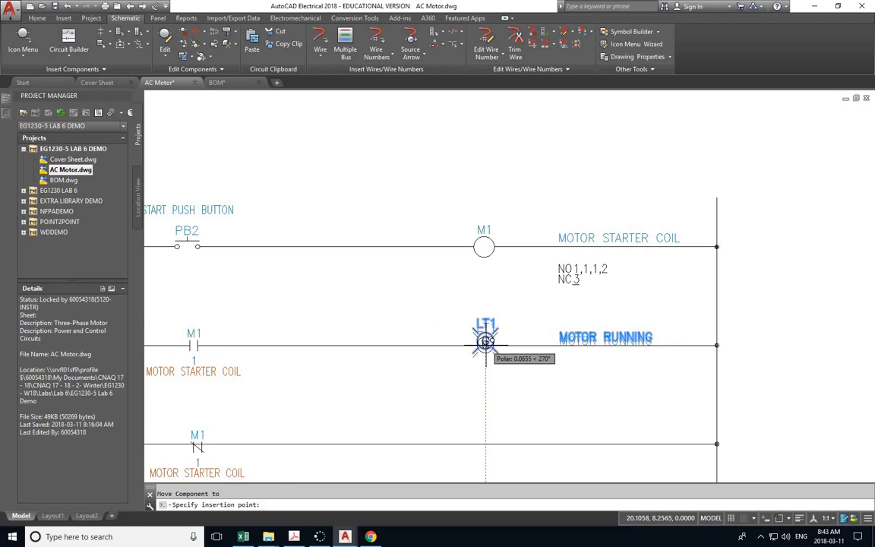
{"action": "left_click", "coordinate": [486, 345]}
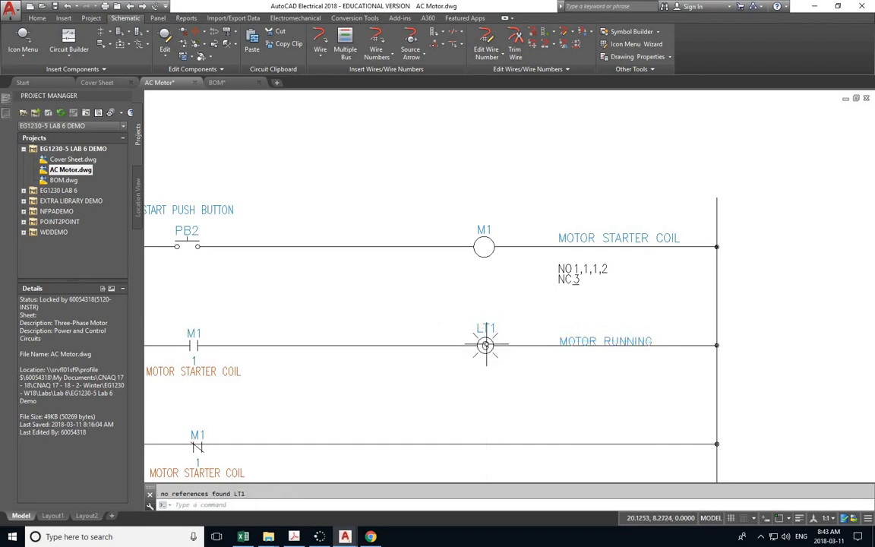
{"action": "scroll", "coordinate": [488, 359], "scroll_direction": "up", "scroll_amount": 4}
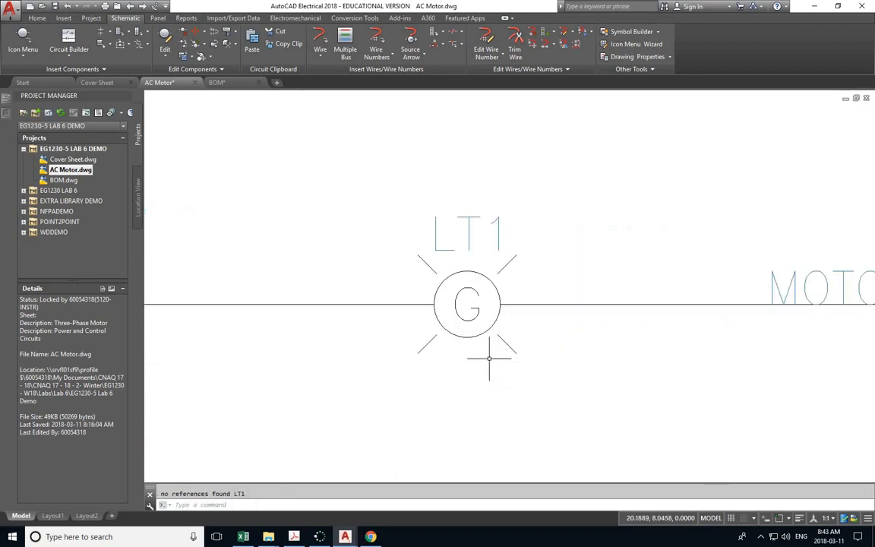
Insert a Red Standard pilot light on rung 3 directly below the LT1 light
{"action": "scroll", "coordinate": [489, 358], "scroll_direction": "down", "scroll_amount": 4}
{"action": "scroll", "coordinate": [486, 366], "scroll_direction": "down", "scroll_amount": 3}
{"action": "middle_click_drag", "start_coordinate": [494, 365], "coordinate": [468, 297]}
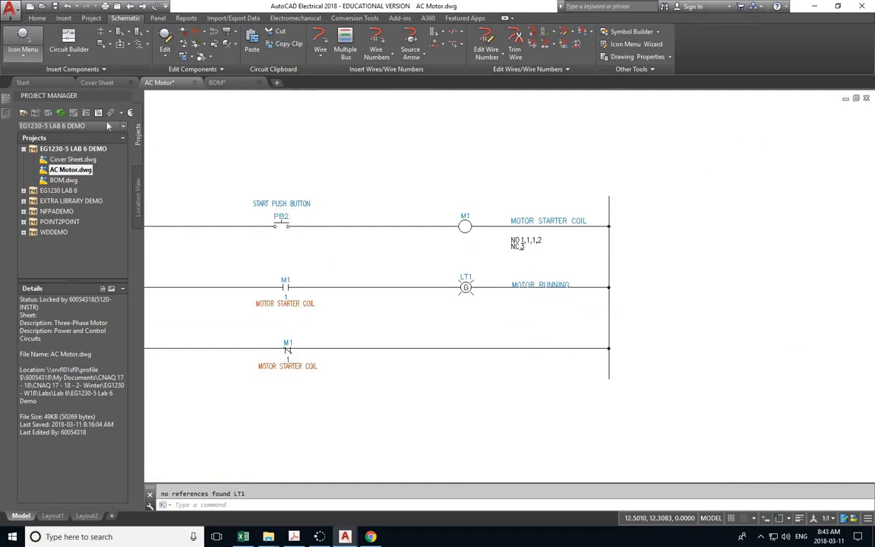
{"action": "left_click", "coordinate": [25, 40]}
{"action": "left_click", "coordinate": [339, 220]}
{"action": "left_click", "coordinate": [338, 176]}
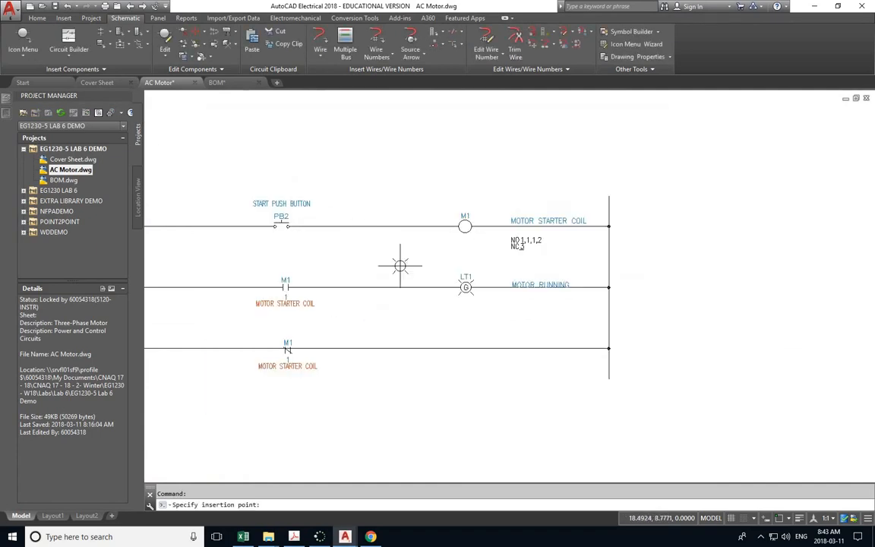
{"action": "left_click", "coordinate": [467, 349]}
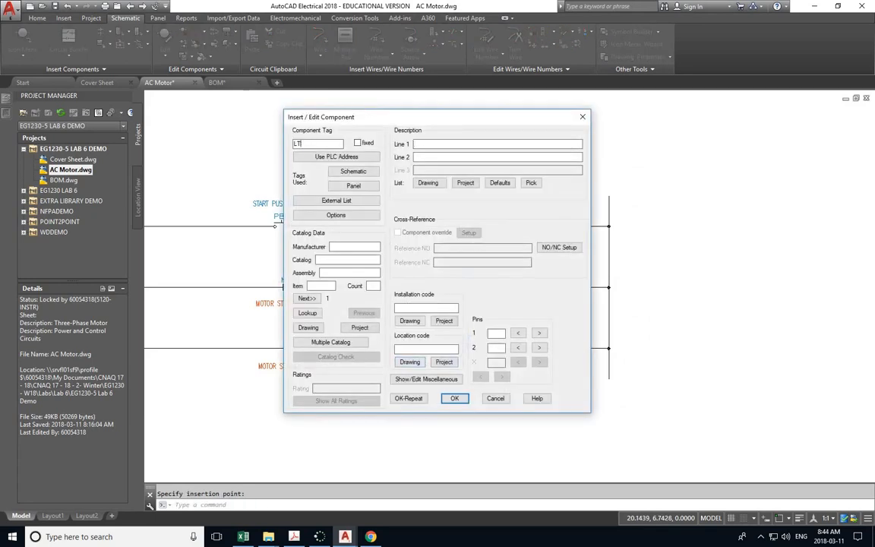
Copy the red indicator light's model number 800MR-Q24R from the Part Specifications table in the lab PDF
{"action": "key", "text": "alt+Tab"}
{"action": "key", "text": "alt+Tab"}
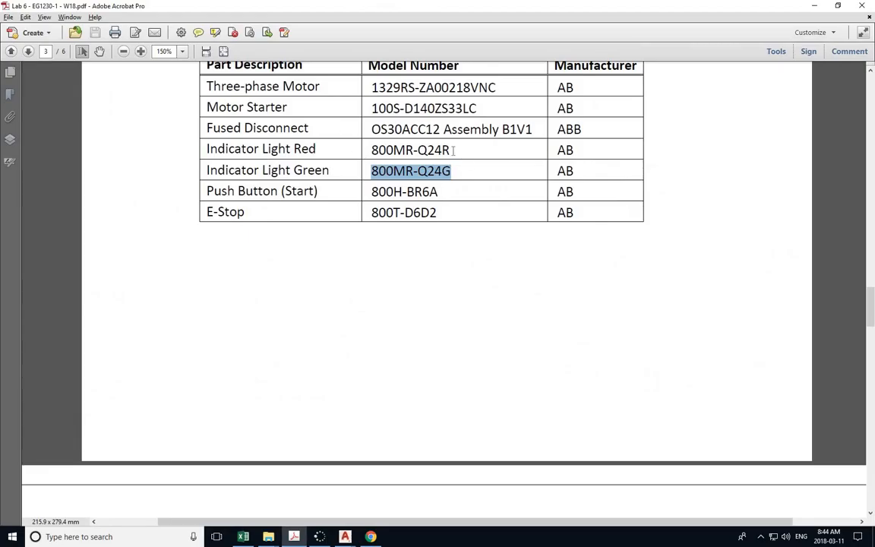
{"action": "left_click_drag", "start_coordinate": [451, 150], "coordinate": [365, 154]}
{"action": "key", "text": "ctrl+c"}
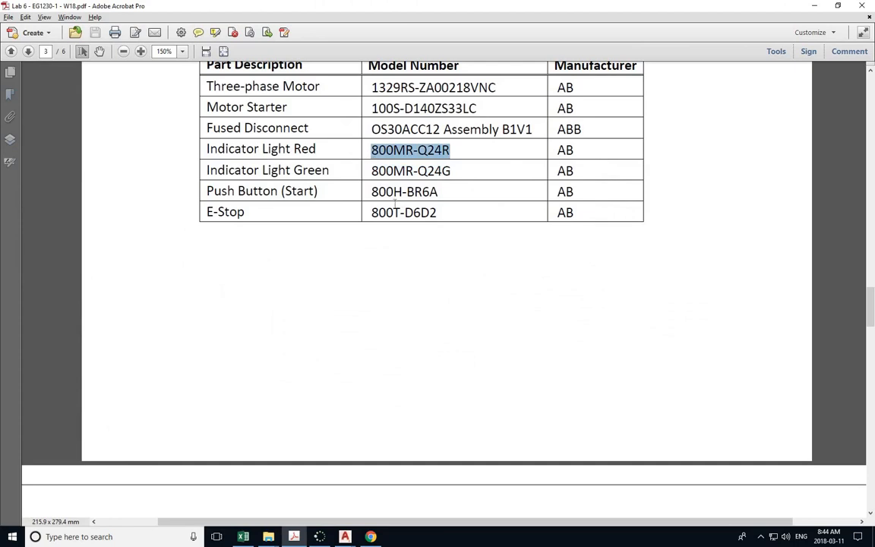
Search the parts catalog for 800MR-Q24R and assign that AB part to the LT2 pilot light
{"action": "scroll", "coordinate": [396, 211], "scroll_direction": "down", "scroll_amount": 15}
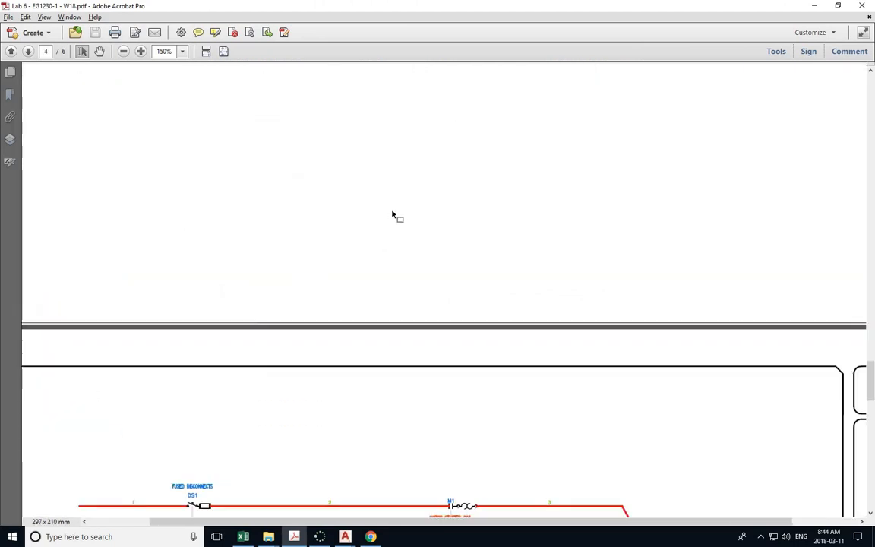
{"action": "scroll", "coordinate": [393, 214], "scroll_direction": "down", "scroll_amount": 5}
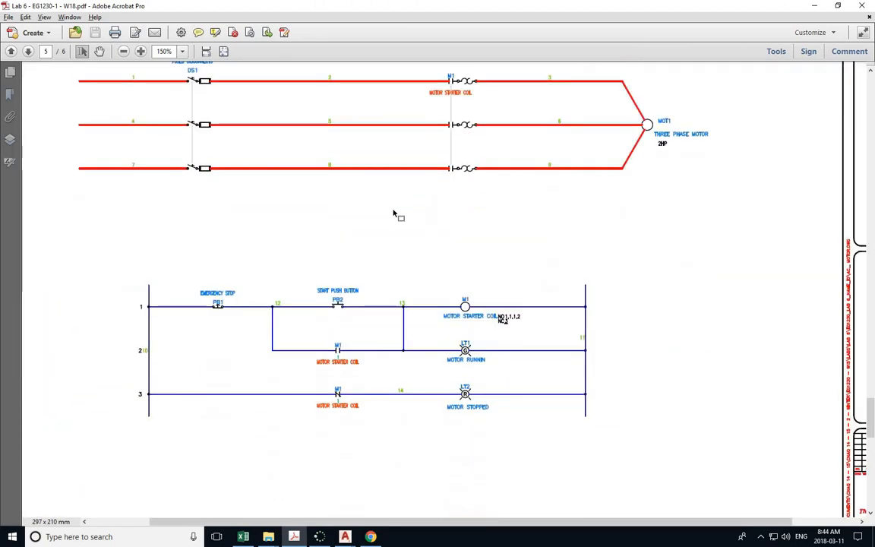
{"action": "key", "text": "alt+Tab"}
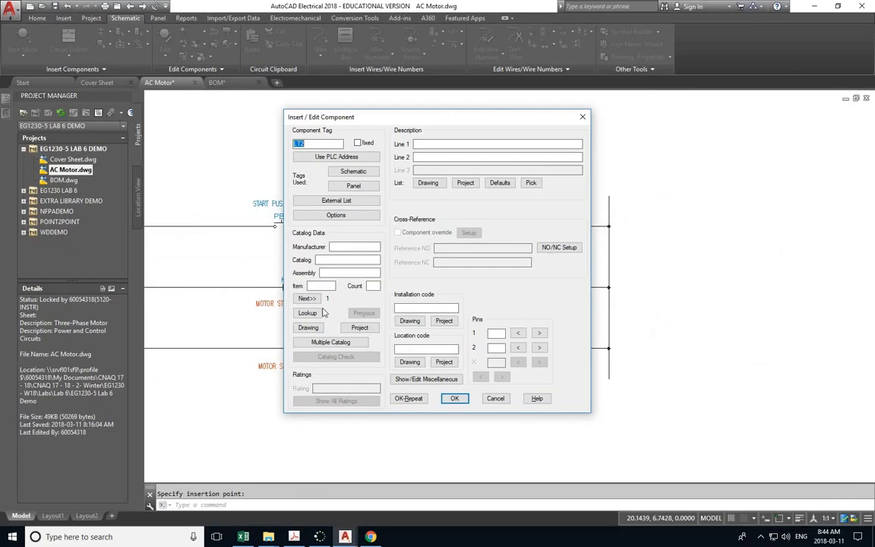
{"action": "left_click", "coordinate": [304, 317]}
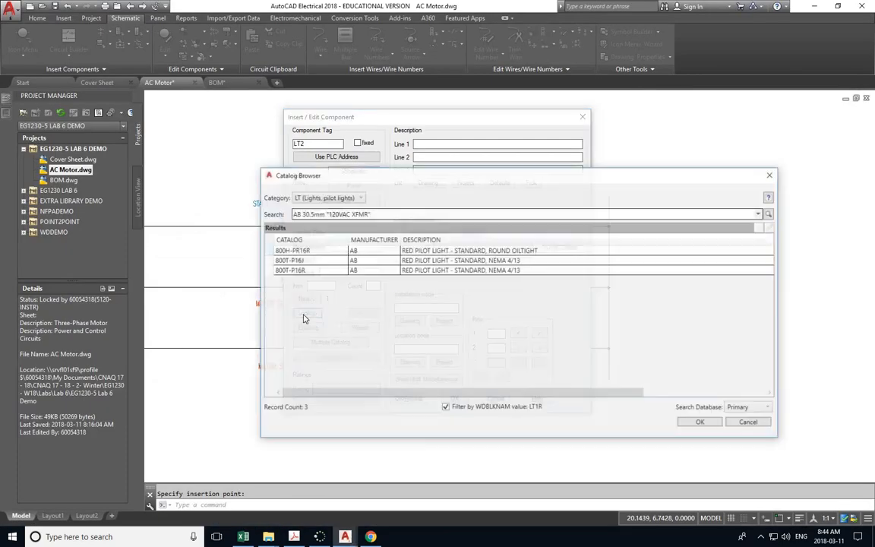
{"action": "left_click", "coordinate": [375, 214]}
{"action": "key", "text": "ctrl+v"}
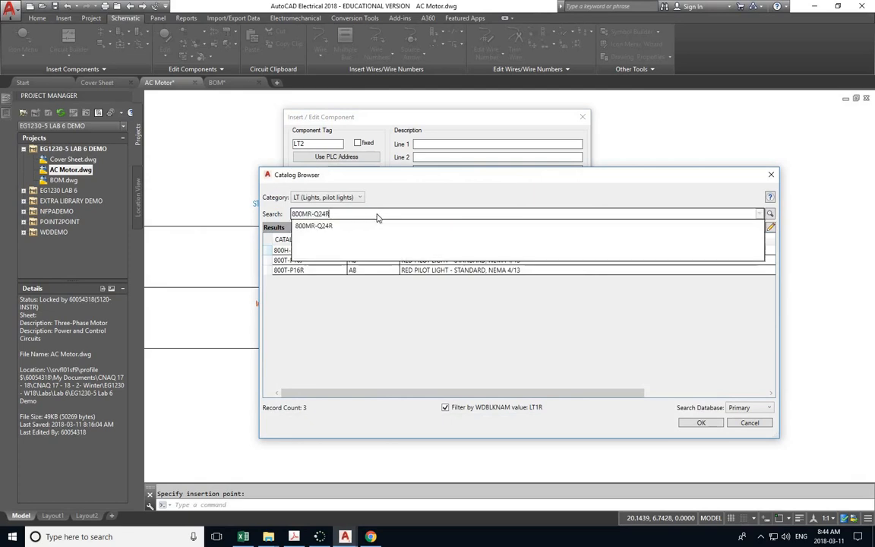
{"action": "left_click", "coordinate": [307, 226]}
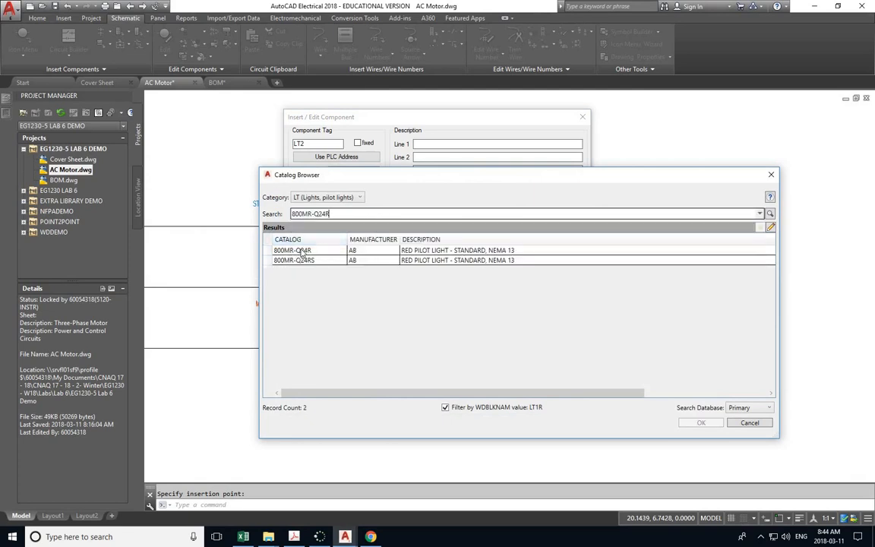
{"action": "left_click", "coordinate": [304, 252]}
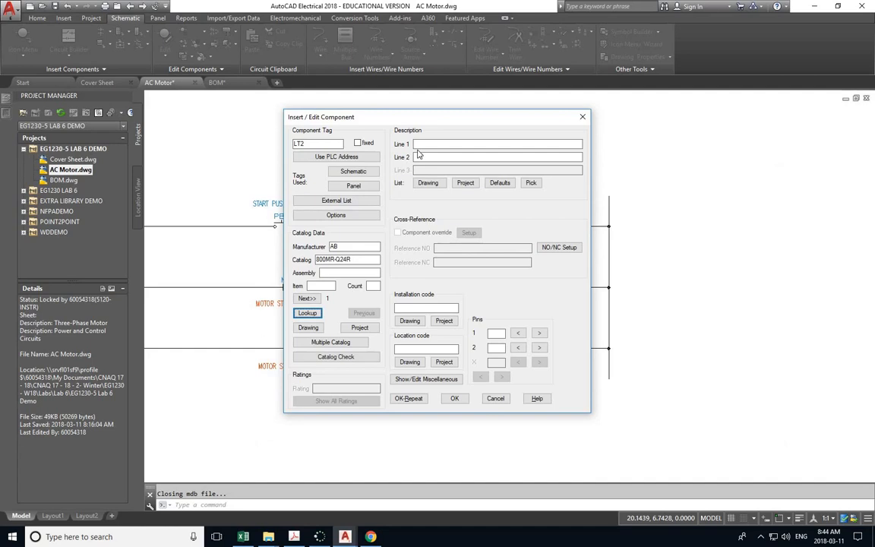
Check LT2's label in the lab PDF schematic, enter "motor stopped" as its first description line and accept the component
{"action": "key", "text": "alt+Tab"}
{"action": "key", "text": "alt+Tab"}
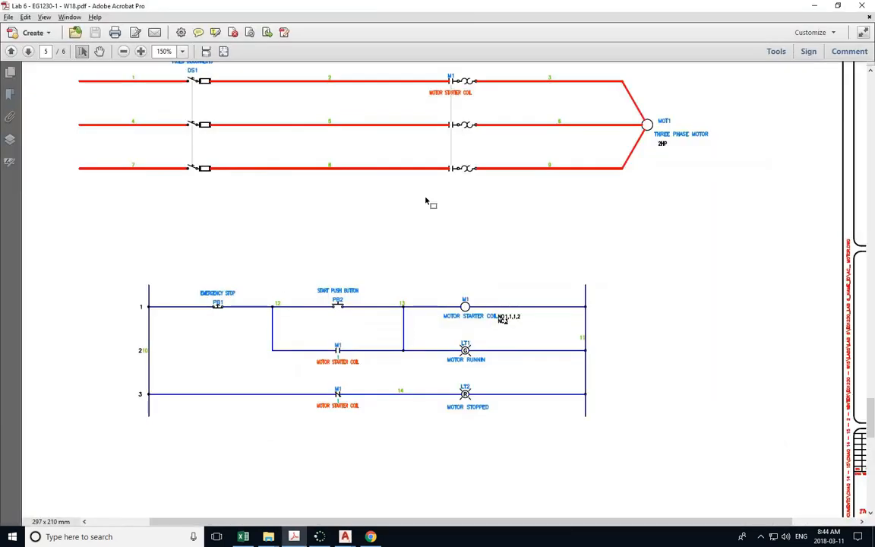
{"action": "key", "text": "alt+Tab"}
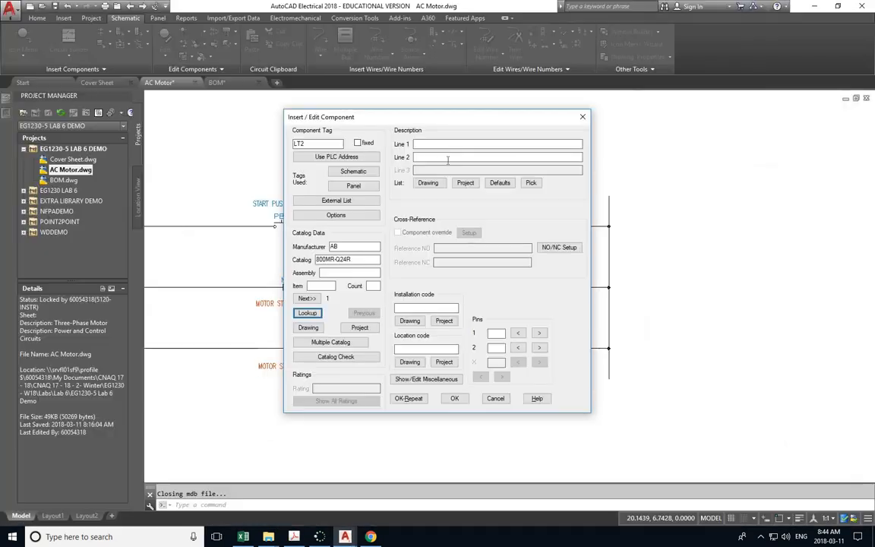
{"action": "left_click", "coordinate": [440, 146]}
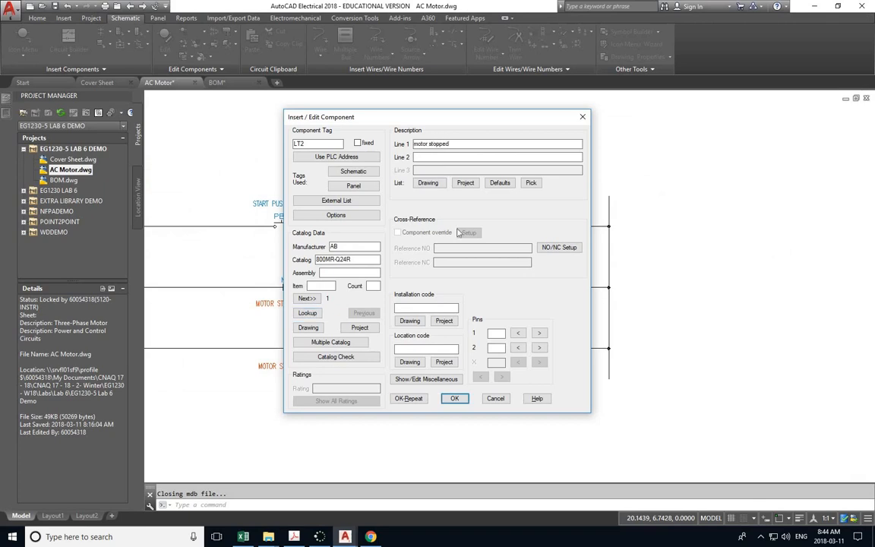
{"action": "left_click", "coordinate": [453, 398]}
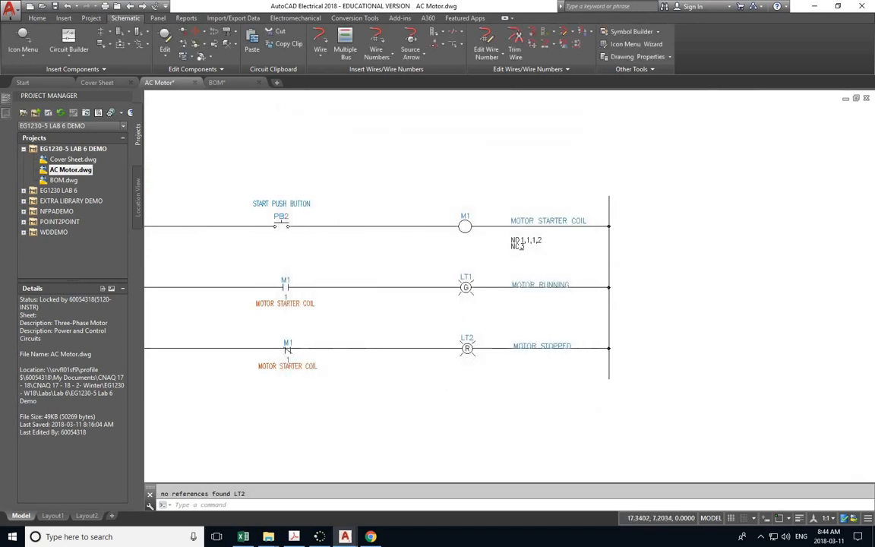
With object snap on, draw a vertical wire from rung 1 between PB1 and PB2 down to rung 2
{"action": "scroll", "coordinate": [352, 328], "scroll_direction": "down", "scroll_amount": 6}
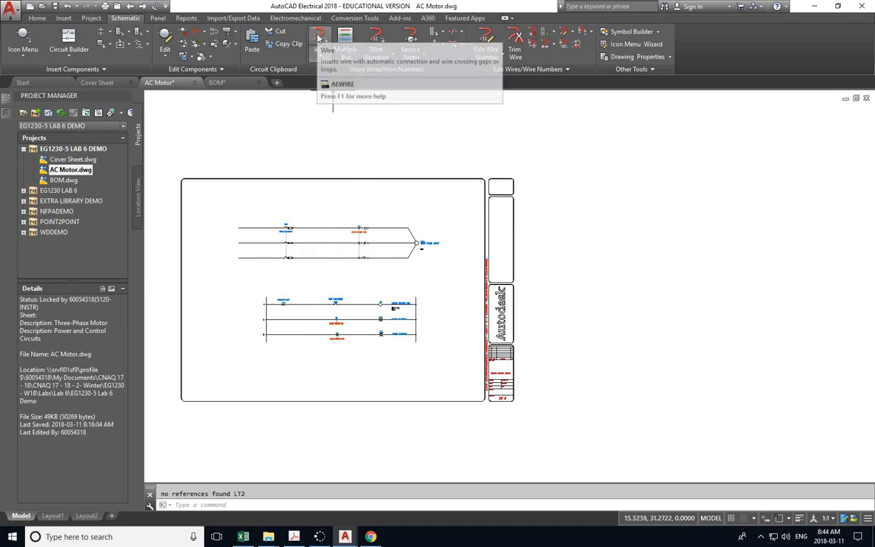
{"action": "left_click", "coordinate": [319, 38]}
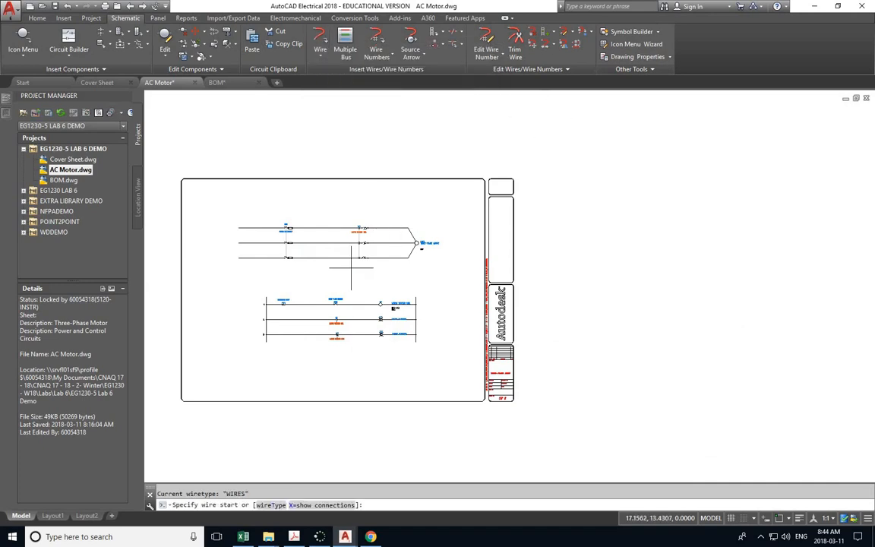
{"action": "scroll", "coordinate": [295, 316], "scroll_direction": "up", "scroll_amount": 6}
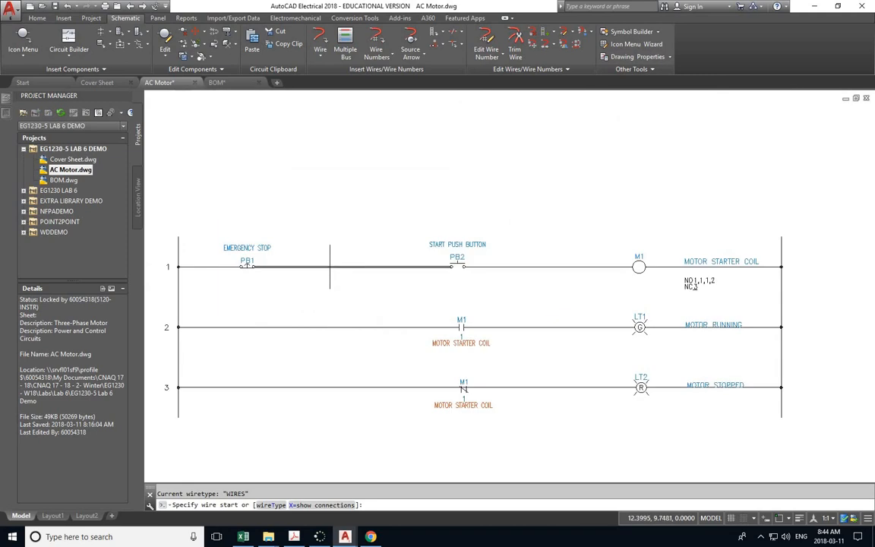
{"action": "left_click", "coordinate": [780, 517]}
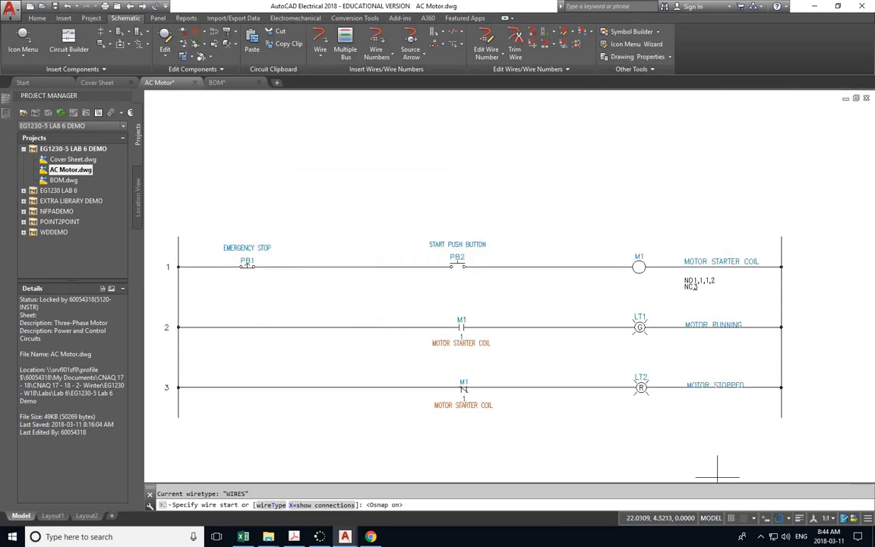
{"action": "left_click", "coordinate": [340, 267]}
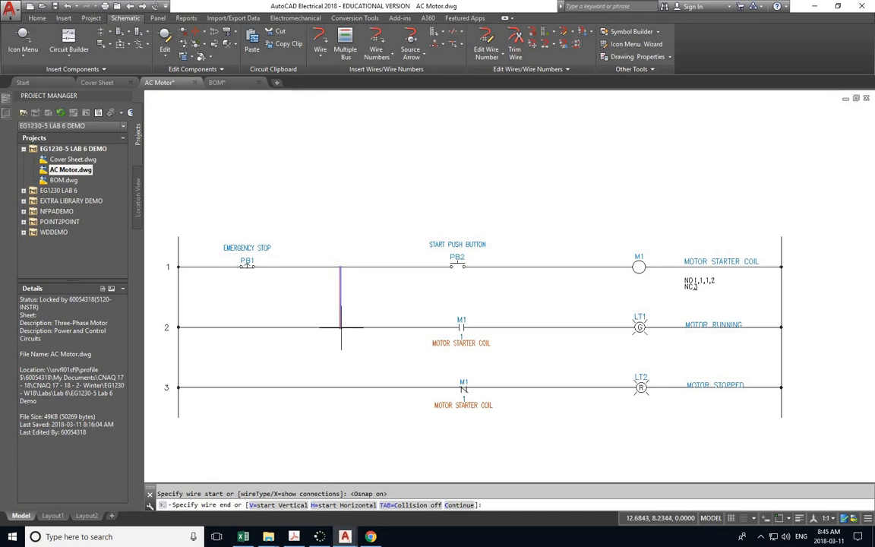
{"action": "left_click", "coordinate": [341, 327]}
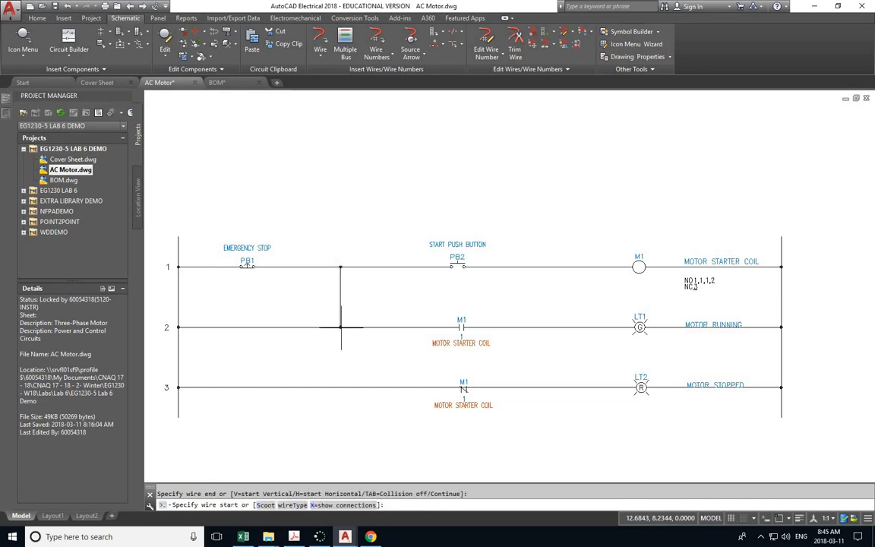
{"action": "key", "text": "Escape"}
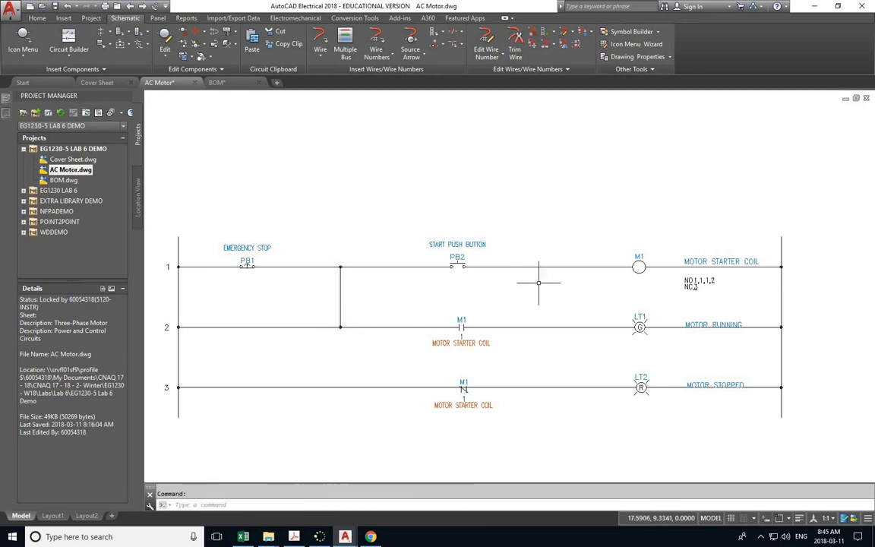
With object snap on, draw a second vertical wire from rung 1 between PB2 and the M1 coil down to rung 2
{"action": "left_click", "coordinate": [320, 44]}
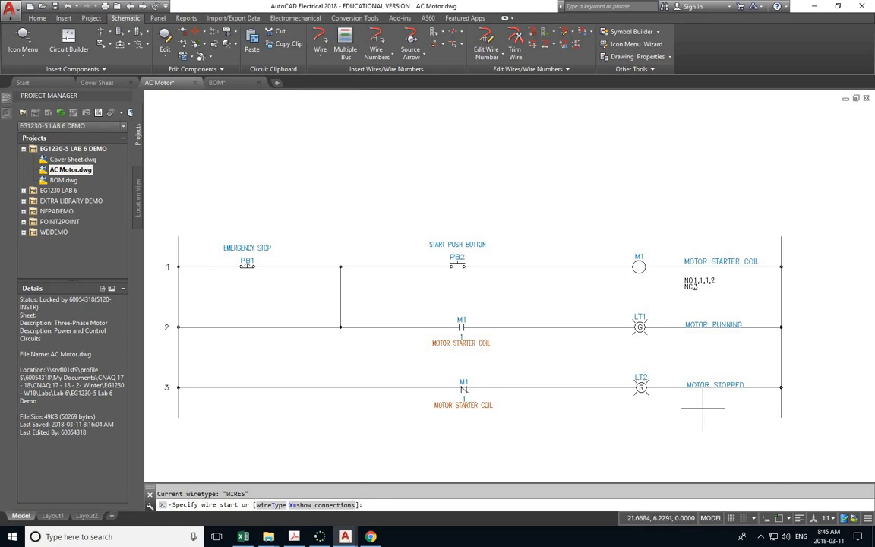
{"action": "key", "text": "Escape"}
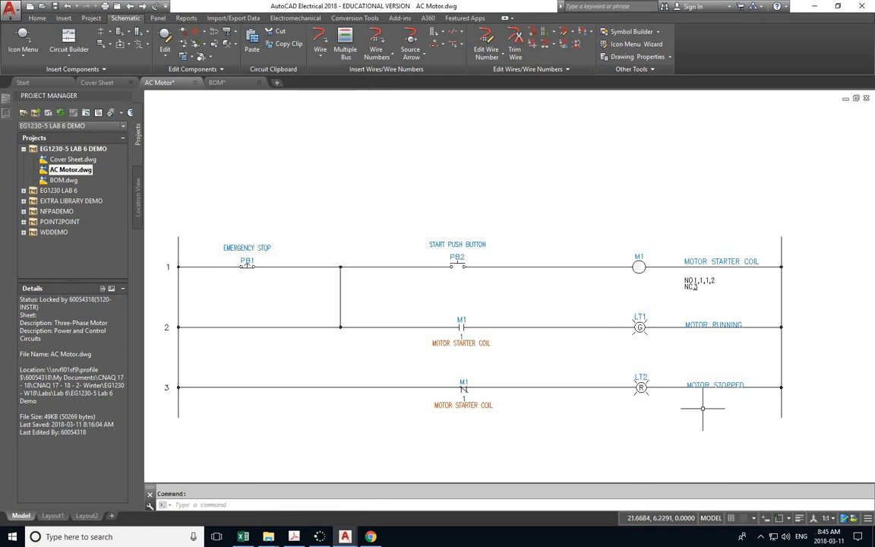
{"action": "left_click", "coordinate": [779, 520]}
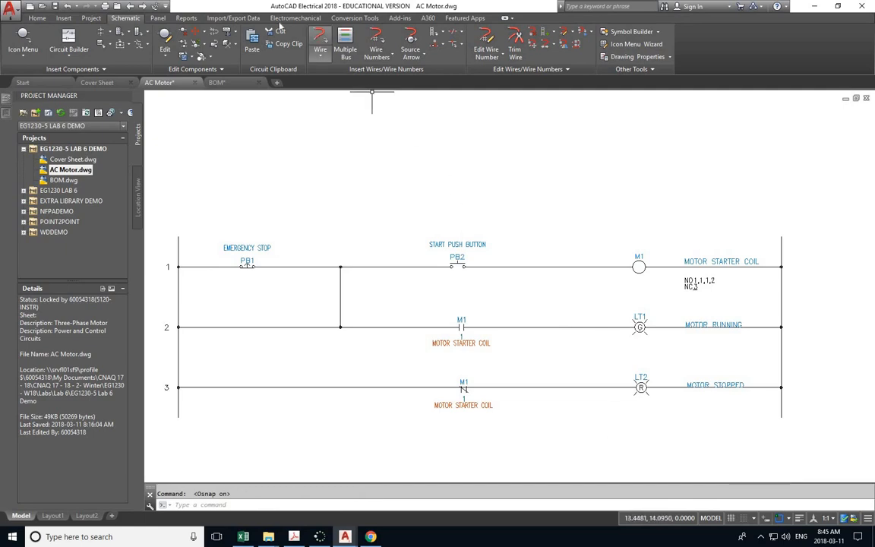
{"action": "left_click", "coordinate": [320, 38]}
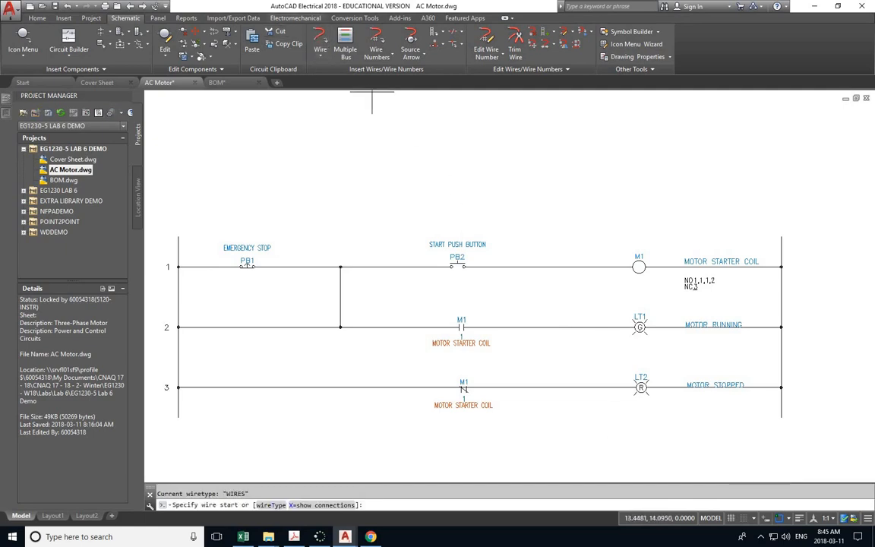
{"action": "left_click", "coordinate": [542, 267]}
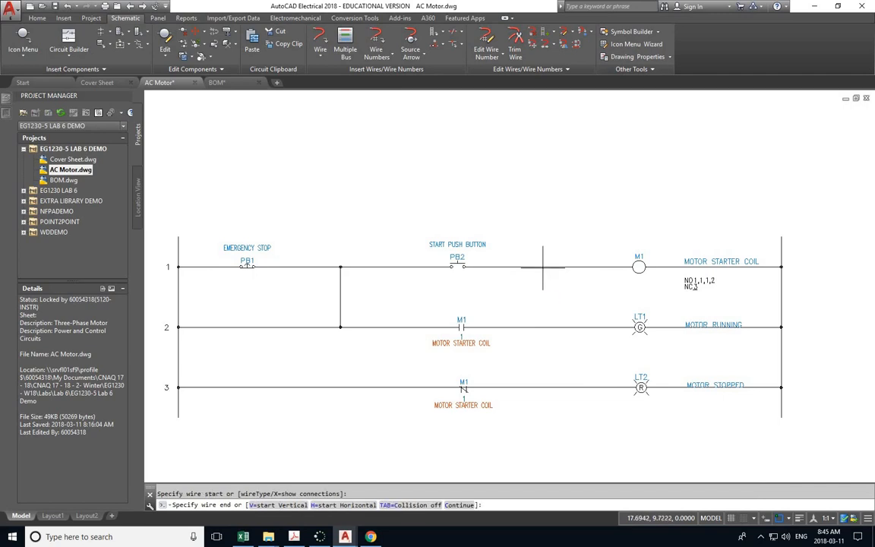
{"action": "left_click", "coordinate": [542, 327]}
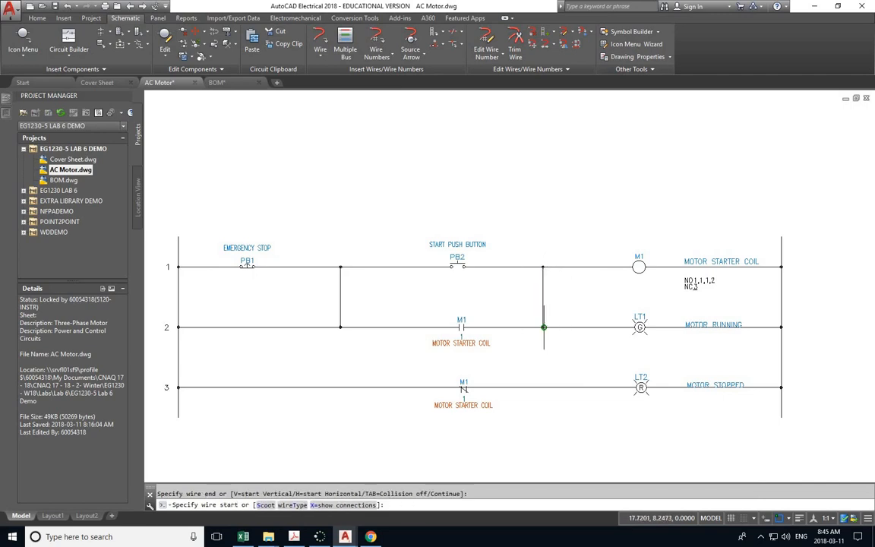
{"action": "key", "text": "Escape"}
Trim the rung 2 wire segment between the ladder's left rail and the first vertical branch wire
{"action": "left_click", "coordinate": [517, 43]}
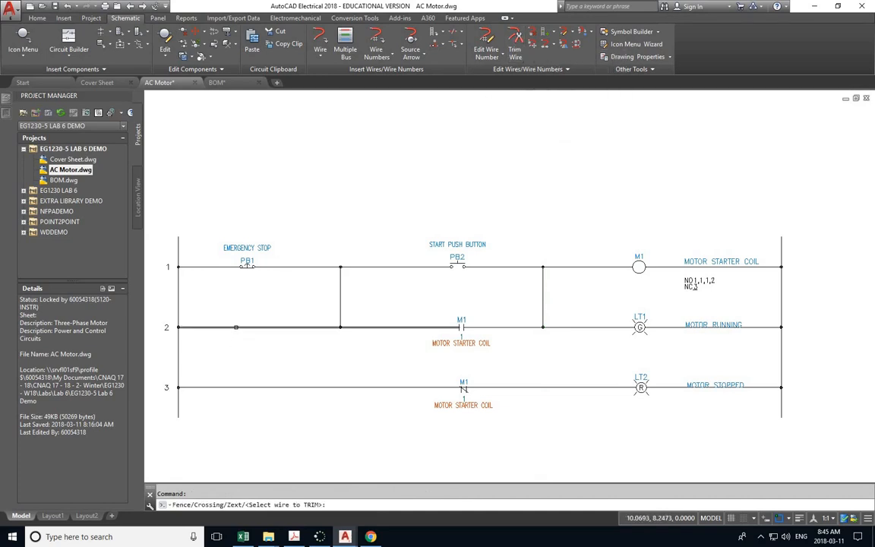
{"action": "left_click", "coordinate": [235, 326]}
{"action": "key", "text": "Escape"}
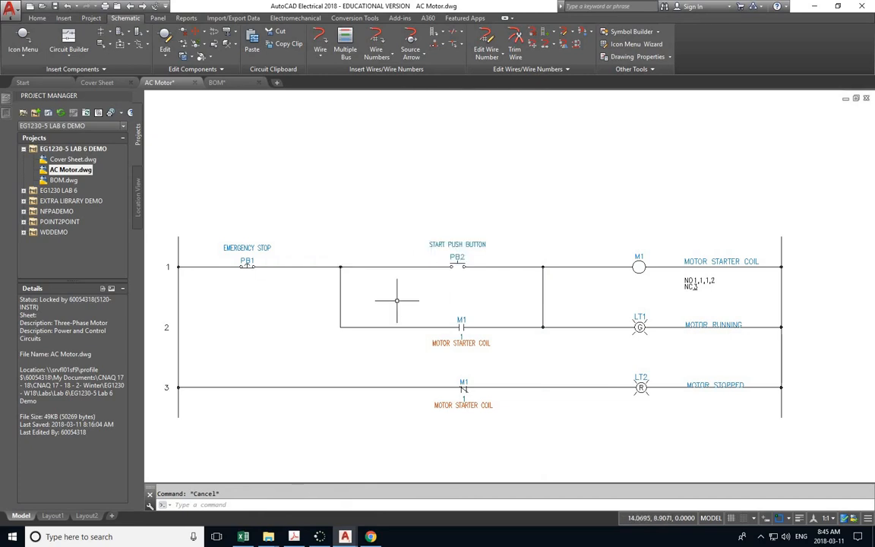
Scoot PB2 and the rung 2 M1 contact along their rungs to about midway between the two vertical branch wires
{"action": "left_click", "coordinate": [456, 264]}
{"action": "right_click", "coordinate": [457, 264]}
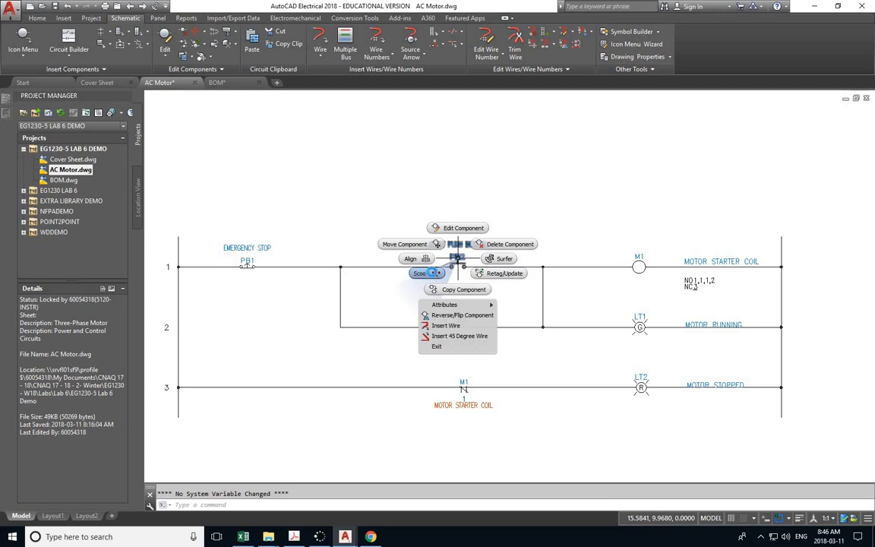
{"action": "left_click", "coordinate": [431, 273]}
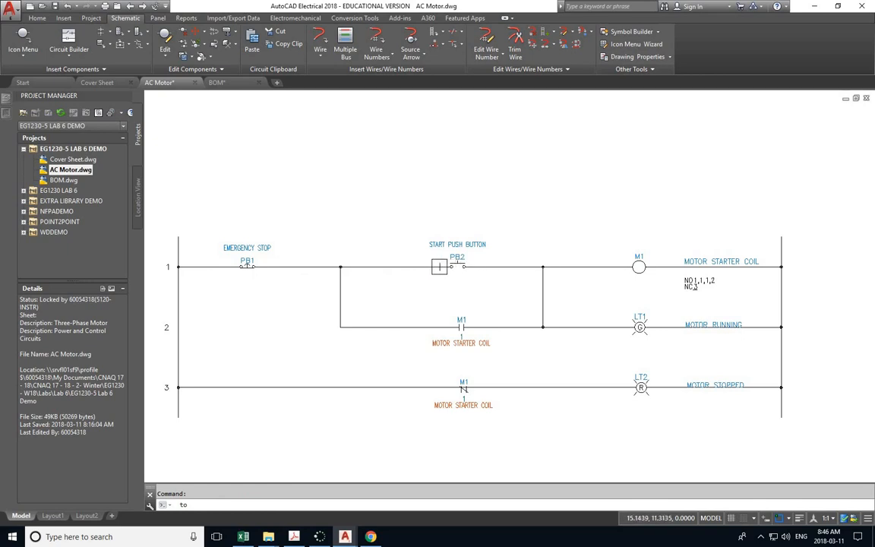
{"action": "left_click", "coordinate": [439, 266]}
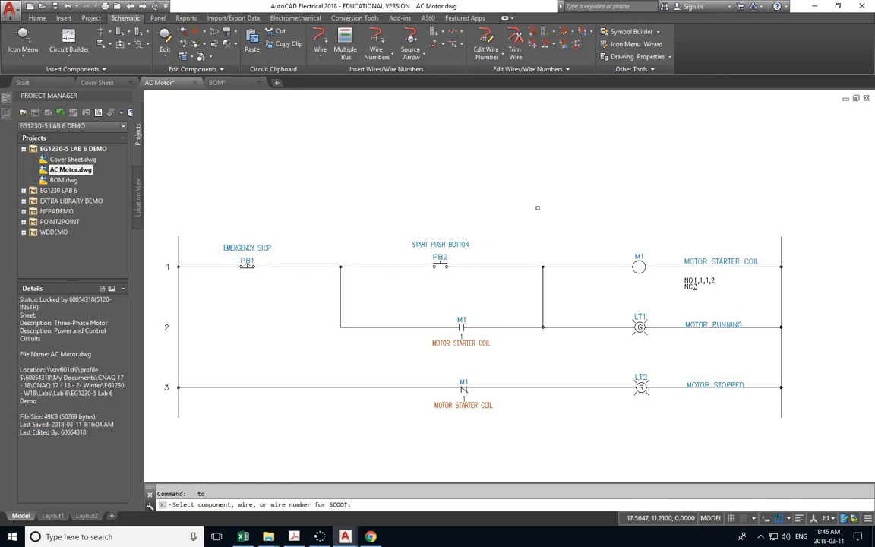
{"action": "left_click", "coordinate": [460, 327]}
{"action": "left_click", "coordinate": [444, 327]}
{"action": "key", "text": "Escape"}
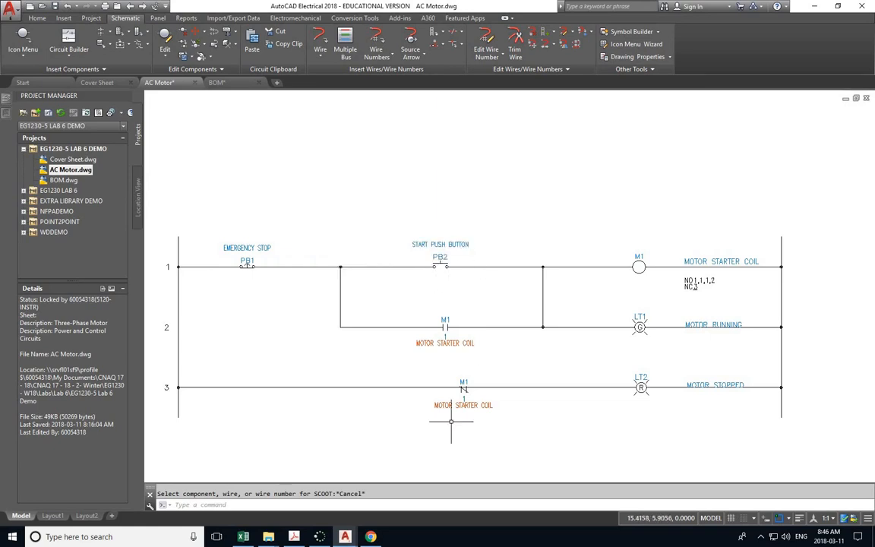
Align the M1 contacts on rungs 2 and 3 vertically with the PB2 push button
{"action": "right_click", "coordinate": [440, 262]}
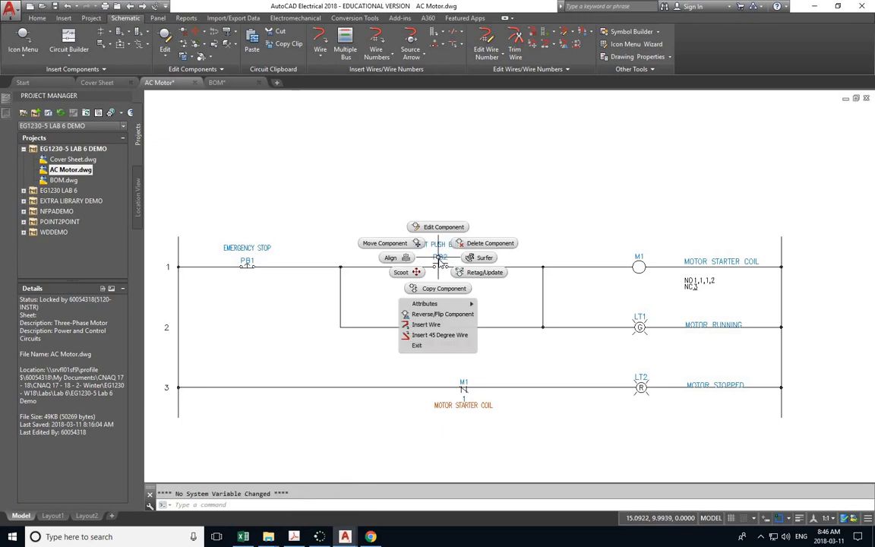
{"action": "left_click", "coordinate": [390, 258]}
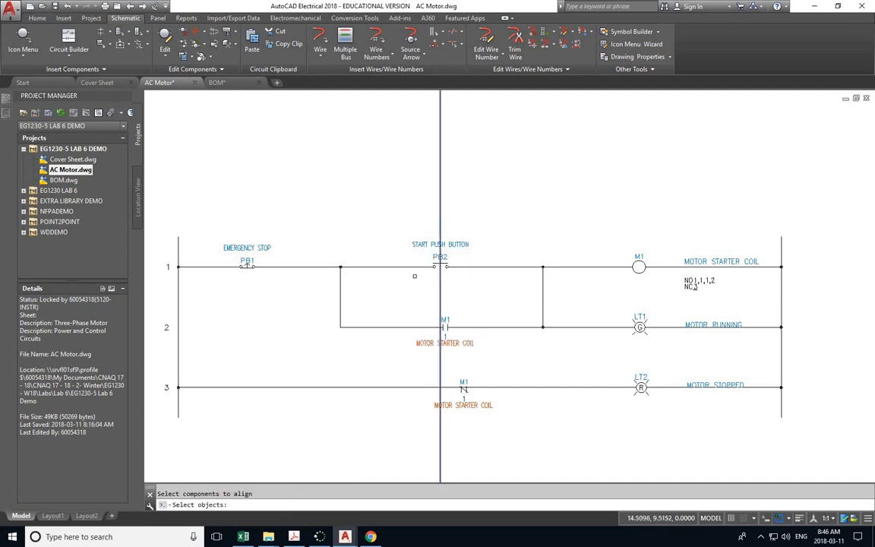
{"action": "left_click", "coordinate": [442, 325]}
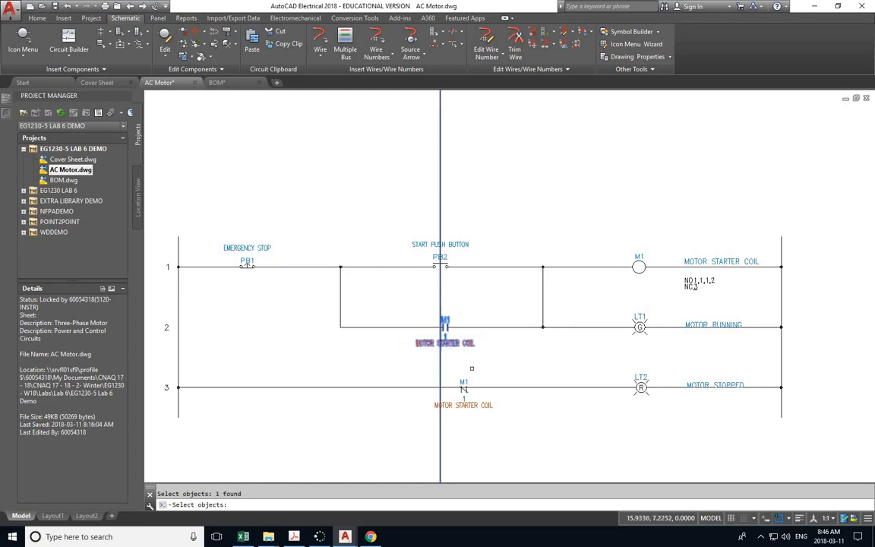
{"action": "left_click", "coordinate": [463, 386]}
{"action": "key", "text": "Return"}
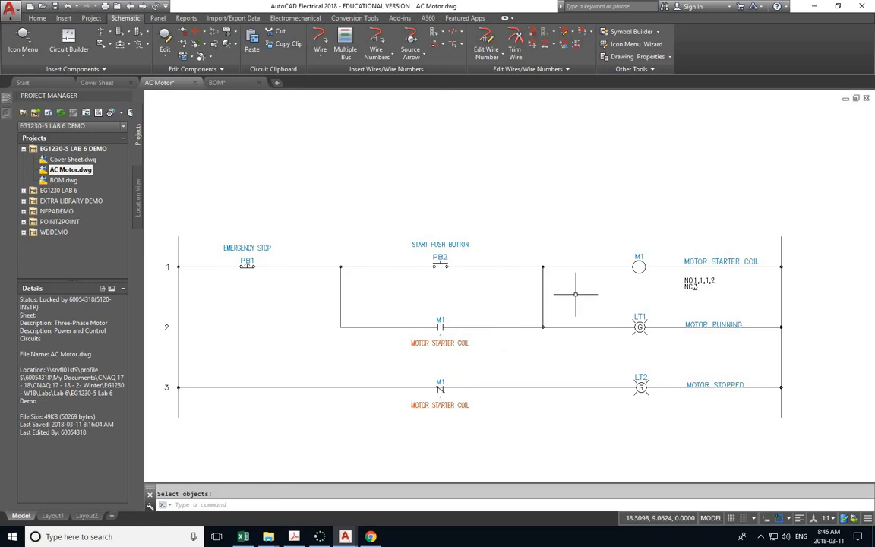
Align indicator lights LT1 and LT2 vertically with the M1 motor starter coil
{"action": "right_click", "coordinate": [639, 265]}
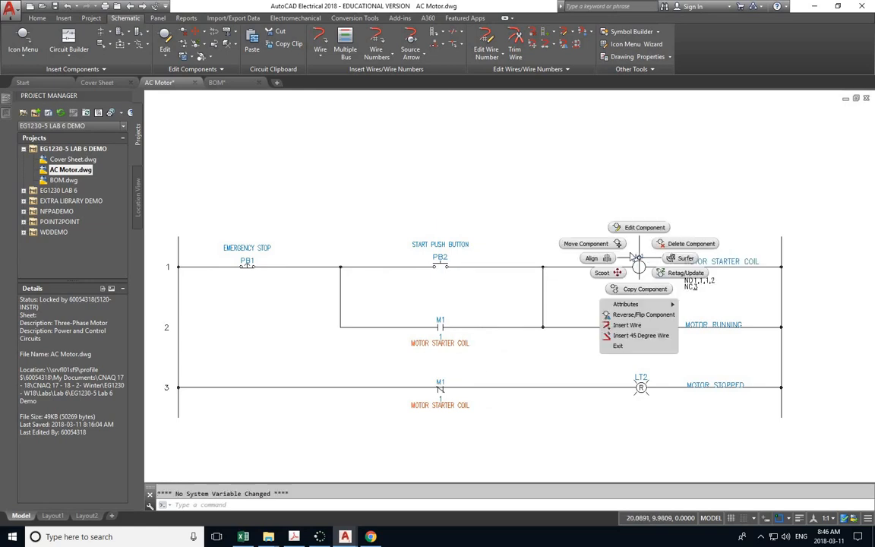
{"action": "left_click", "coordinate": [589, 255]}
{"action": "left_click", "coordinate": [646, 328]}
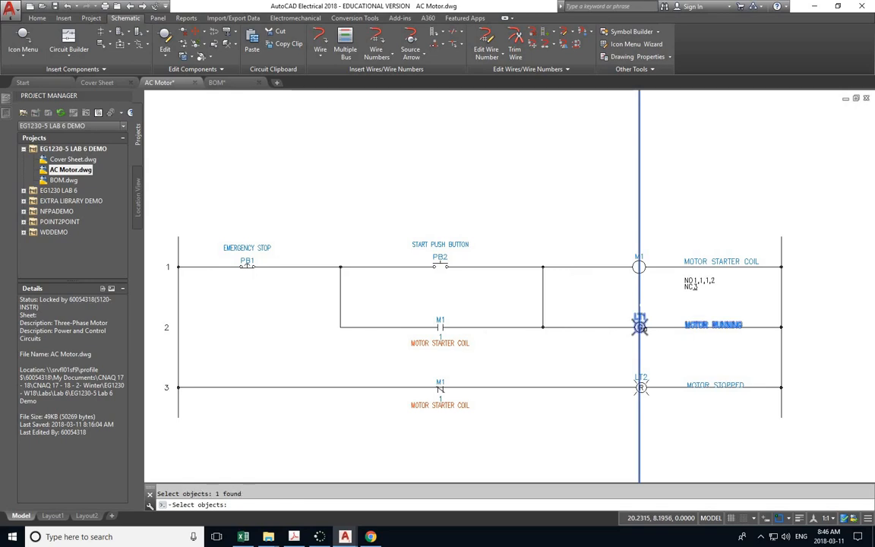
{"action": "left_click", "coordinate": [642, 385]}
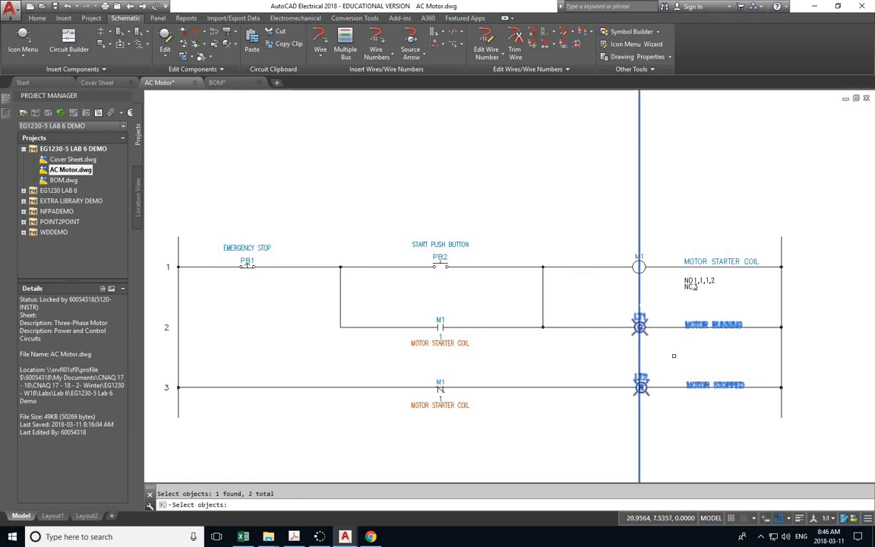
{"action": "key", "text": "Return"}
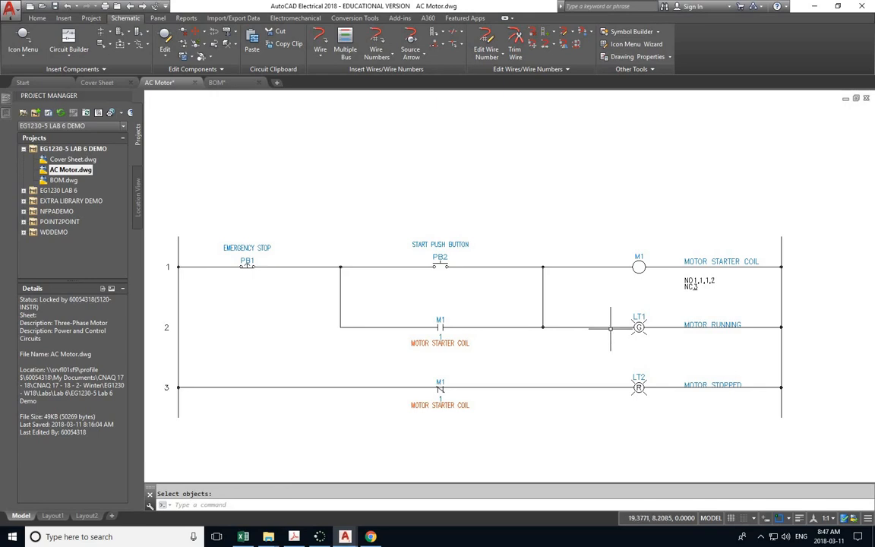
Check label placement in the Lab 6 PDF, then move the MOTOR RUNNING description to directly beneath LT1 on rung 2
{"action": "key", "text": "alt+Tab"}
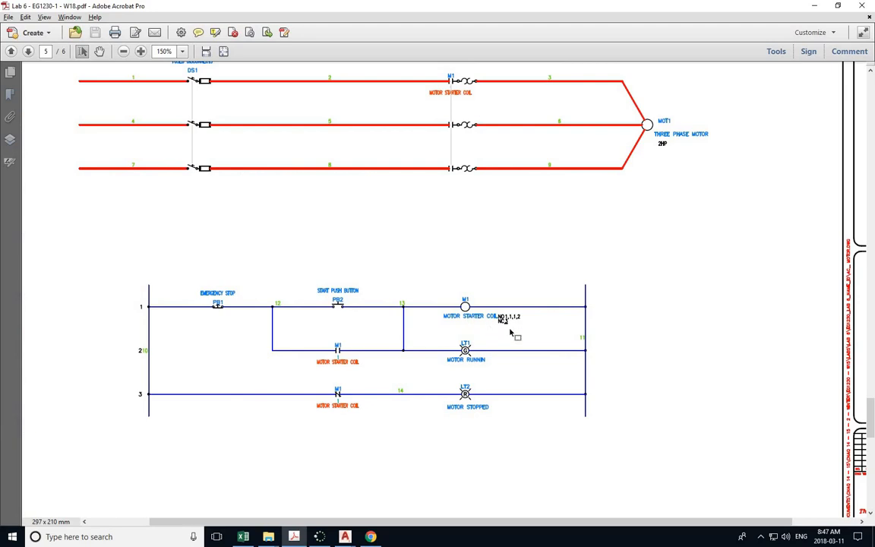
{"action": "key", "text": "alt+Tab"}
{"action": "scroll", "coordinate": [684, 341], "scroll_direction": "up", "scroll_amount": 2}
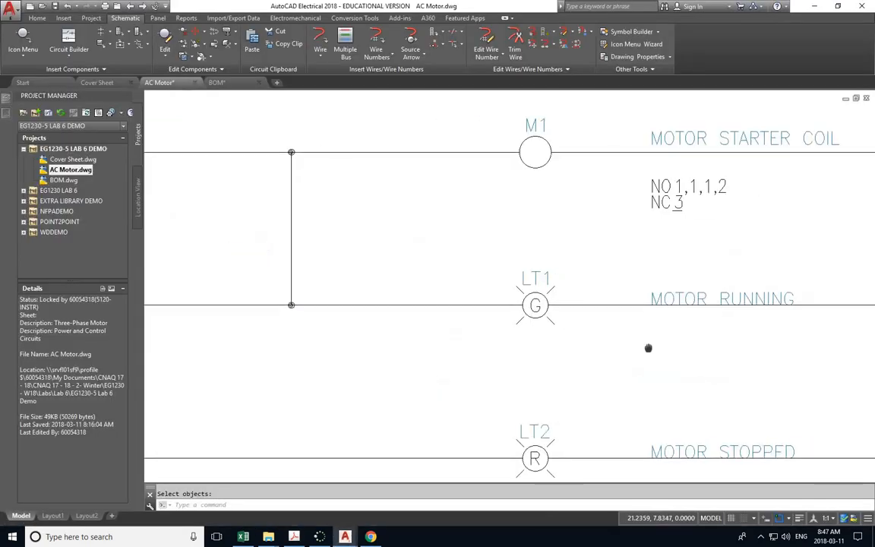
{"action": "middle_click_drag", "start_coordinate": [684, 341], "coordinate": [568, 332]}
{"action": "left_click", "coordinate": [563, 289]}
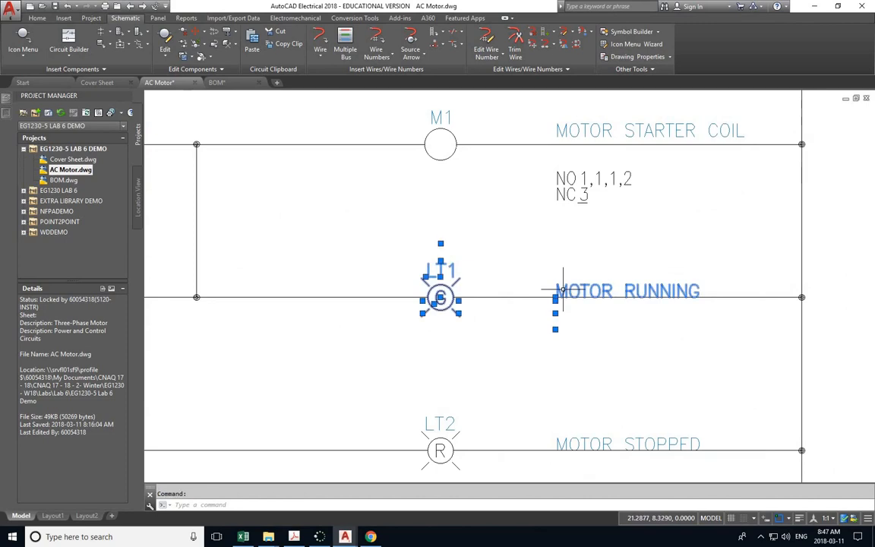
{"action": "scroll", "coordinate": [553, 296], "scroll_direction": "up", "scroll_amount": 3}
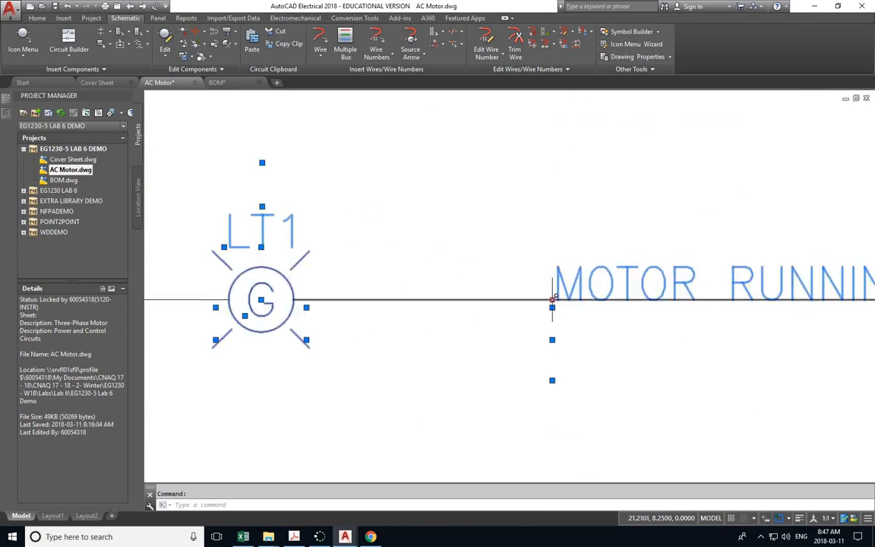
{"action": "left_click", "coordinate": [552, 298]}
{"action": "scroll", "coordinate": [395, 368], "scroll_direction": "down", "scroll_amount": 4}
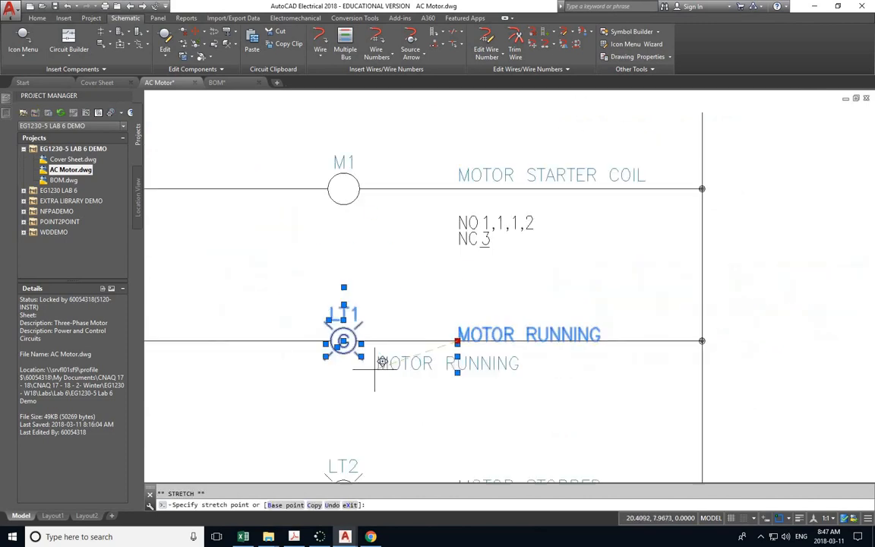
{"action": "left_click", "coordinate": [275, 389]}
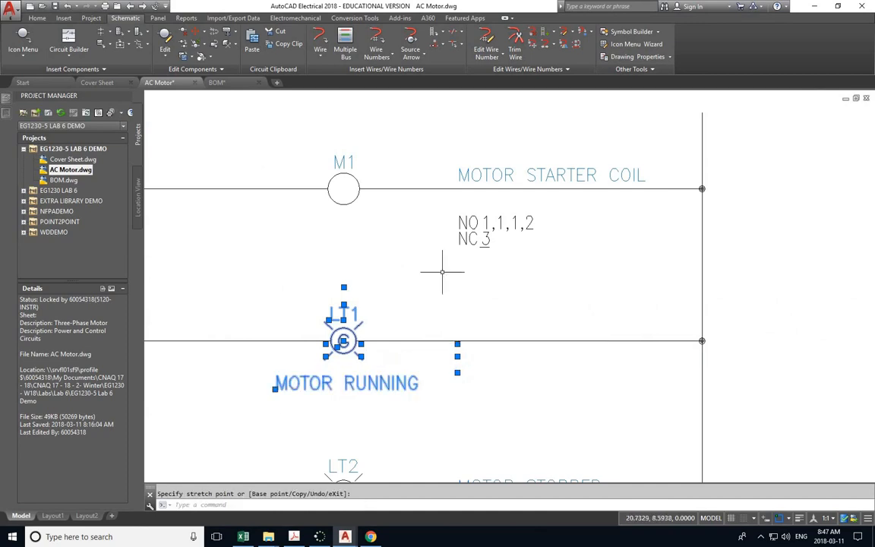
Move the MOTOR STARTER COIL description to directly beneath the M1 coil on rung 1
{"action": "left_click", "coordinate": [457, 177]}
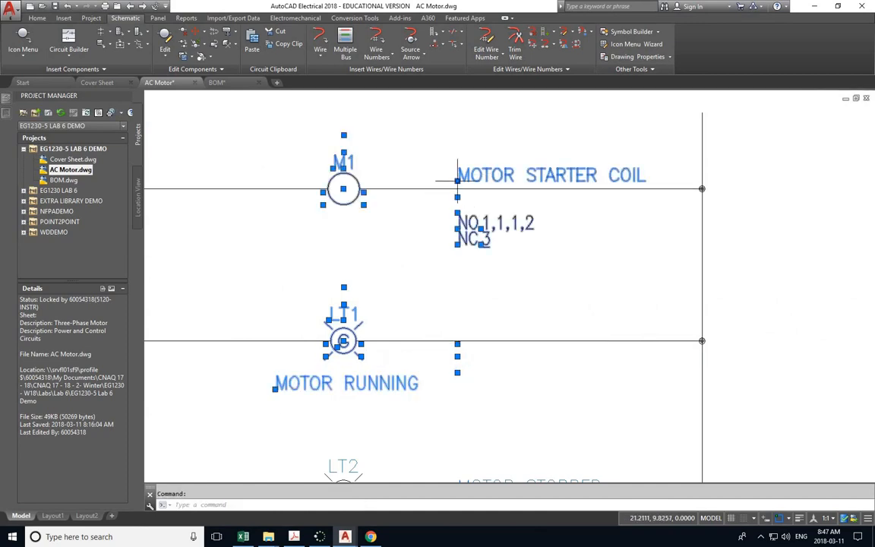
{"action": "left_click", "coordinate": [457, 180]}
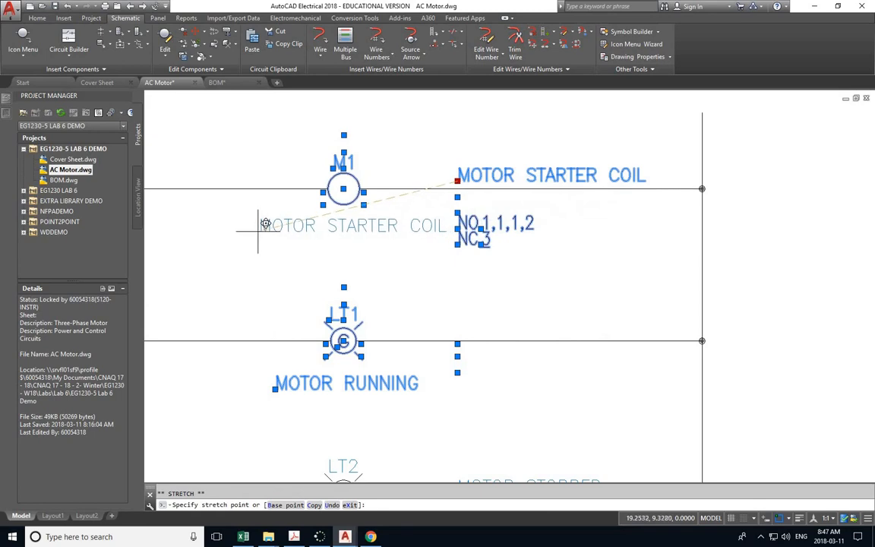
{"action": "left_click", "coordinate": [259, 228]}
Move the MOTOR STOPPED description to directly beneath LT2 on rung 3 and clear the selection
{"action": "middle_click_drag", "start_coordinate": [318, 283], "coordinate": [296, 57]}
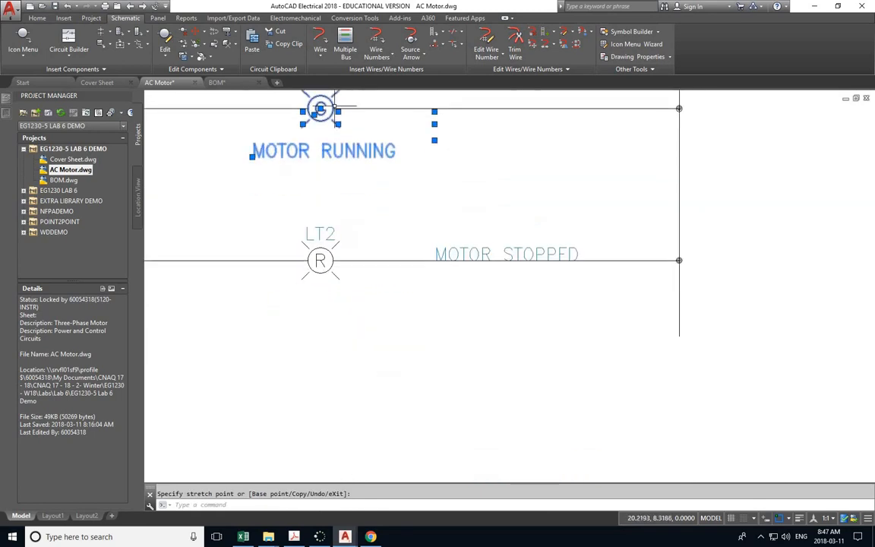
{"action": "key", "text": "Escape"}
{"action": "left_click", "coordinate": [437, 254]}
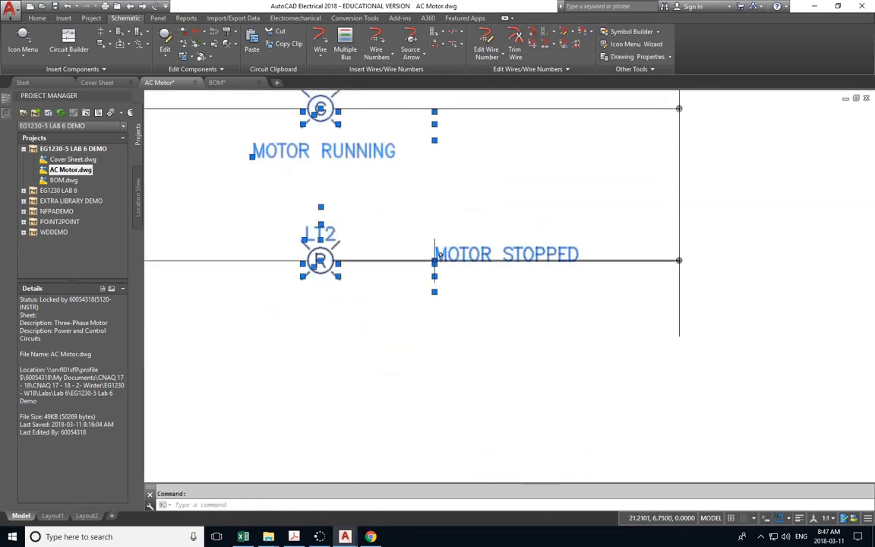
{"action": "left_click", "coordinate": [434, 261]}
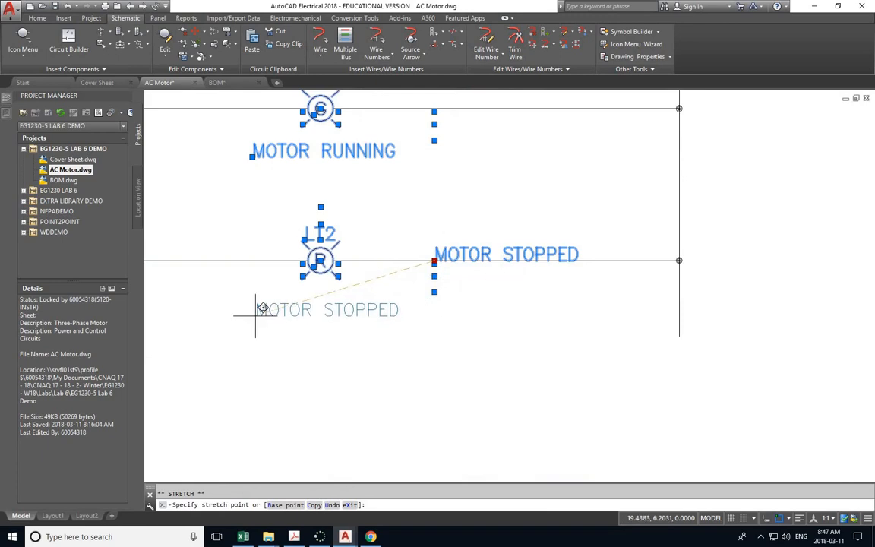
{"action": "left_click", "coordinate": [254, 316]}
{"action": "key", "text": "Escape"}
{"action": "scroll", "coordinate": [603, 371], "scroll_direction": "down", "scroll_amount": 7}
{"action": "middle_click", "coordinate": [331, 327]}
{"action": "middle_click", "coordinate": [331, 327]}
Switch to the Lab 6 PDF and review its circuit diagram and numbered instructions, including the wire type and template requirements
{"action": "key", "text": "alt+Tab"}
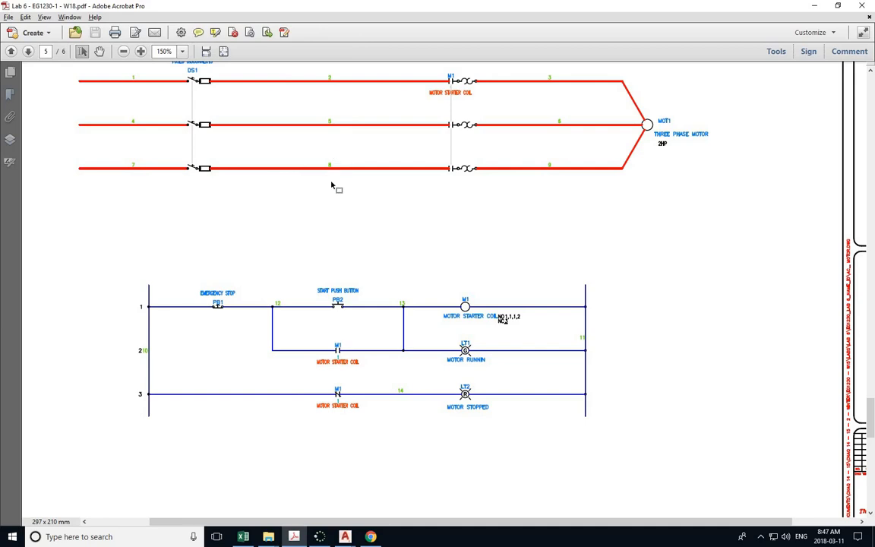
{"action": "key", "text": "alt+Tab"}
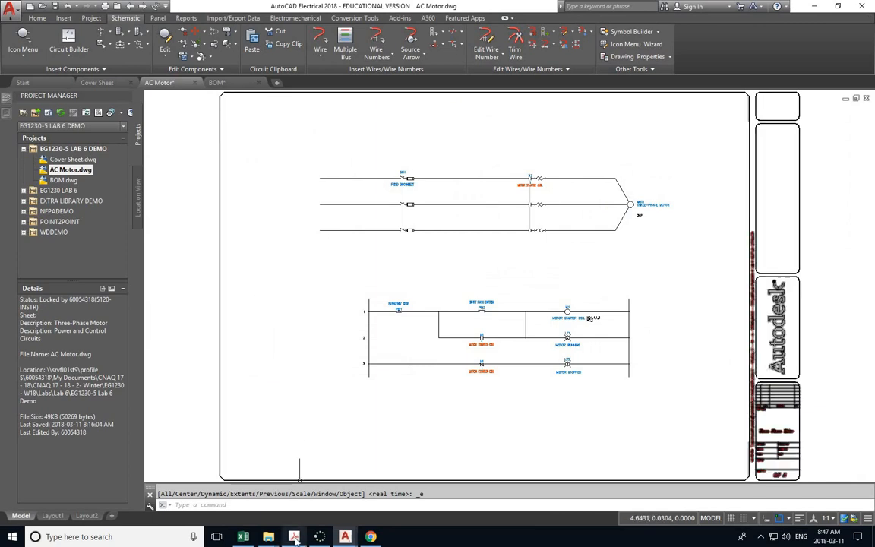
{"action": "left_click", "coordinate": [295, 537]}
{"action": "scroll", "coordinate": [339, 231], "scroll_direction": "down", "scroll_amount": 3}
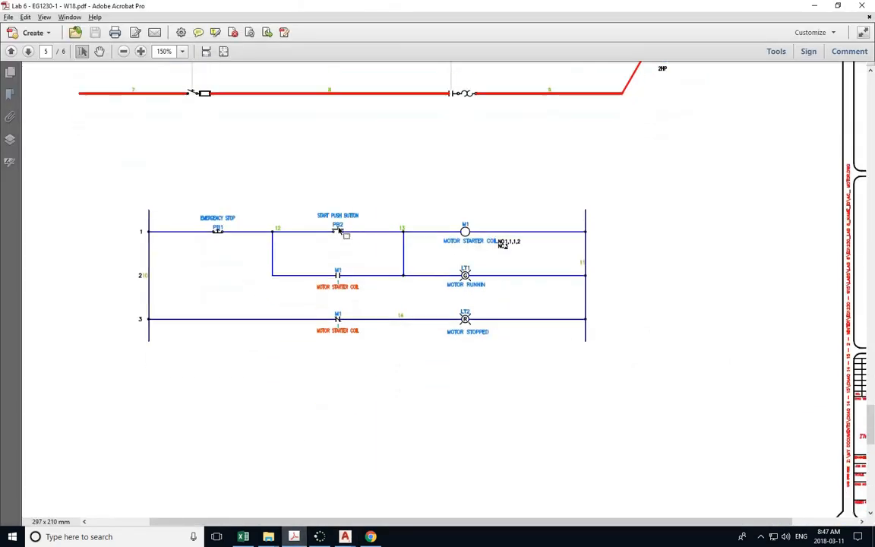
{"action": "scroll", "coordinate": [338, 230], "scroll_direction": "up", "scroll_amount": 3}
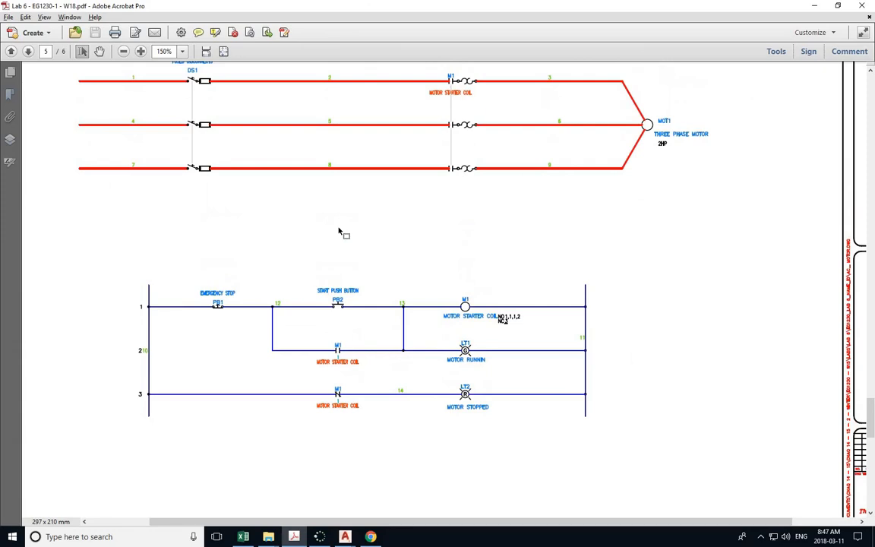
{"action": "scroll", "coordinate": [338, 230], "scroll_direction": "down", "scroll_amount": 4, "text": "ctrl"}
{"action": "scroll", "coordinate": [338, 231], "scroll_direction": "up", "scroll_amount": 10}
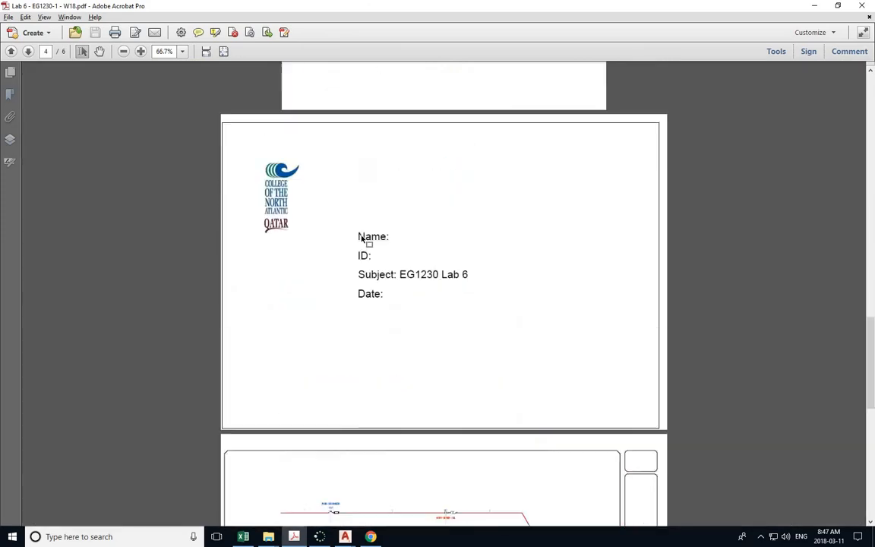
{"action": "scroll", "coordinate": [361, 236], "scroll_direction": "up", "scroll_amount": 5}
{"action": "scroll", "coordinate": [417, 258], "scroll_direction": "up", "scroll_amount": 3, "text": "ctrl"}
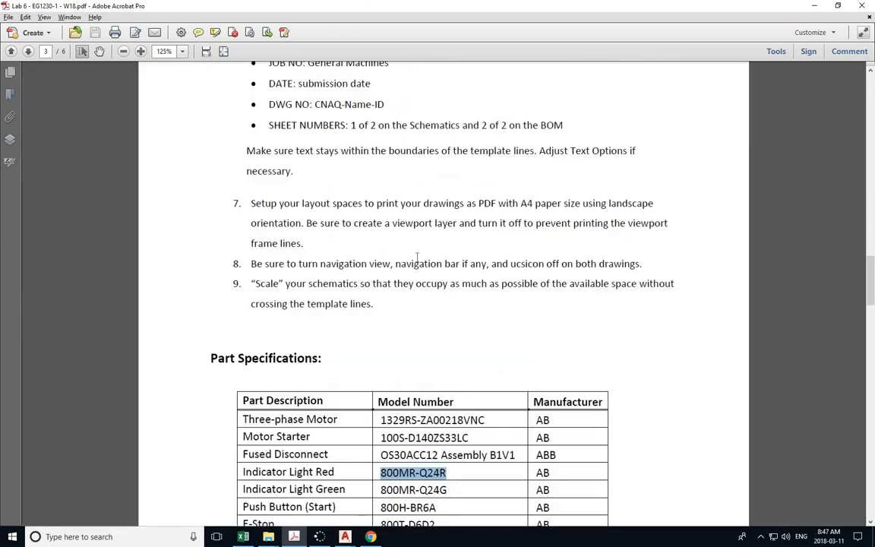
{"action": "scroll", "coordinate": [416, 258], "scroll_direction": "up", "scroll_amount": 8}
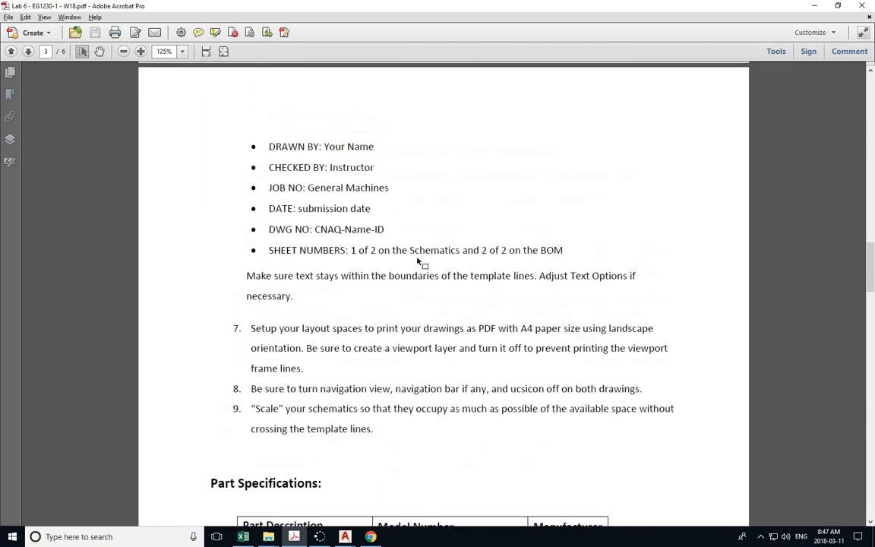
{"action": "scroll", "coordinate": [416, 260], "scroll_direction": "up", "scroll_amount": 4}
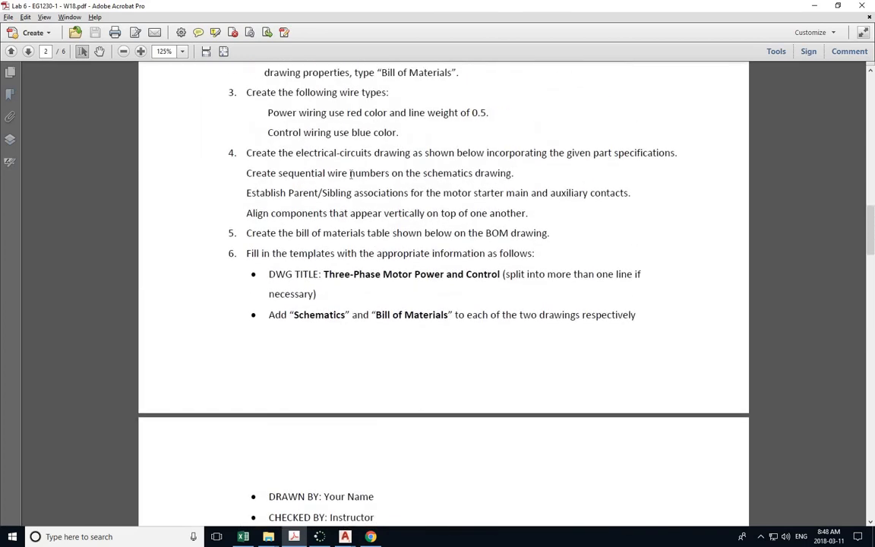
{"action": "scroll", "coordinate": [351, 174], "scroll_direction": "up", "scroll_amount": 1}
{"action": "scroll", "coordinate": [355, 147], "scroll_direction": "up", "scroll_amount": 1}
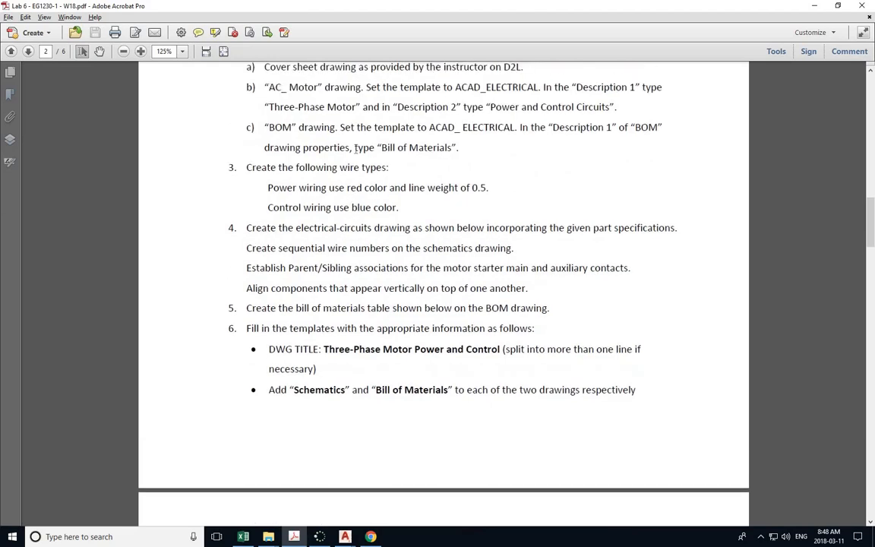
{"action": "scroll", "coordinate": [356, 151], "scroll_direction": "up", "scroll_amount": 2}
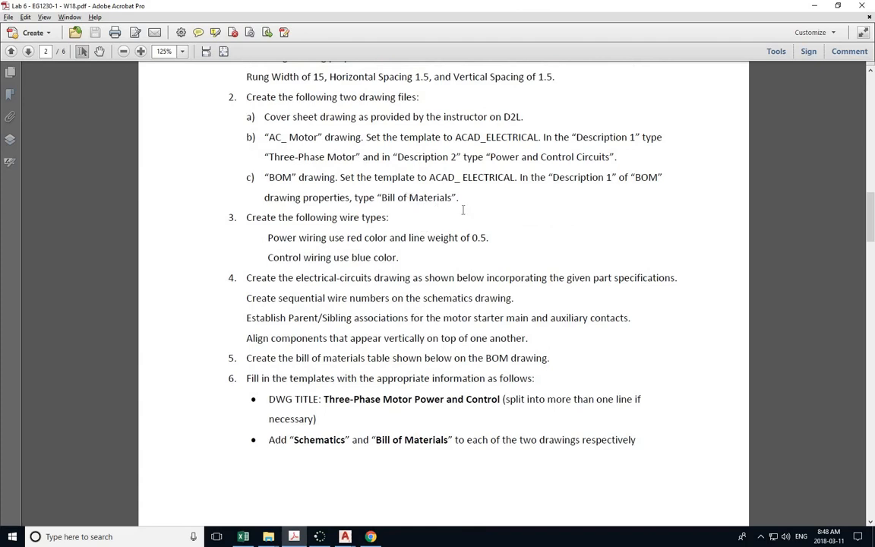
{"action": "scroll", "coordinate": [462, 210], "scroll_direction": "up", "scroll_amount": 2}
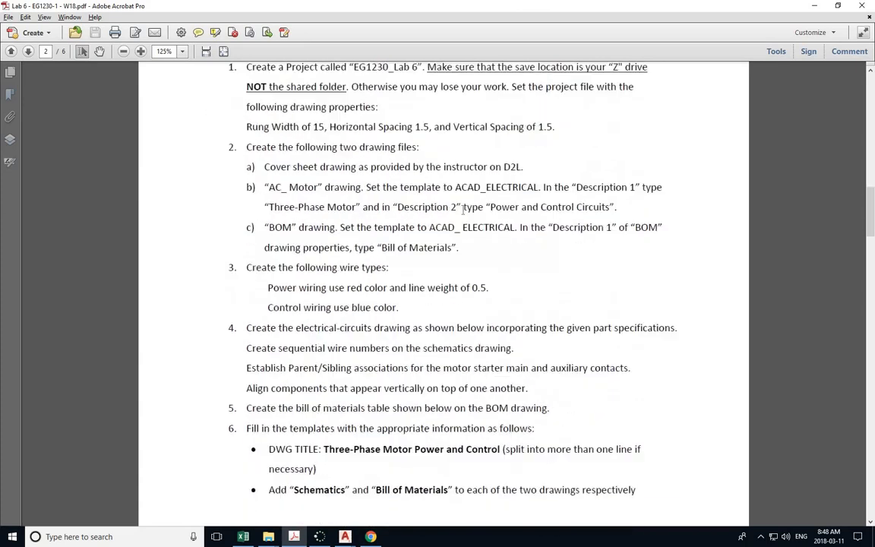
{"action": "scroll", "coordinate": [459, 215], "scroll_direction": "down", "scroll_amount": 3}
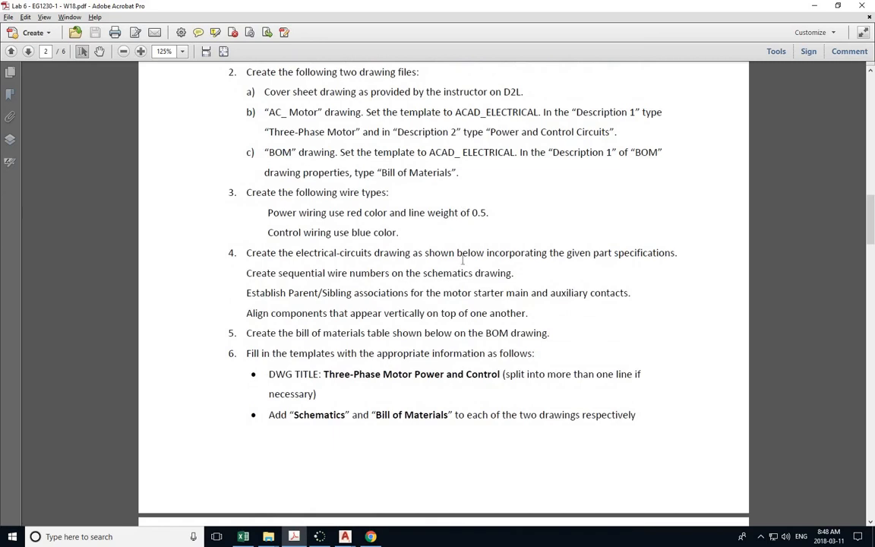
{"action": "scroll", "coordinate": [414, 274], "scroll_direction": "down", "scroll_amount": 1}
{"action": "scroll", "coordinate": [413, 276], "scroll_direction": "down", "scroll_amount": 2}
{"action": "scroll", "coordinate": [414, 277], "scroll_direction": "down", "scroll_amount": 12}
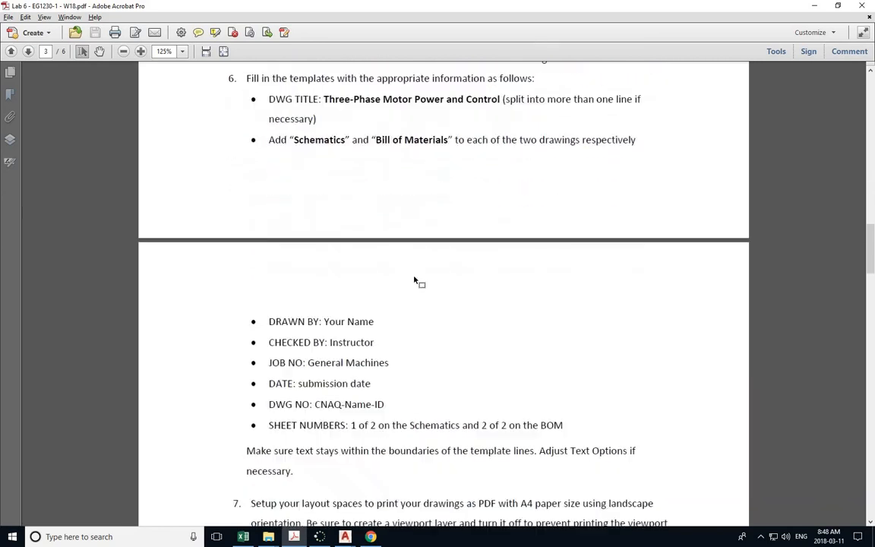
{"action": "scroll", "coordinate": [414, 277], "scroll_direction": "down", "scroll_amount": 3}
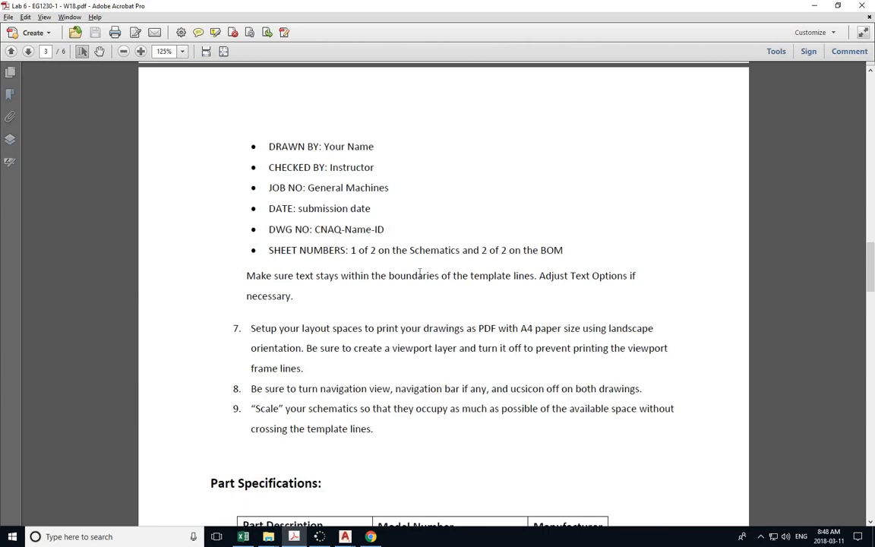
Search the Lab 6 PDF for "red" to find the wire type instruction for power wiring
{"action": "key", "text": "ctrl+f"}
{"action": "type", "text": "re"}
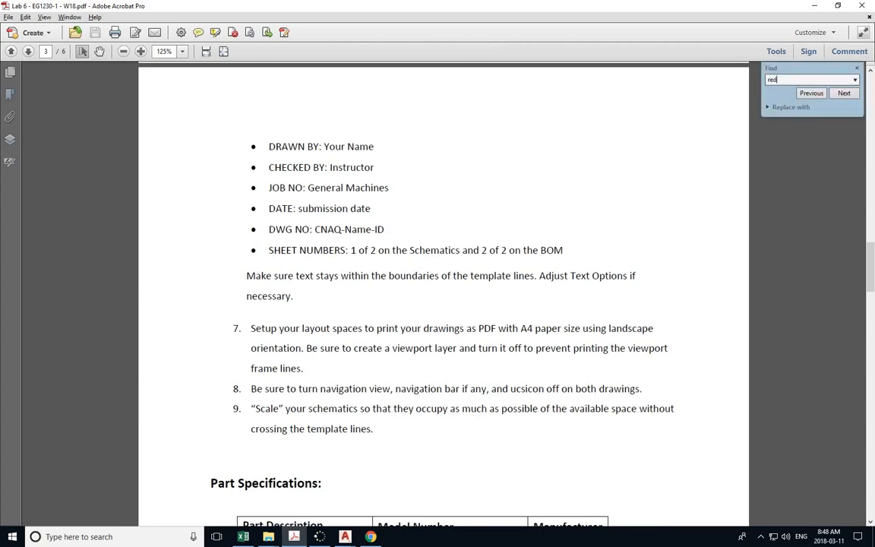
{"action": "type", "text": "d"}
{"action": "key", "text": "Return"}
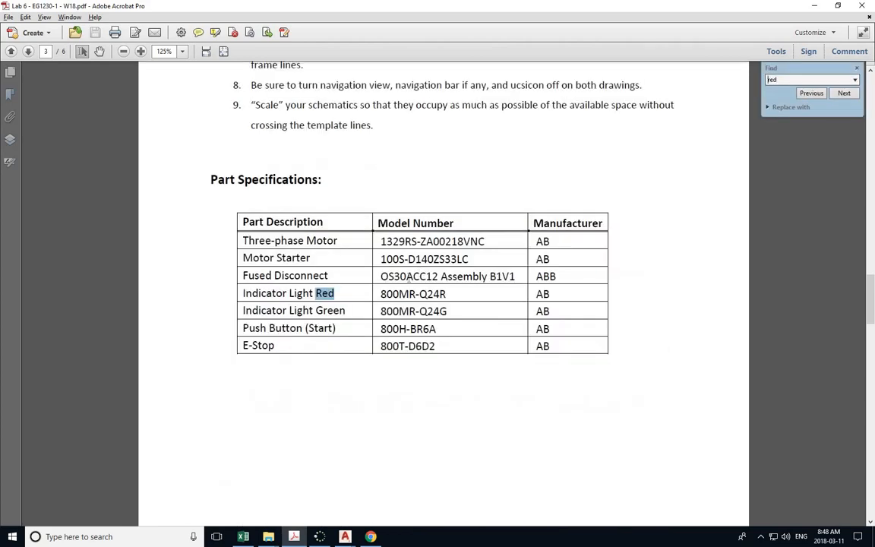
{"action": "key", "text": "Return"}
{"action": "key", "text": "Return"}
{"action": "key", "text": "Return"}
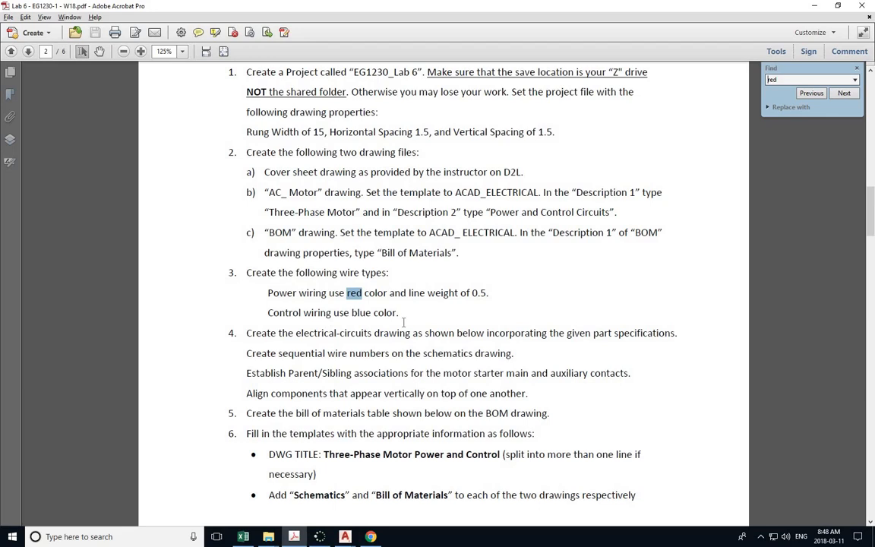
Switch to AutoCAD Electrical and add two wire types with the layer names Power and Control
{"action": "key", "text": "alt+Tab"}
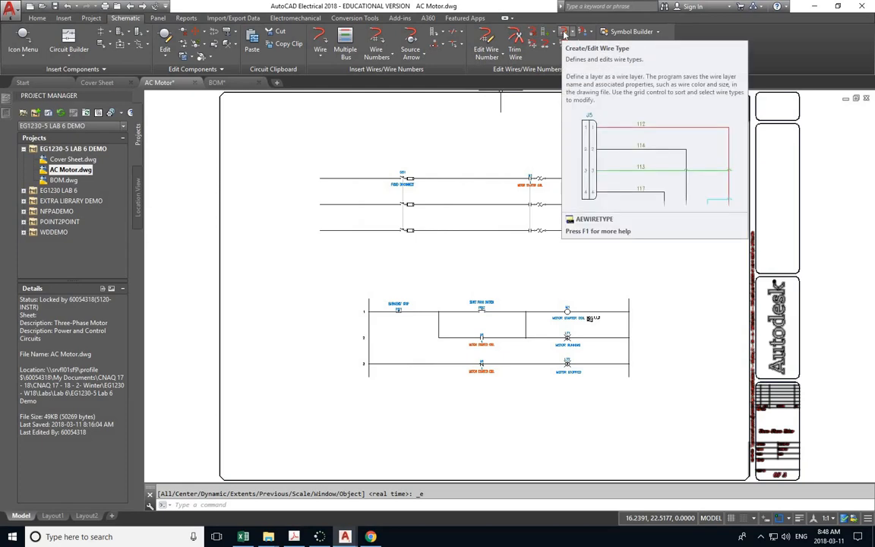
{"action": "left_click", "coordinate": [564, 35]}
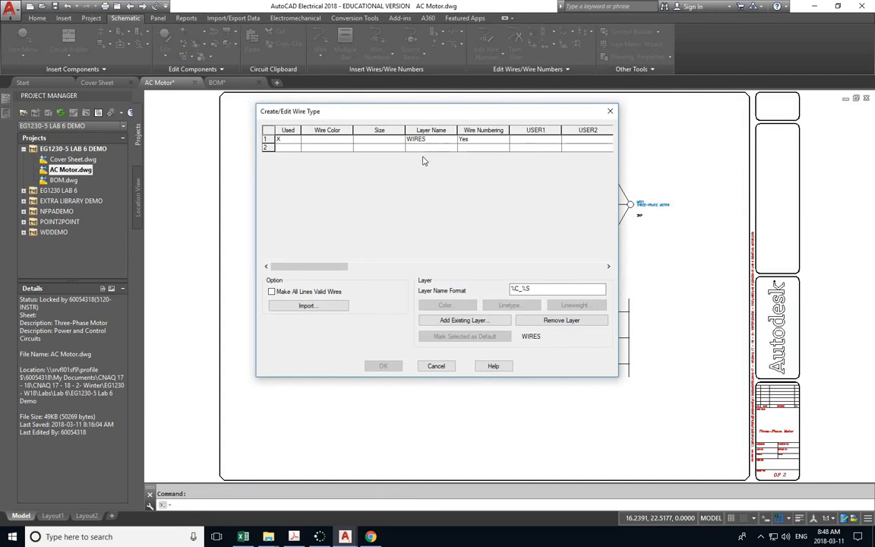
{"action": "left_click", "coordinate": [422, 158]}
{"action": "type", "text": "Power"}
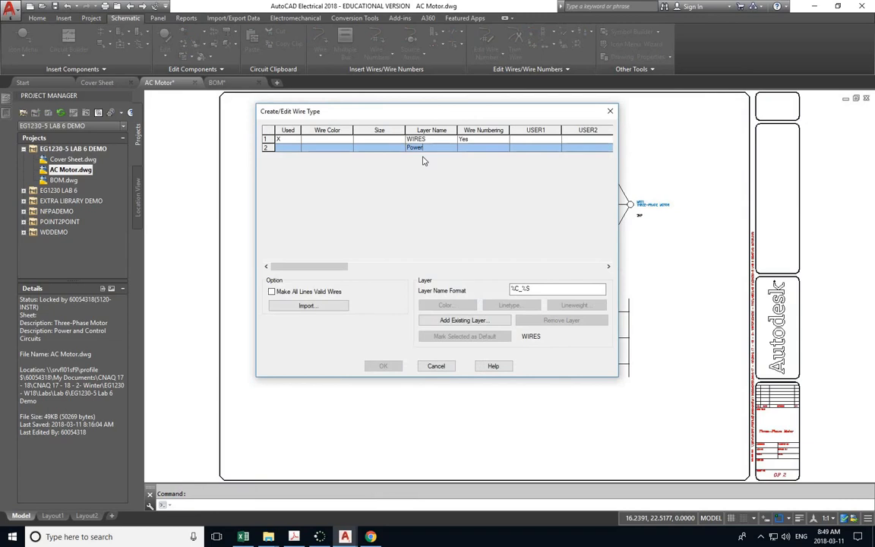
{"action": "key", "text": "Return"}
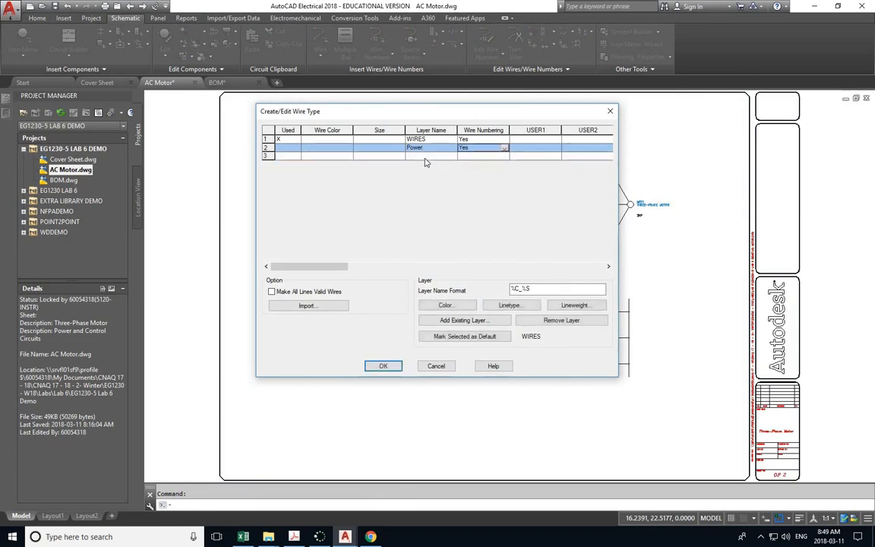
{"action": "left_click", "coordinate": [425, 156]}
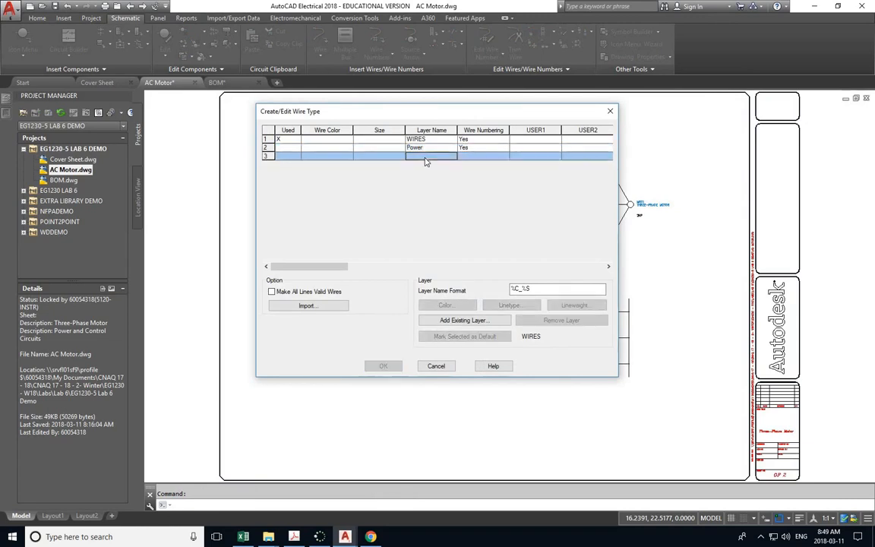
{"action": "type", "text": "Control"}
{"action": "key", "text": "Return"}
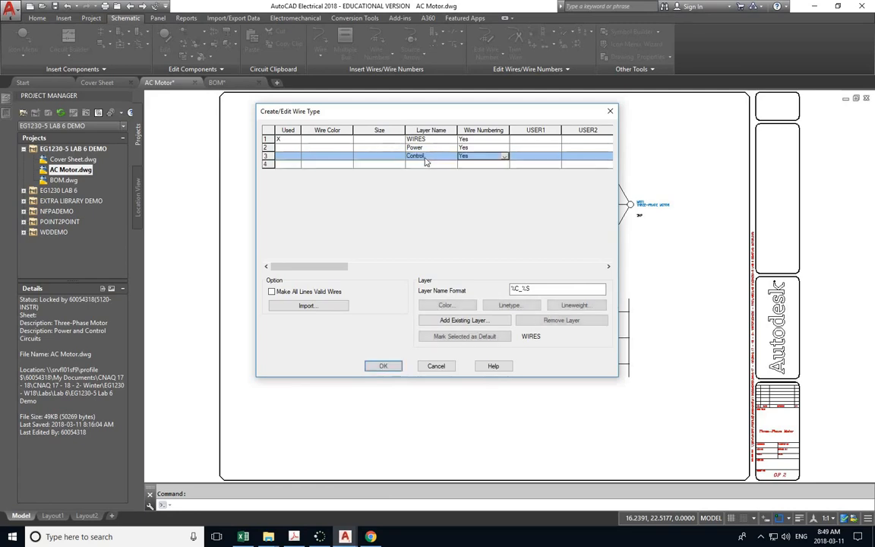
Set the Power wire type to red with a lineweight of 0.50 mm
{"action": "left_click", "coordinate": [420, 148]}
{"action": "left_click", "coordinate": [446, 306]}
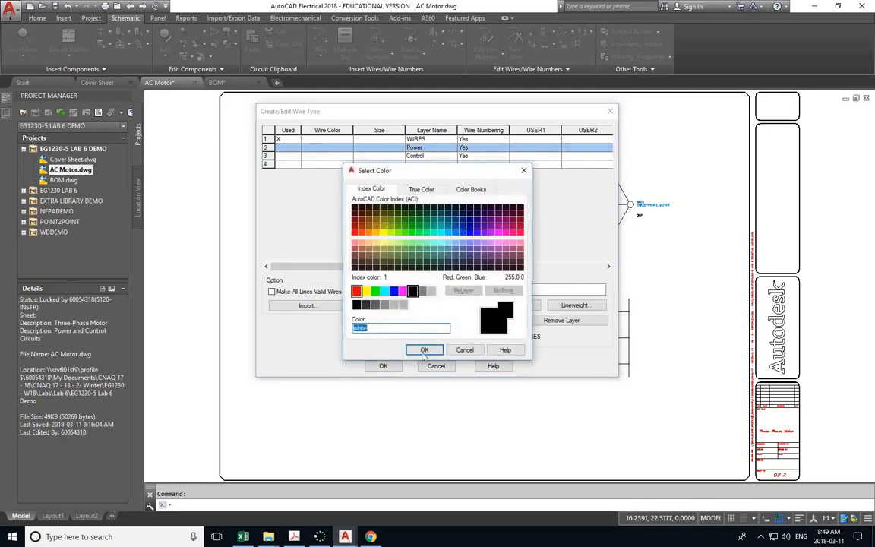
{"action": "type", "text": "red"}
{"action": "left_click", "coordinate": [426, 349]}
{"action": "left_click", "coordinate": [575, 305]}
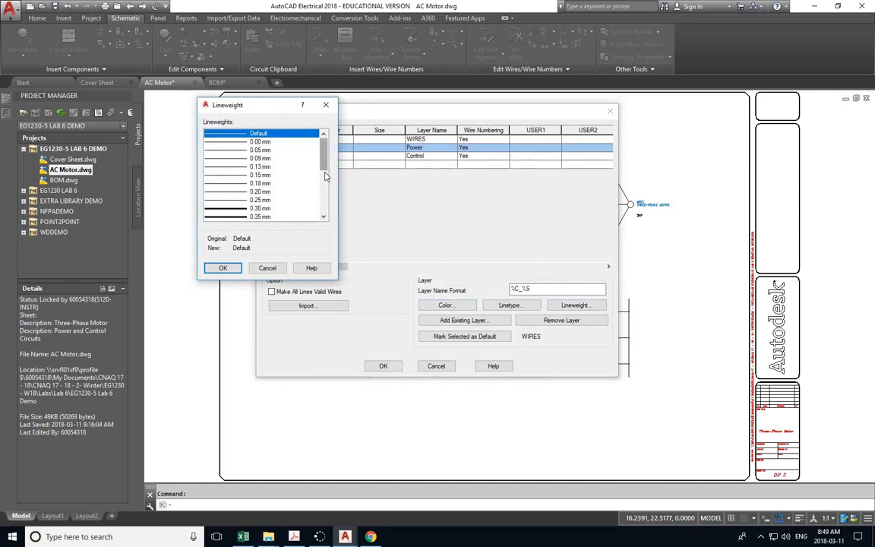
{"action": "scroll", "coordinate": [325, 171], "scroll_direction": "down", "scroll_amount": 3}
{"action": "left_click", "coordinate": [238, 158]}
{"action": "left_click", "coordinate": [221, 268]}
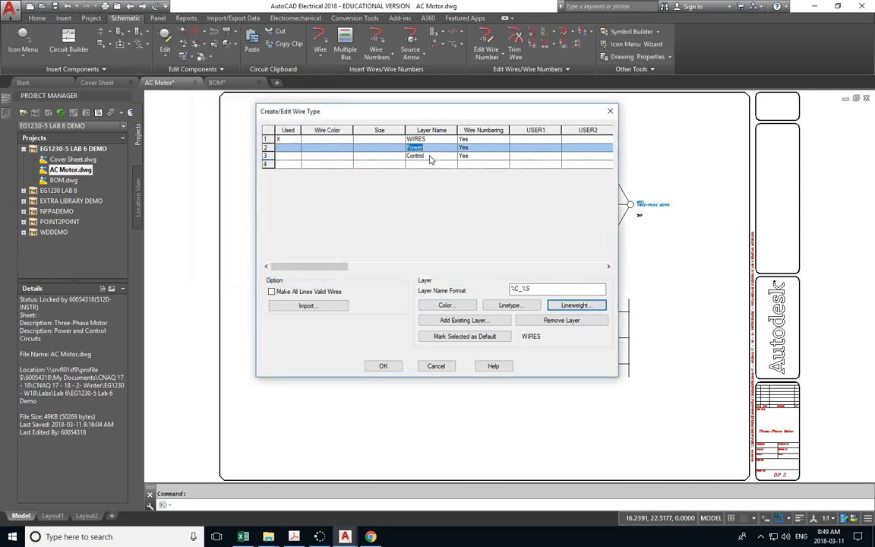
Set the Control wire type's color to blue and save the wire type definitions
{"action": "left_click", "coordinate": [416, 156]}
{"action": "left_click", "coordinate": [441, 304]}
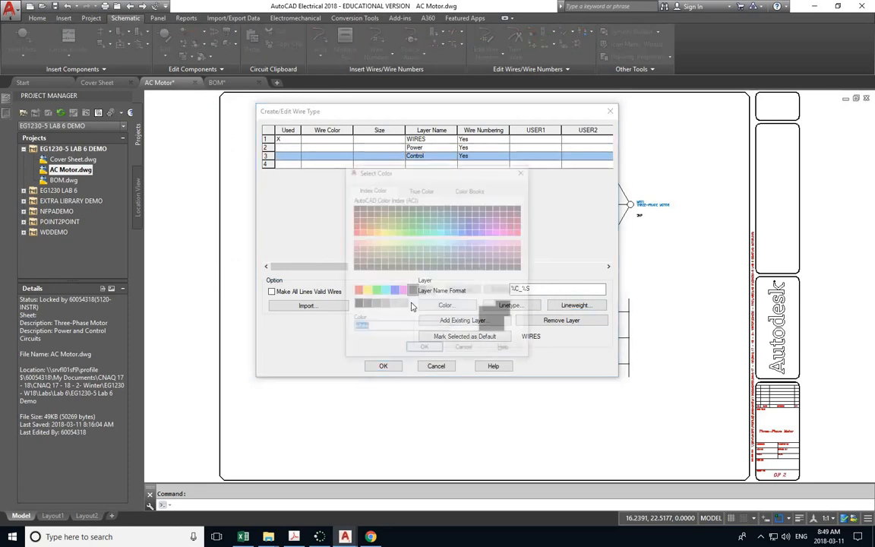
{"action": "left_click", "coordinate": [394, 291]}
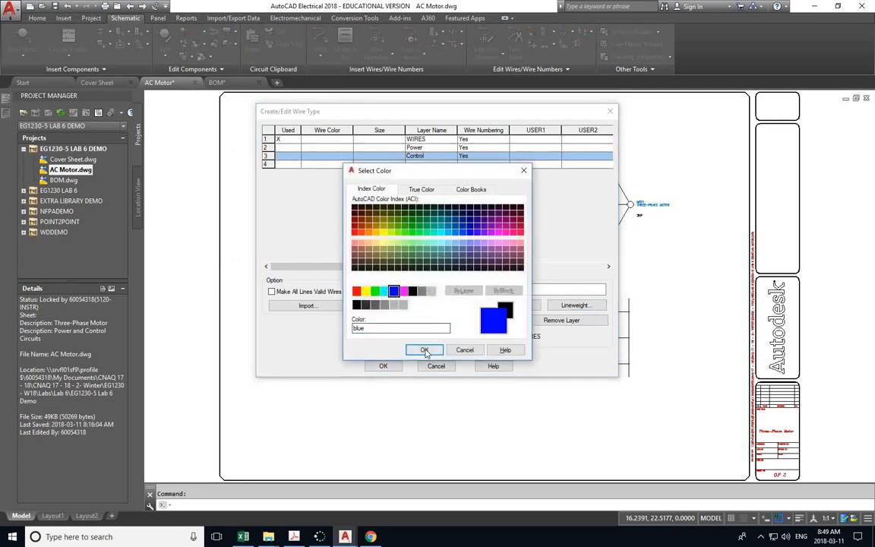
{"action": "key", "text": "Return"}
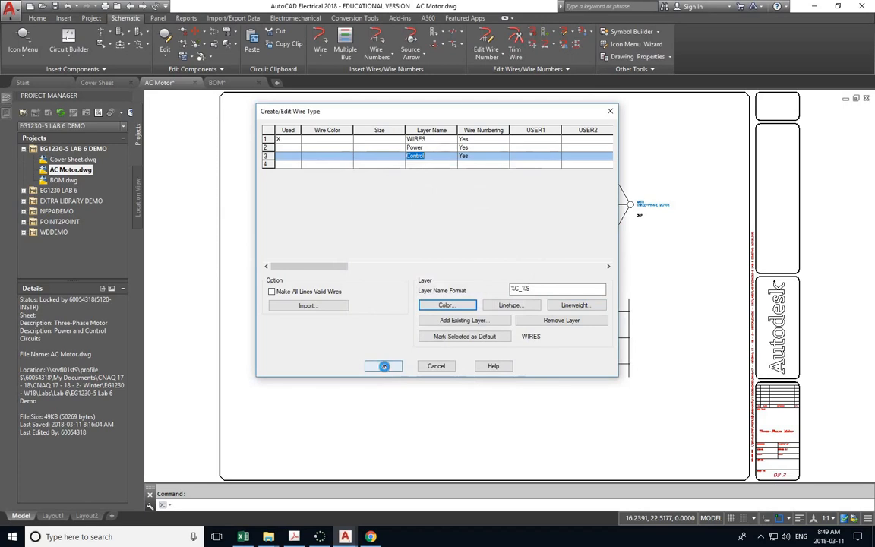
{"action": "left_click", "coordinate": [384, 365]}
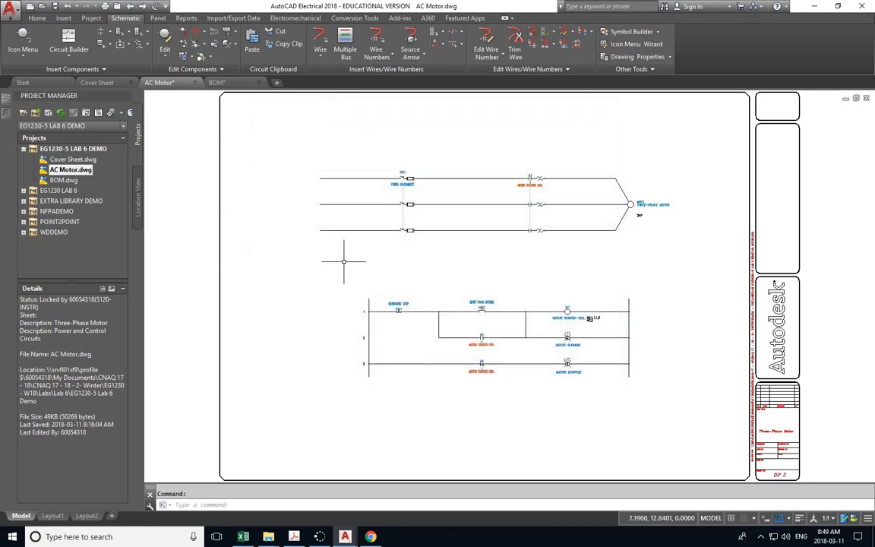
Move the entire control ladder circuit slightly left and down so it sits more centrally beneath the three-phase power circuit
{"action": "left_click", "coordinate": [346, 258]}
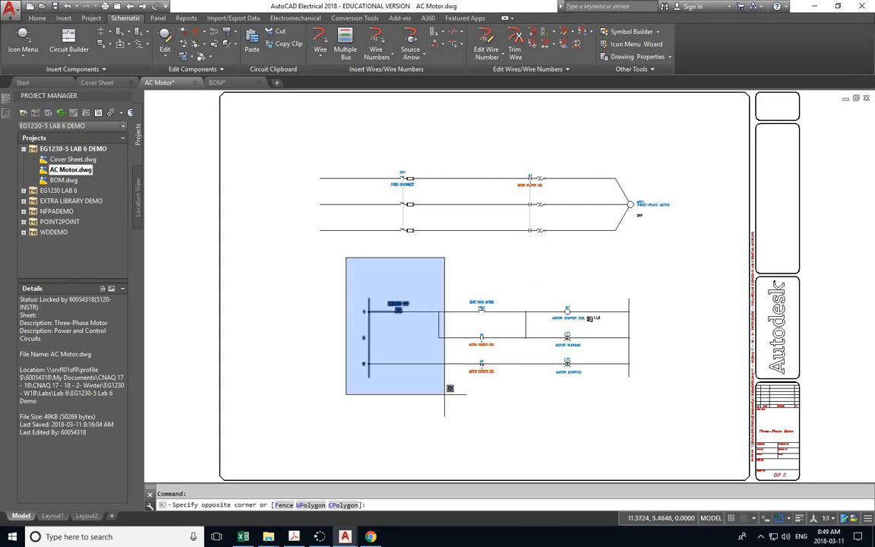
{"action": "left_click", "coordinate": [676, 421]}
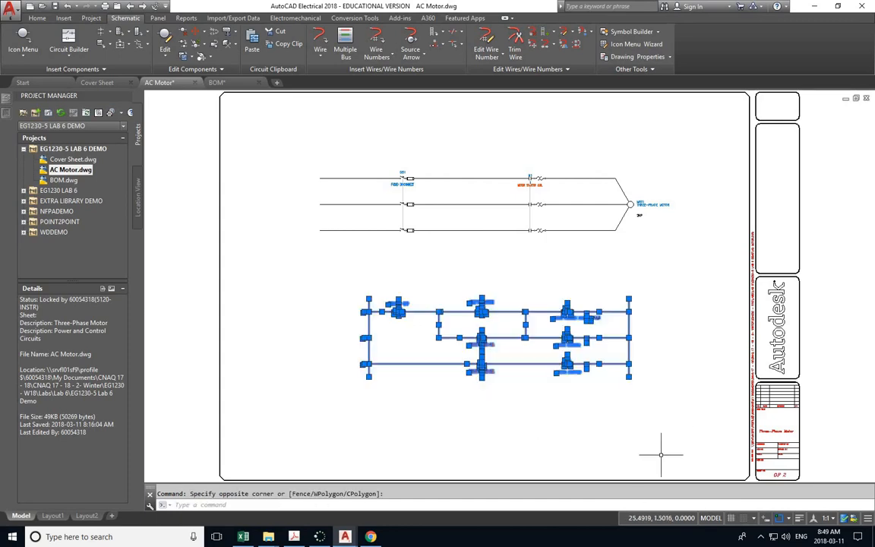
{"action": "left_click", "coordinate": [37, 17]}
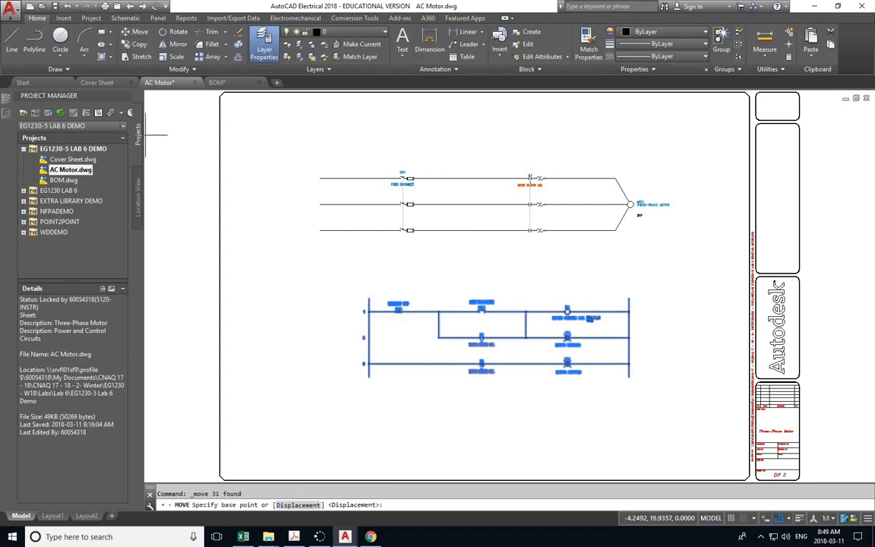
{"action": "left_click", "coordinate": [426, 333]}
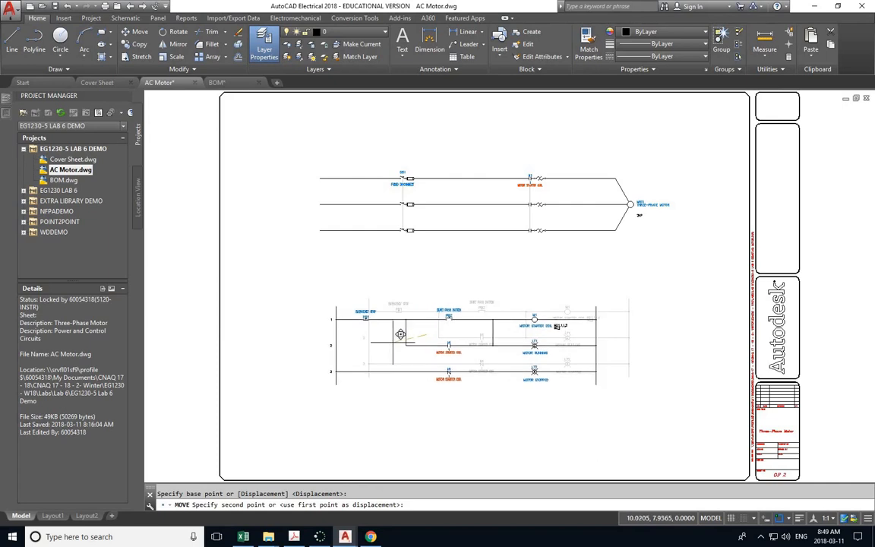
{"action": "left_click", "coordinate": [401, 333]}
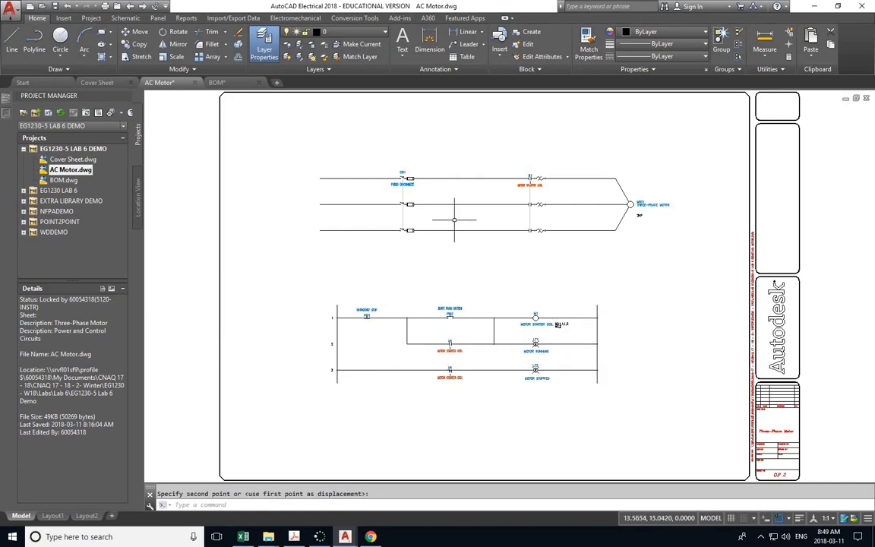
Convert all wires of the three-phase power circuit to the Power wire type, including connected wires in each network
{"action": "left_click", "coordinate": [124, 17]}
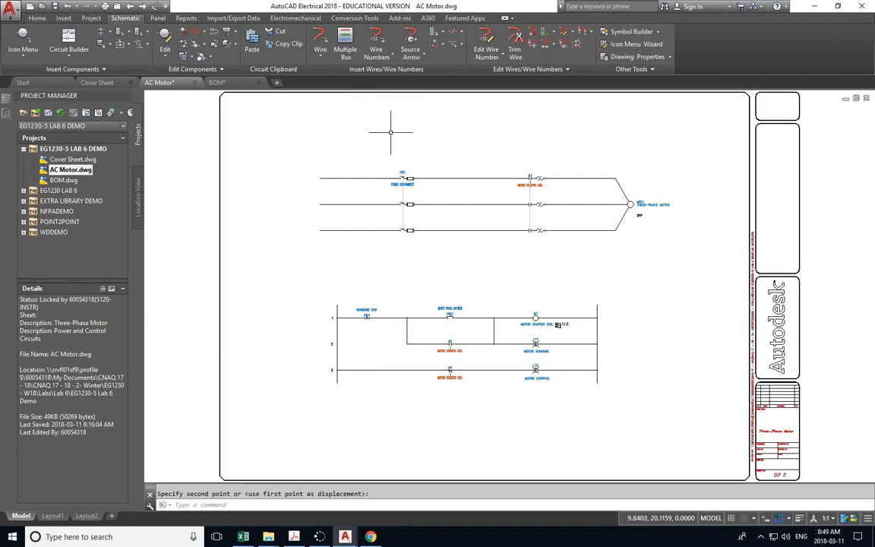
{"action": "right_click", "coordinate": [457, 180]}
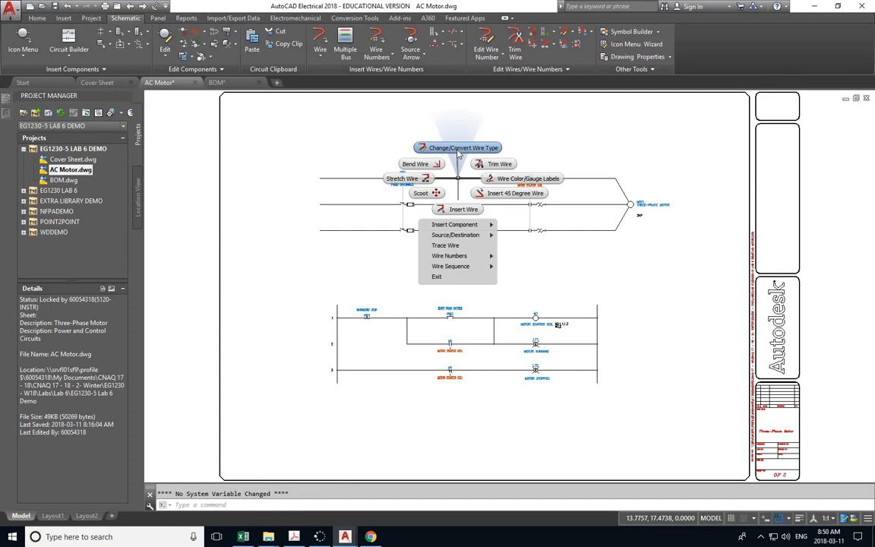
{"action": "left_click", "coordinate": [458, 150]}
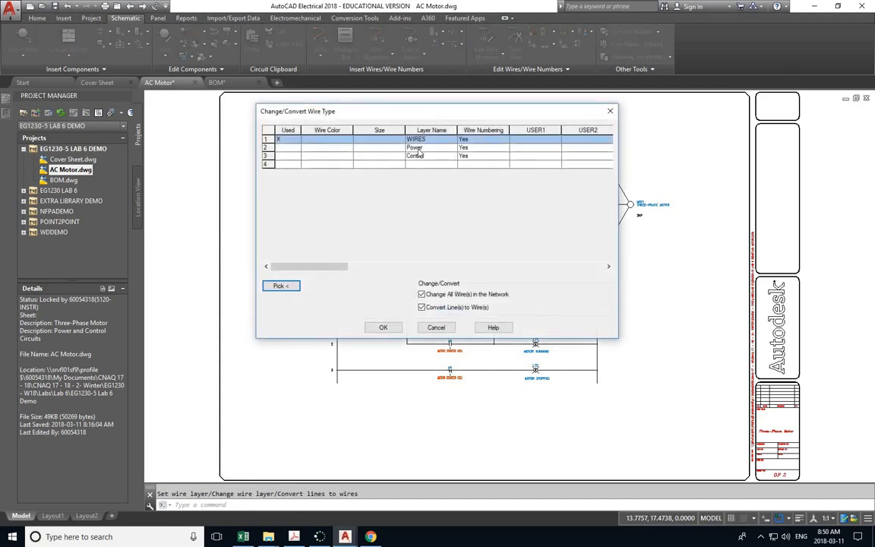
{"action": "left_click", "coordinate": [377, 147]}
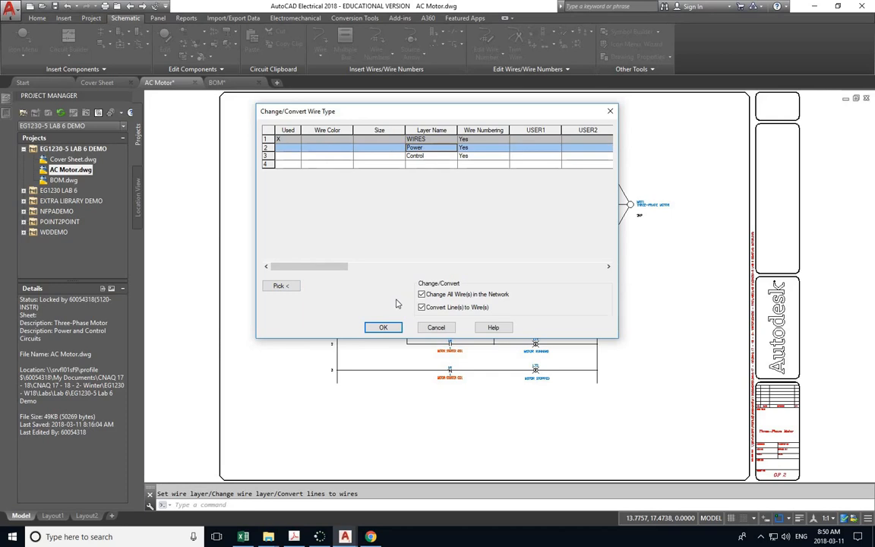
{"action": "left_click", "coordinate": [383, 327]}
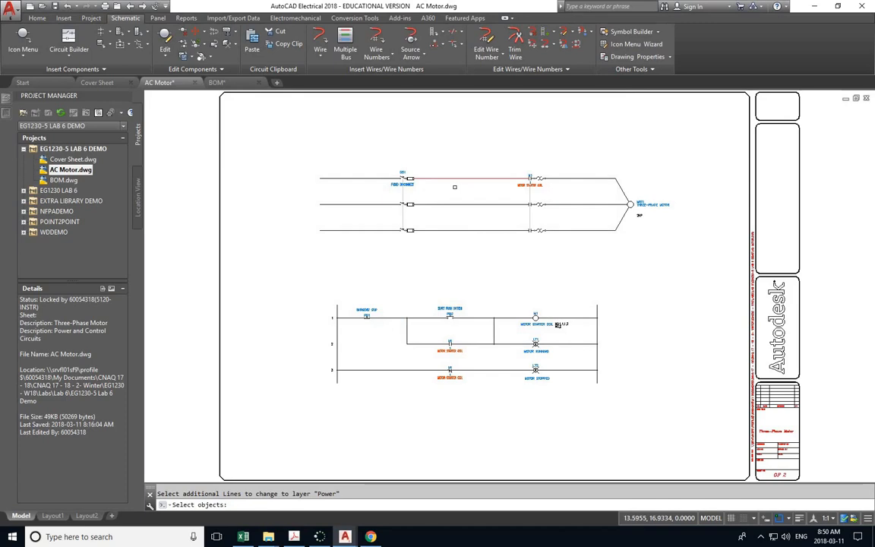
{"action": "left_click", "coordinate": [363, 179]}
{"action": "left_click", "coordinate": [353, 203]}
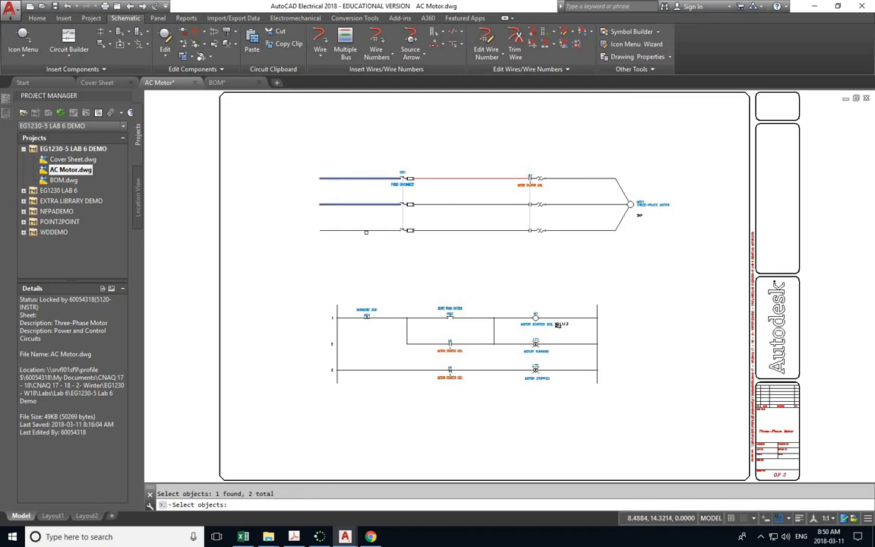
{"action": "left_click", "coordinate": [394, 229]}
{"action": "left_click", "coordinate": [448, 203]}
{"action": "left_click", "coordinate": [452, 229]}
{"action": "left_click", "coordinate": [578, 230]}
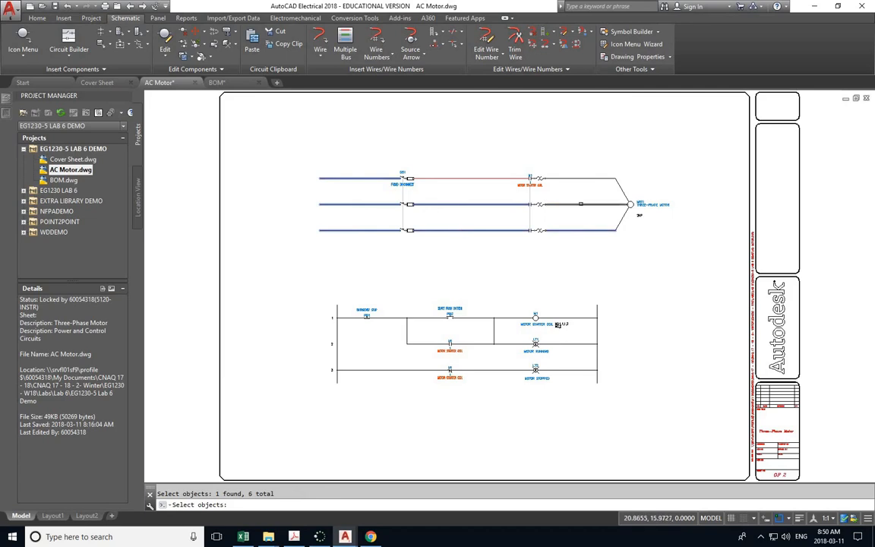
{"action": "left_click", "coordinate": [580, 204]}
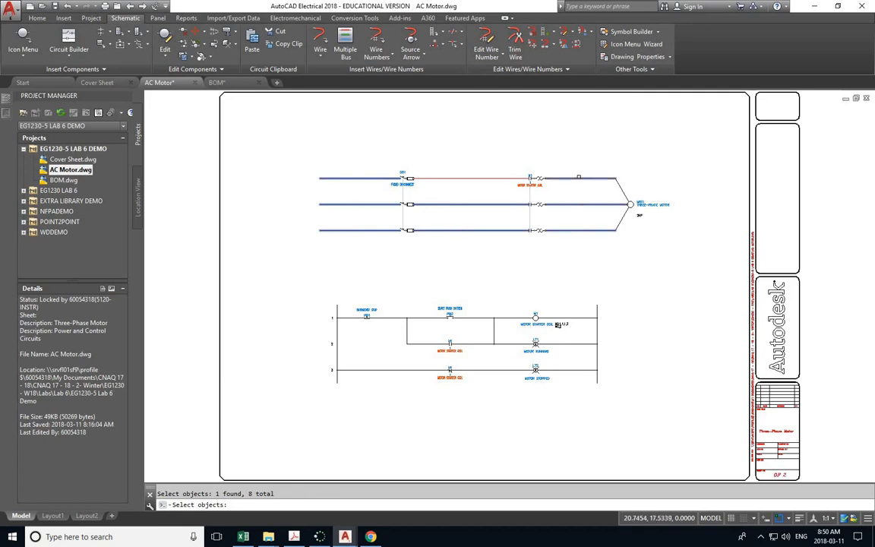
{"action": "left_click", "coordinate": [609, 178]}
{"action": "key", "text": "Return"}
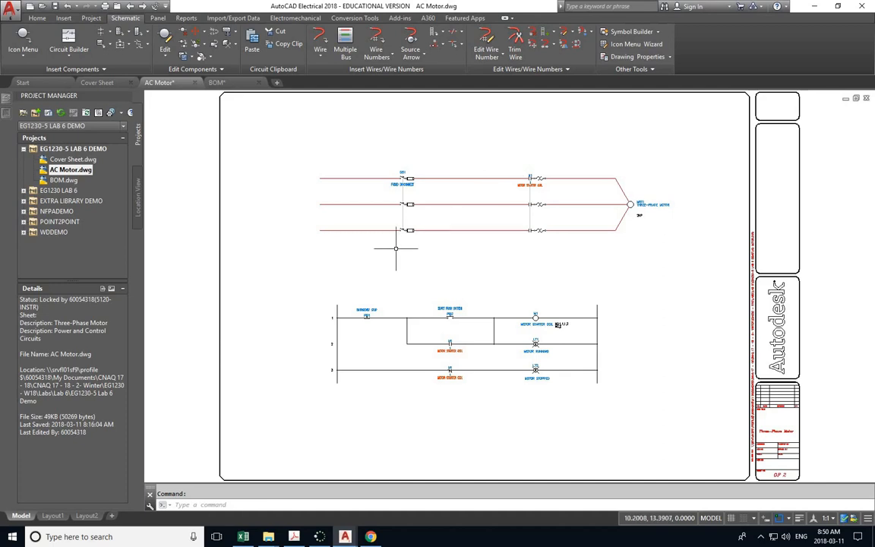
Convert the control ladder's wires, including both vertical rails and the wires on rungs 1 and 3, to the Control wire type
{"action": "right_click", "coordinate": [391, 322]}
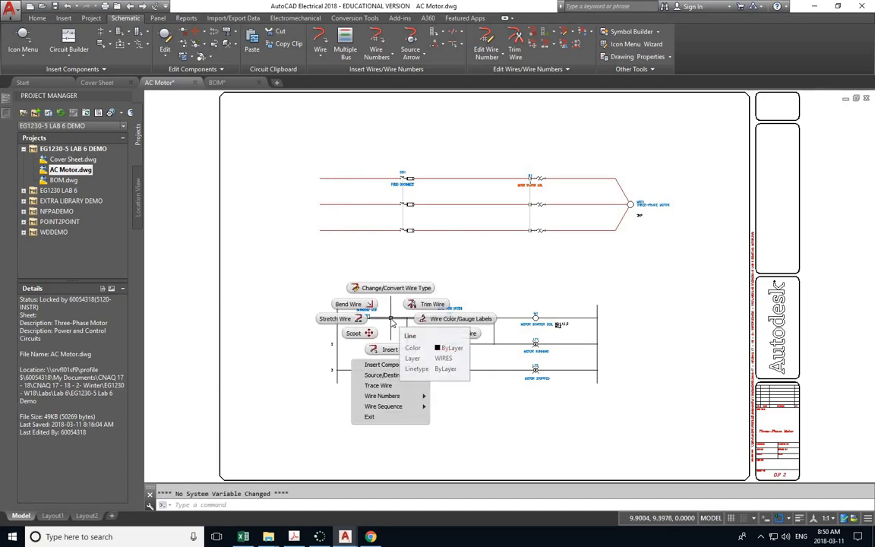
{"action": "left_click", "coordinate": [354, 288]}
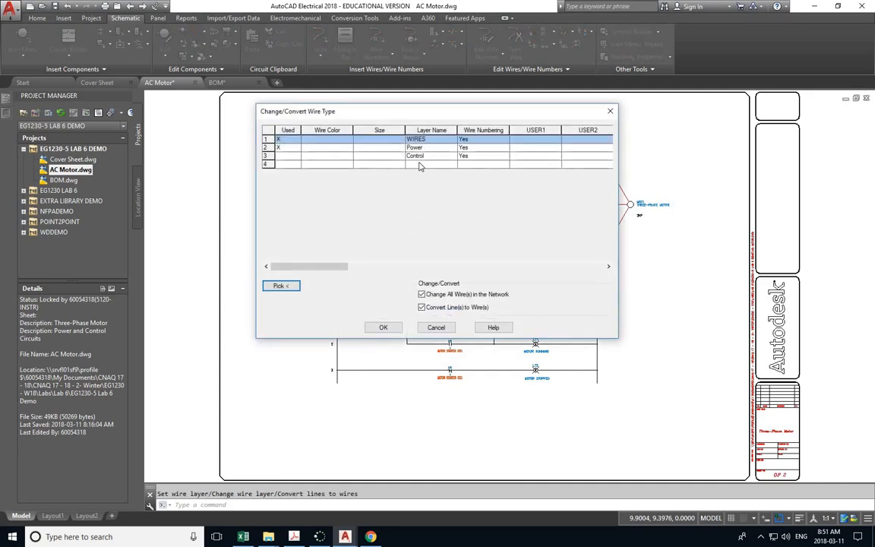
{"action": "left_click", "coordinate": [431, 155]}
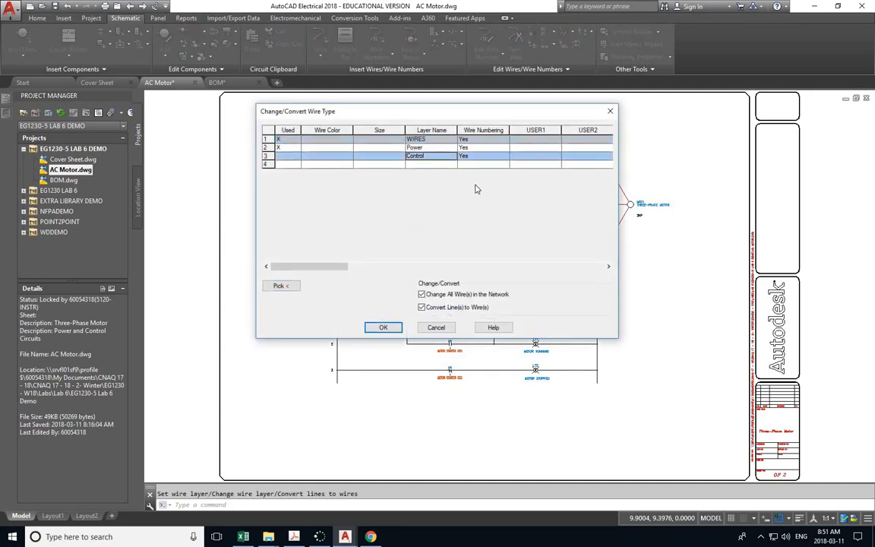
{"action": "left_click", "coordinate": [384, 326]}
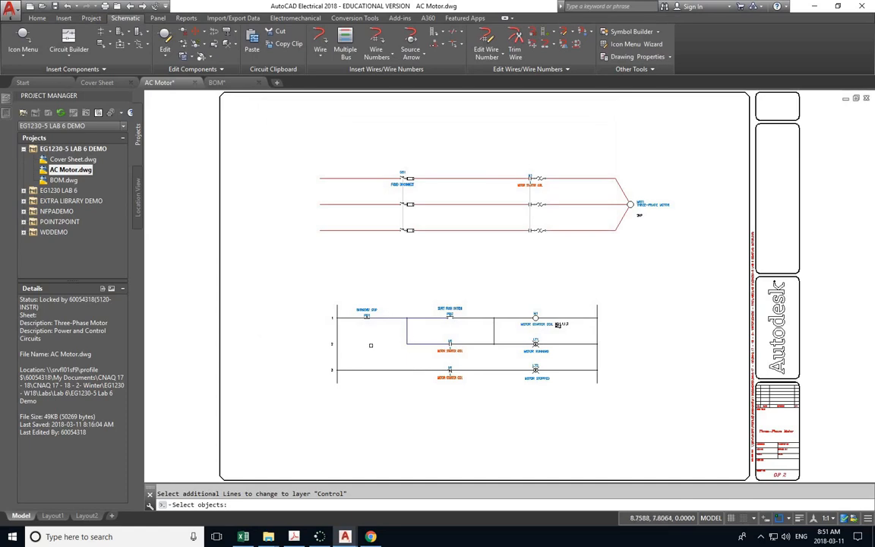
{"action": "left_click", "coordinate": [336, 334]}
{"action": "left_click", "coordinate": [594, 330]}
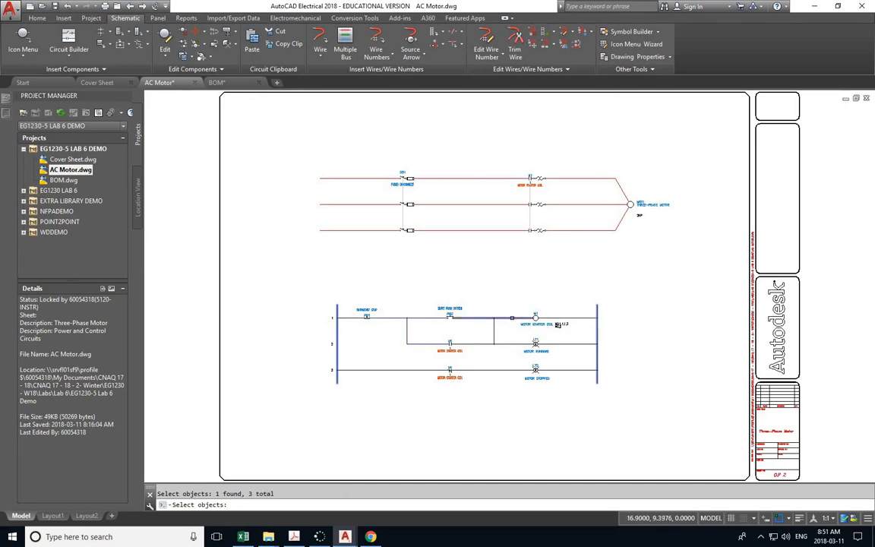
{"action": "left_click", "coordinate": [497, 369]}
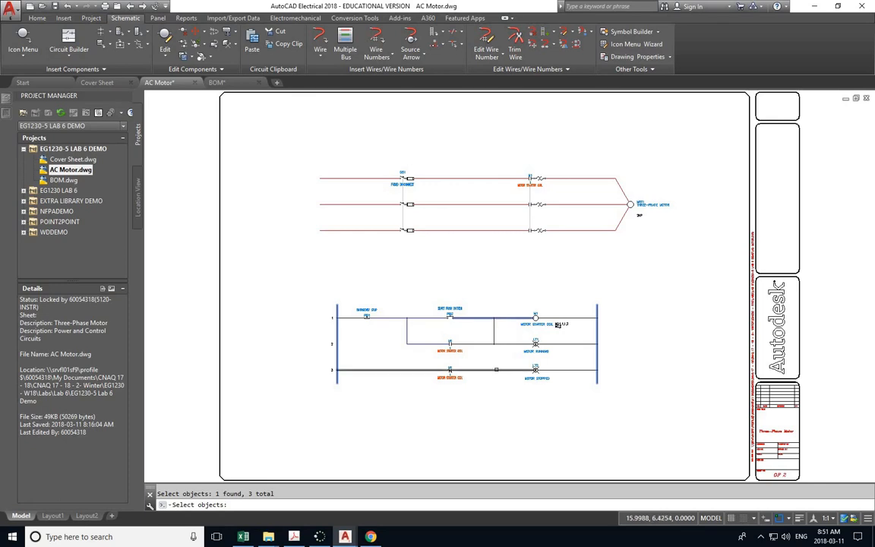
{"action": "left_click", "coordinate": [496, 369]}
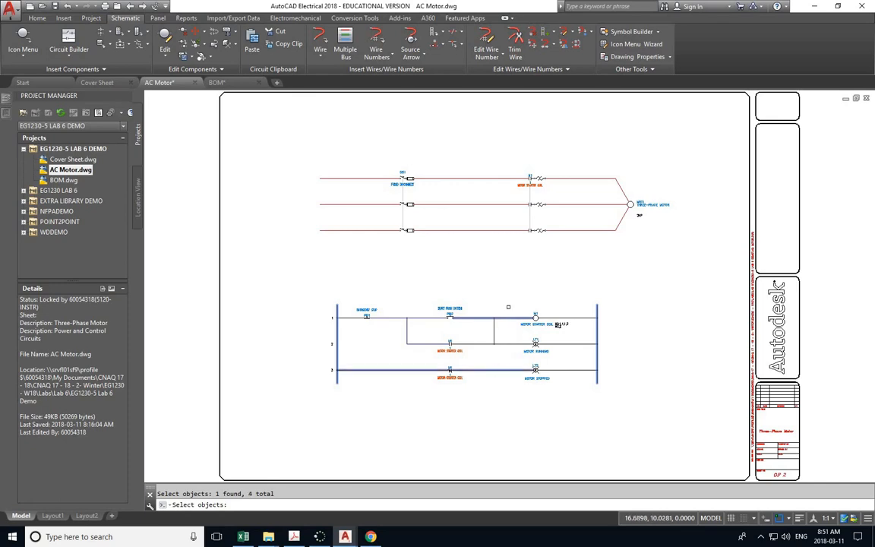
{"action": "key", "text": "Return"}
Move the normally closed M1 contact on rung 3 back onto its wire
{"action": "scroll", "coordinate": [448, 377], "scroll_direction": "up", "scroll_amount": 2}
{"action": "scroll", "coordinate": [449, 375], "scroll_direction": "up", "scroll_amount": 8}
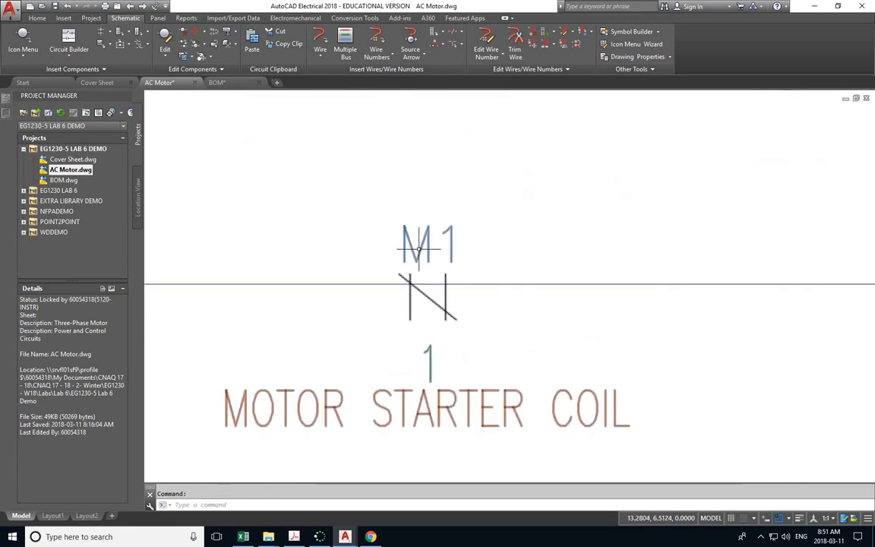
{"action": "right_click", "coordinate": [418, 248]}
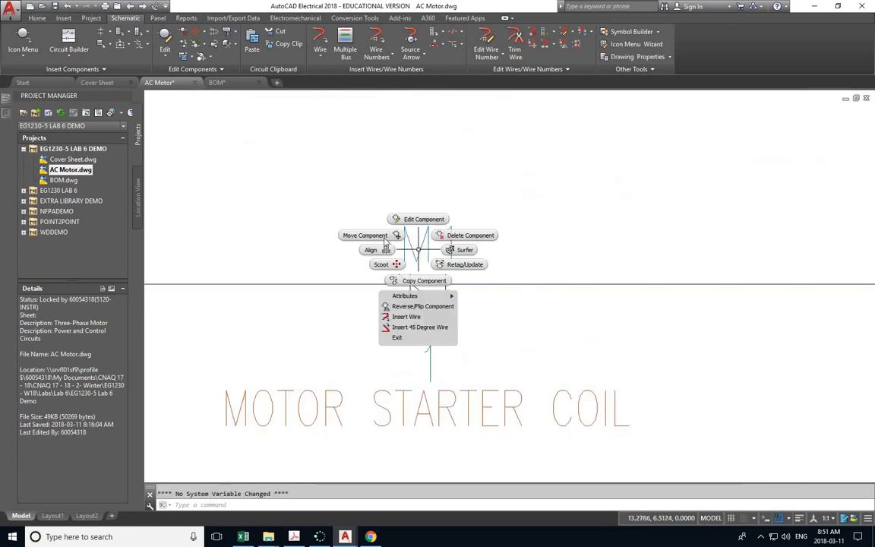
{"action": "left_click", "coordinate": [392, 236]}
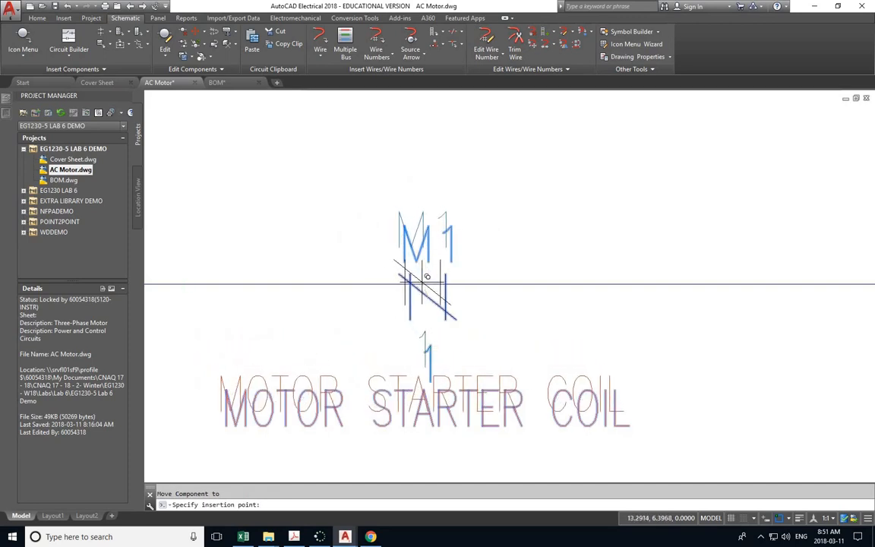
{"action": "left_click", "coordinate": [422, 282]}
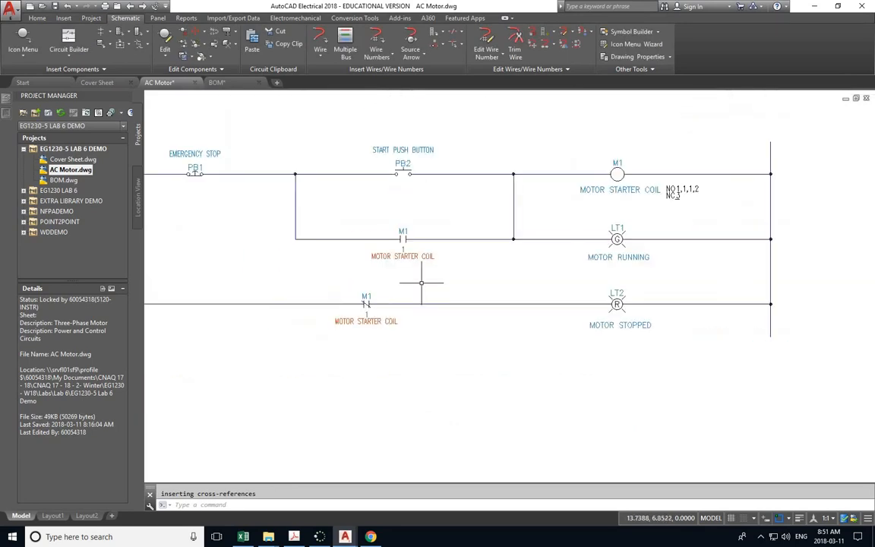
Align the rung 3 normally closed M1 contact vertically with the start push button PB2
{"action": "right_click", "coordinate": [403, 172]}
{"action": "left_click", "coordinate": [361, 170]}
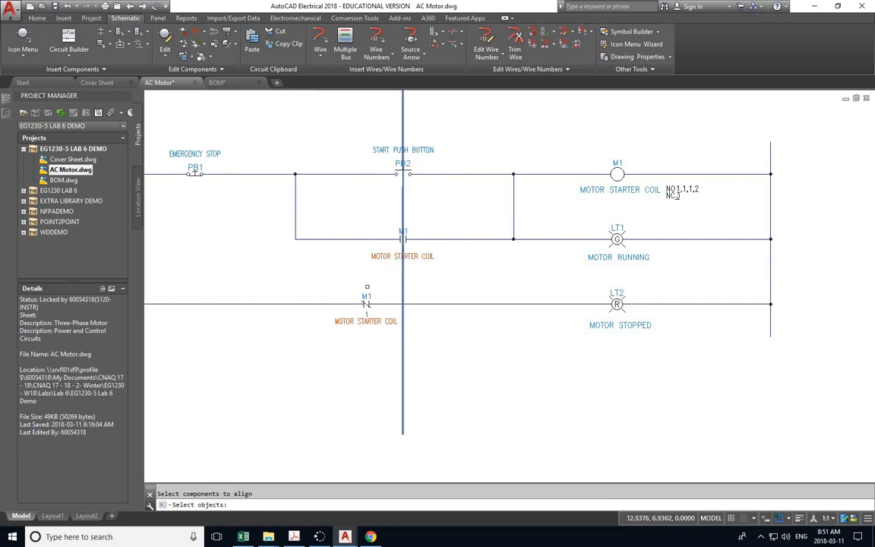
{"action": "left_click", "coordinate": [366, 302]}
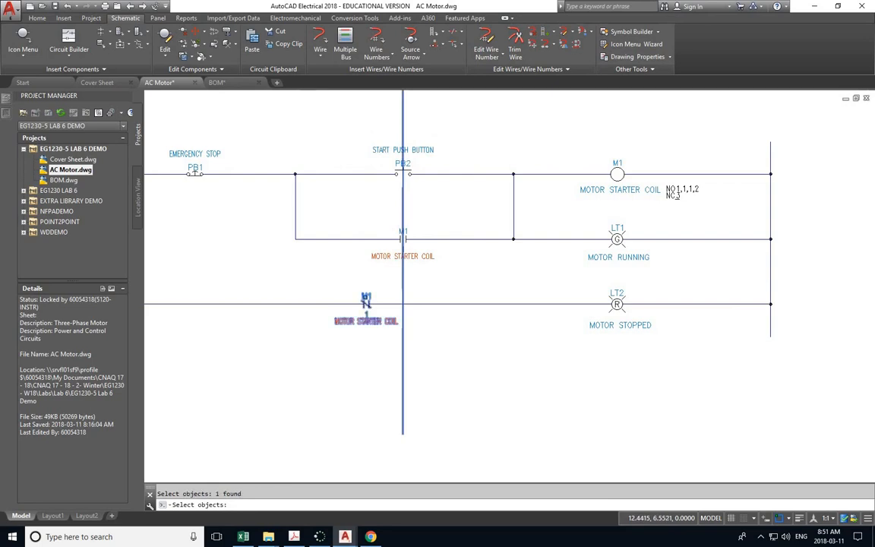
{"action": "key", "text": "Return"}
{"action": "key", "text": "Escape"}
{"action": "scroll", "coordinate": [362, 293], "scroll_direction": "down", "scroll_amount": 5}
{"action": "middle_click", "coordinate": [388, 309]}
{"action": "middle_click", "coordinate": [388, 309]}
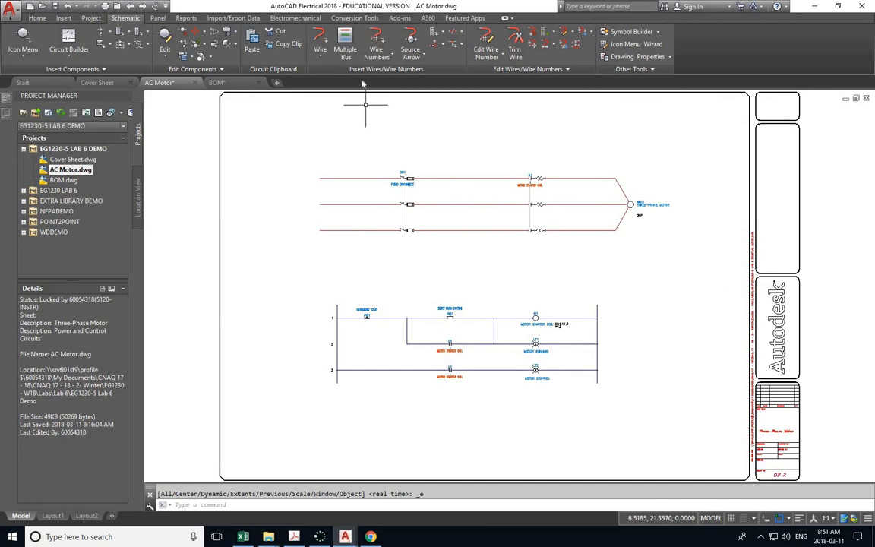
Number all wires across the drawing sequentially starting at 1, check the numbers in both circuits, and save the drawing
{"action": "left_click", "coordinate": [375, 39]}
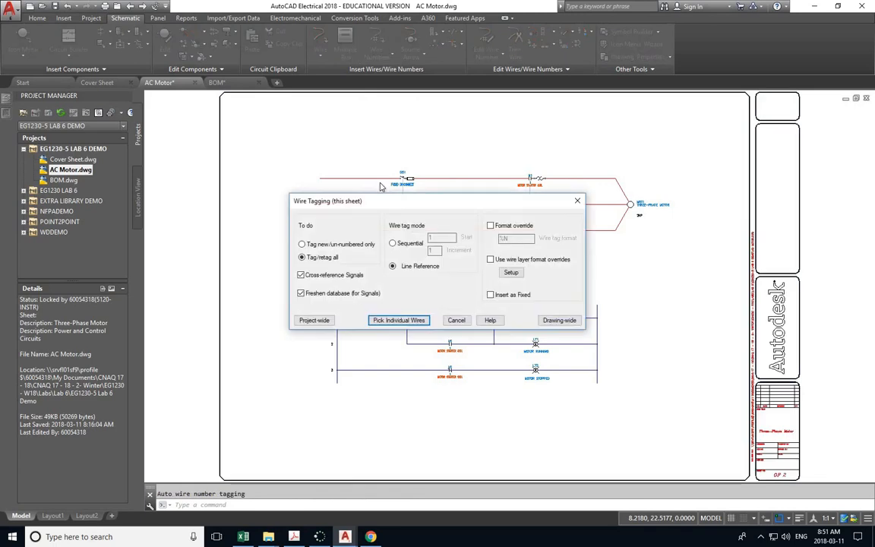
{"action": "left_click", "coordinate": [392, 244]}
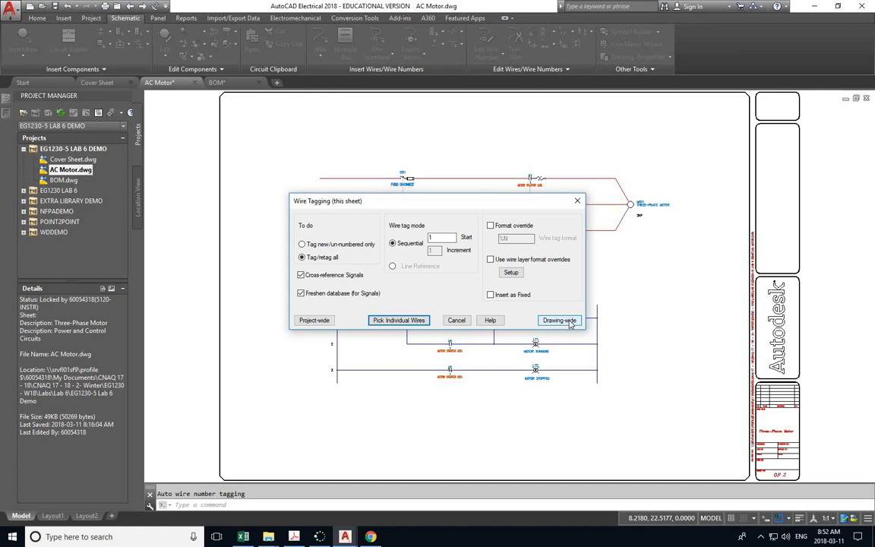
{"action": "left_click", "coordinate": [562, 321]}
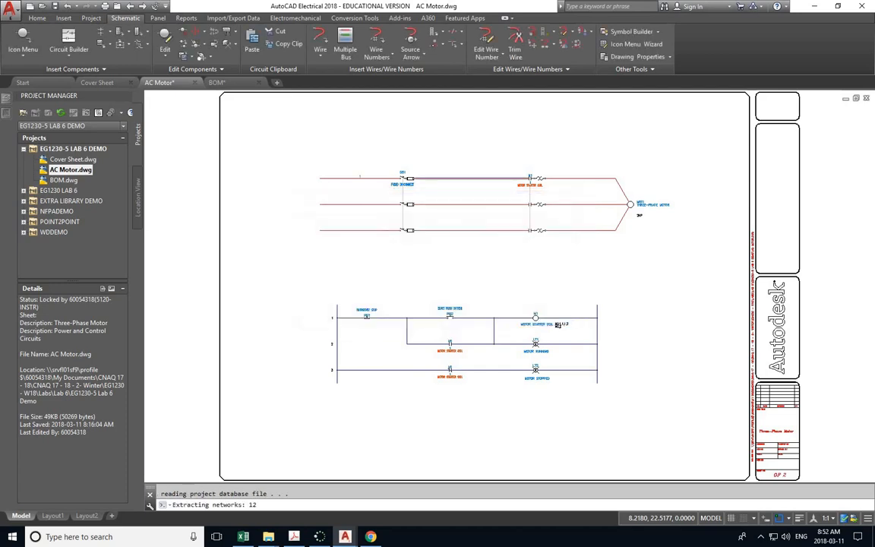
{"action": "scroll", "coordinate": [441, 221], "scroll_direction": "up", "scroll_amount": 5}
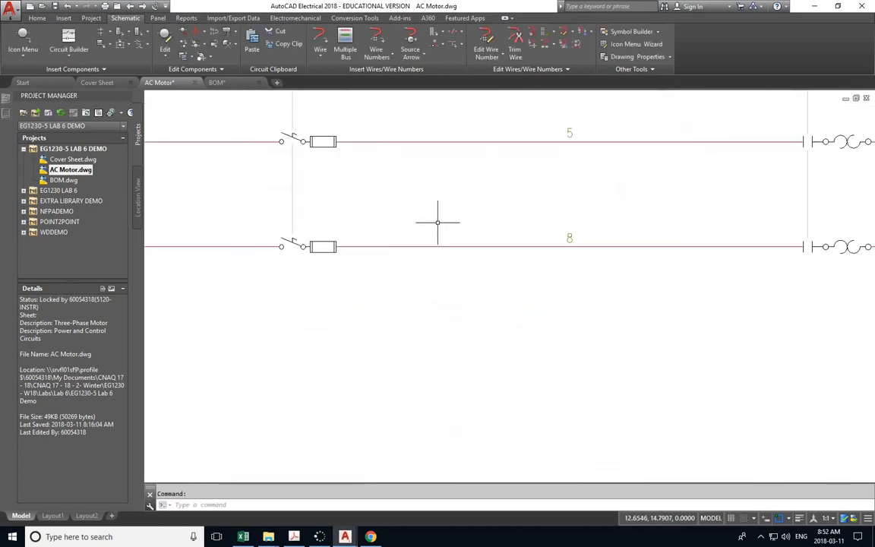
{"action": "scroll", "coordinate": [438, 221], "scroll_direction": "down", "scroll_amount": 3}
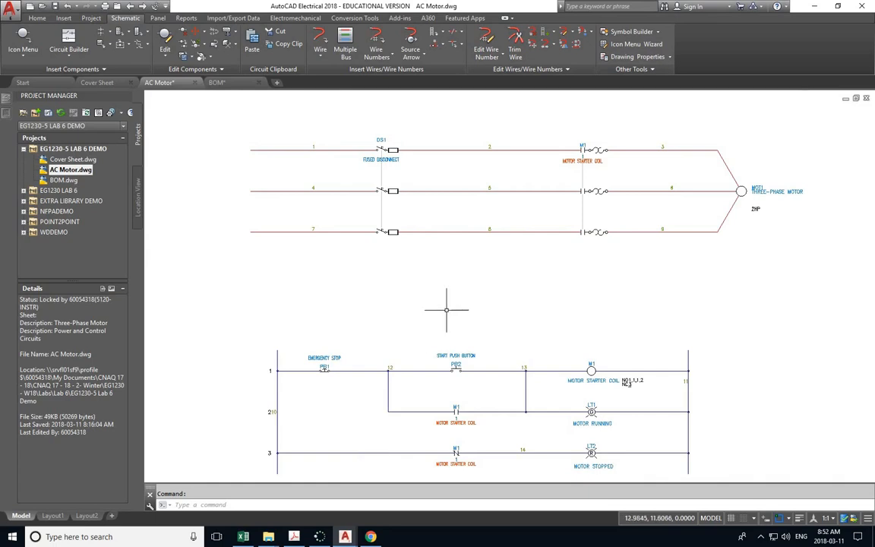
{"action": "scroll", "coordinate": [384, 372], "scroll_direction": "up", "scroll_amount": 4}
{"action": "scroll", "coordinate": [385, 377], "scroll_direction": "down", "scroll_amount": 4}
{"action": "scroll", "coordinate": [382, 346], "scroll_direction": "down", "scroll_amount": 1}
{"action": "mouse_move", "coordinate": [382, 346]}
{"action": "middle_mouse_down"}
{"action": "mouse_move", "coordinate": [363, 317]}
{"action": "mouse_move", "coordinate": [423, 321]}
{"action": "mouse_move", "coordinate": [396, 359]}
{"action": "mouse_move", "coordinate": [380, 357]}
{"action": "middle_mouse_up"}
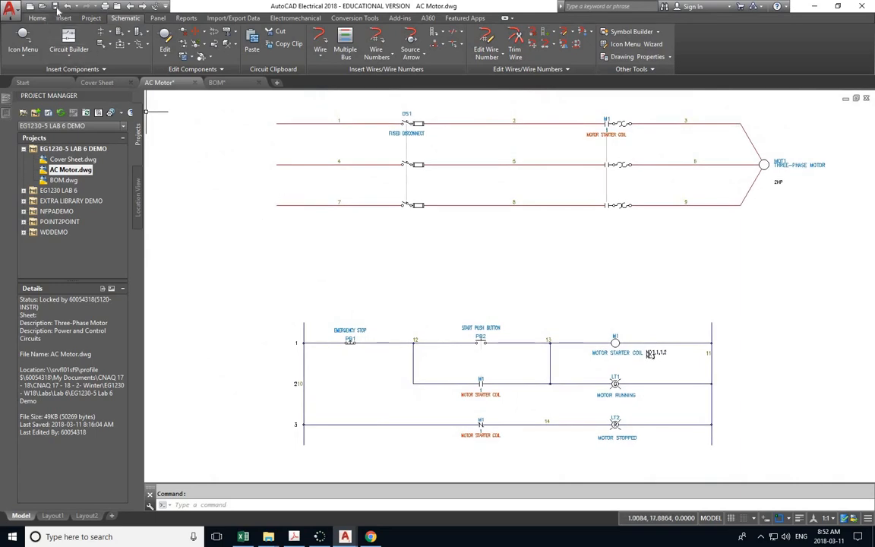
{"action": "key", "text": "ctrl+s"}
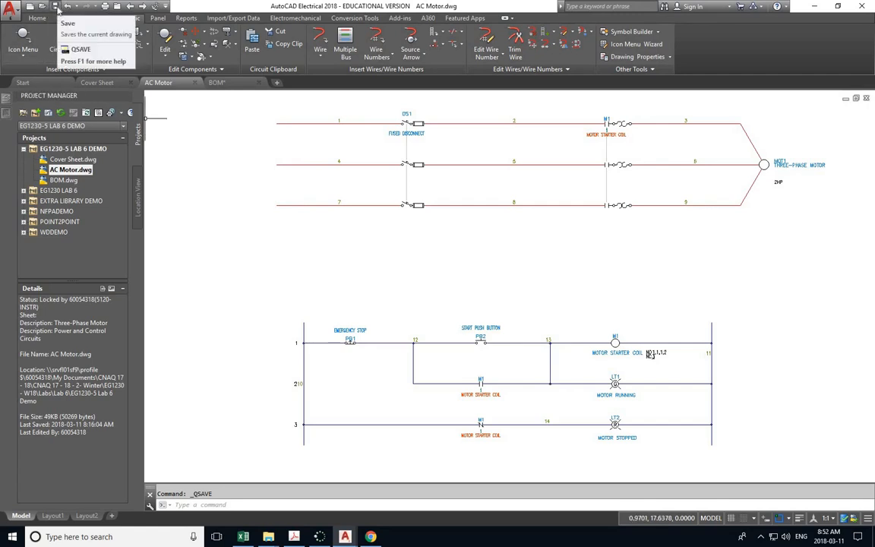
Switch to the BOM drawing and show its model space with the whole title block sheet in view
{"action": "left_click", "coordinate": [220, 82]}
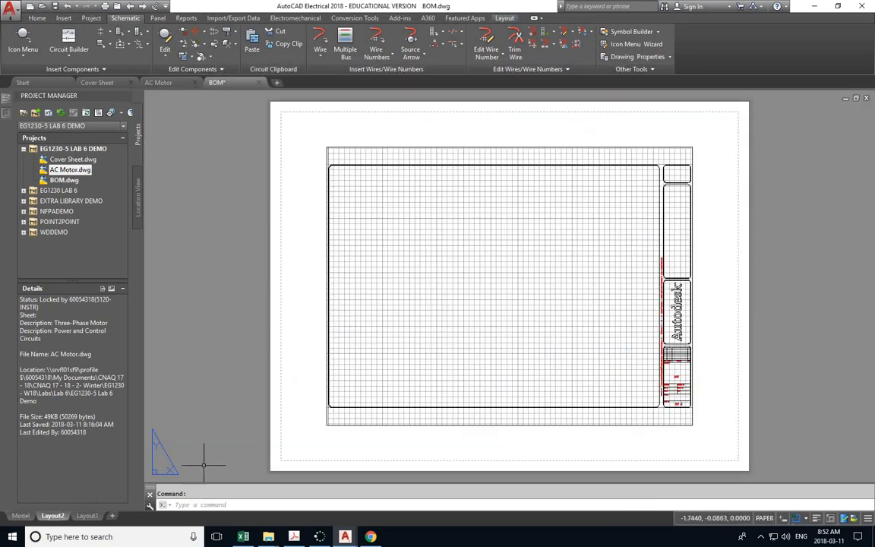
{"action": "left_click", "coordinate": [21, 516]}
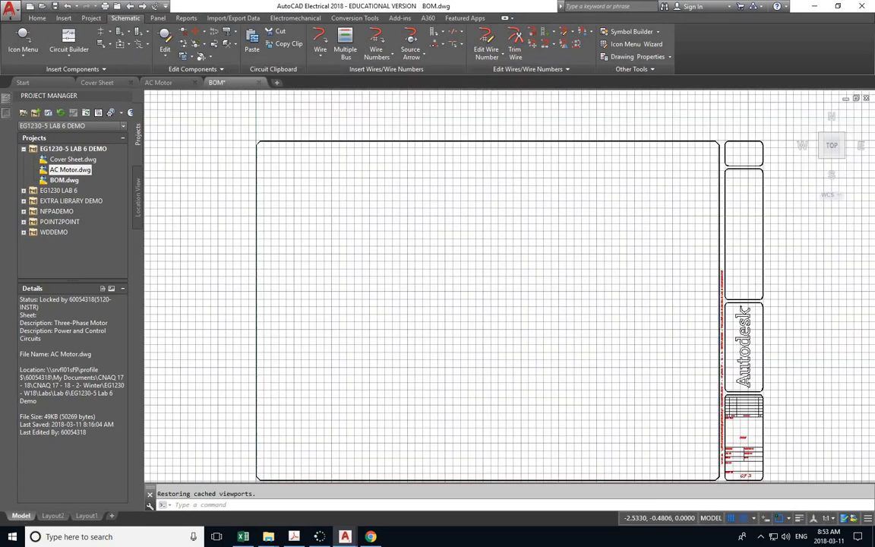
{"action": "middle_click", "coordinate": [319, 277]}
{"action": "middle_click", "coordinate": [318, 277]}
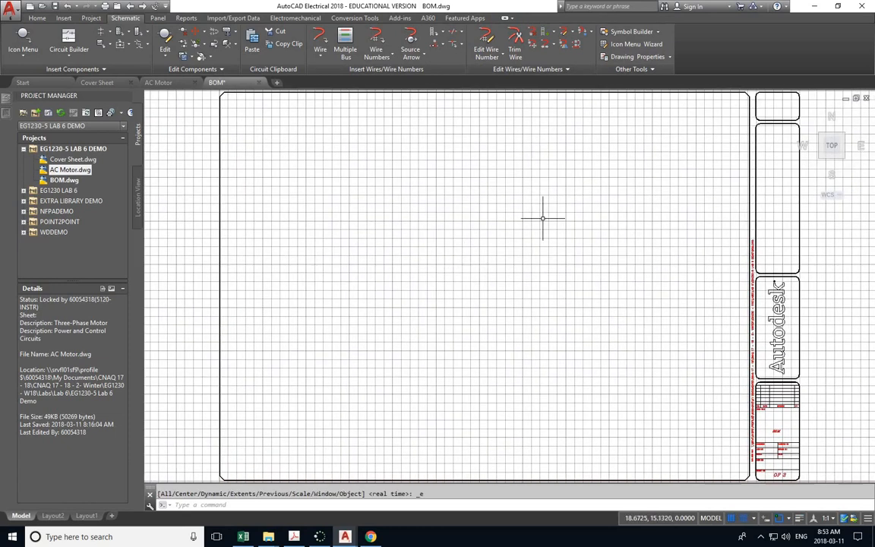
Turn off the ViewCube and the grid display in the BOM drawing
{"action": "type", "text": "navvcube"}
{"action": "key", "text": "Return"}
{"action": "type", "text": "off"}
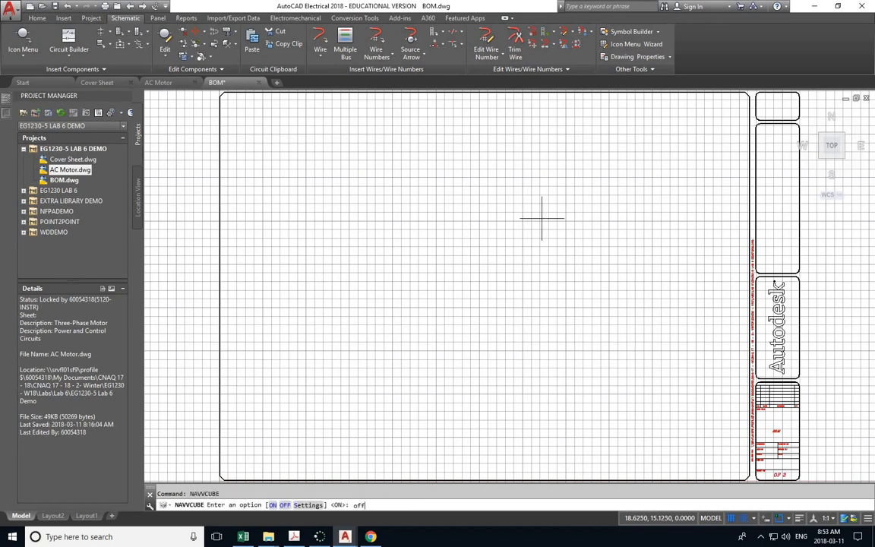
{"action": "key", "text": "Return"}
{"action": "type", "text": "grid"}
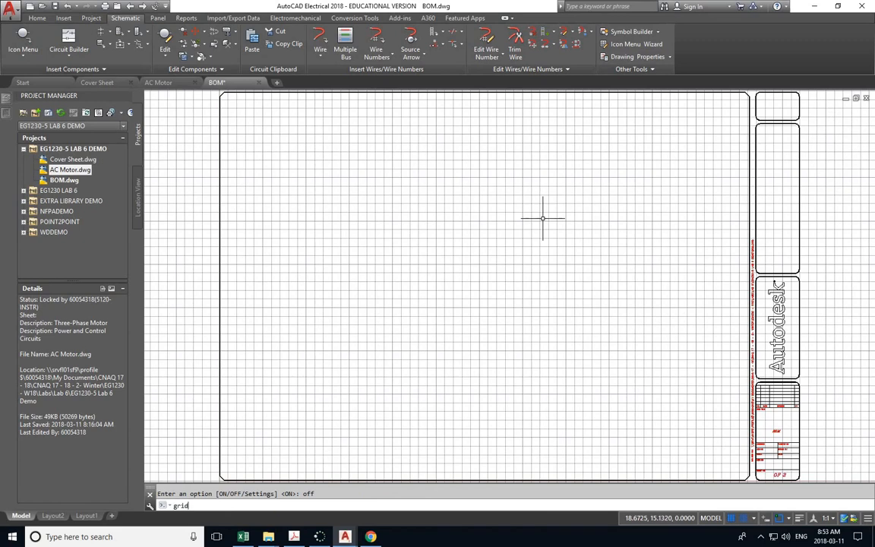
{"action": "key", "text": "Return"}
{"action": "type", "text": "off"}
{"action": "key", "text": "Return"}
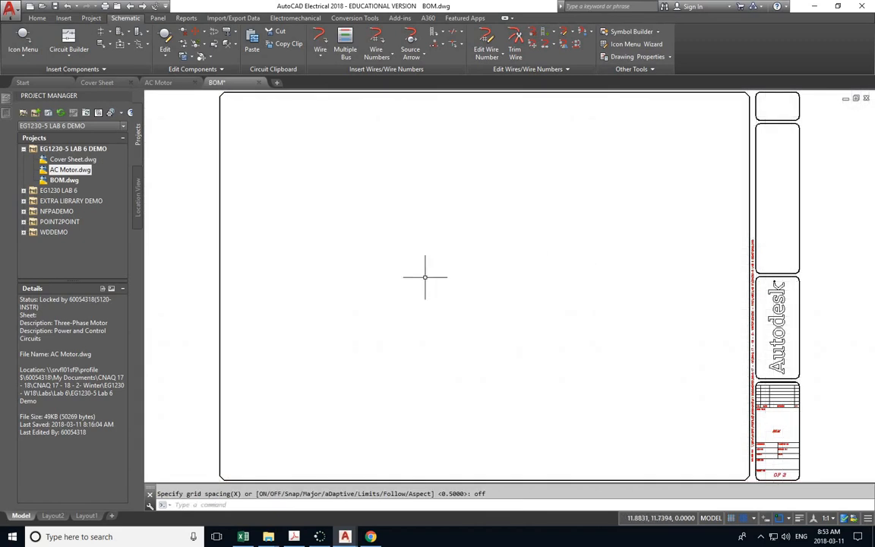
{"action": "left_click", "coordinate": [157, 18]}
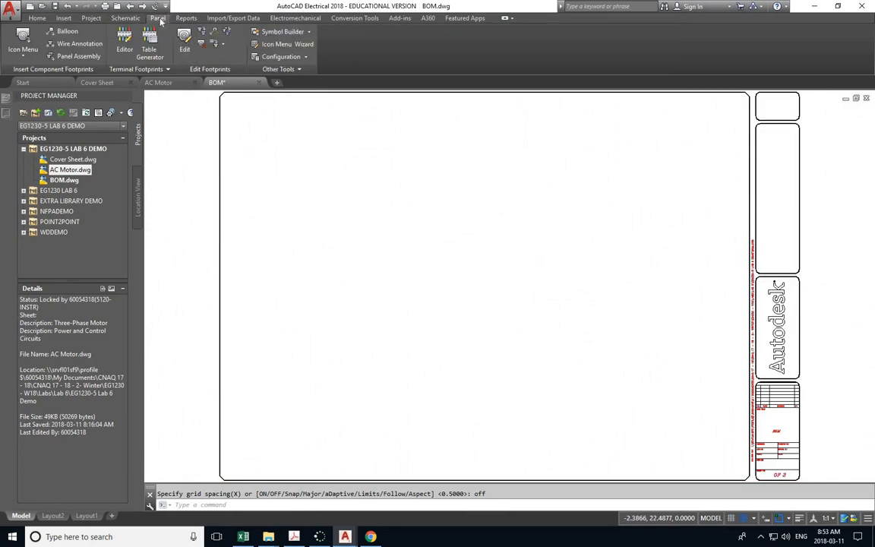
{"action": "left_click", "coordinate": [185, 18]}
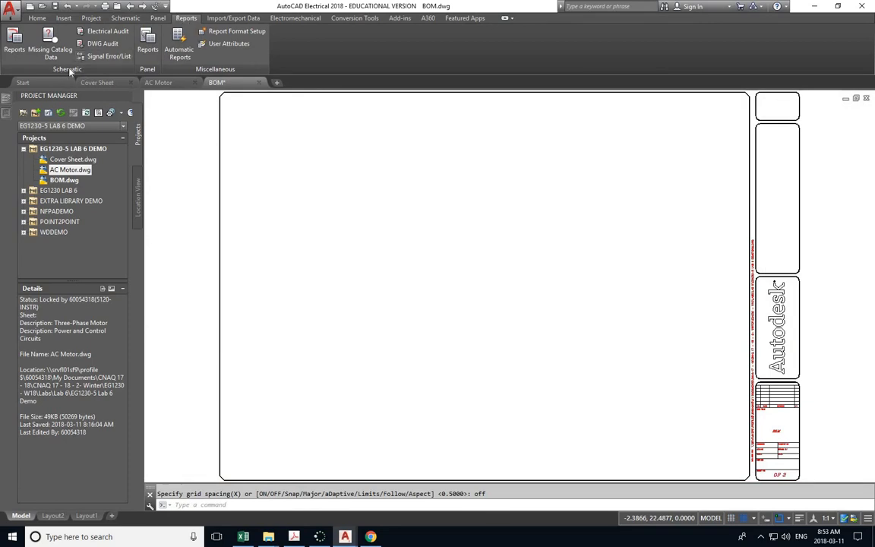
{"action": "left_click", "coordinate": [17, 38]}
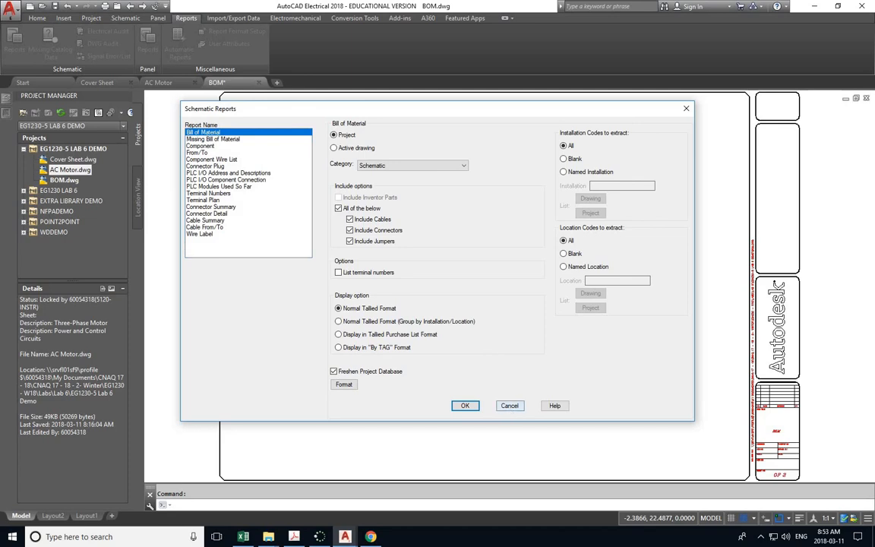
{"action": "left_click", "coordinate": [508, 405]}
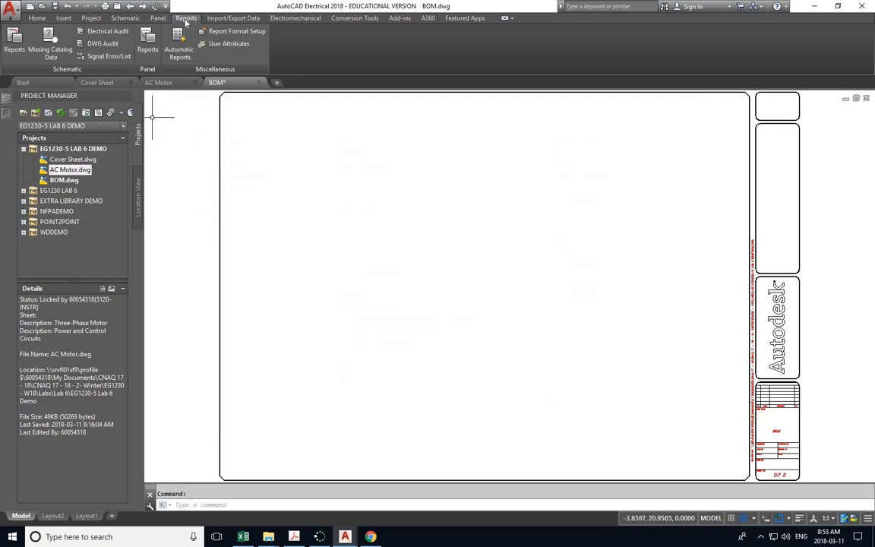
Generate the schematic Bill of Material report for all project drawings, saving the BOM drawing, and review the listed parts
{"action": "left_click", "coordinate": [13, 38]}
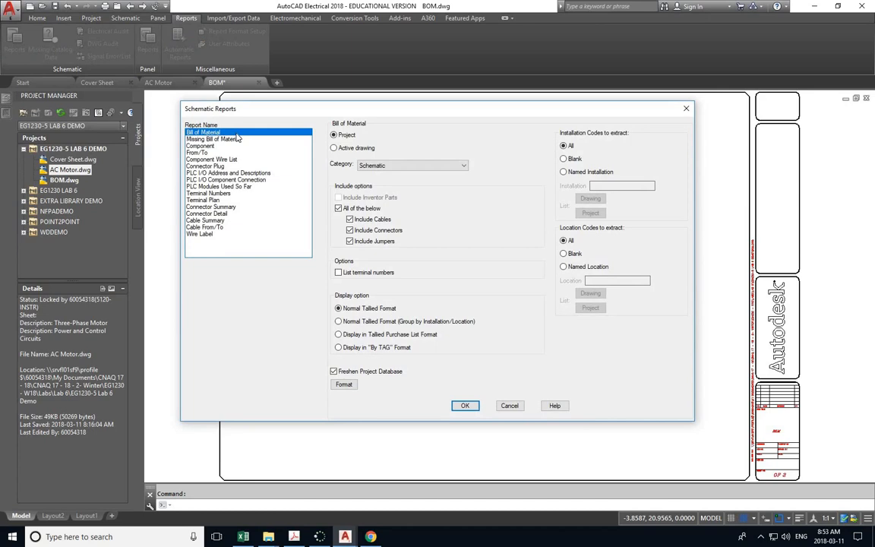
{"action": "left_click", "coordinate": [465, 406]}
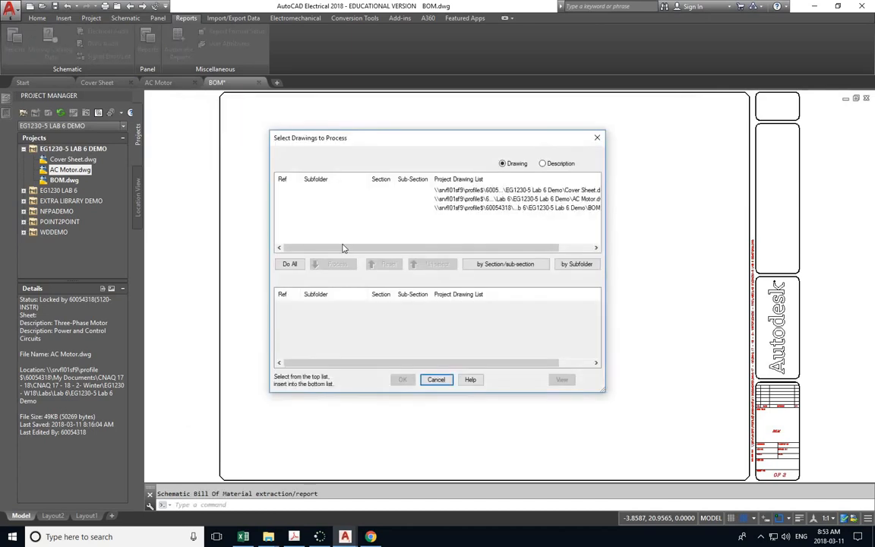
{"action": "left_click", "coordinate": [289, 265]}
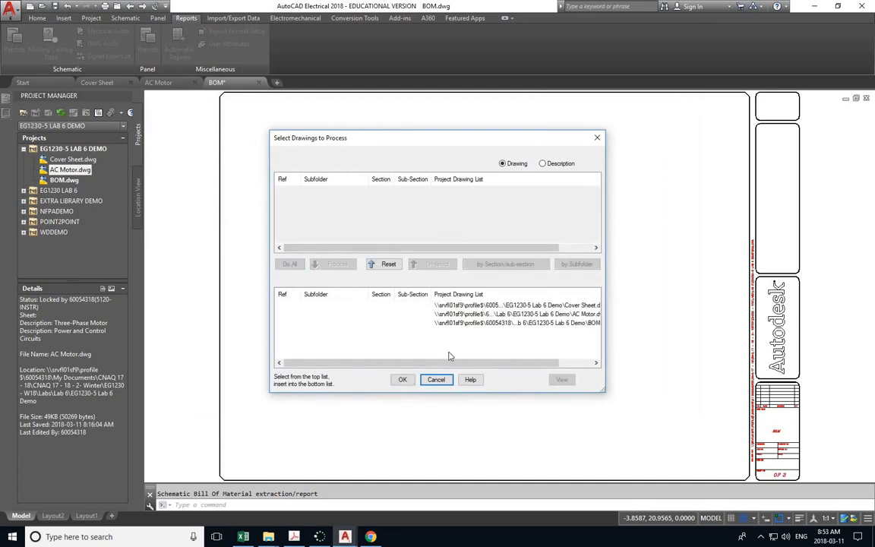
{"action": "left_click", "coordinate": [403, 379]}
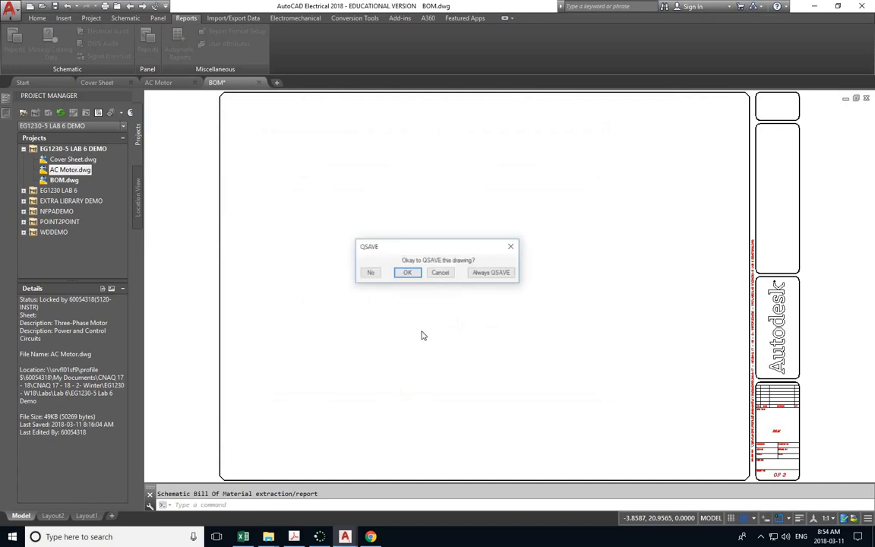
{"action": "left_click", "coordinate": [405, 273]}
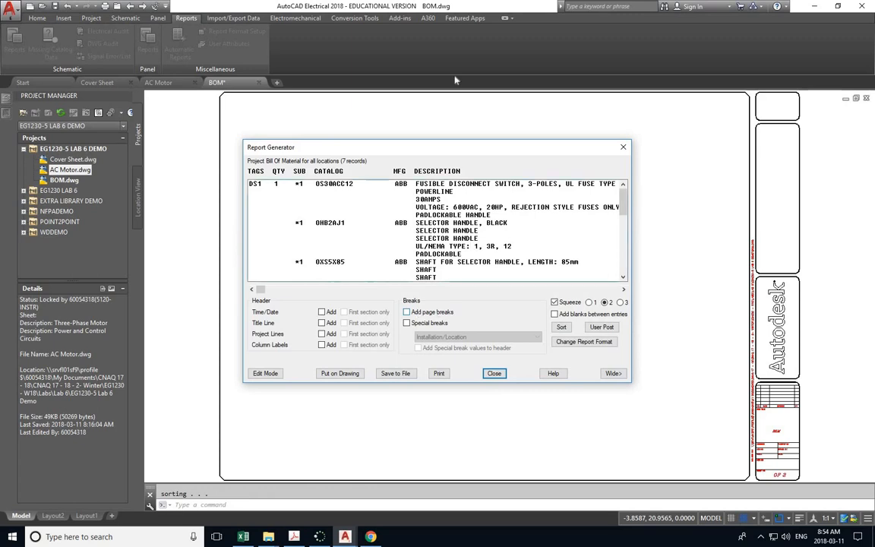
{"action": "scroll", "coordinate": [626, 243], "scroll_direction": "down", "scroll_amount": 10}
{"action": "scroll", "coordinate": [634, 237], "scroll_direction": "up", "scroll_amount": 10}
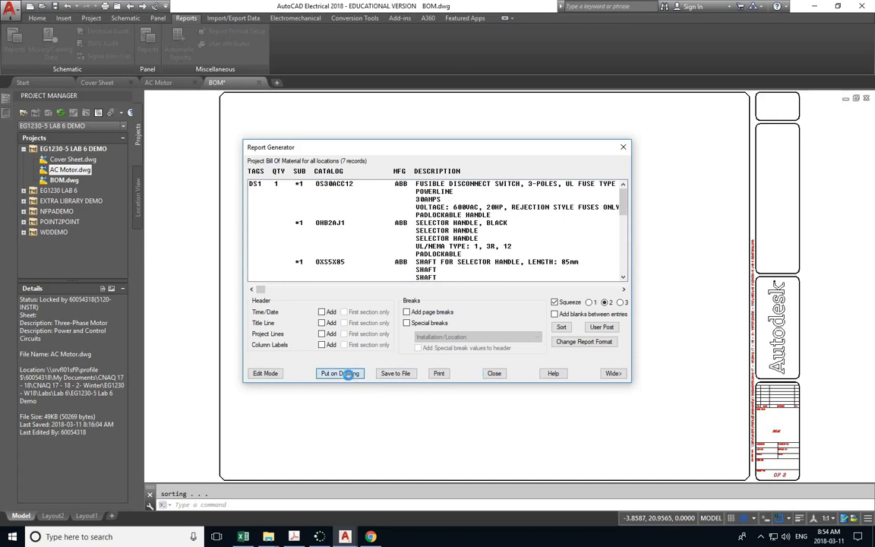
Place the bill of material report on the BOM sheet as a new ACE-INCH table with column labels, inserted at about 4.75, 18.25
{"action": "left_click", "coordinate": [347, 372]}
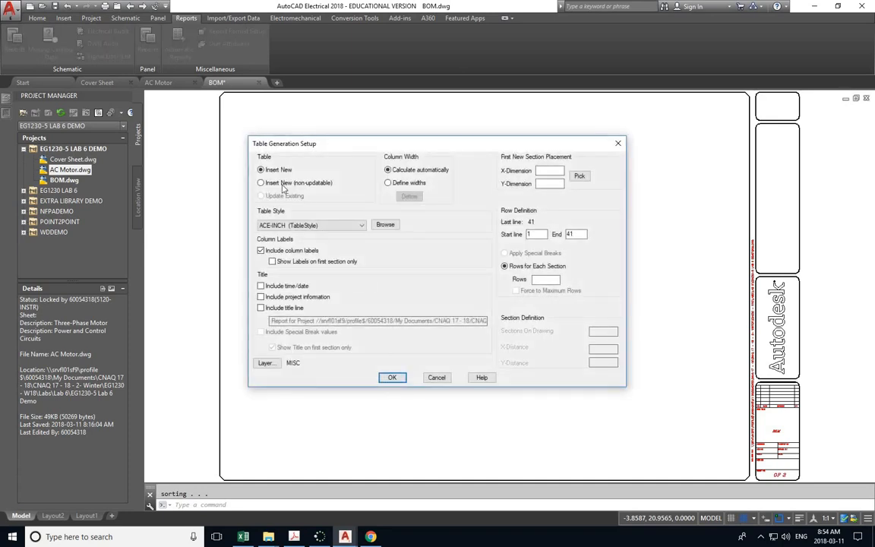
{"action": "left_click", "coordinate": [392, 380]}
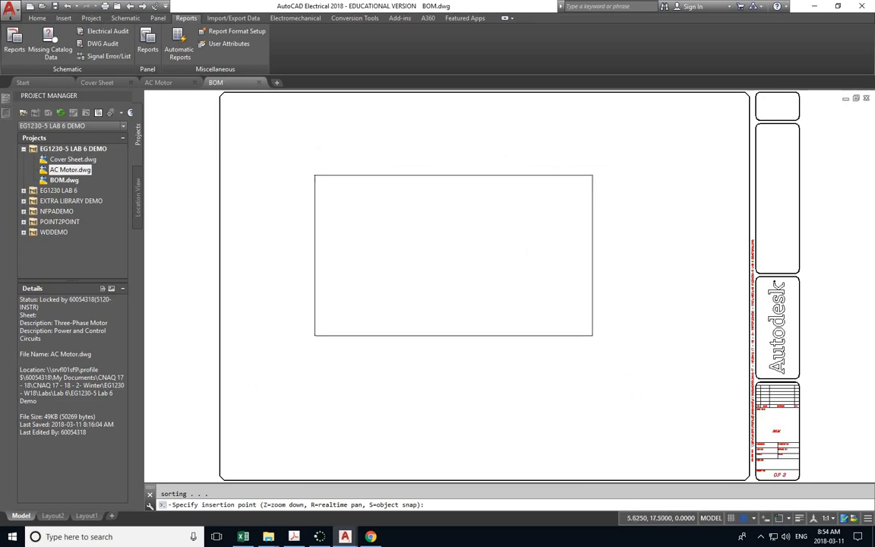
{"action": "left_click", "coordinate": [300, 170]}
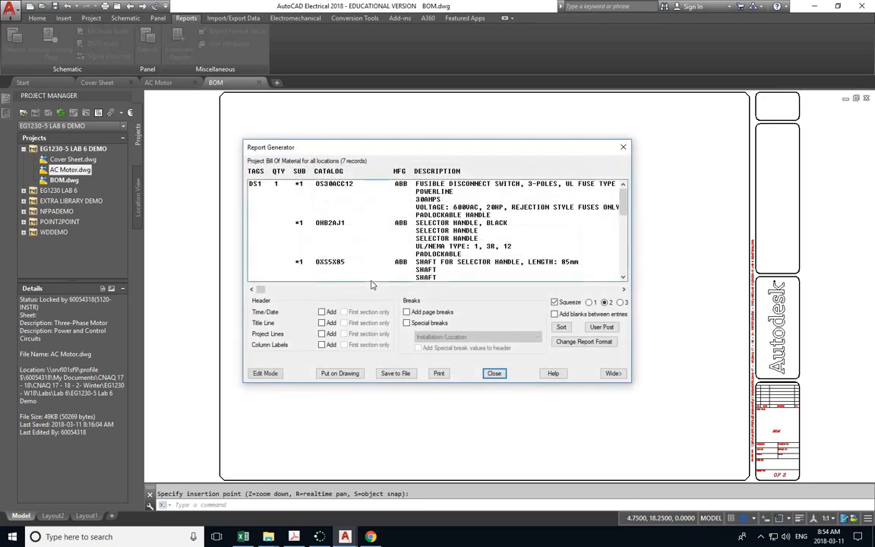
{"action": "left_click", "coordinate": [494, 373]}
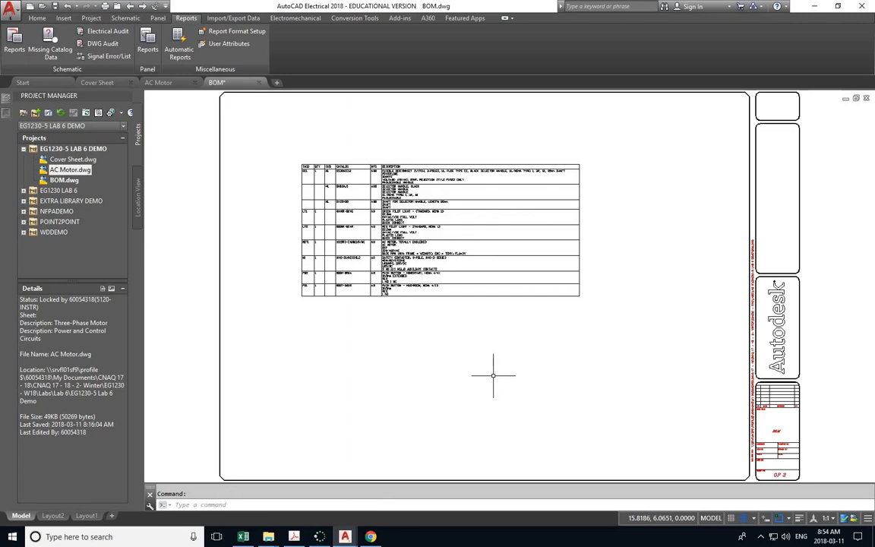
Compare the catalog numbers and descriptions in the placed bill of material table with the sample table on page 6 of the Lab 6 PDF in Acrobat
{"action": "left_click", "coordinate": [454, 295]}
{"action": "left_click", "coordinate": [454, 294]}
{"action": "left_click", "coordinate": [446, 296]}
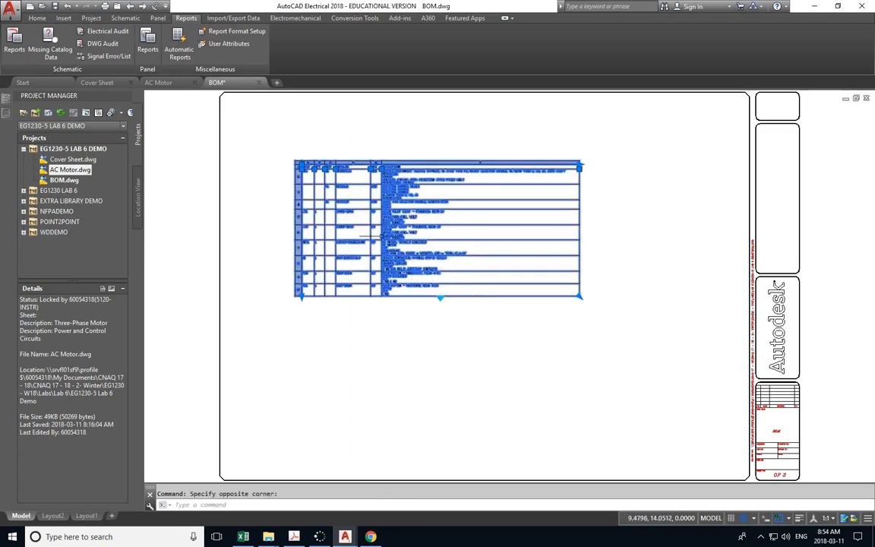
{"action": "scroll", "coordinate": [325, 208], "scroll_direction": "up", "scroll_amount": 4}
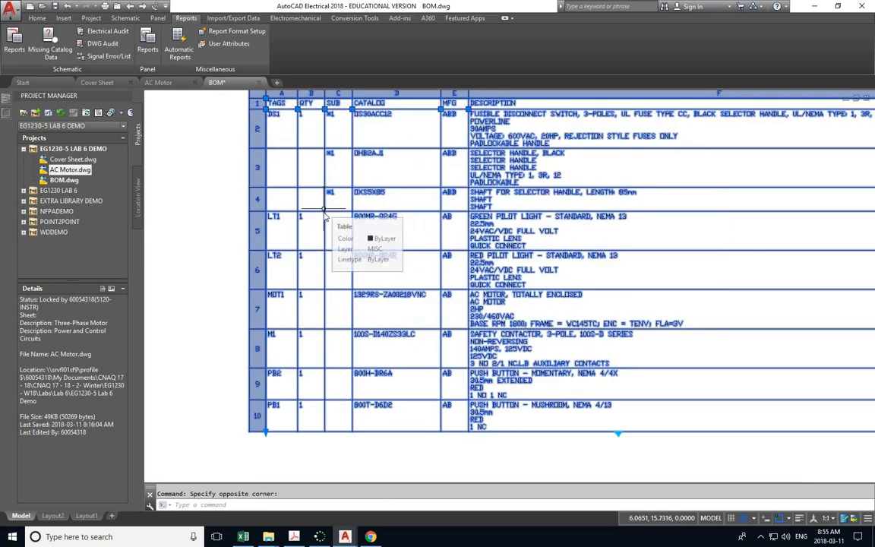
{"action": "key", "text": "alt+Tab"}
{"action": "key", "text": "alt+Tab"}
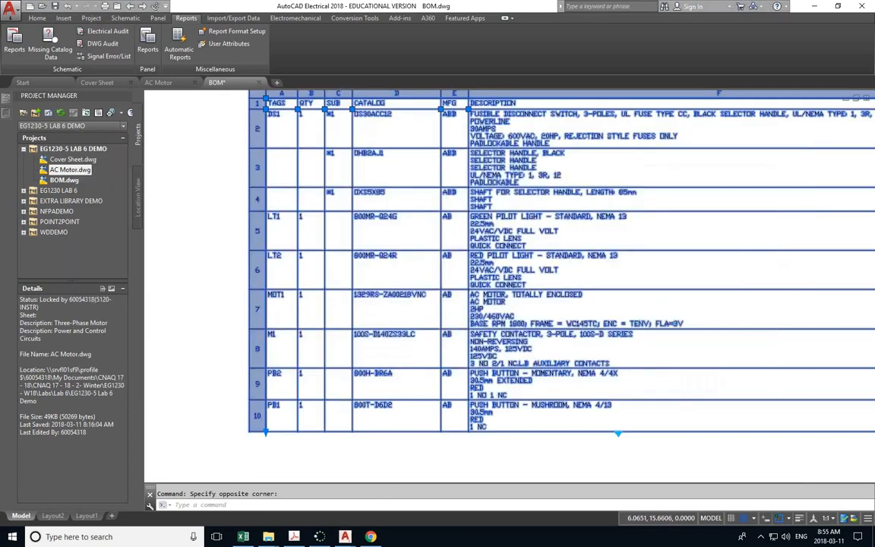
{"action": "scroll", "coordinate": [357, 234], "scroll_direction": "down", "scroll_amount": 6}
{"action": "scroll", "coordinate": [357, 235], "scroll_direction": "up", "scroll_amount": 2}
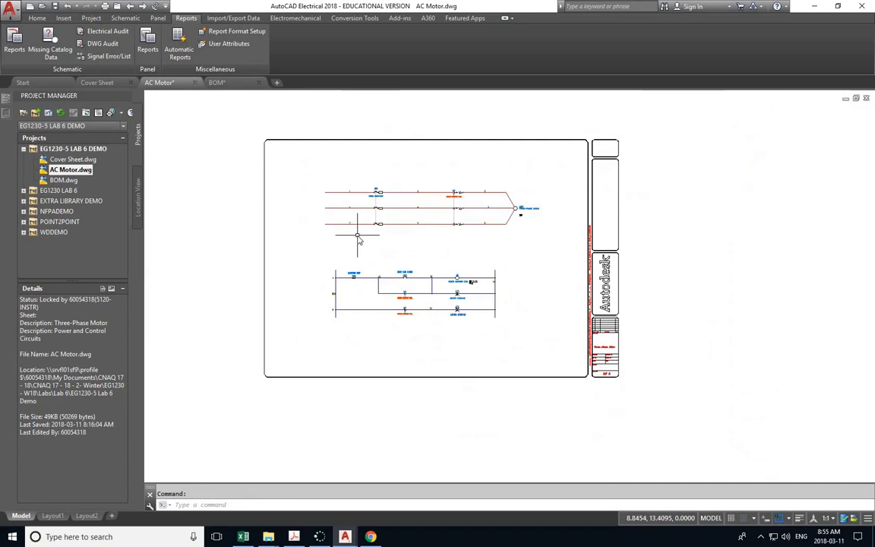
{"action": "key", "text": "alt+Tab"}
{"action": "key", "text": "alt+Tab"}
{"action": "key", "text": "alt+Tab"}
{"action": "scroll", "coordinate": [359, 232], "scroll_direction": "down", "scroll_amount": 15}
{"action": "scroll", "coordinate": [360, 241], "scroll_direction": "down", "scroll_amount": 10}
{"action": "scroll", "coordinate": [359, 241], "scroll_direction": "down", "scroll_amount": 3, "text": "ctrl"}
{"action": "scroll", "coordinate": [359, 242], "scroll_direction": "down", "scroll_amount": 5}
{"action": "scroll", "coordinate": [426, 369], "scroll_direction": "up", "scroll_amount": 2, "text": "ctrl"}
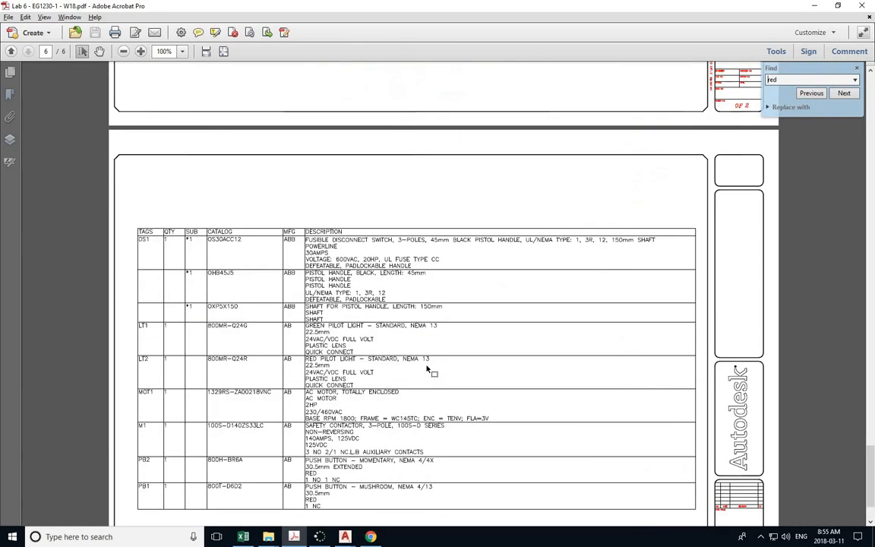
{"action": "scroll", "coordinate": [427, 369], "scroll_direction": "down", "scroll_amount": 3}
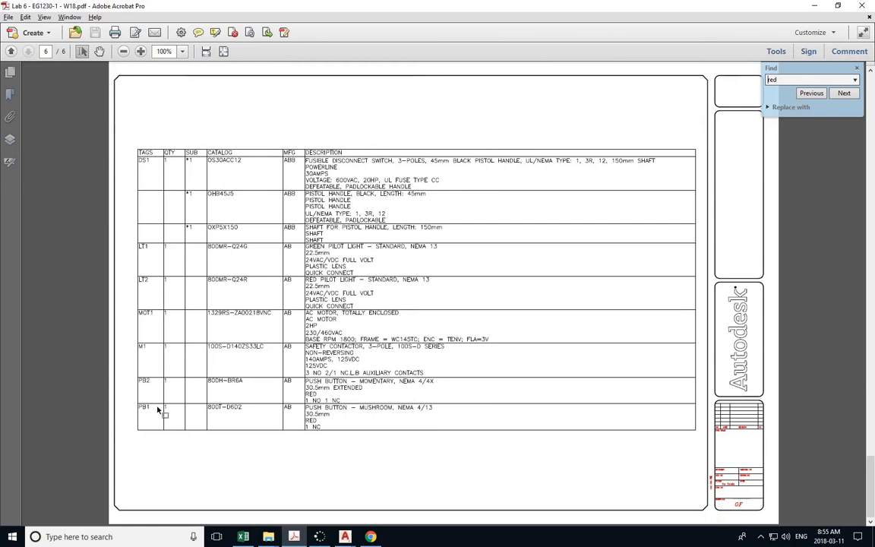
{"action": "key", "text": "alt+Tab"}
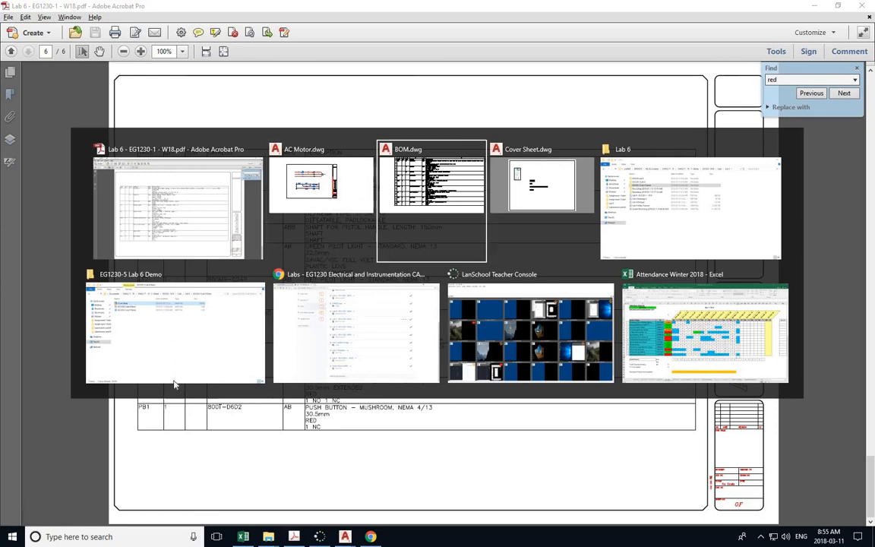
{"action": "key", "text": "alt+Tab"}
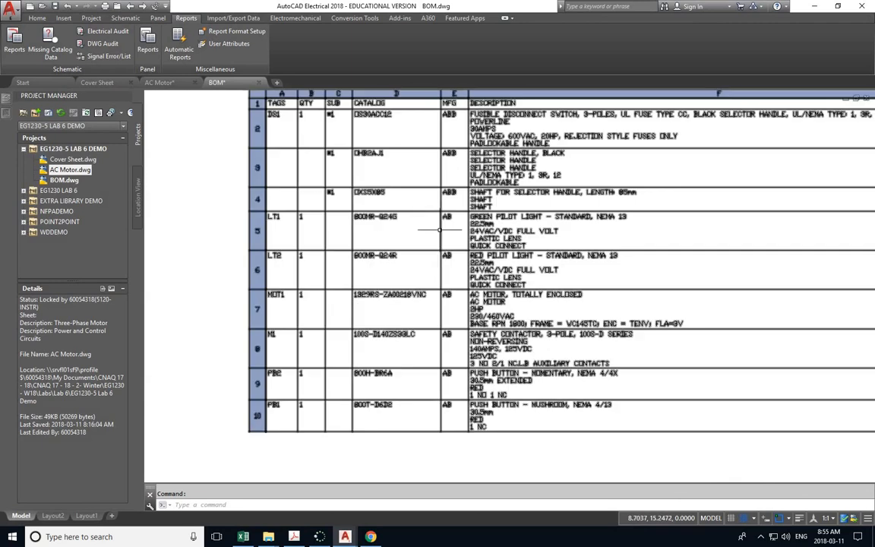
Scale the bill of material table on the BOM sheet by a factor of 2 about its centre
{"action": "scroll", "coordinate": [545, 266], "scroll_direction": "down", "scroll_amount": 6}
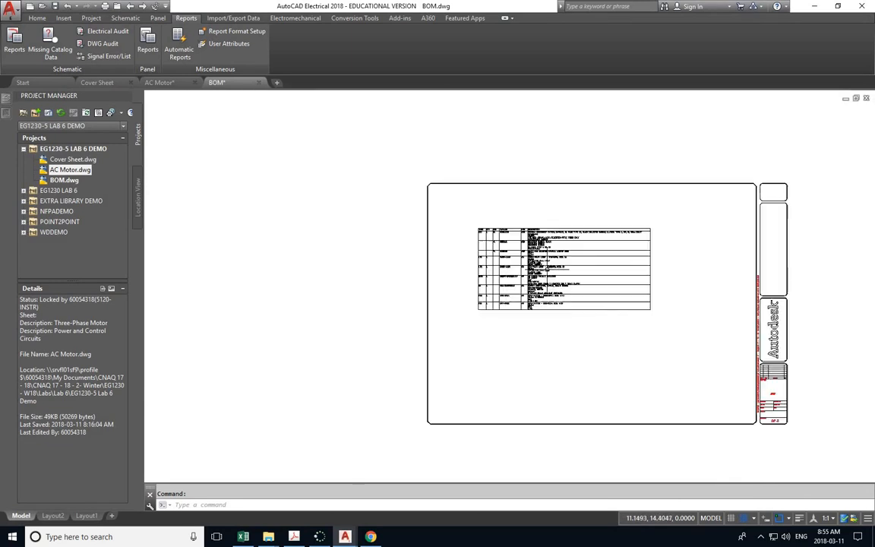
{"action": "middle_click_drag", "start_coordinate": [575, 309], "coordinate": [383, 264]}
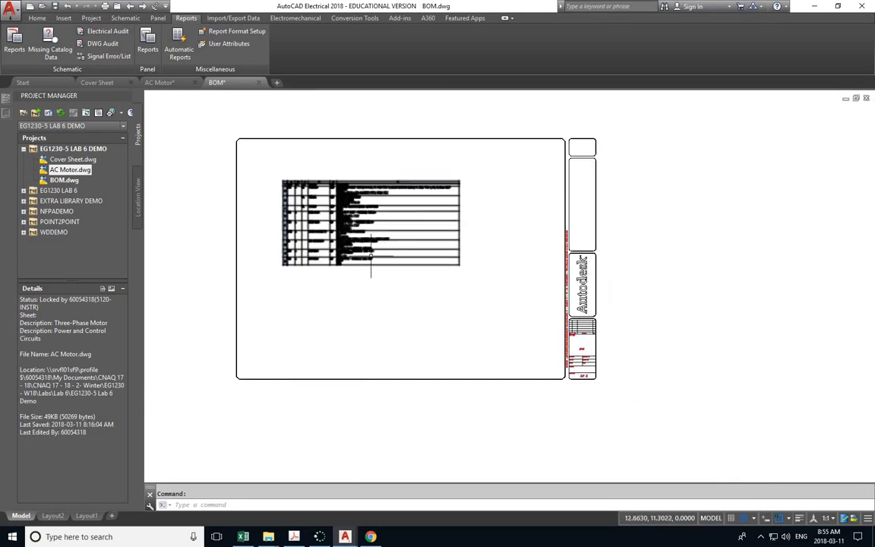
{"action": "left_click", "coordinate": [364, 236]}
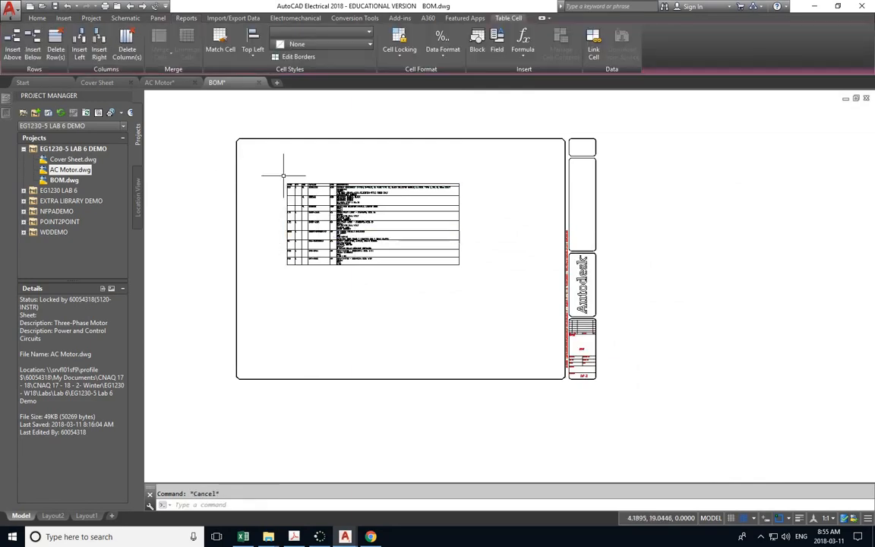
{"action": "key", "text": "Escape"}
{"action": "left_click", "coordinate": [296, 183]}
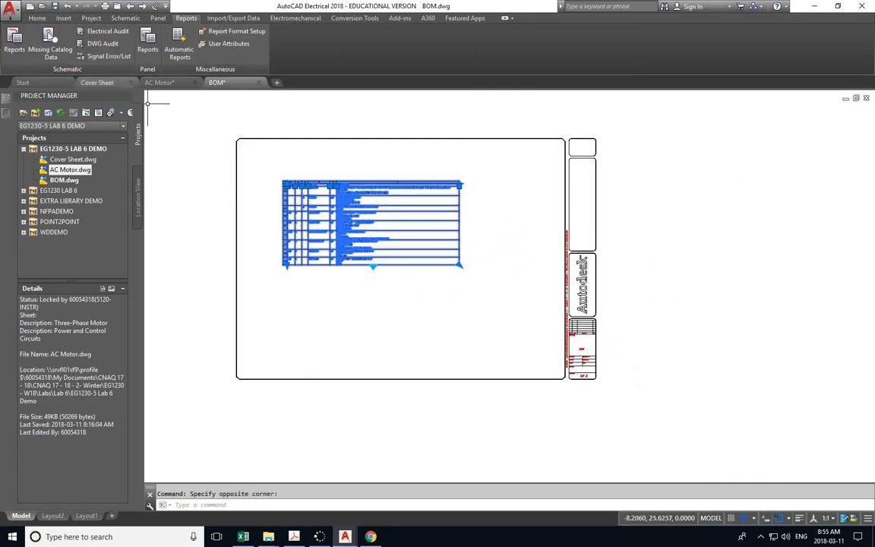
{"action": "left_click", "coordinate": [37, 18]}
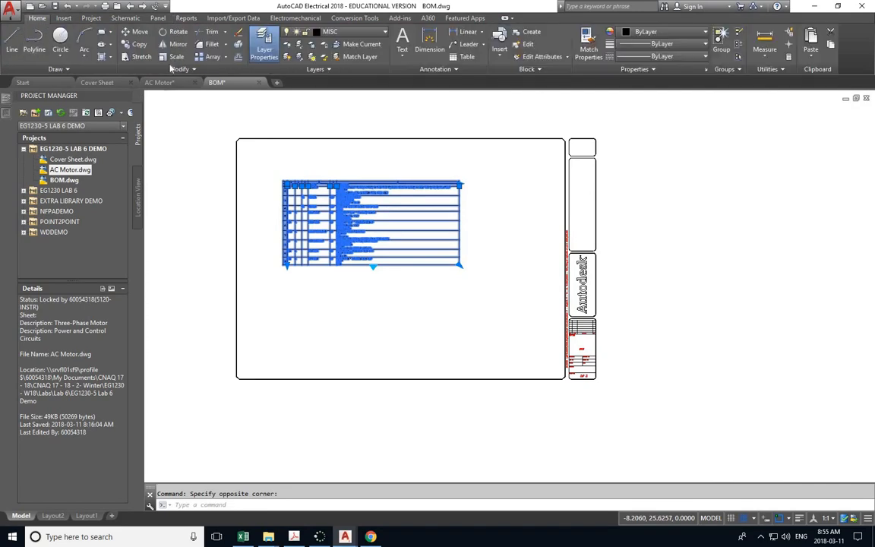
{"action": "left_click", "coordinate": [176, 56]}
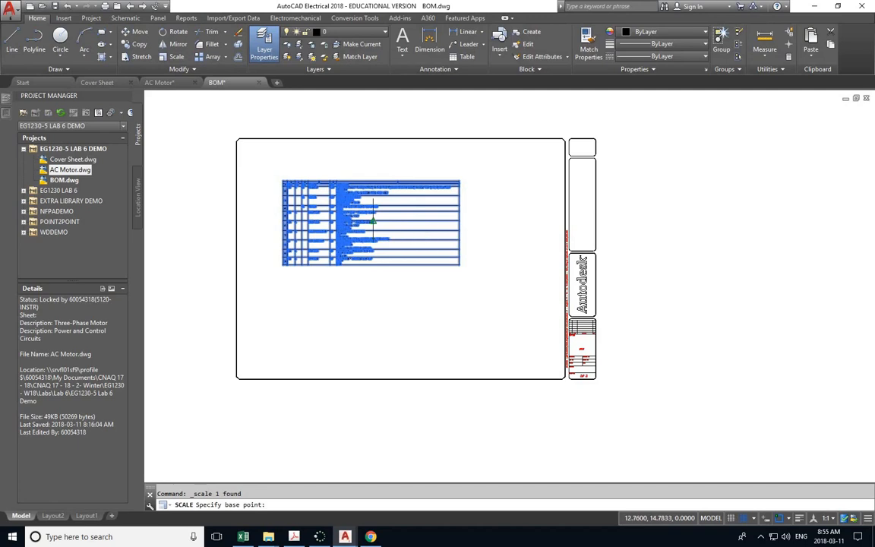
{"action": "left_click", "coordinate": [373, 222]}
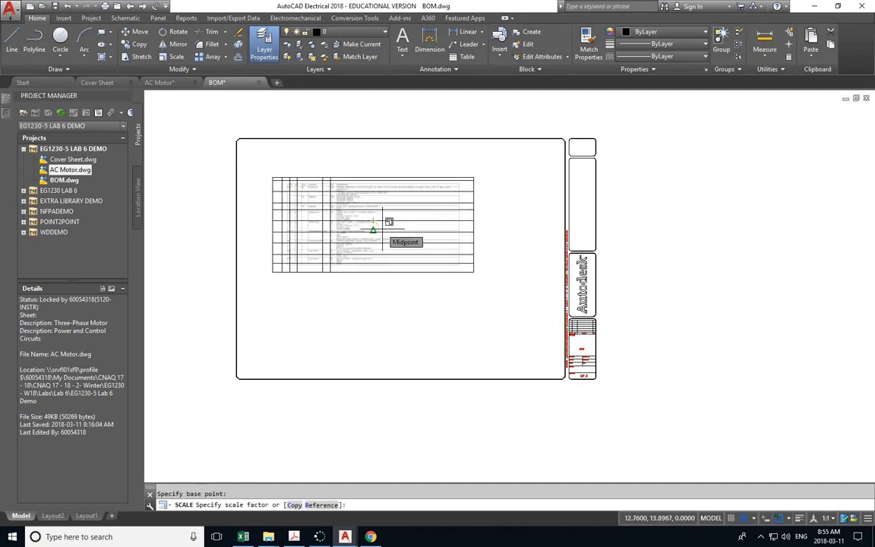
{"action": "key", "text": "Return"}
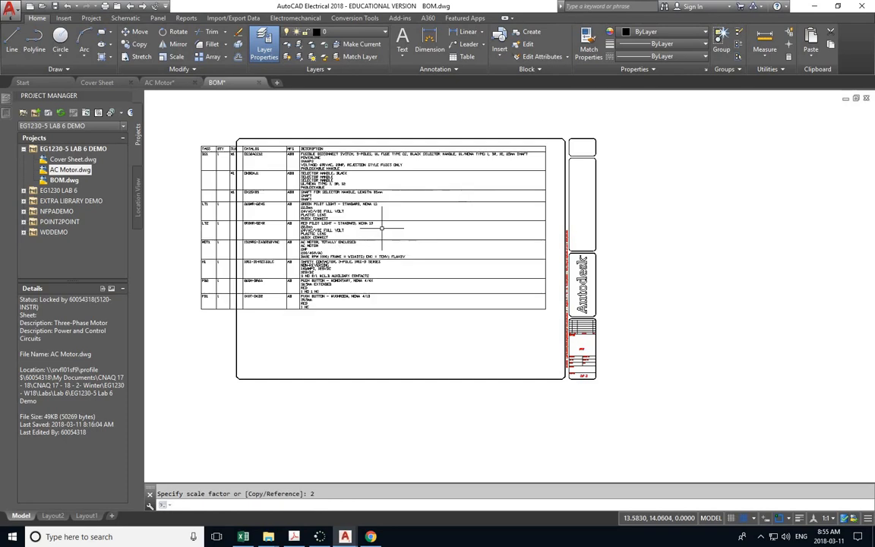
{"action": "key", "text": "Escape"}
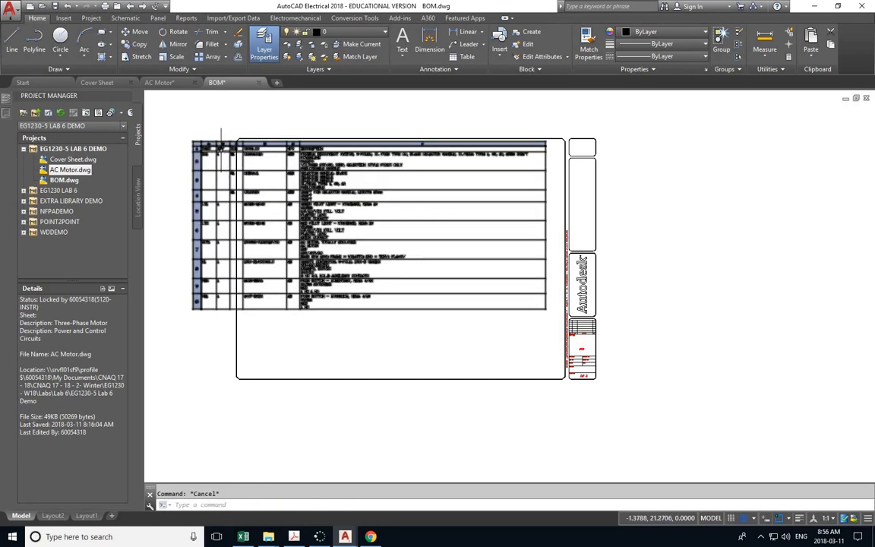
Move the enlarged bill of material table so its upper-left corner sits just inside the sheet border
{"action": "left_click", "coordinate": [223, 150]}
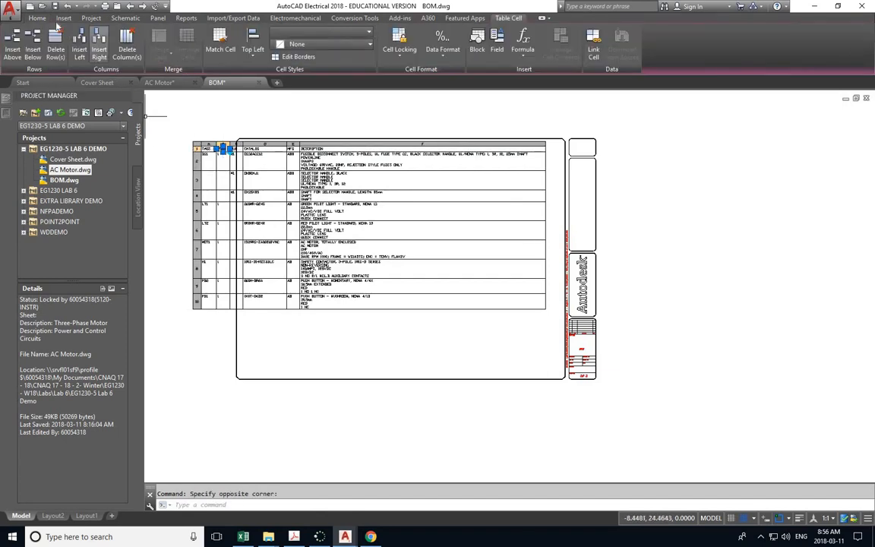
{"action": "key", "text": "Escape"}
{"action": "left_click", "coordinate": [135, 32]}
{"action": "left_click", "coordinate": [199, 143]}
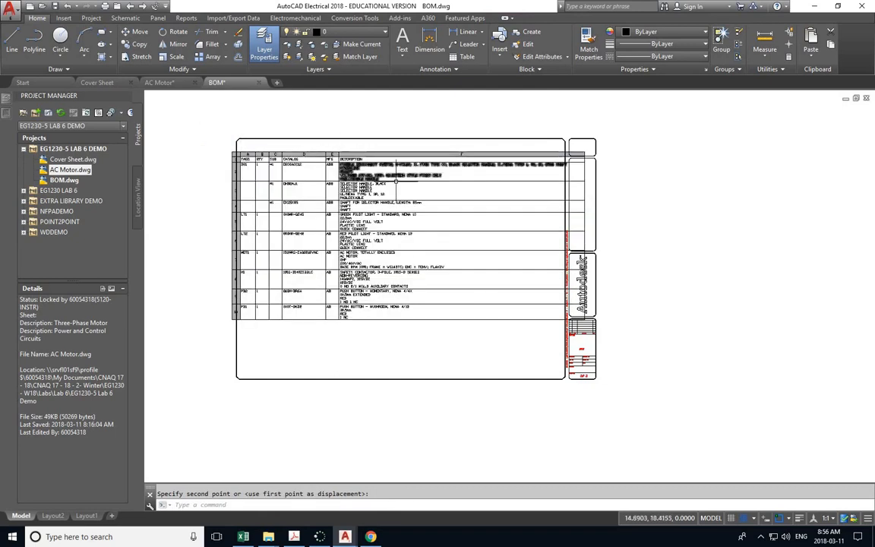
{"action": "key", "text": "Escape"}
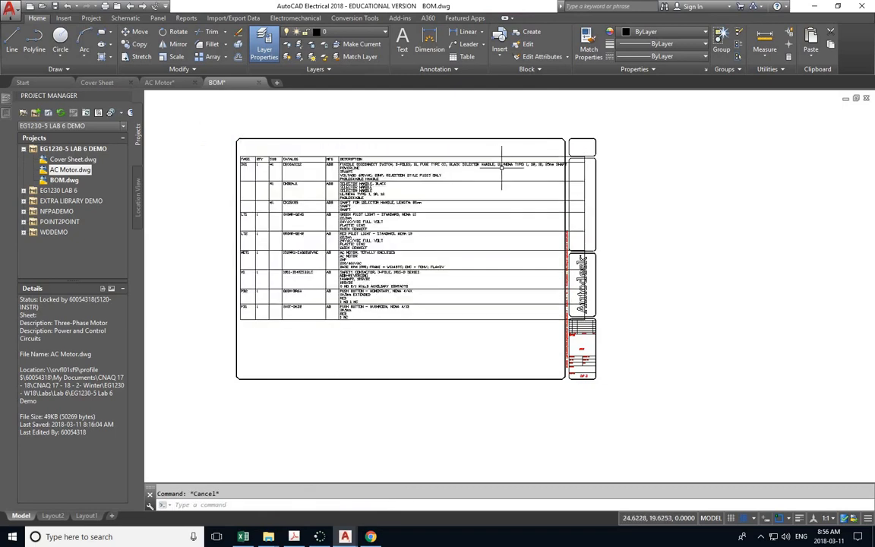
Uniformly stretch the table width inward so its right edge ends just inside the sheet border
{"action": "left_click", "coordinate": [554, 157]}
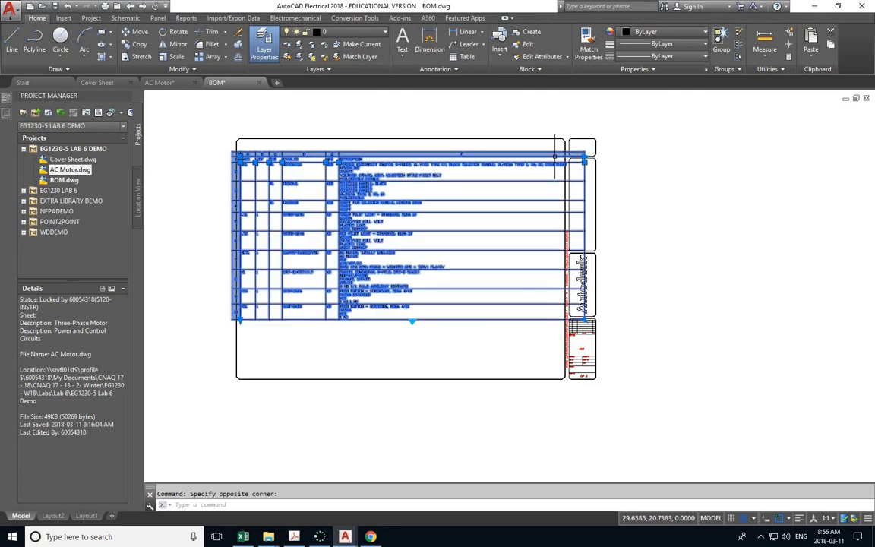
{"action": "scroll", "coordinate": [583, 158], "scroll_direction": "up", "scroll_amount": 5}
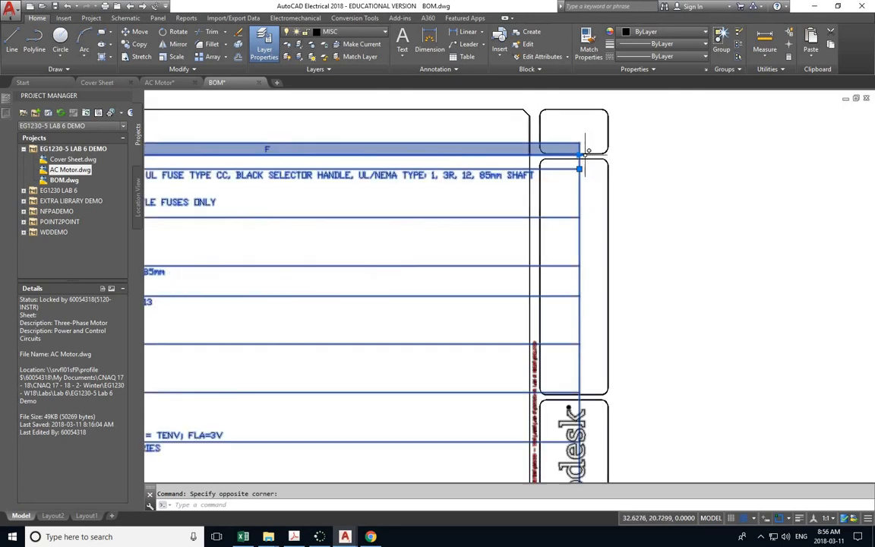
{"action": "left_click", "coordinate": [578, 169]}
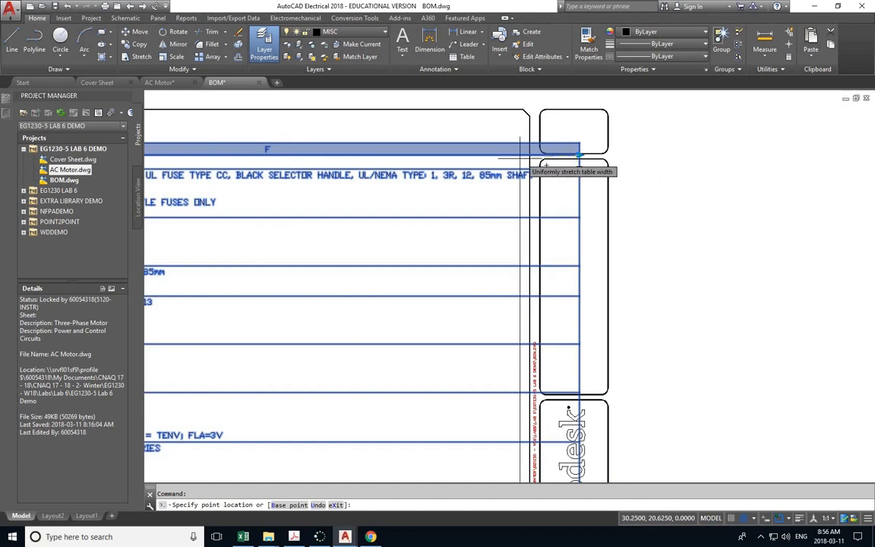
{"action": "left_click", "coordinate": [544, 163]}
{"action": "scroll", "coordinate": [474, 211], "scroll_direction": "down", "scroll_amount": 6}
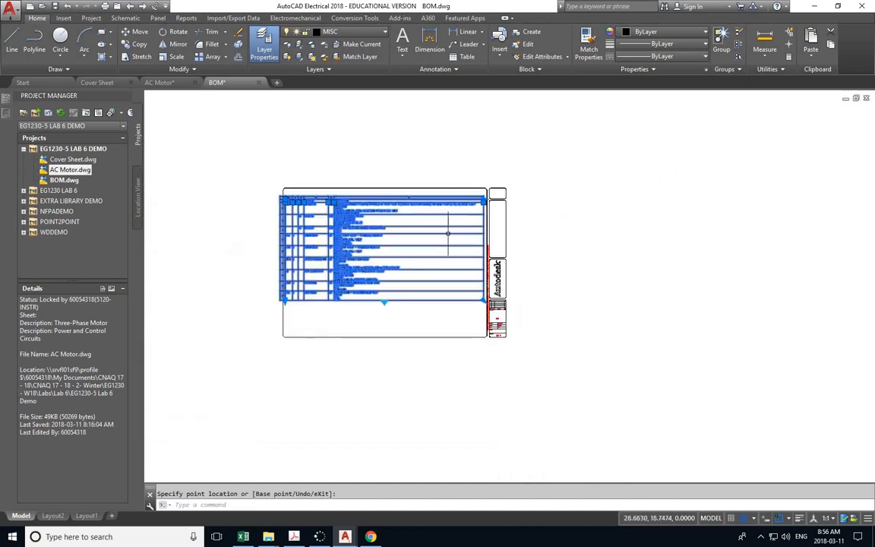
{"action": "key", "text": "Escape"}
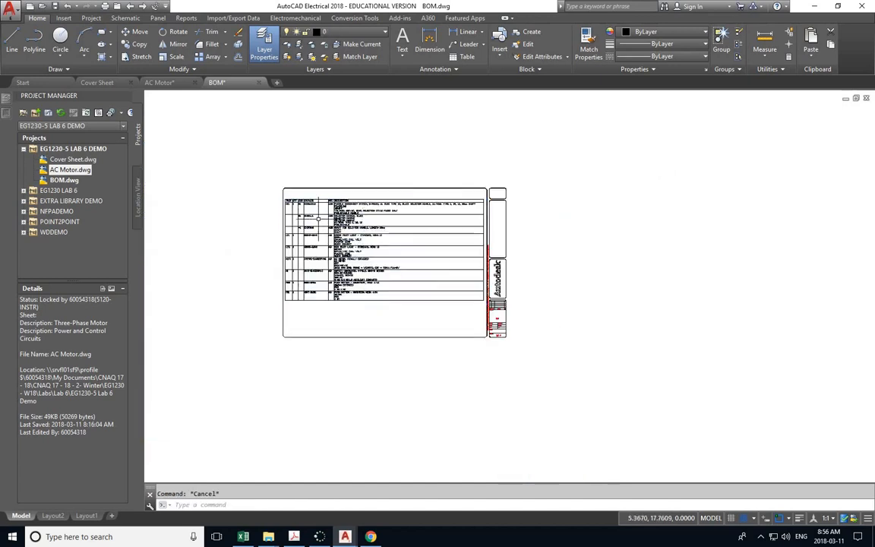
Check the resized table's fit inside the border and save the BOM drawing
{"action": "scroll", "coordinate": [317, 211], "scroll_direction": "up", "scroll_amount": 4}
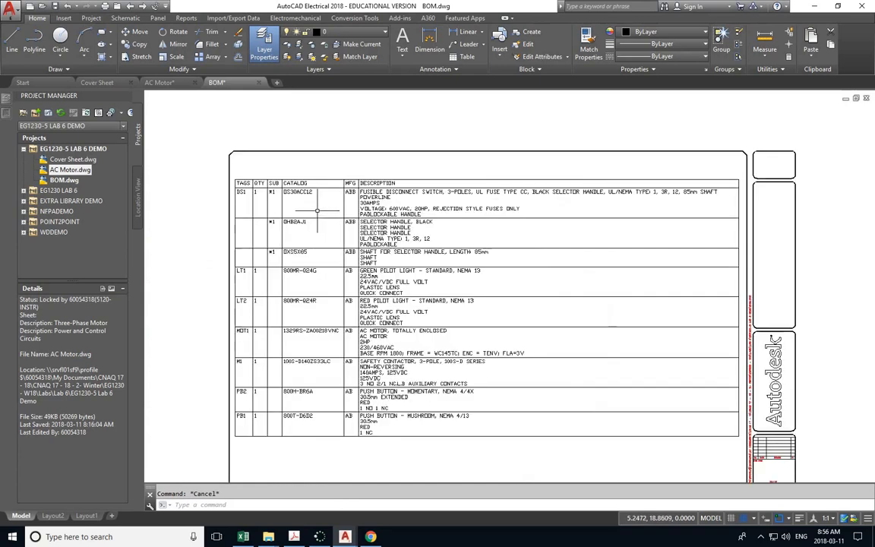
{"action": "scroll", "coordinate": [317, 211], "scroll_direction": "down", "scroll_amount": 2}
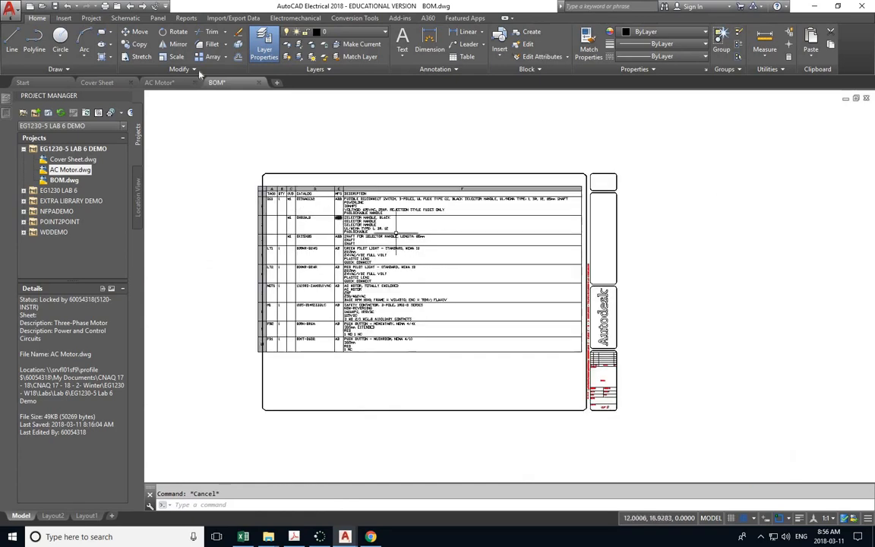
{"action": "left_click", "coordinate": [55, 6]}
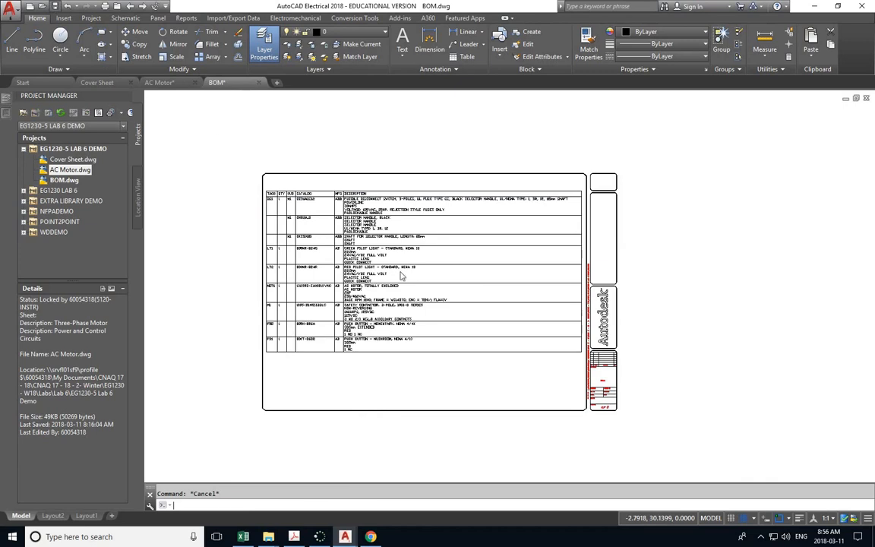
Open the BOM title block's attributes for editing and look up the required title block entries on page 3 of the Lab 6 PDF in Acrobat
{"action": "double_click", "coordinate": [608, 391]}
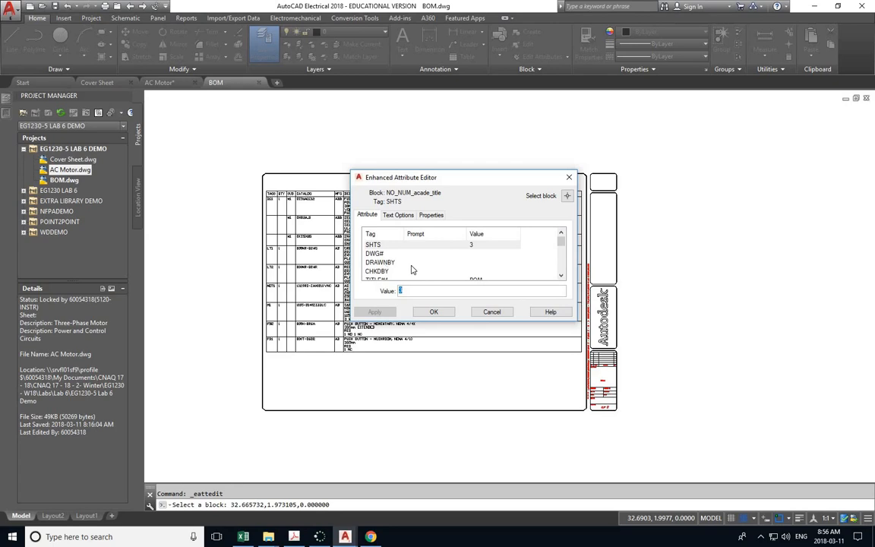
{"action": "key", "text": "alt+Tab"}
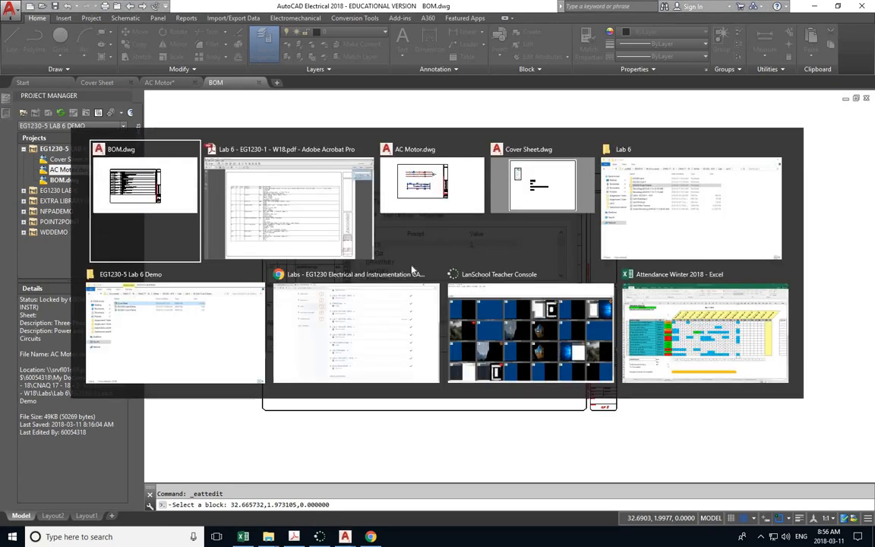
{"action": "scroll", "coordinate": [417, 265], "scroll_direction": "up", "scroll_amount": 3}
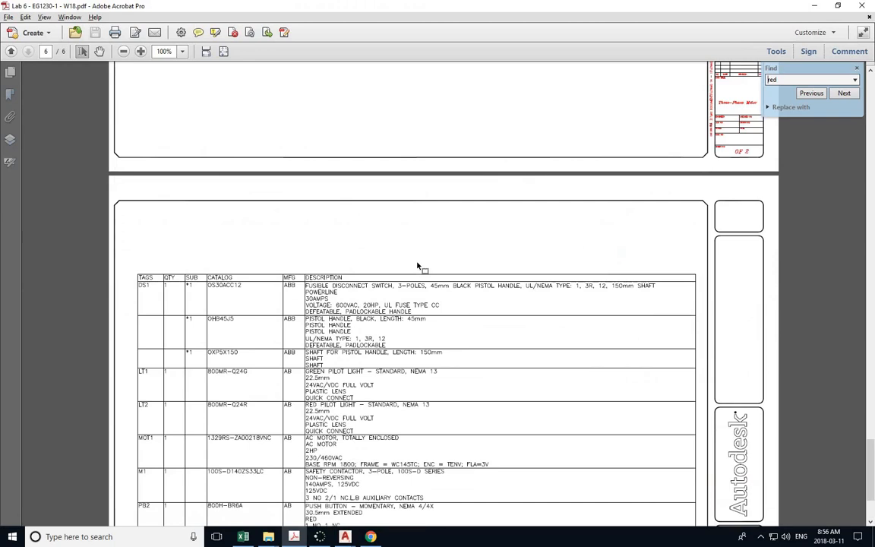
{"action": "scroll", "coordinate": [417, 266], "scroll_direction": "up", "scroll_amount": 15}
{"action": "scroll", "coordinate": [417, 267], "scroll_direction": "up", "scroll_amount": 15}
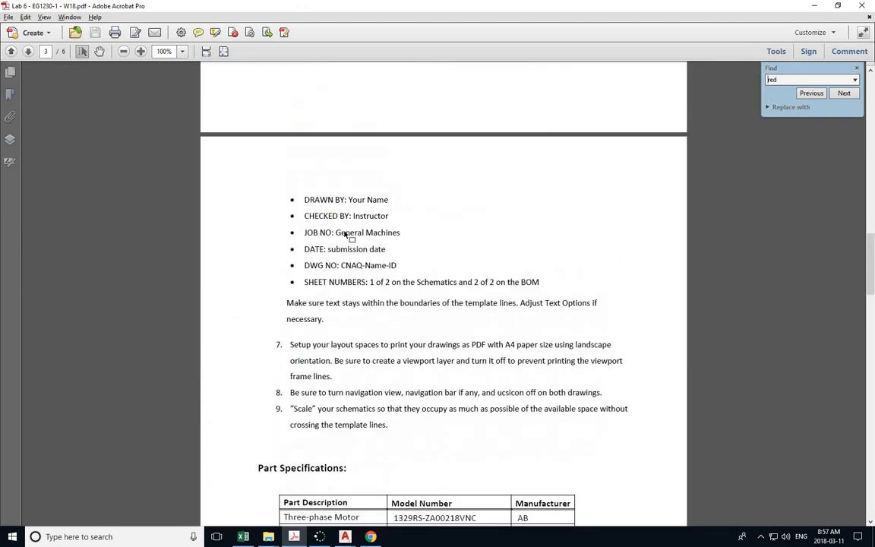
{"action": "scroll", "coordinate": [343, 213], "scroll_direction": "up", "scroll_amount": 2}
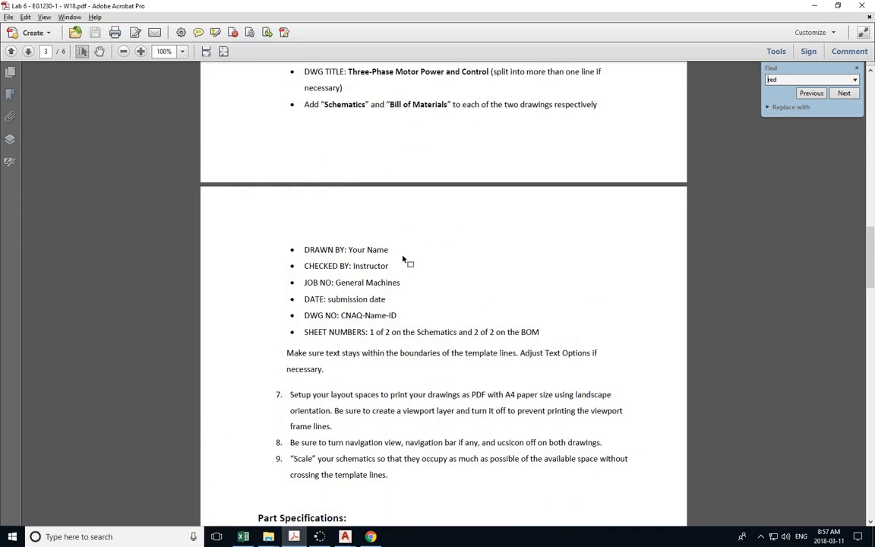